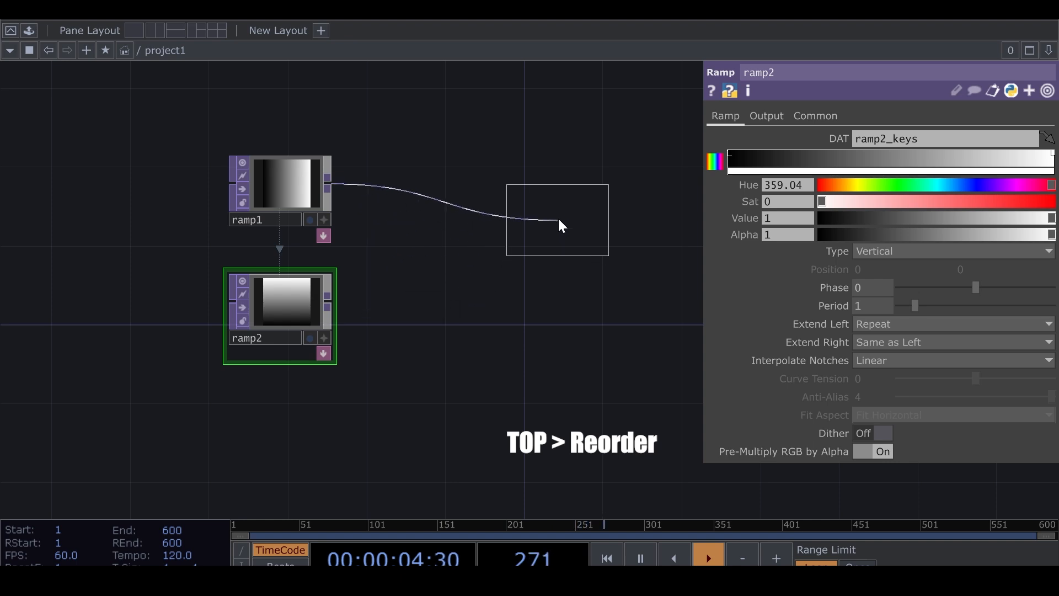
# Add a Reorder node fed by ramp1 and ramp2, and take its Output Green from Input 2.
pyautogui.click(557, 217)
pyautogui.moveTo(329, 307); pyautogui.dragTo(547, 205)
pyautogui.click(888, 157)
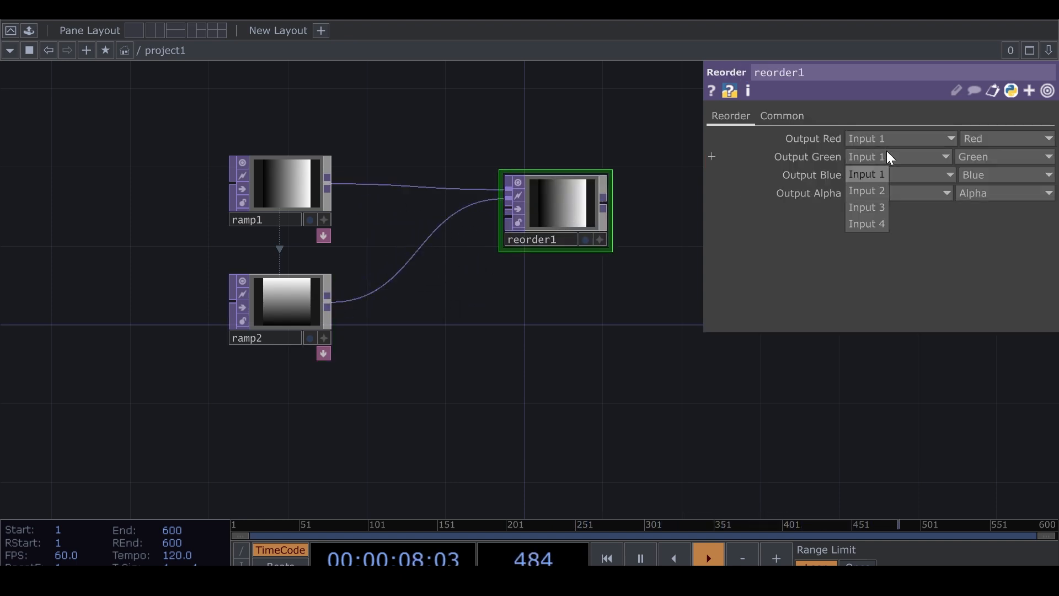
pyautogui.click(873, 194)
# Move ramp1 and ramp2 slightly upward, and set the Reorder node's Output Blue source to Input 3.
pyautogui.moveTo(603, 335); pyautogui.dragTo(578, 273)
pyautogui.moveTo(467, 326); pyautogui.dragTo(435, 323, button='middle')
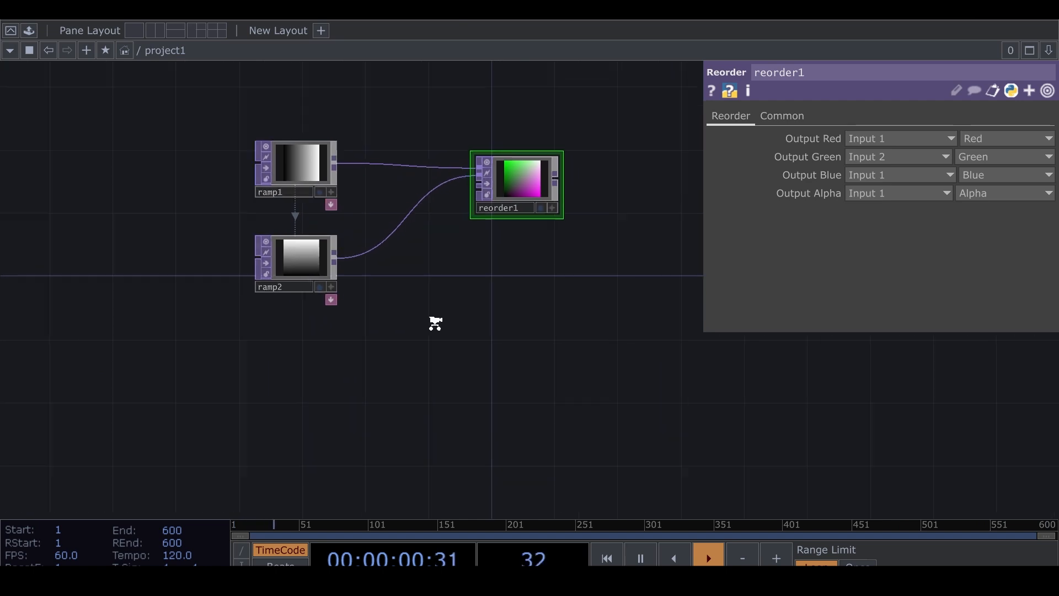
pyautogui.scroll(-1, 435, 323)
pyautogui.moveTo(313, 177); pyautogui.dragTo(314, 151)
pyautogui.moveTo(324, 262); pyautogui.dragTo(331, 239)
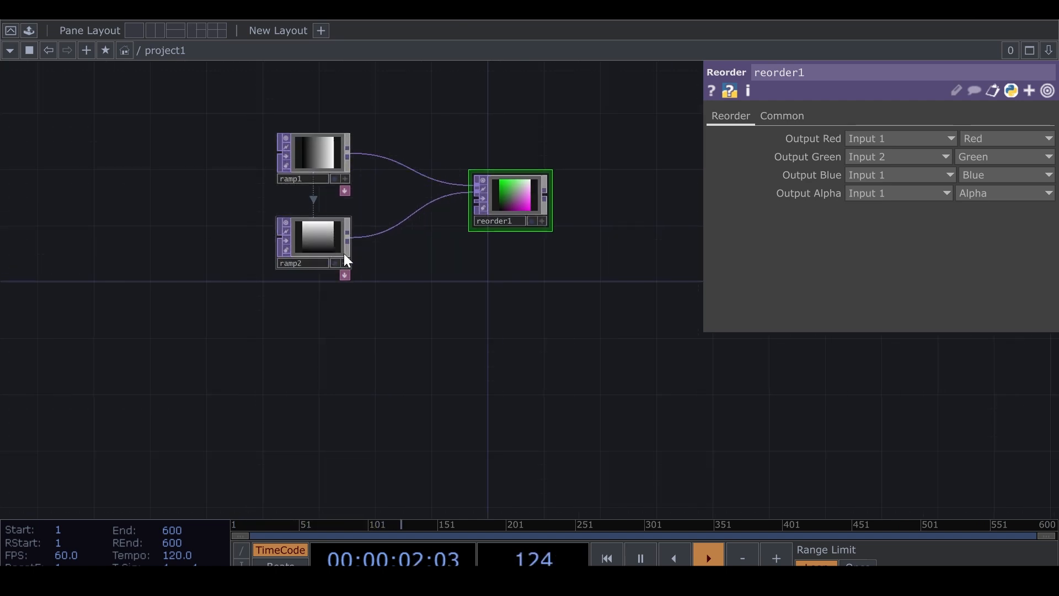
pyautogui.click(892, 180)
pyautogui.click(882, 220)
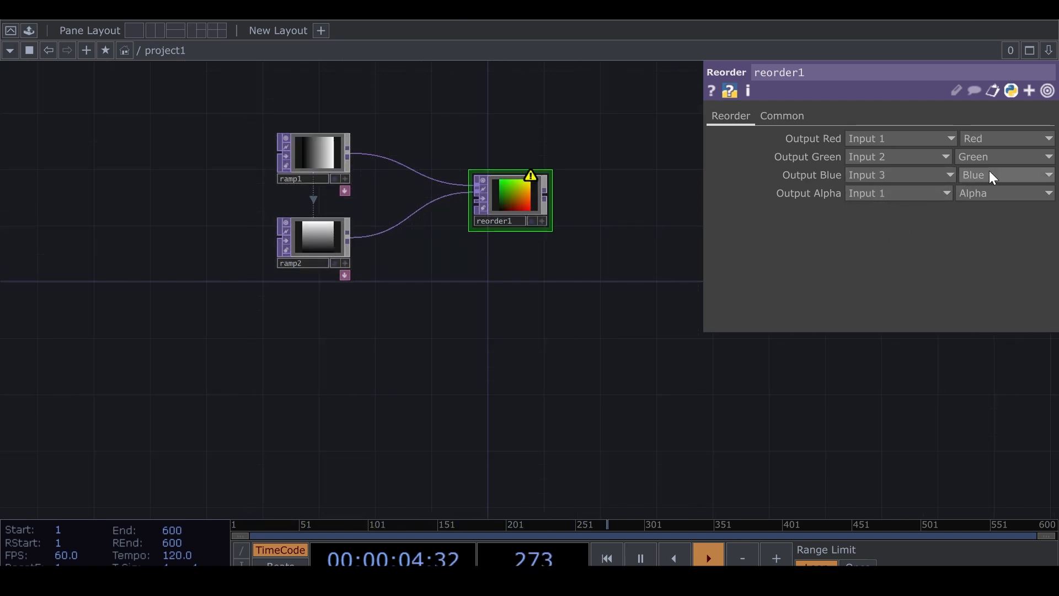
# Add a Movie File In node below the ramps and connect it to the Reorder node's third input.
pyautogui.moveTo(536, 358); pyautogui.dragTo(567, 293)
pyautogui.scroll(-2, 441, 292)
pyautogui.moveTo(464, 323); pyautogui.dragTo(425, 318)
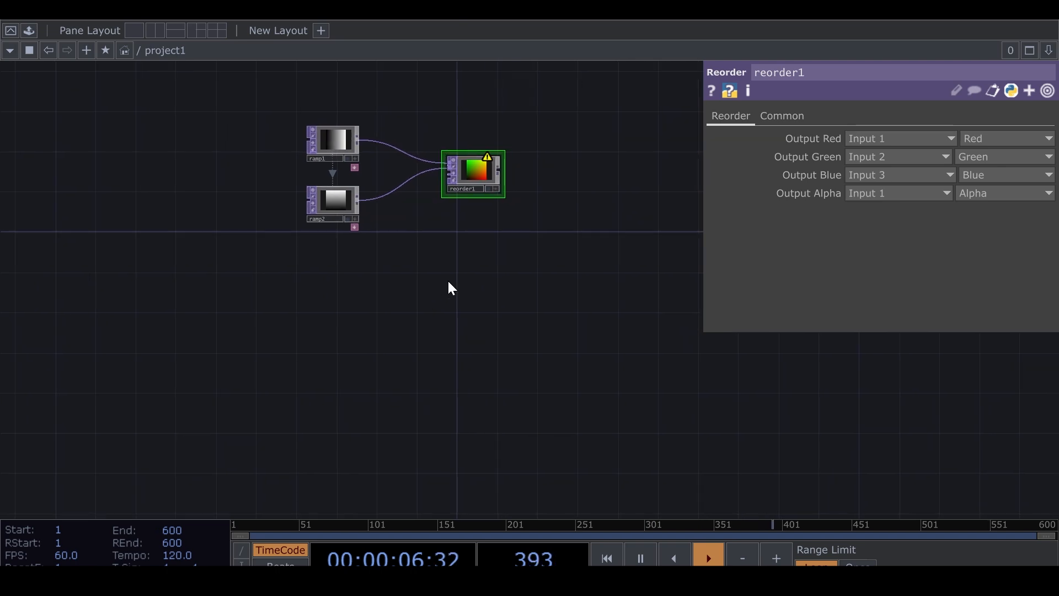
pyautogui.moveTo(393, 367); pyautogui.dragTo(379, 376)
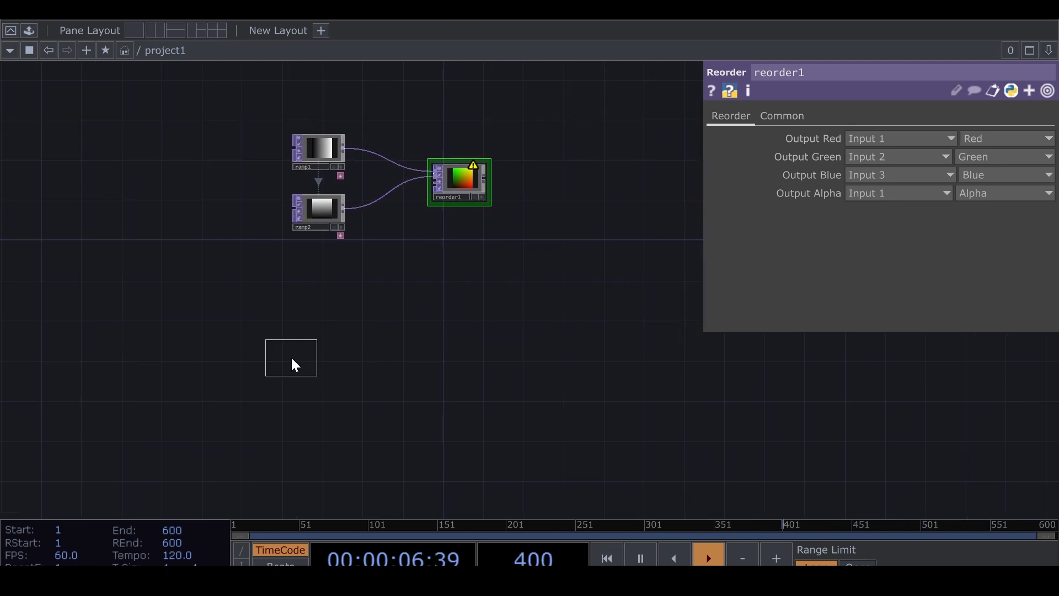
pyautogui.press('Delete')
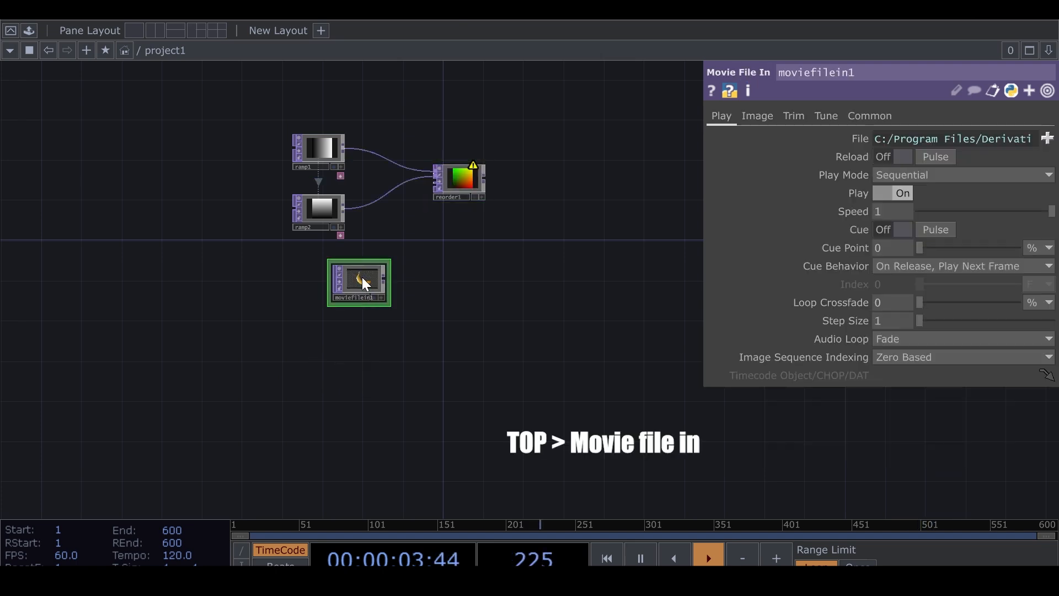
pyautogui.moveTo(362, 277); pyautogui.dragTo(392, 188)
pyautogui.scroll(1, 339, 285)
pyautogui.moveTo(454, 266); pyautogui.dragTo(402, 298)
pyautogui.click(388, 217)
pyautogui.click(1004, 176)
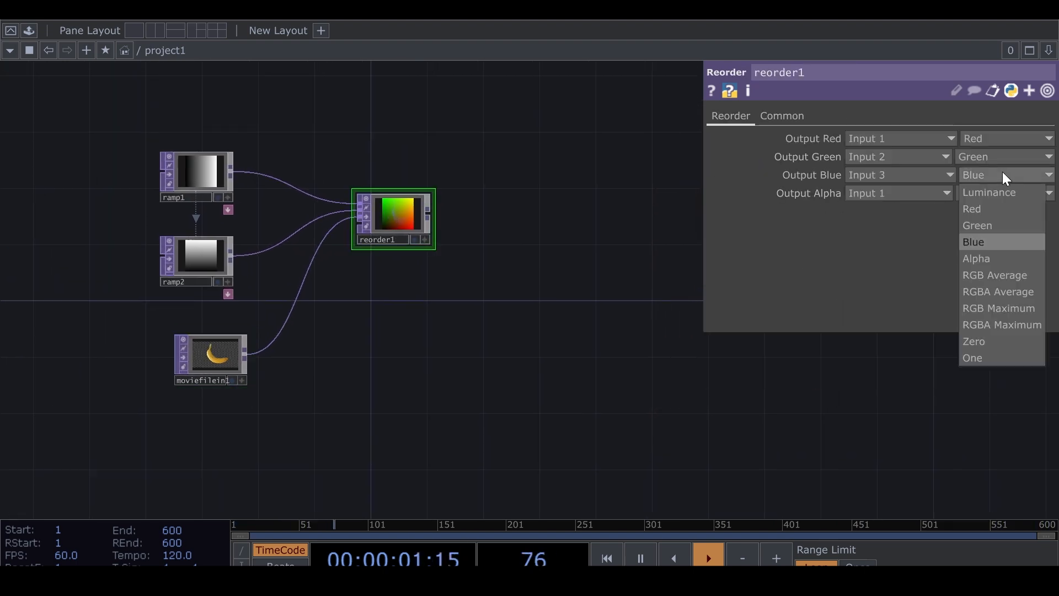
pyautogui.click(1003, 171)
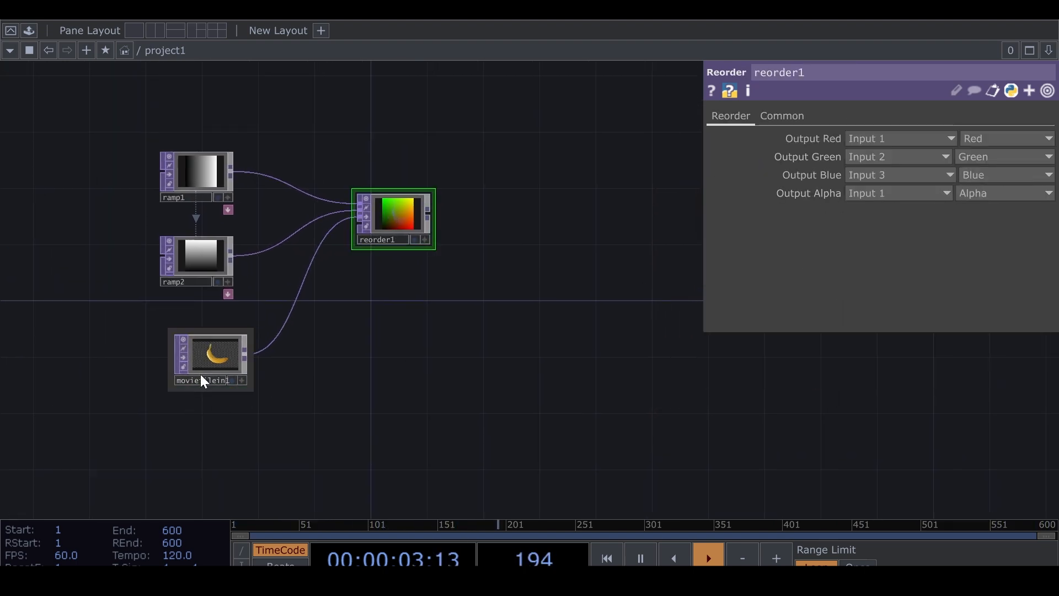
# Insert an HSV Adjust node between moviefilein1 and reorder1, and set its Saturation Multiplier to 0.
pyautogui.moveTo(201, 375); pyautogui.dragTo(289, 308)
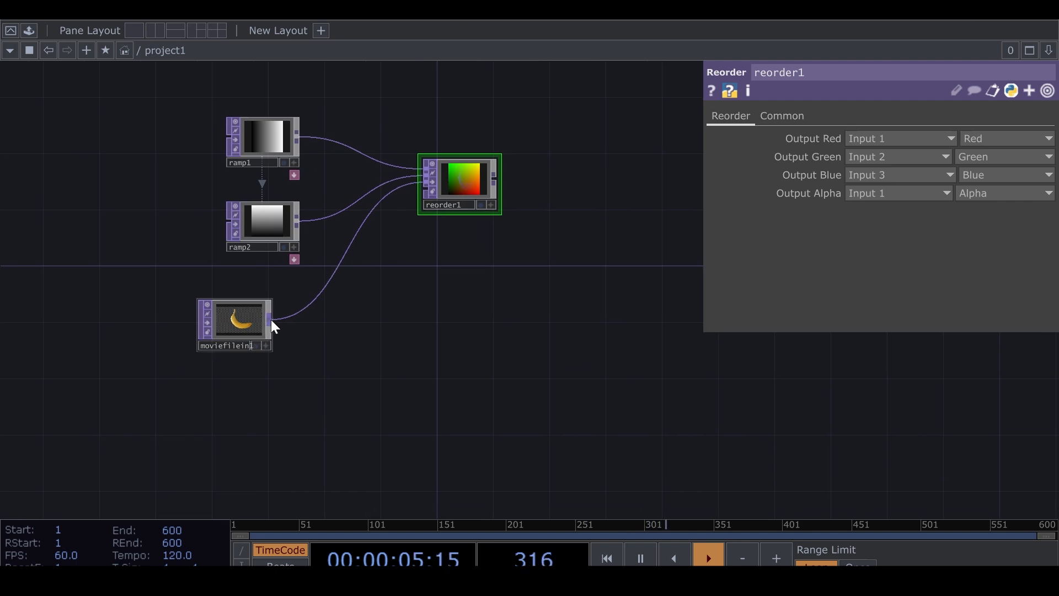
pyautogui.rightClick(297, 313)
pyautogui.click(307, 298)
pyautogui.click(365, 290)
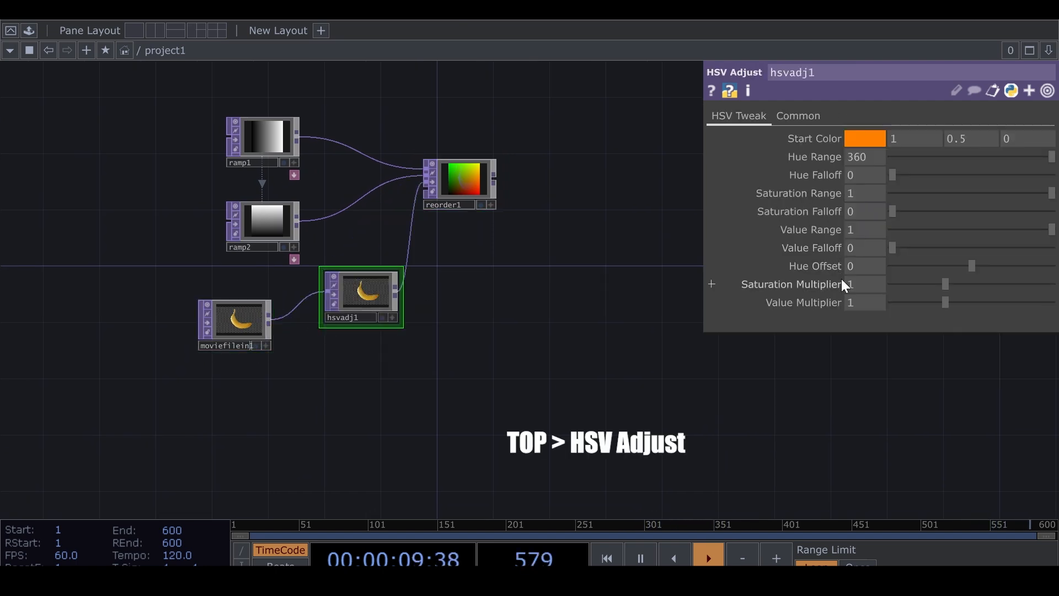
pyautogui.moveTo(932, 286); pyautogui.dragTo(761, 306)
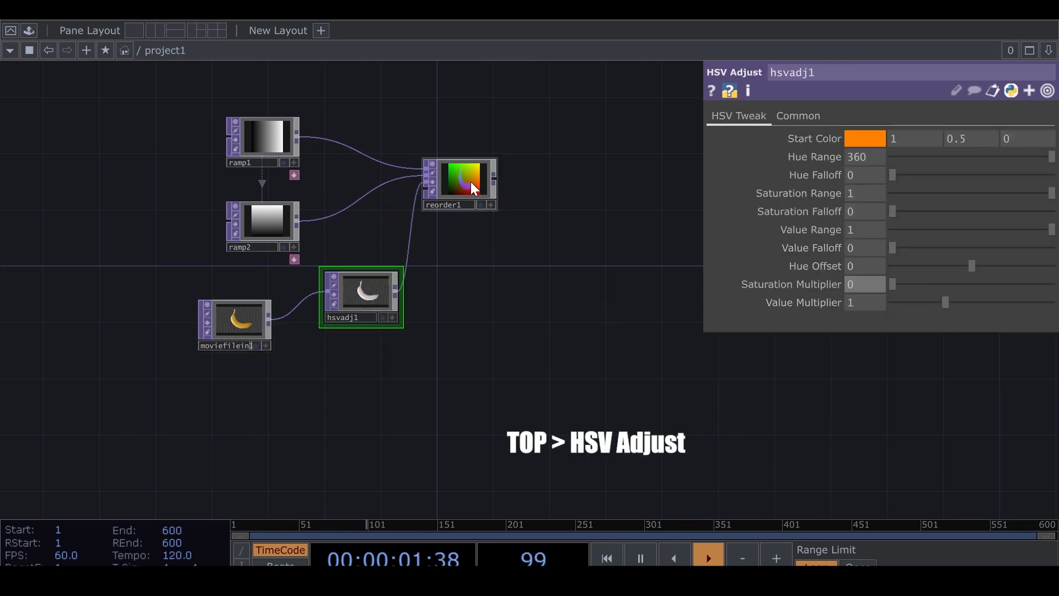
# Move reorder1 further from the HSV Adjust node, and replace the banana image in moviefilein1 with the butterfly image.
pyautogui.moveTo(471, 181); pyautogui.dragTo(509, 162)
pyautogui.moveTo(522, 247); pyautogui.dragTo(444, 224)
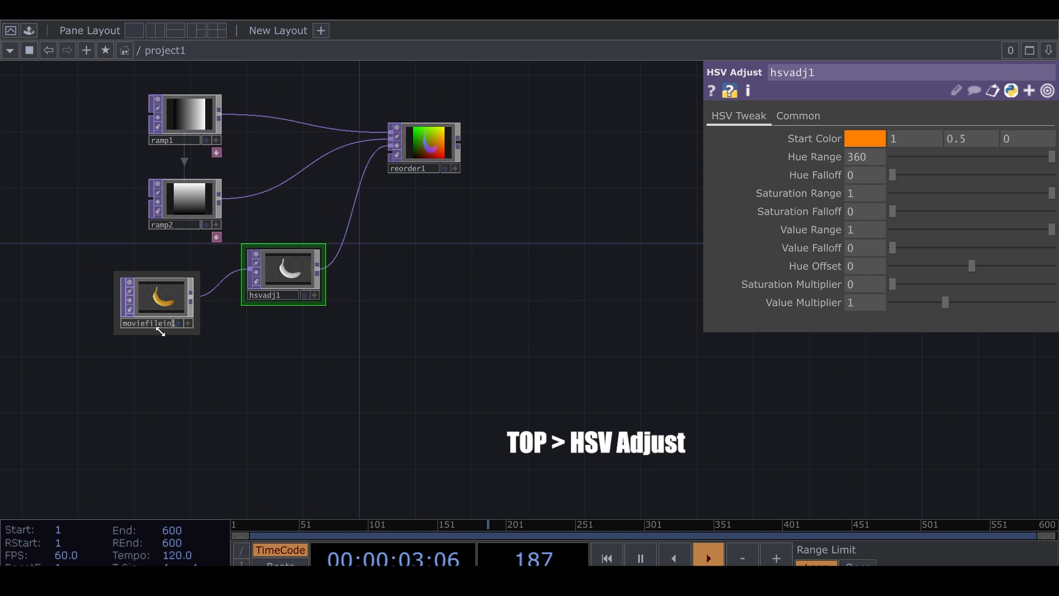
pyautogui.click(161, 296)
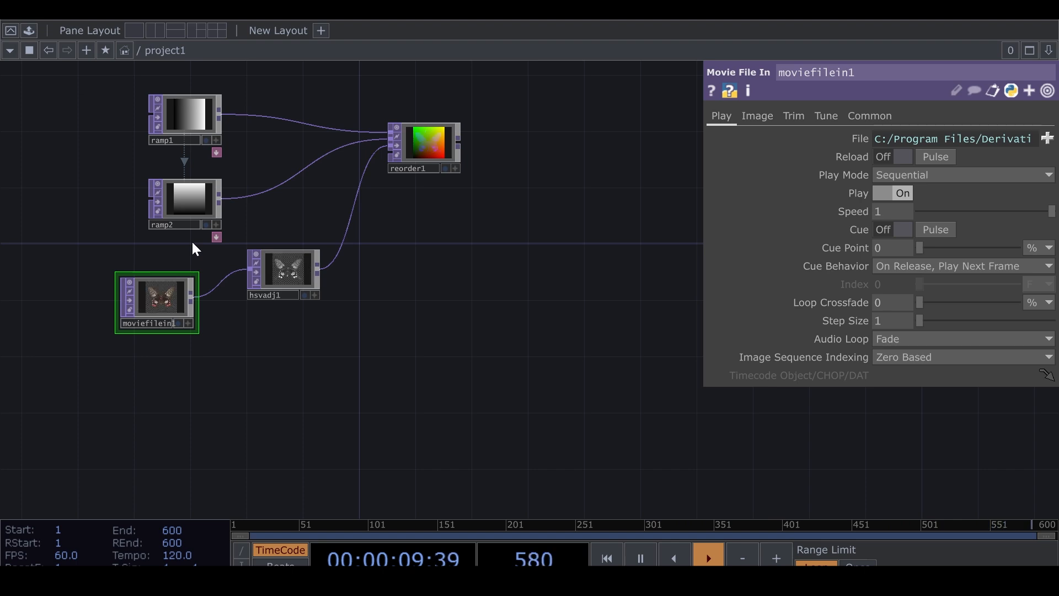
# Rearrange ramp1 and ramp2 into a compact stack above the Movie File In node.
pyautogui.scroll(5, 287, 279)
pyautogui.scroll(-6, 364, 276)
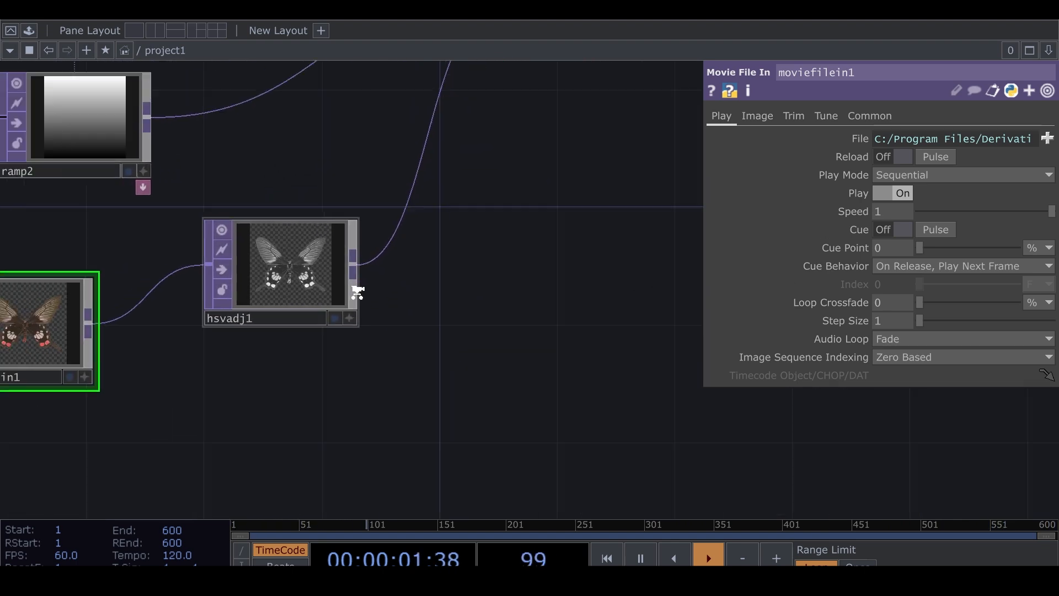
pyautogui.moveTo(421, 300); pyautogui.dragTo(357, 283)
pyautogui.moveTo(246, 171); pyautogui.dragTo(226, 151)
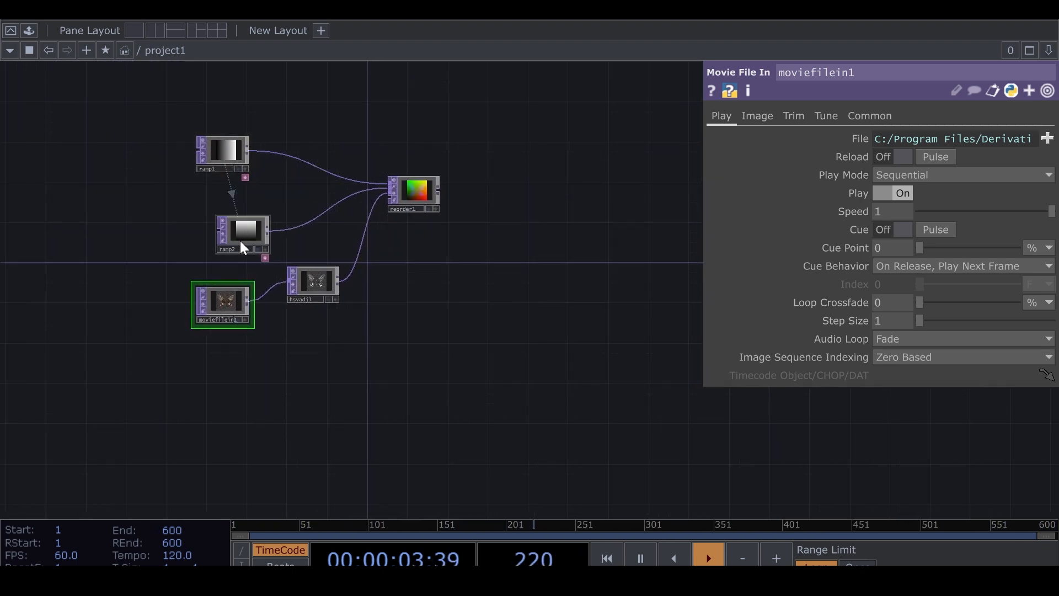
pyautogui.moveTo(240, 240); pyautogui.dragTo(210, 210)
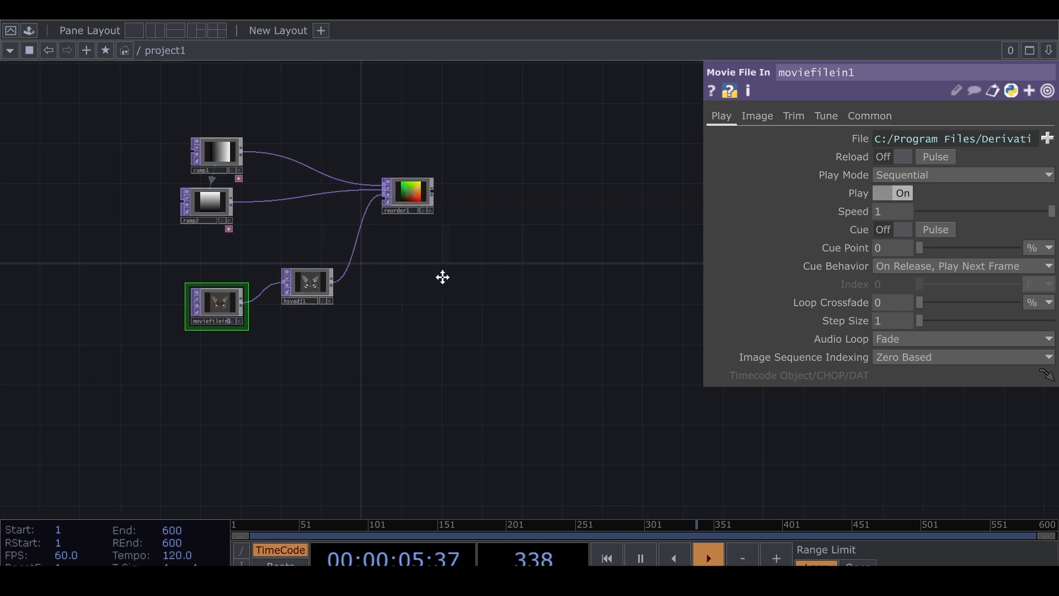
# Add the particlesGpu component from the Palette's Tools collection to the network beyond the Reorder node.
pyautogui.moveTo(442, 277); pyautogui.dragTo(324, 281)
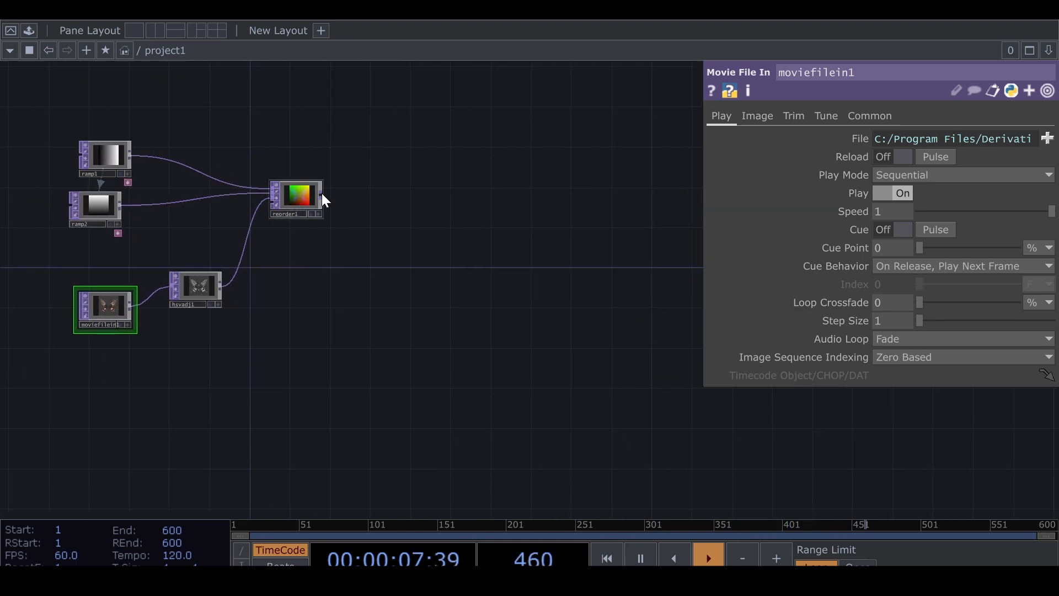
pyautogui.click(29, 30)
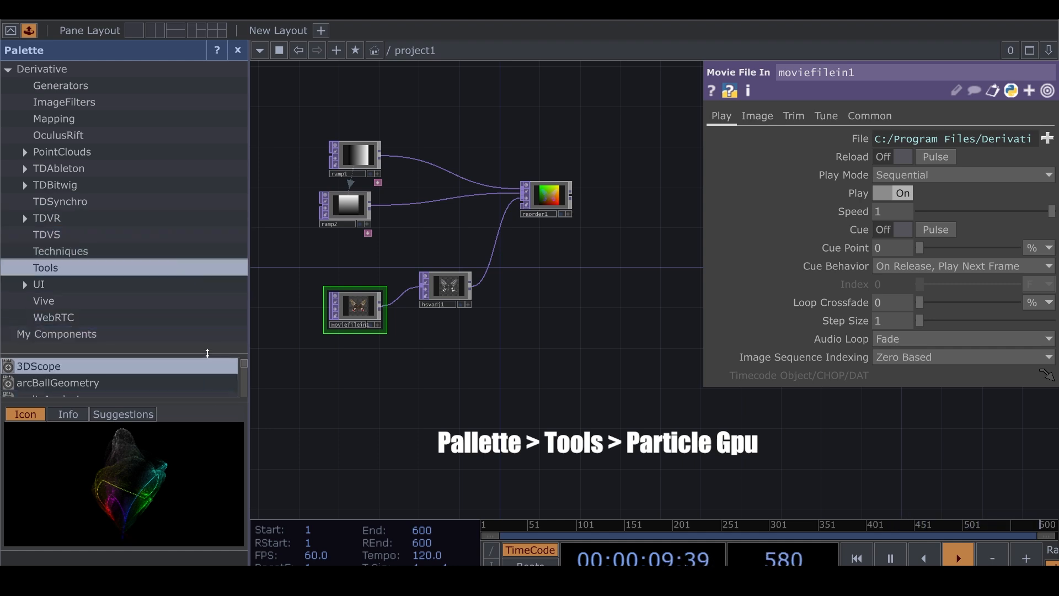
pyautogui.moveTo(208, 354); pyautogui.dragTo(213, 218)
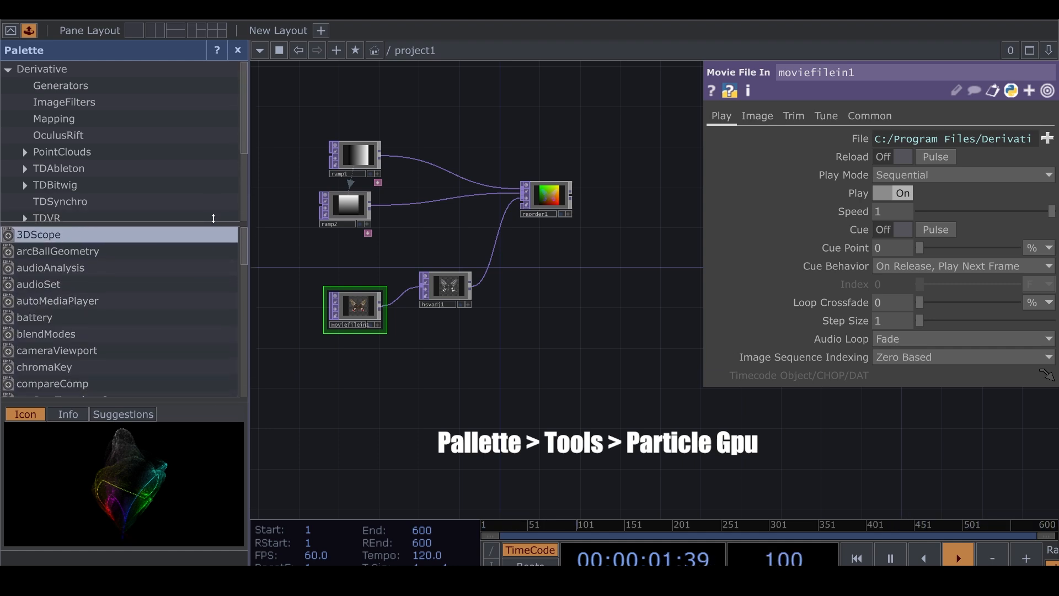
pyautogui.scroll(-15, 209, 307)
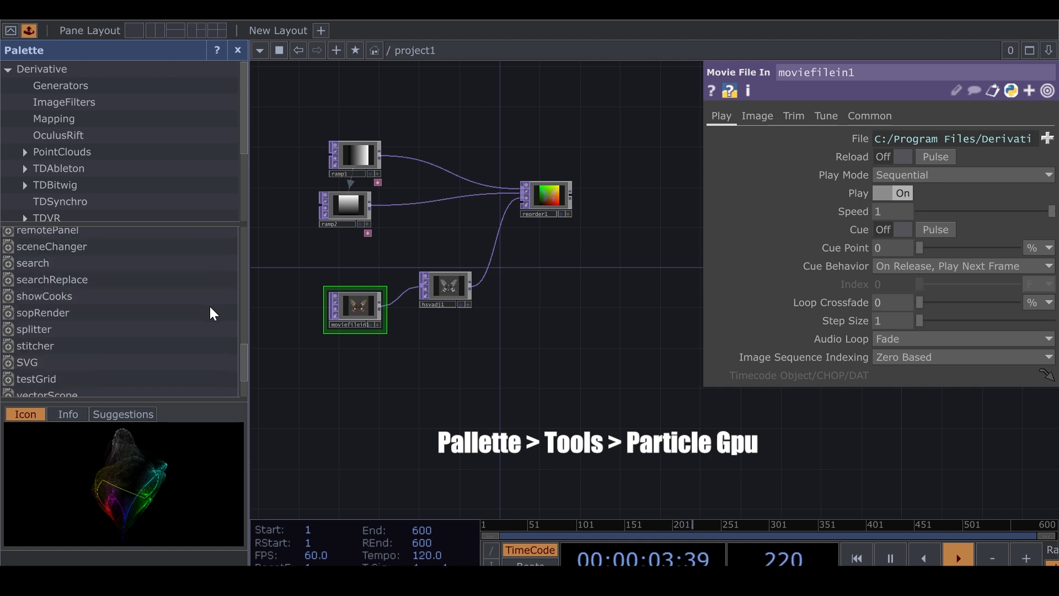
pyautogui.scroll(3, 208, 300)
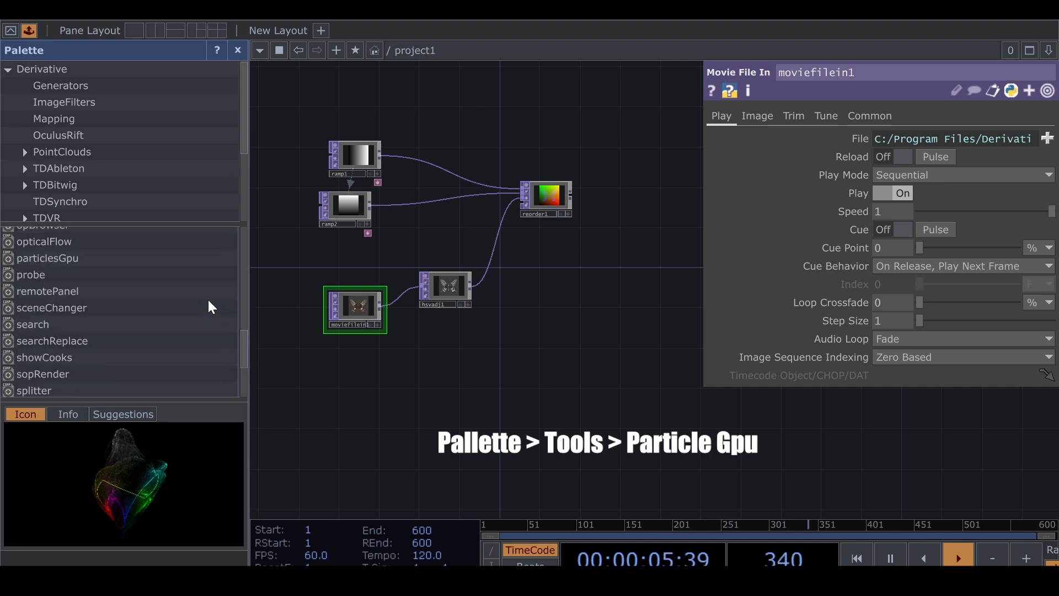
pyautogui.scroll(3, 209, 302)
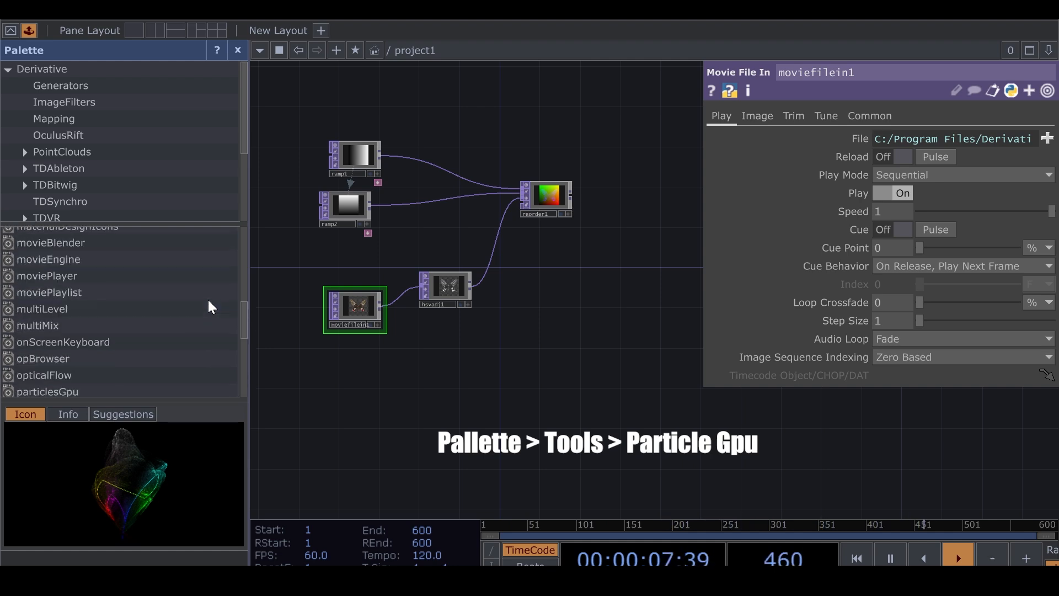
pyautogui.click(87, 388)
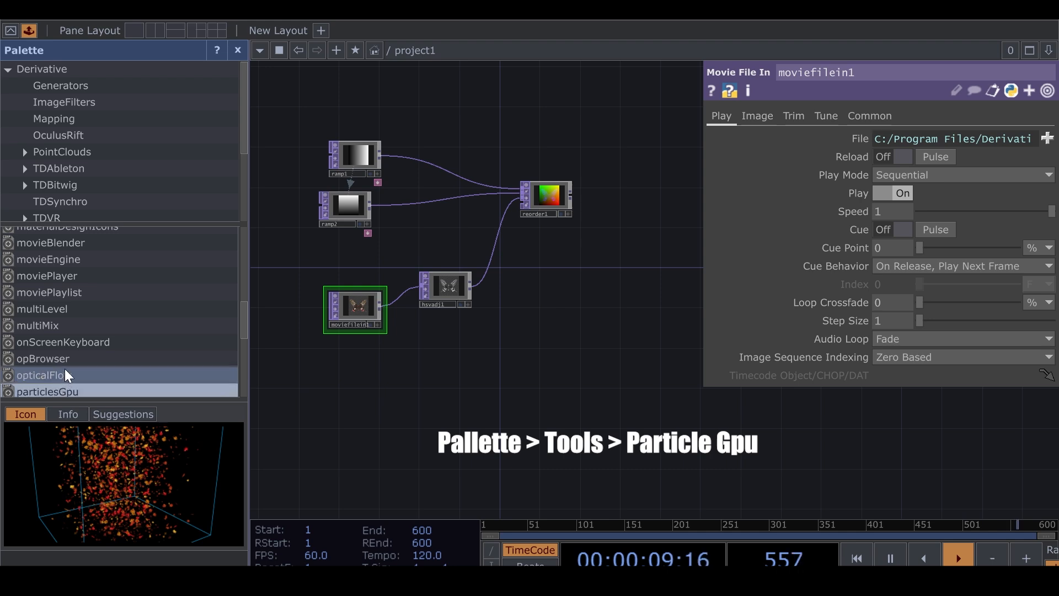
pyautogui.scroll(-3, 64, 365)
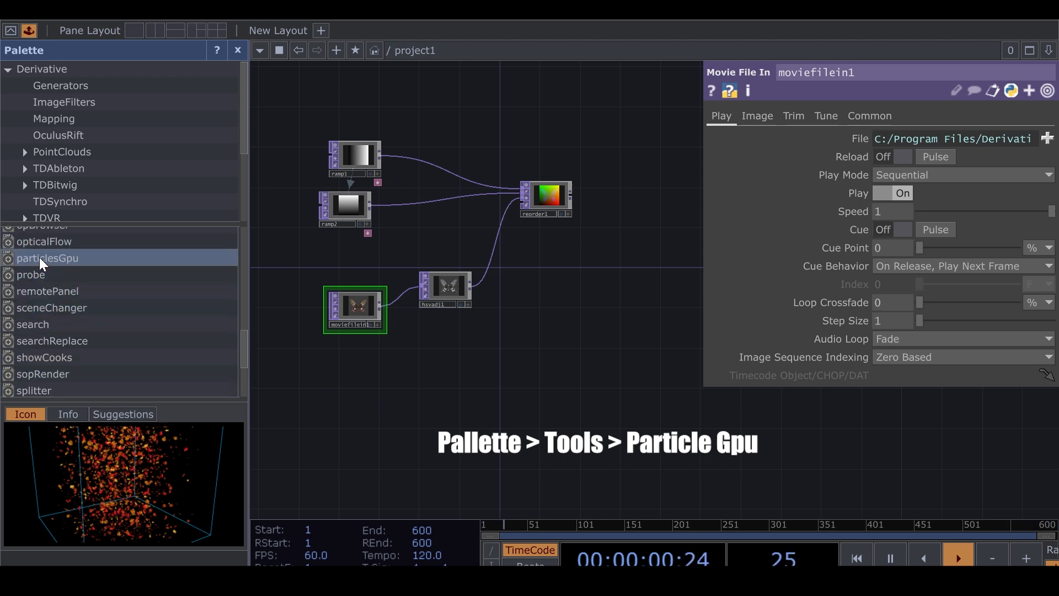
pyautogui.moveTo(39, 257); pyautogui.dragTo(605, 257)
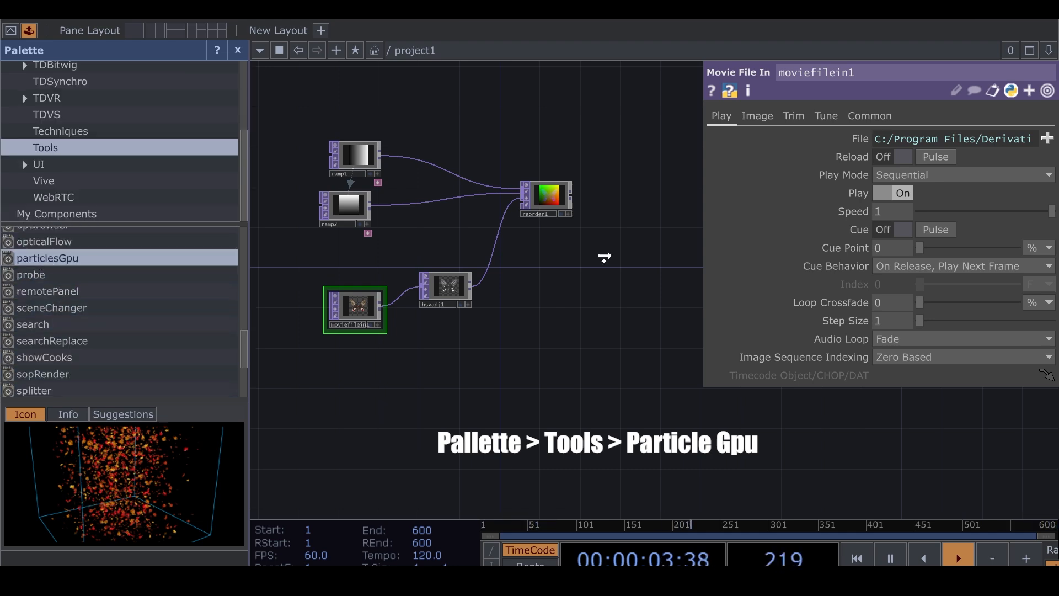
pyautogui.moveTo(659, 221); pyautogui.dragTo(644, 314)
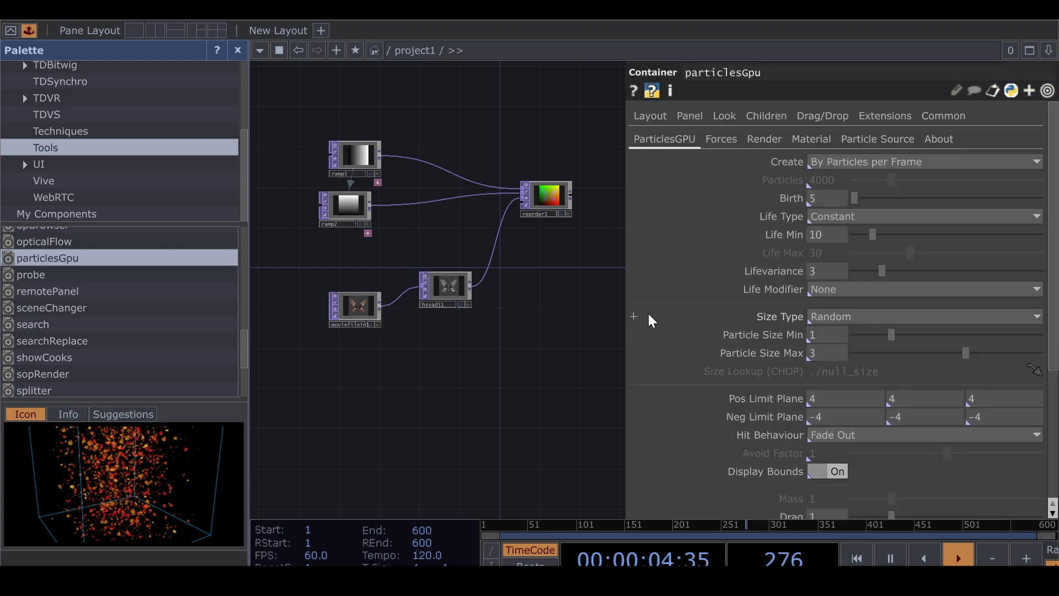
# Connect the output of reorder1 to the particlesGpu component and close the Palette.
pyautogui.moveTo(580, 293); pyautogui.dragTo(373, 319)
pyautogui.scroll(2, 393, 227)
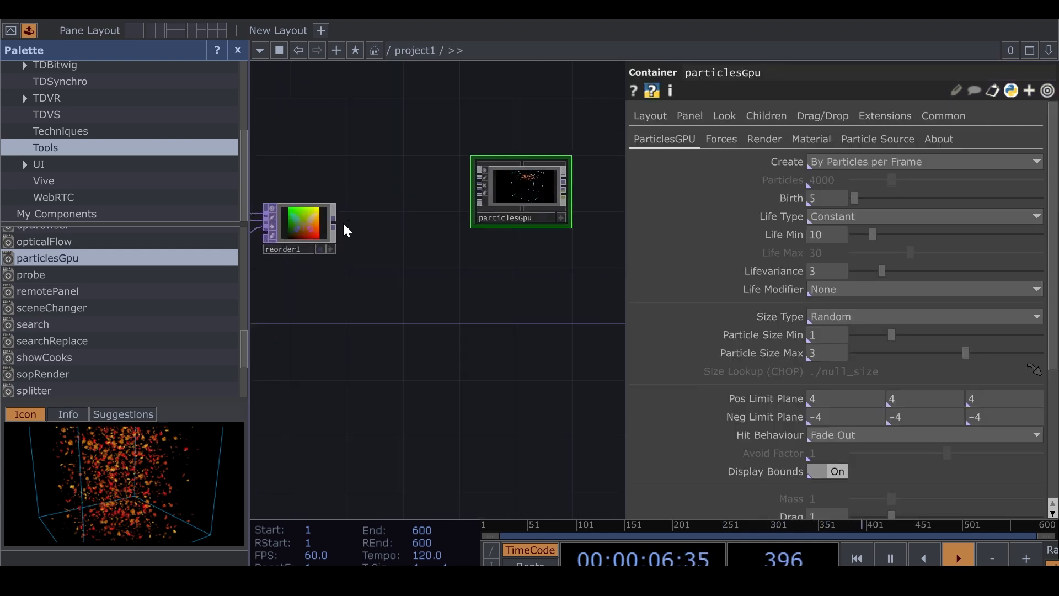
pyautogui.moveTo(336, 219); pyautogui.dragTo(452, 174)
pyautogui.moveTo(490, 279); pyautogui.dragTo(478, 289)
pyautogui.scroll(3, 502, 224)
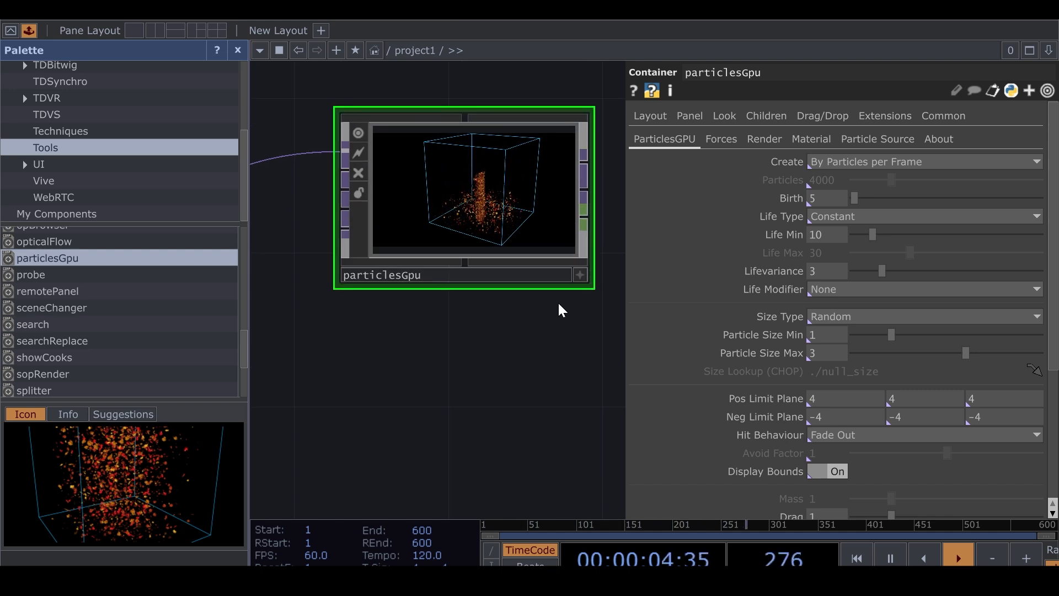
pyautogui.click(238, 50)
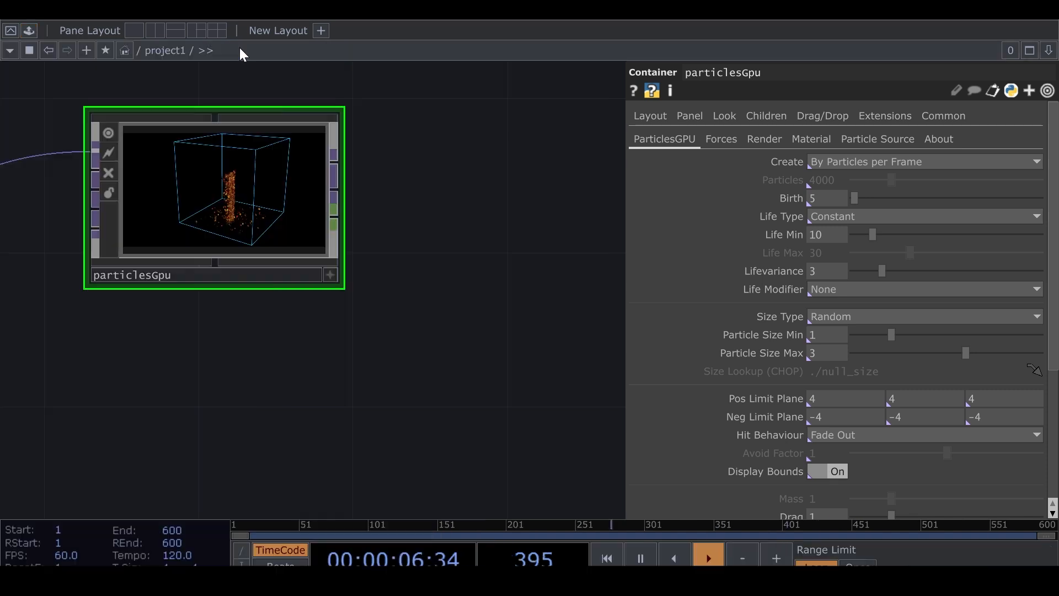
# Raise the particlesGpu Birth value to 20000 particles per frame.
pyautogui.moveTo(366, 273); pyautogui.dragTo(605, 352)
pyautogui.scroll(2, 508, 248)
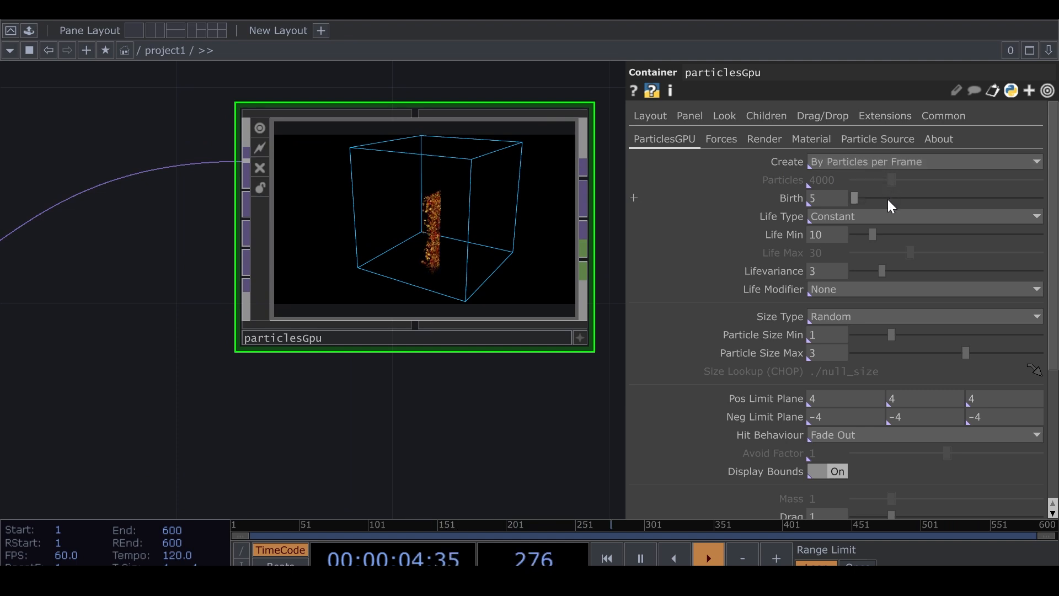
pyautogui.moveTo(885, 197); pyautogui.dragTo(1041, 199)
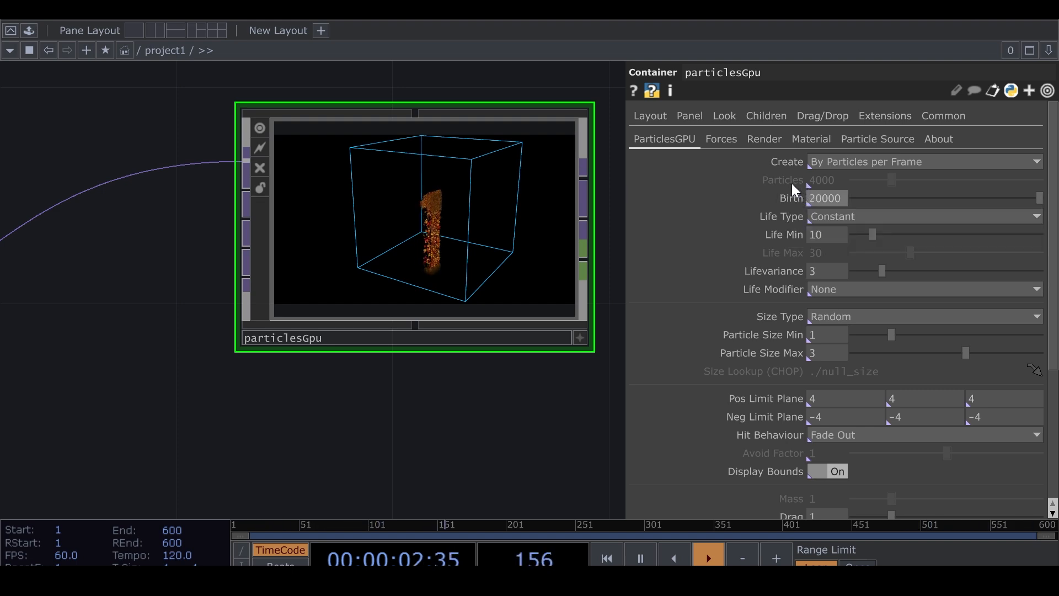
# Activate the particlesGpu viewer and orbit its camera to face the particle box from the front.
pyautogui.click(578, 339)
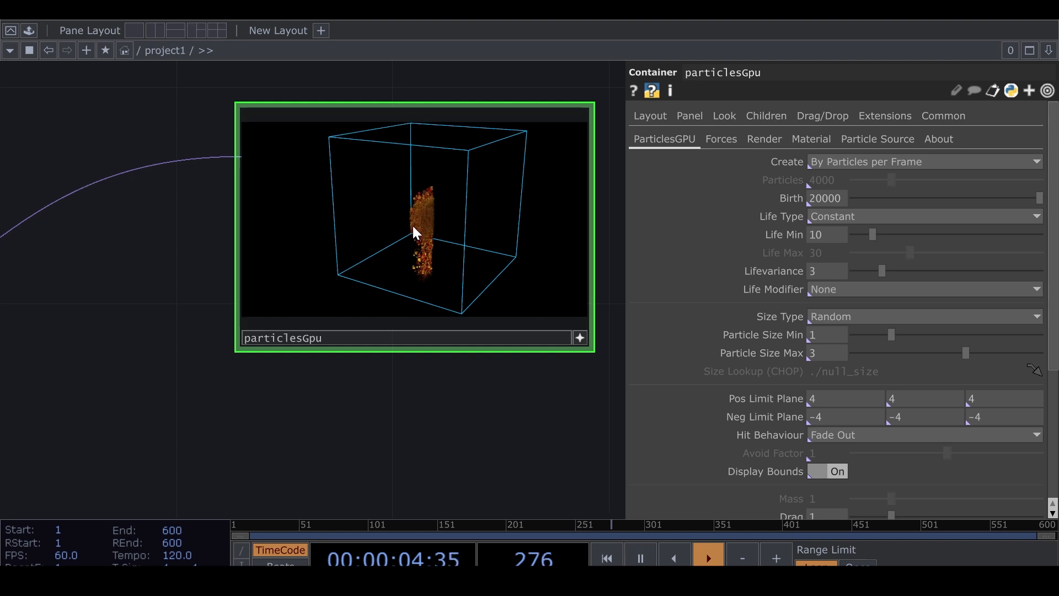
pyautogui.moveTo(413, 226); pyautogui.dragTo(585, 353, button='middle')
pyautogui.moveTo(422, 252); pyautogui.dragTo(545, 231)
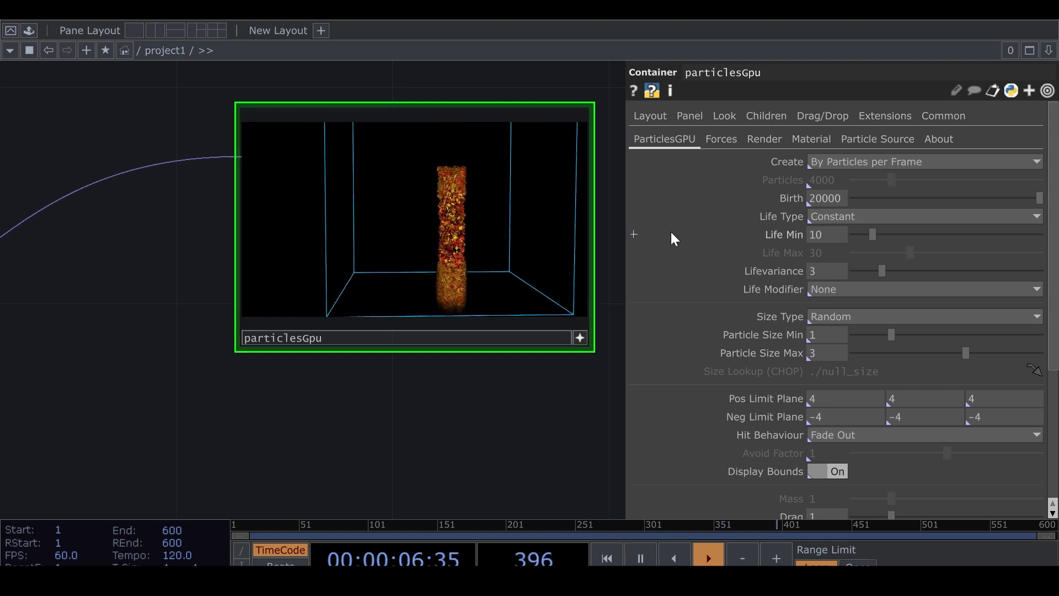
# Set the Y component of the particlesGpu External force to 0.
pyautogui.click(721, 139)
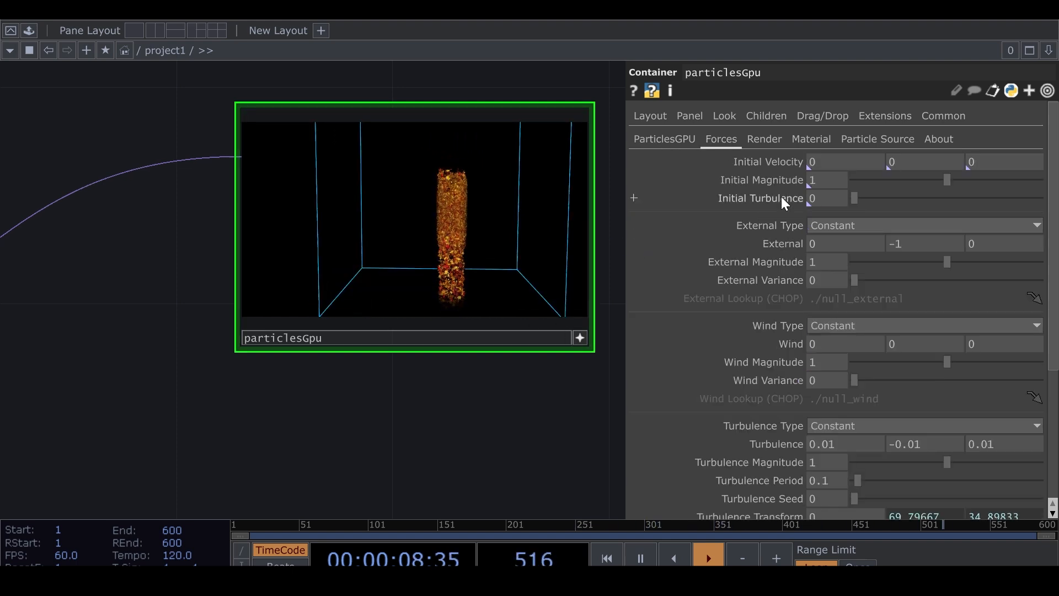
pyautogui.moveTo(918, 242); pyautogui.dragTo(886, 246)
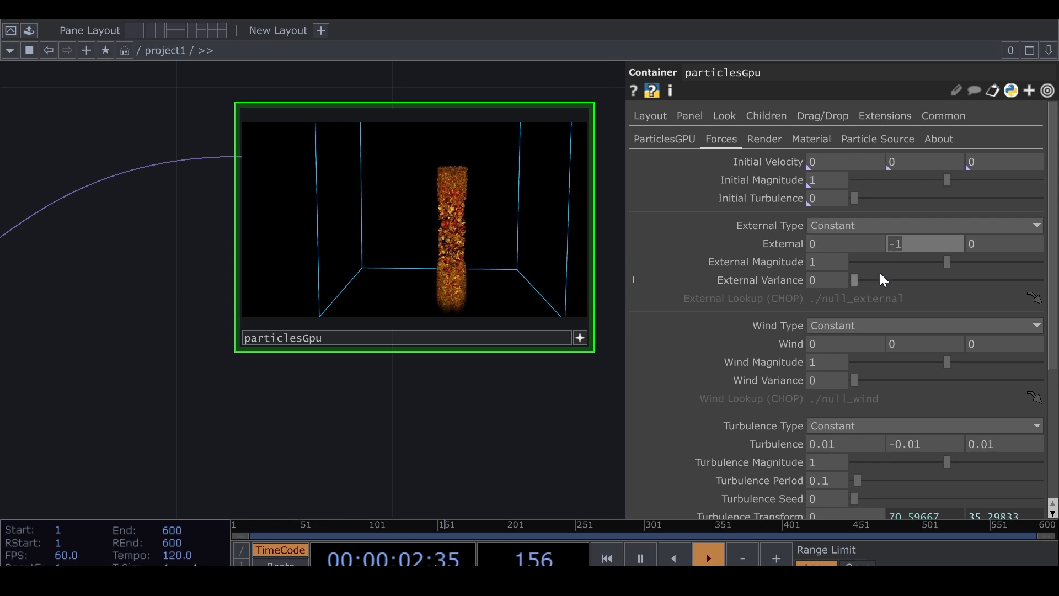
pyautogui.write('0')
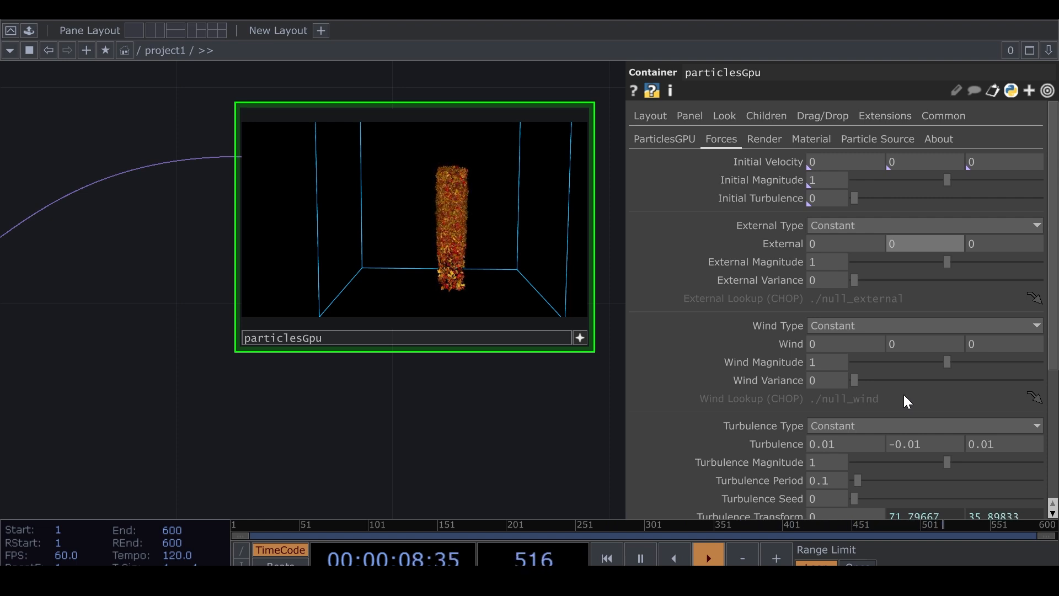
pyautogui.scroll(-2, 904, 394)
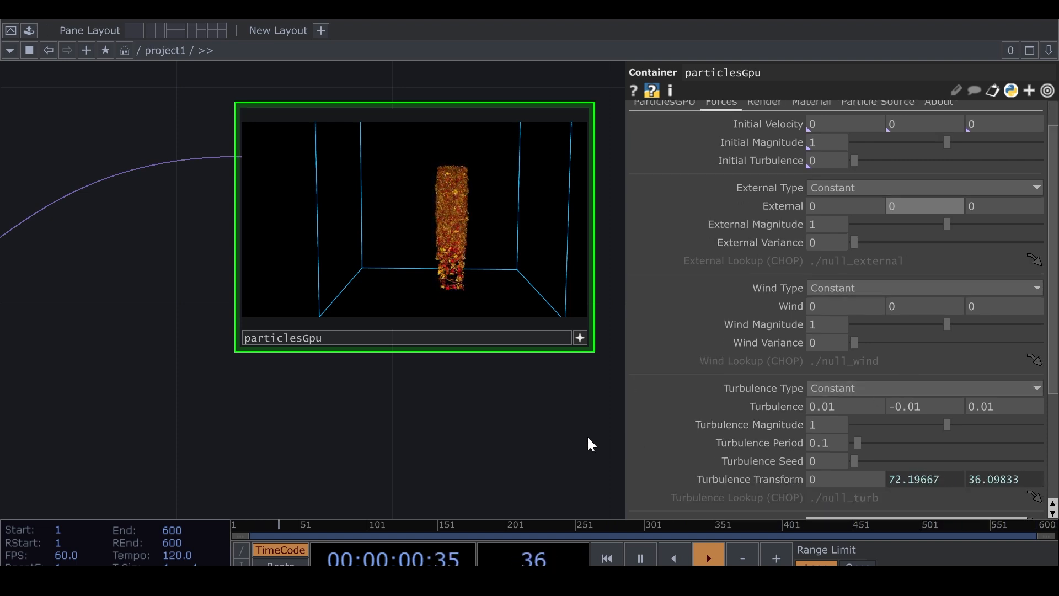
# Orbit the particlesGpu camera until the particle square faces the view, and deactivate the node's viewer.
pyautogui.moveTo(507, 417); pyautogui.dragTo(429, 434)
pyautogui.moveTo(404, 255); pyautogui.dragTo(444, 261)
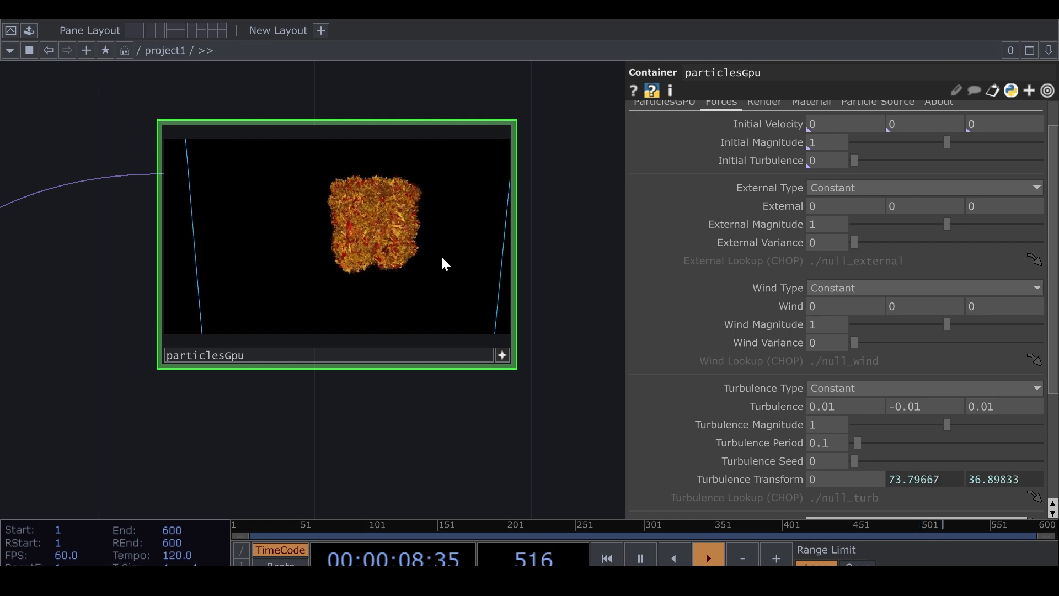
pyautogui.click(501, 355)
pyautogui.moveTo(516, 384); pyautogui.dragTo(493, 415, button='middle')
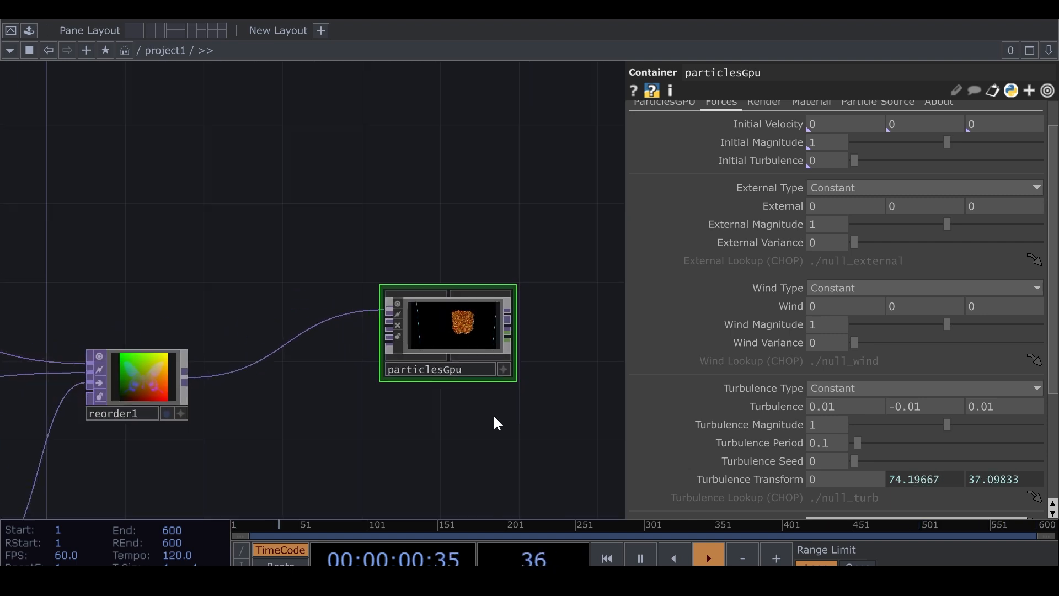
pyautogui.moveTo(494, 422); pyautogui.dragTo(486, 354)
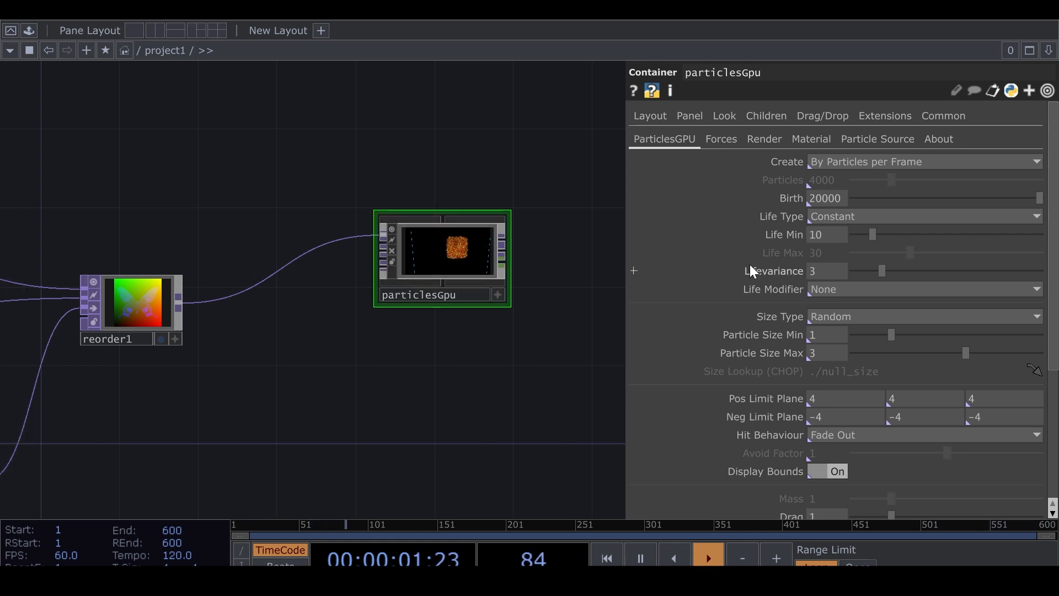
# Change the particle Life Type to Random with Life Min 9 and Life Max 24.
pyautogui.click(915, 221)
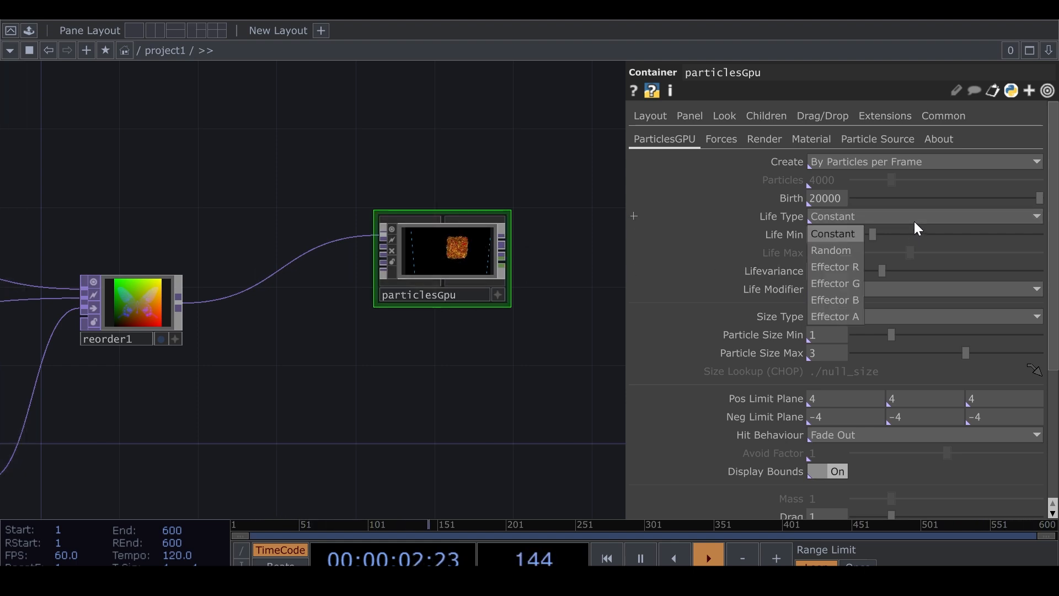
pyautogui.click(852, 253)
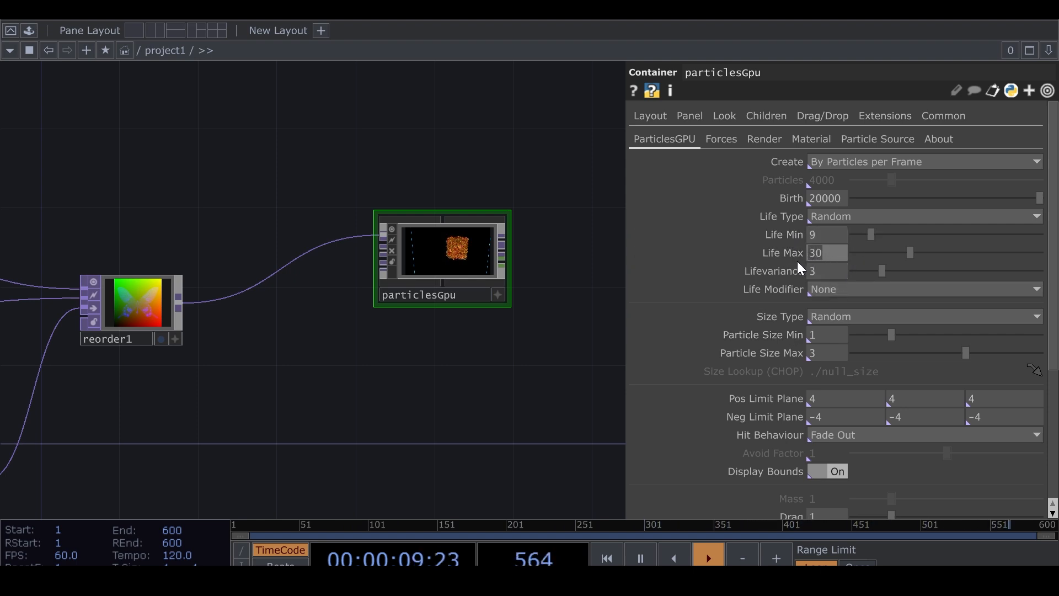
pyautogui.write('24')
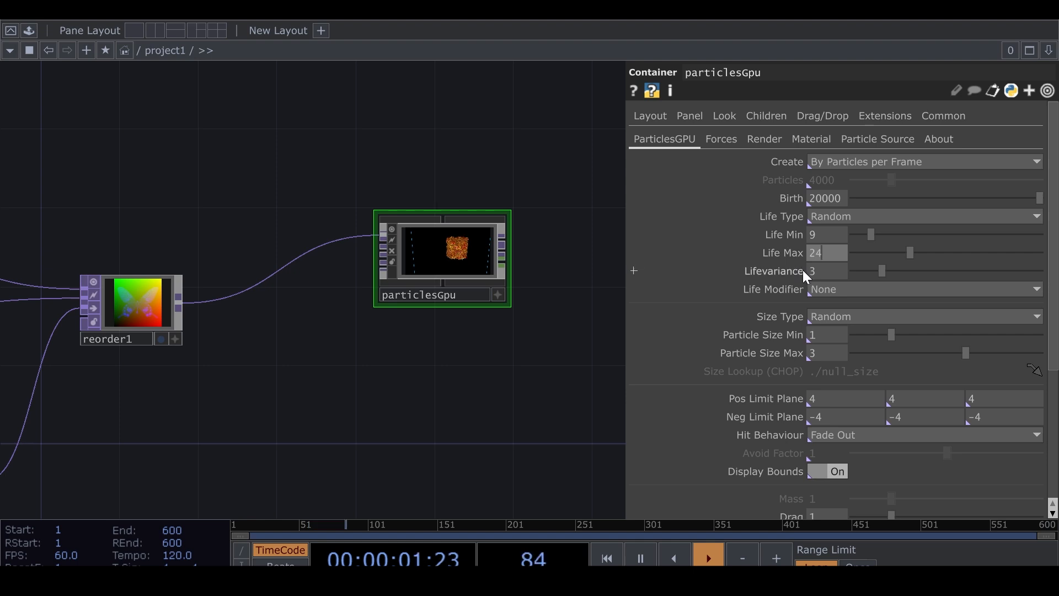
pyautogui.press('Return')
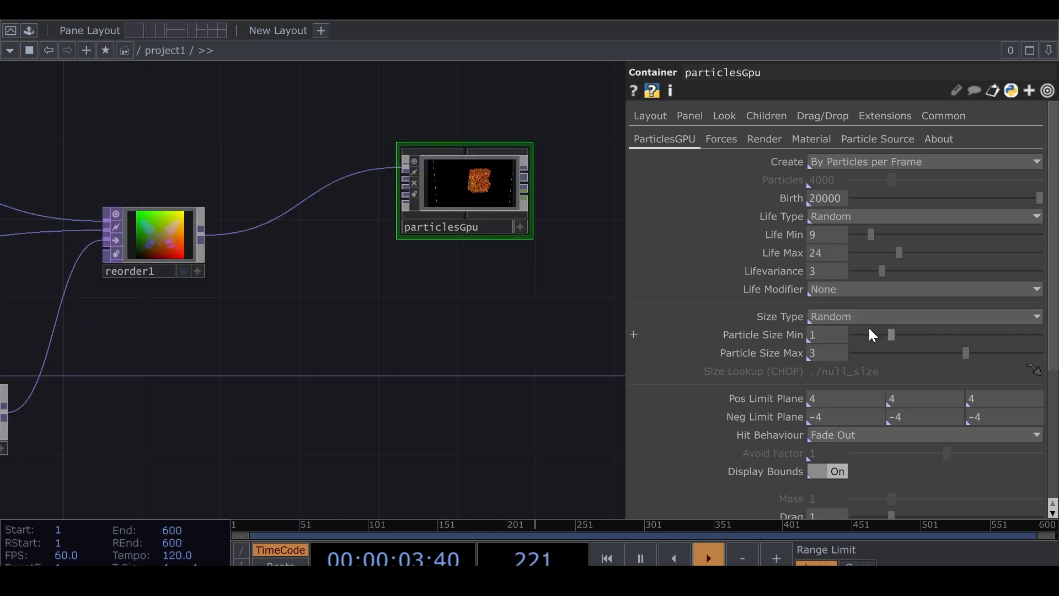
# Reduce the random particle size to a minimum of 0.06 and a maximum of 0.2.
pyautogui.moveTo(887, 334)
pyautogui.mouseDown()
pyautogui.moveTo(866, 337)
pyautogui.moveTo(895, 358)
pyautogui.moveTo(872, 333)
pyautogui.mouseUp()
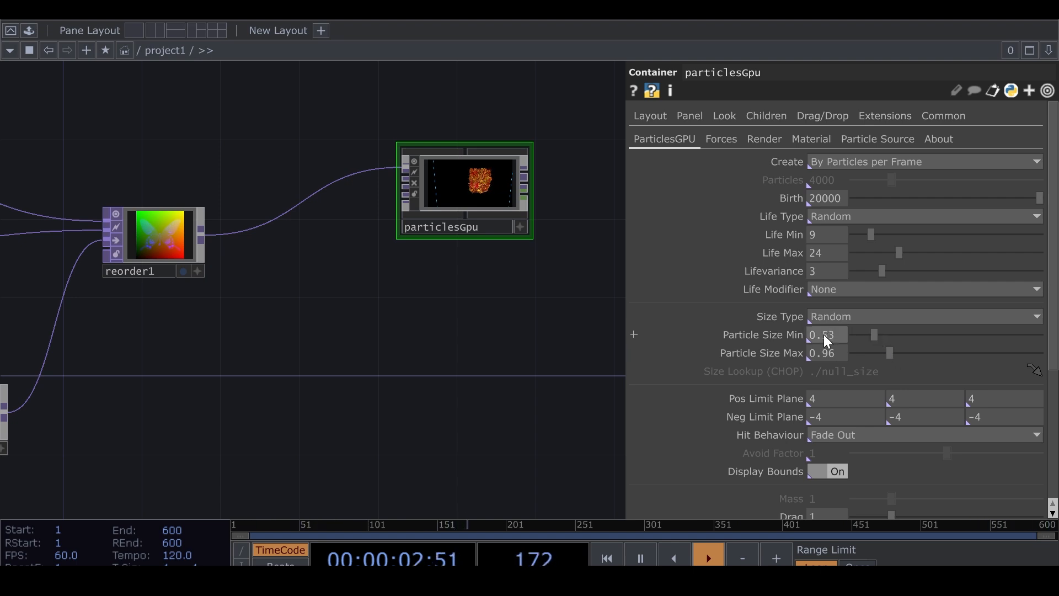
pyautogui.write('06')
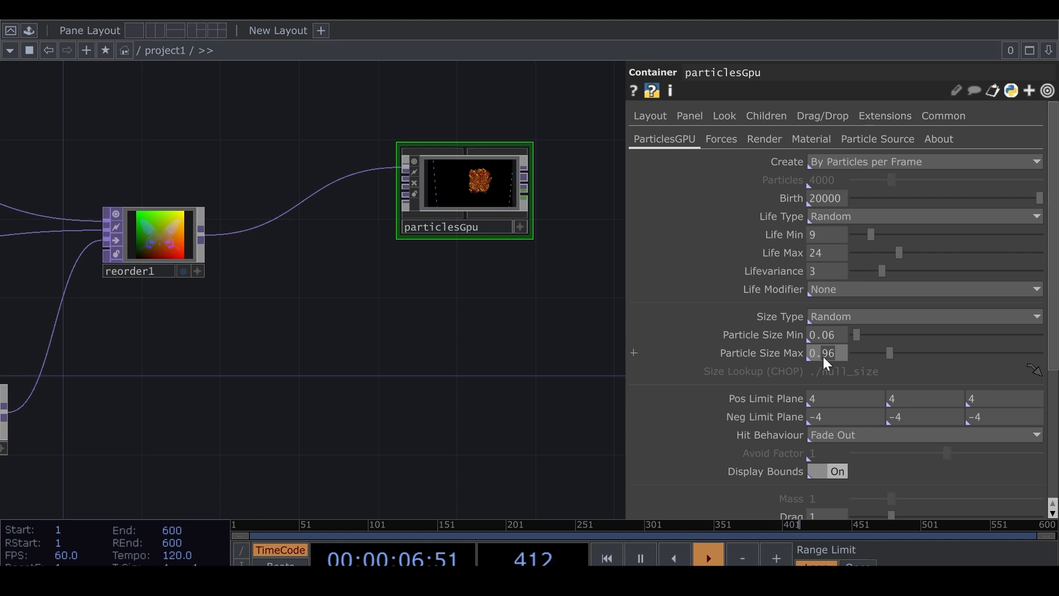
pyautogui.write('2')
pyautogui.press('Return')
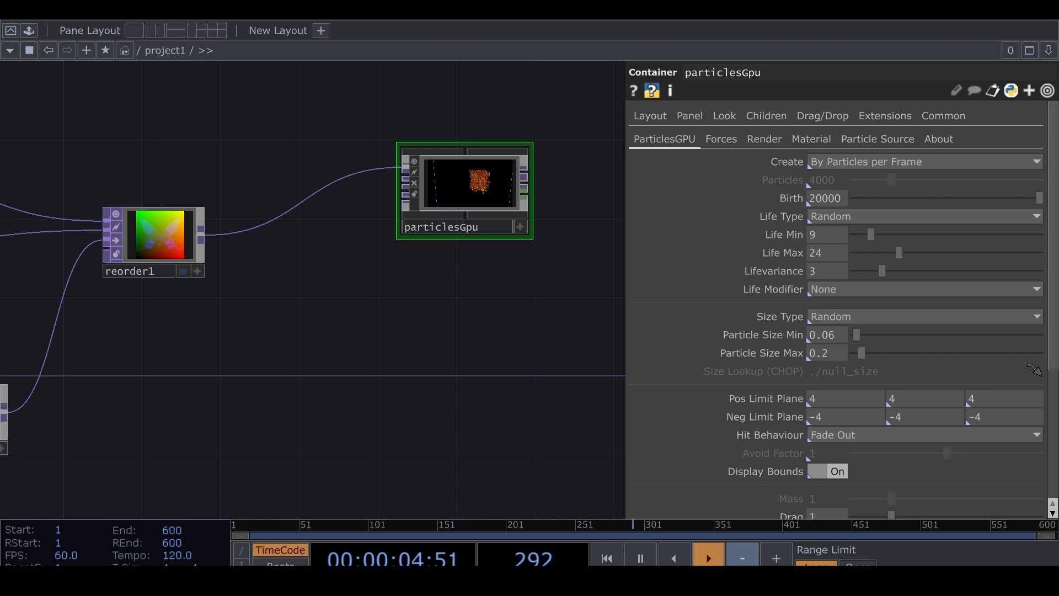
# Activate the particlesGpu viewer, move its camera closer to the particles and deactivate the viewer.
pyautogui.moveTo(491, 282); pyautogui.dragTo(487, 332)
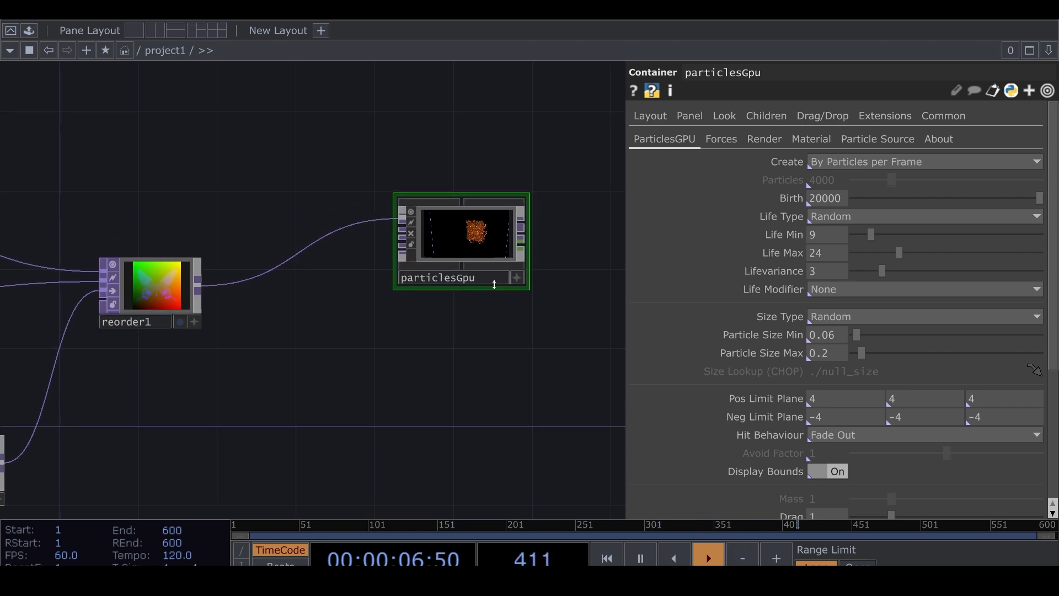
pyautogui.scroll(5, 500, 224)
pyautogui.click(559, 382)
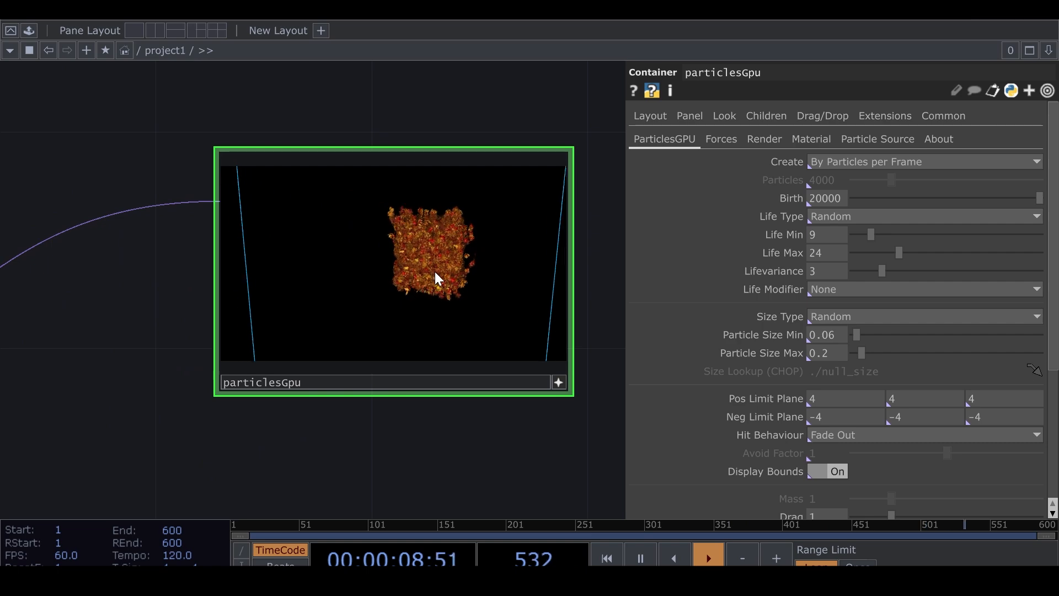
pyautogui.scroll(3, 455, 270)
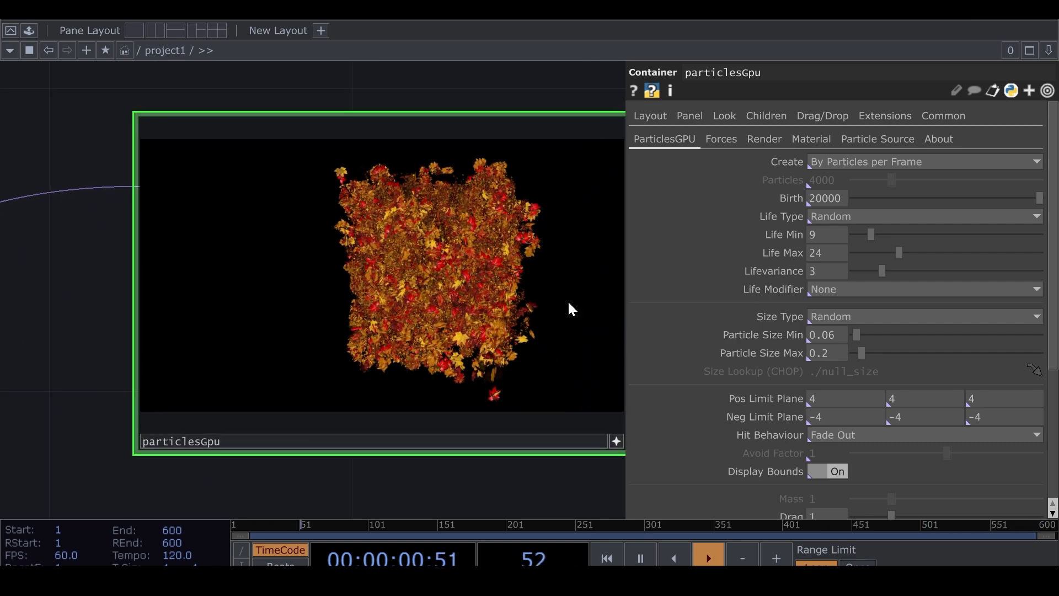
pyautogui.click(617, 441)
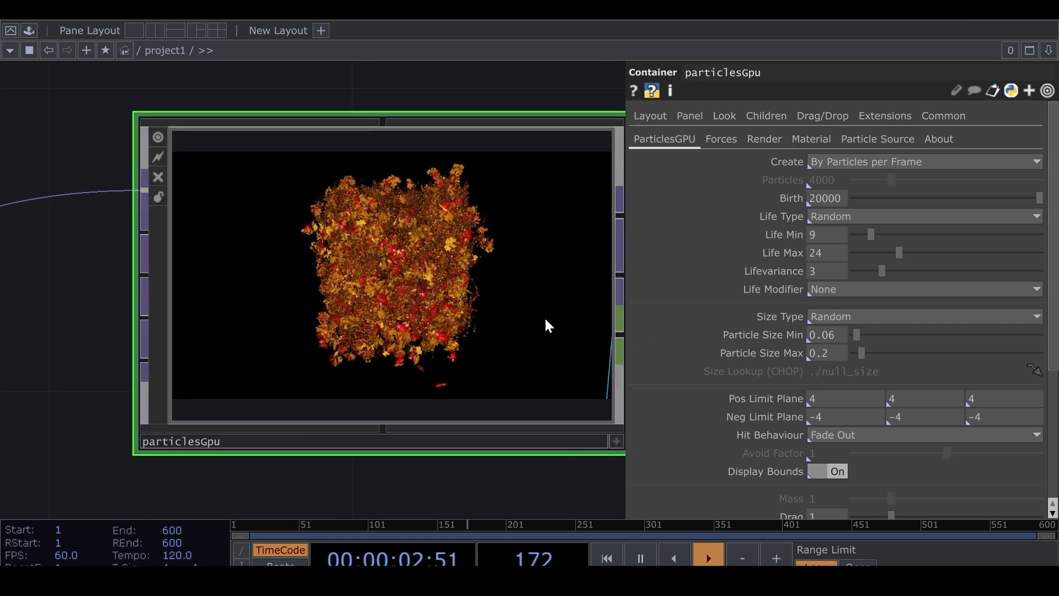
# Change the particle texture to Circle and bring the particlesGpu camera closer to the particle square.
pyautogui.click(796, 138)
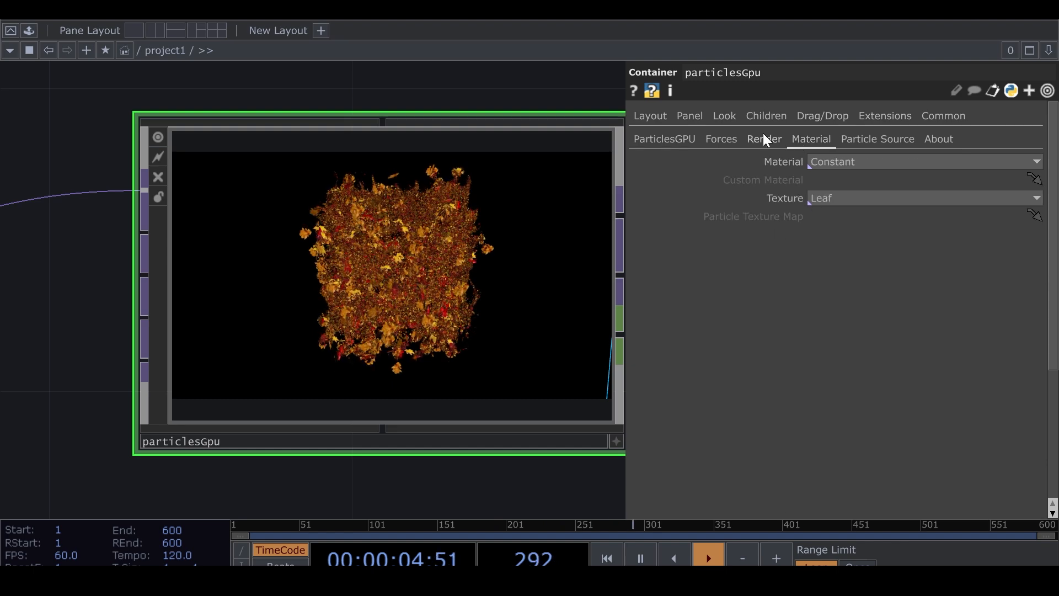
pyautogui.click(836, 199)
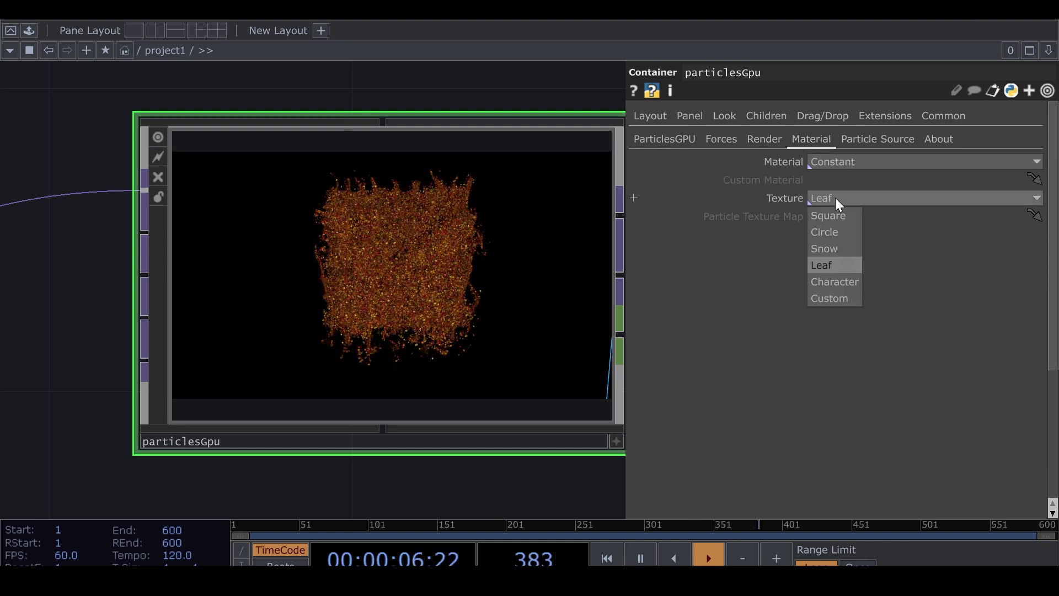
pyautogui.click(852, 233)
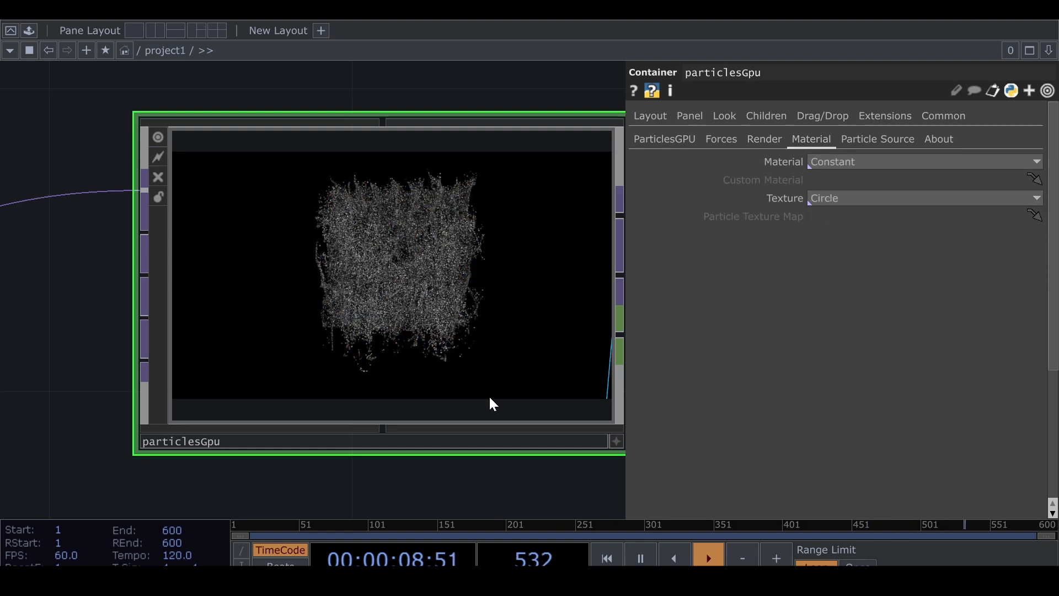
pyautogui.moveTo(519, 465); pyautogui.dragTo(606, 366)
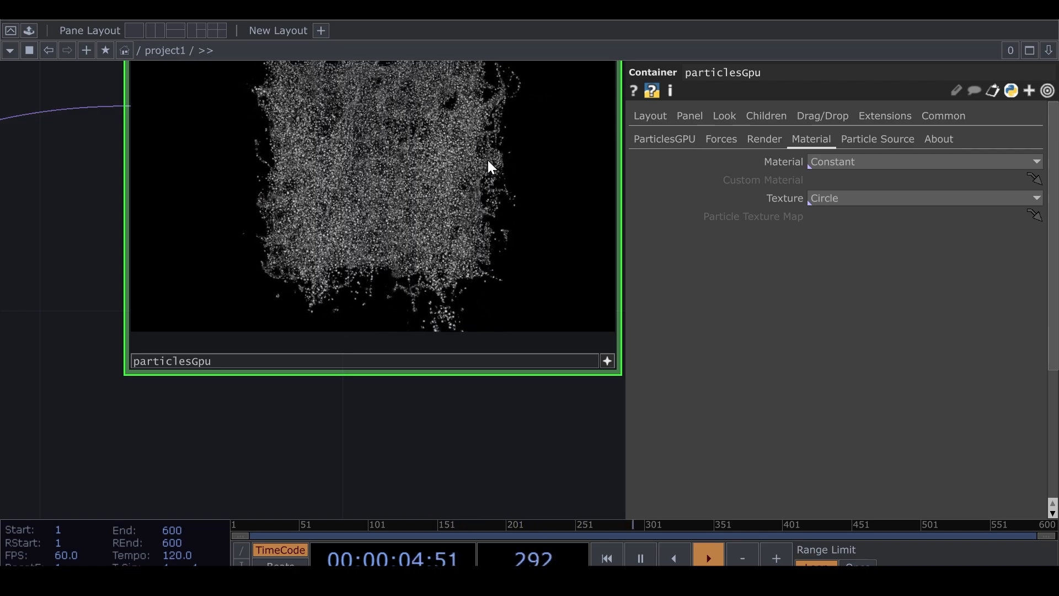
pyautogui.click(607, 361)
# Shift moviefilein1 away from hsvadj1 and duplicate hsvadj1 below the original, keeping its input from moviefilein1.
pyautogui.scroll(-10, 474, 385)
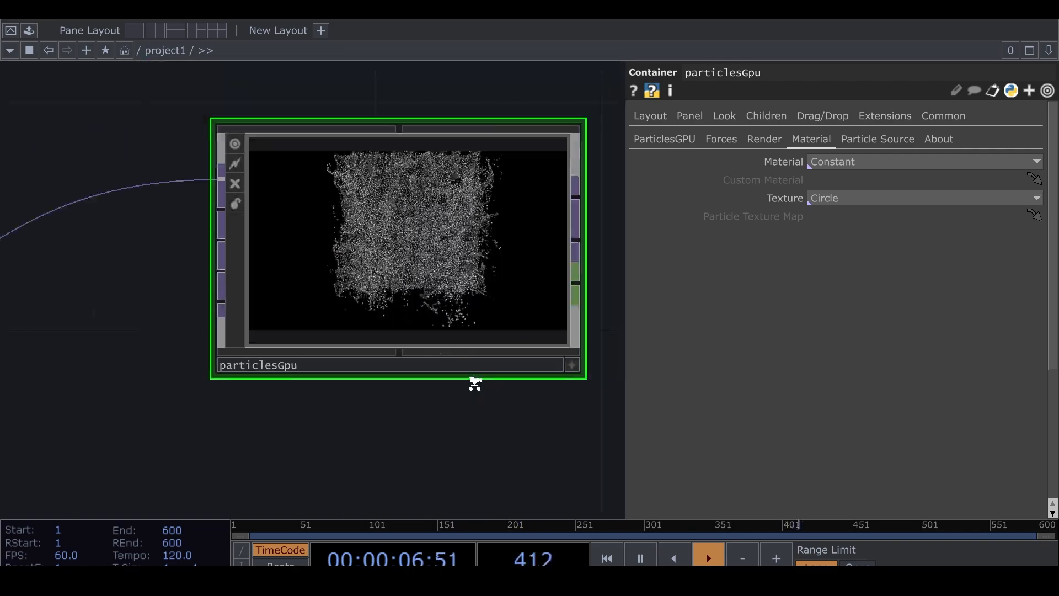
pyautogui.moveTo(369, 433); pyautogui.dragTo(511, 296)
pyautogui.moveTo(177, 264); pyautogui.dragTo(120, 292)
pyautogui.click(323, 240)
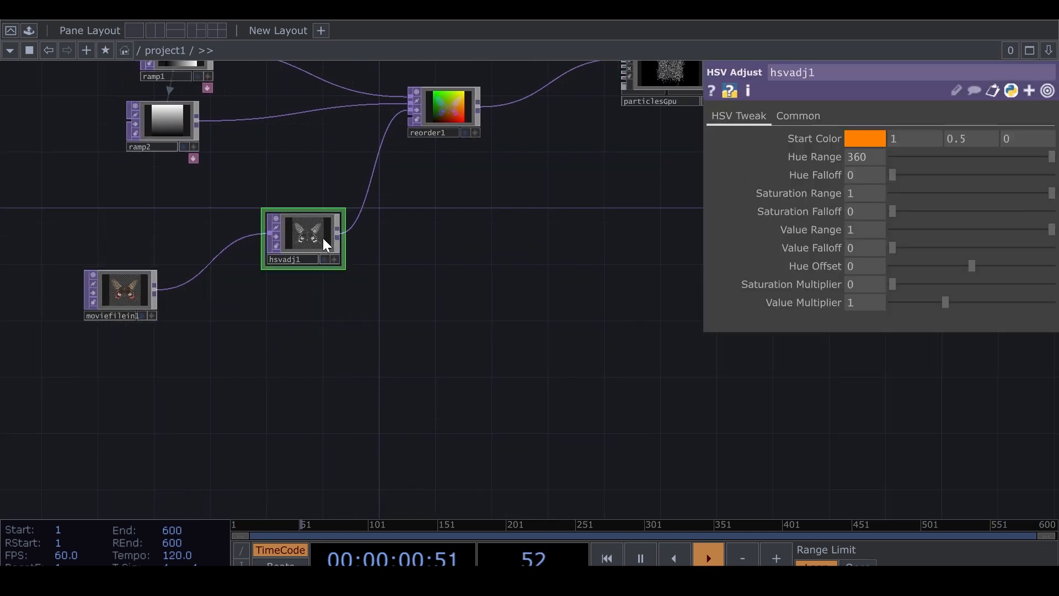
pyautogui.keyDown('alt'); pyautogui.moveTo(299, 224); pyautogui.dragTo(299, 295); pyautogui.keyUp('alt')
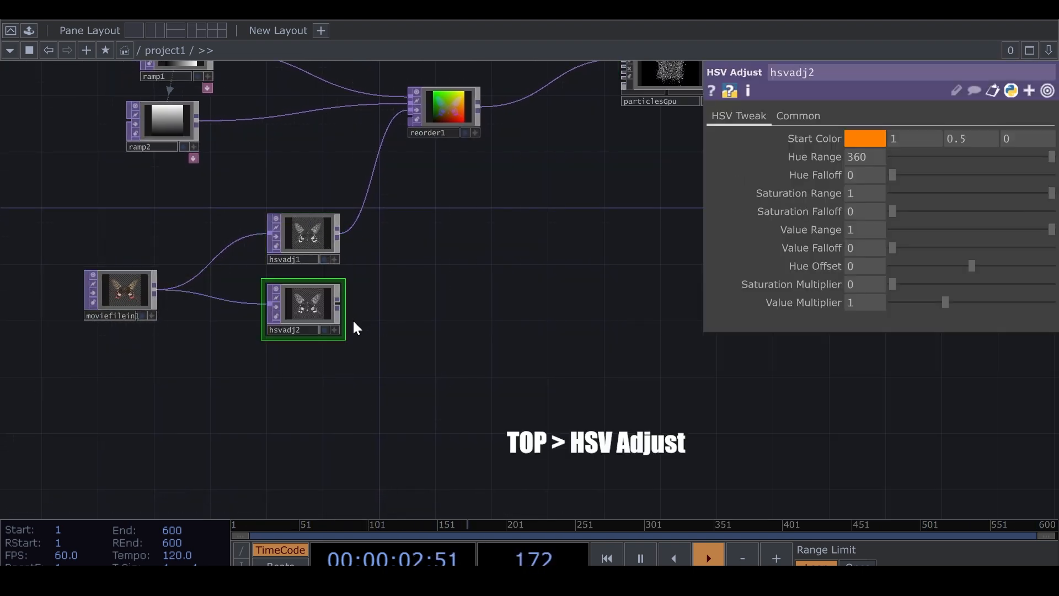
# Set the hsvadj2 Value Multiplier to 1.12 and Saturation Multiplier to 1, and move the node farther from moviefilein1.
pyautogui.moveTo(945, 302); pyautogui.dragTo(952, 302)
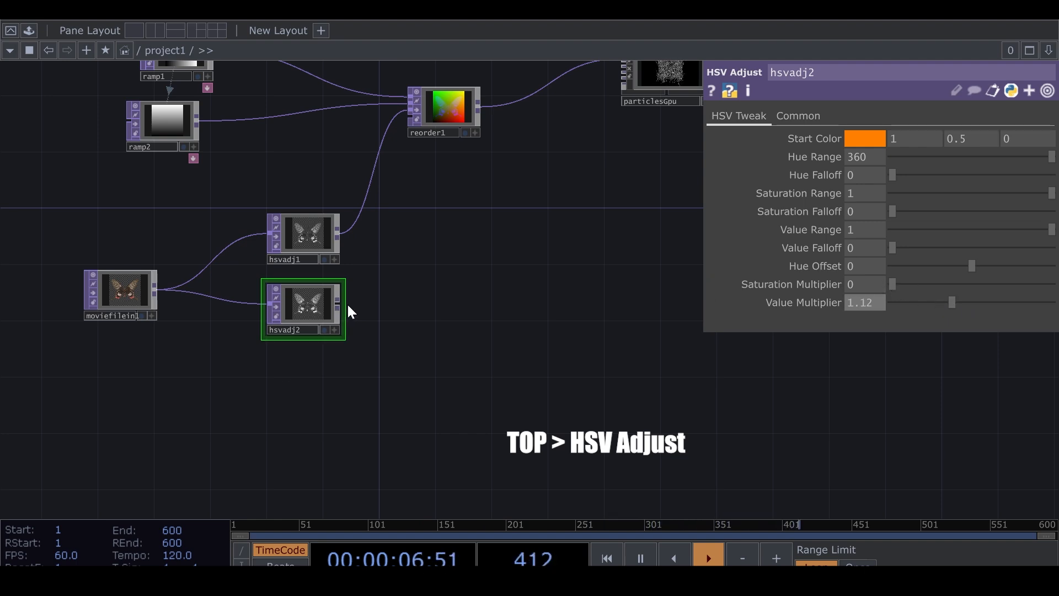
pyautogui.moveTo(335, 306); pyautogui.dragTo(462, 306)
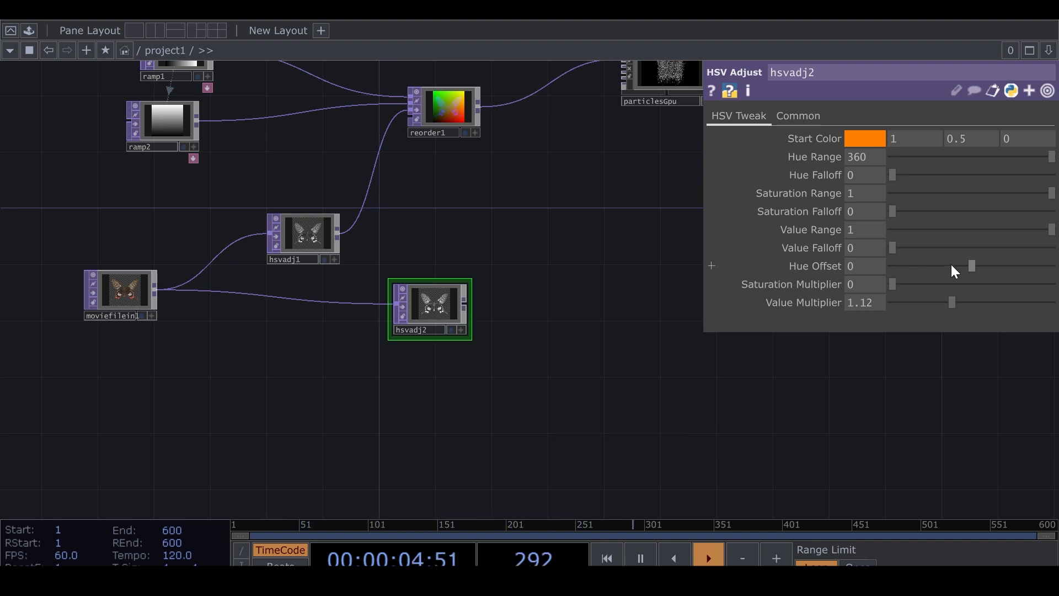
pyautogui.moveTo(910, 289); pyautogui.dragTo(954, 291)
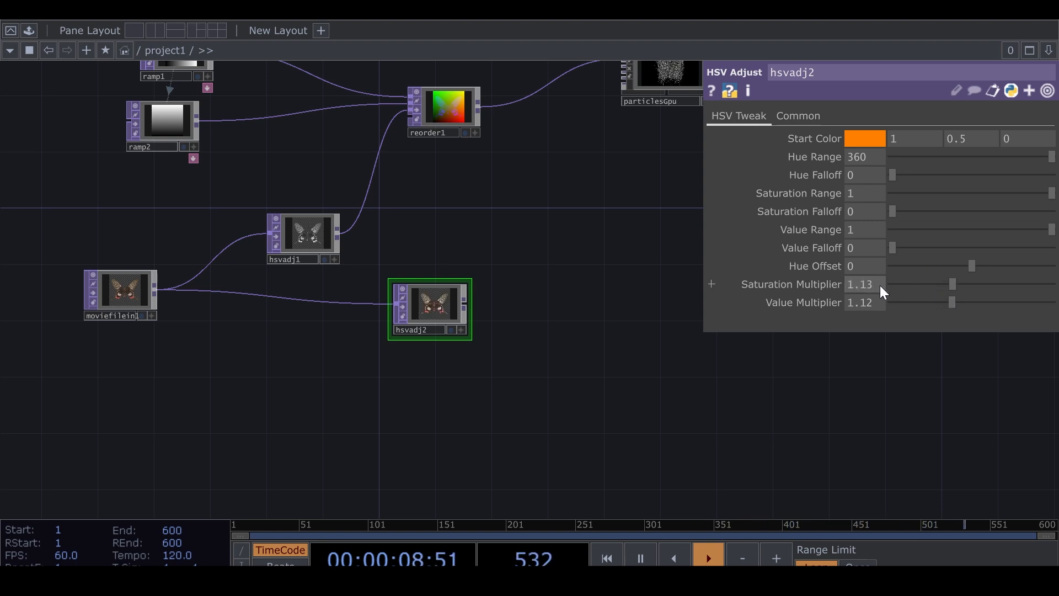
pyautogui.write('1')
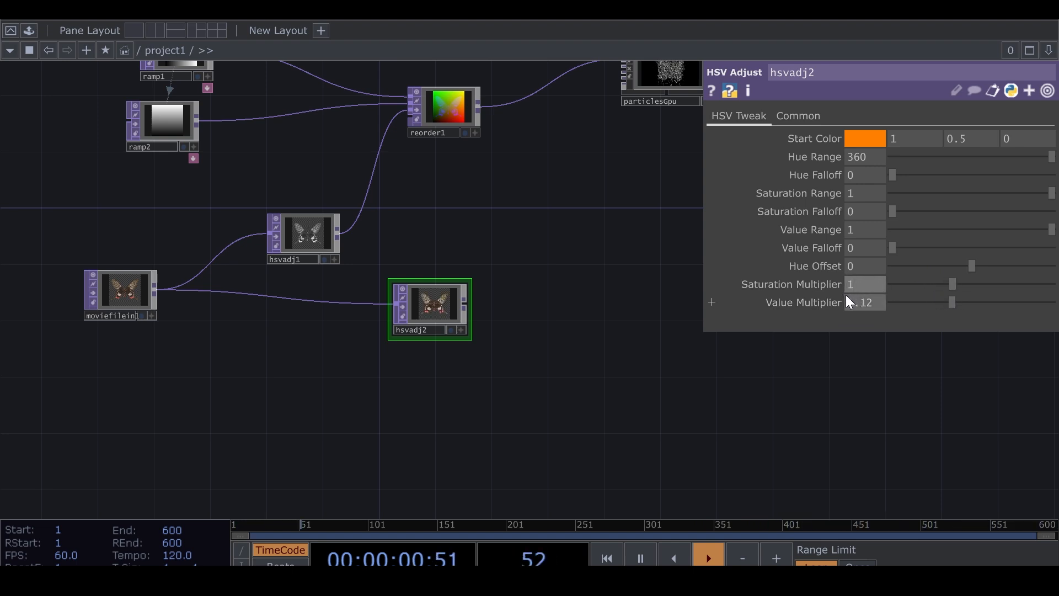
pyautogui.press('Return')
# Add a Ramp TOP to the network below hsvadj2.
pyautogui.scroll(3, 455, 305)
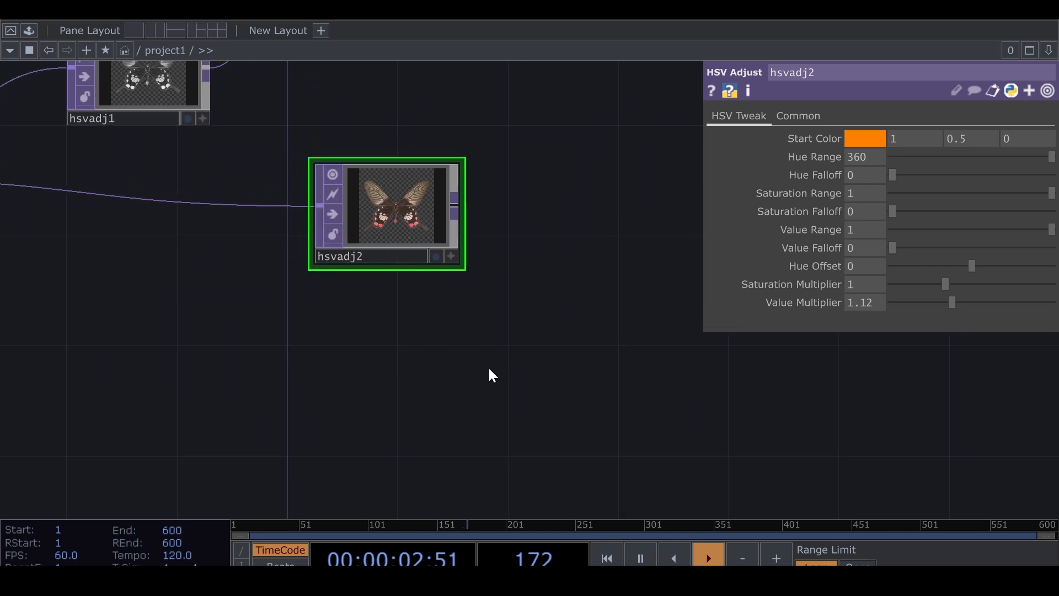
pyautogui.click(473, 232)
pyautogui.click(399, 436)
pyautogui.moveTo(544, 323); pyautogui.dragTo(500, 297)
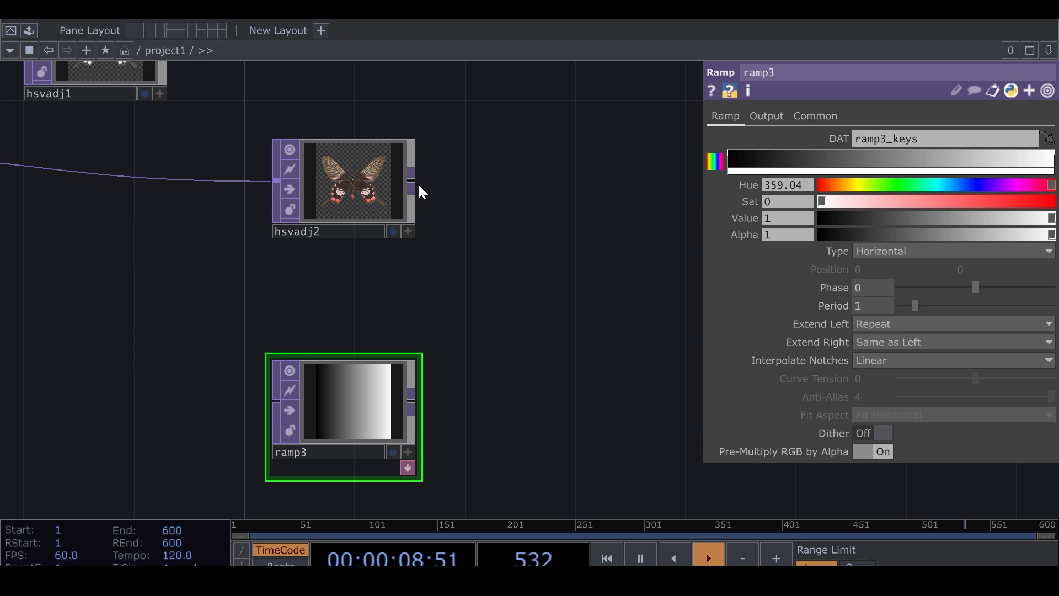
# Add a Lookup TOP after hsvadj2 and connect ramp3 to its second input.
pyautogui.rightClick(419, 191)
pyautogui.click(257, 330)
pyautogui.click(679, 304)
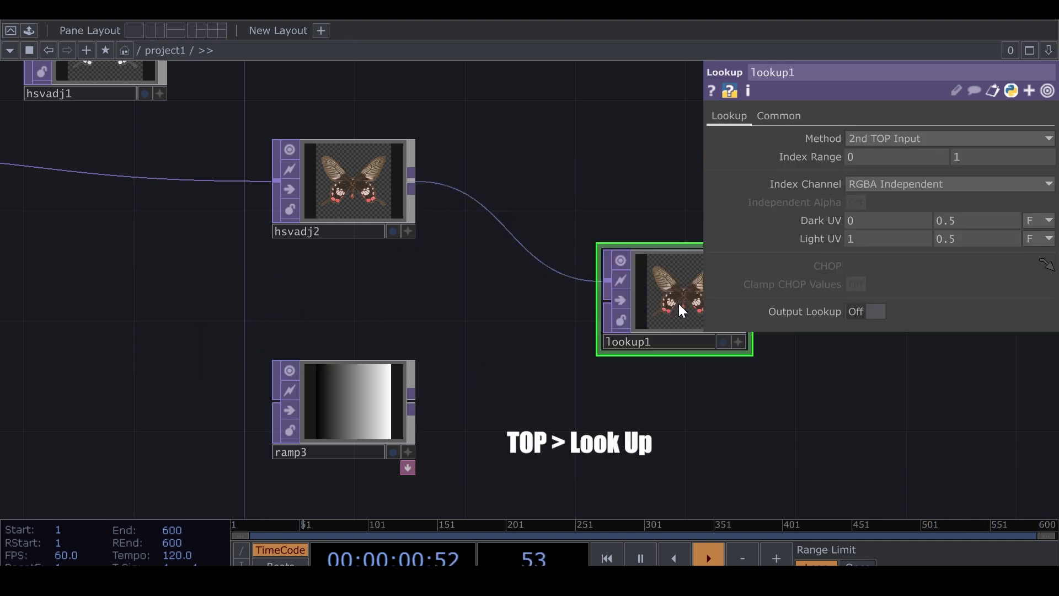
pyautogui.click(412, 401)
pyautogui.click(635, 352)
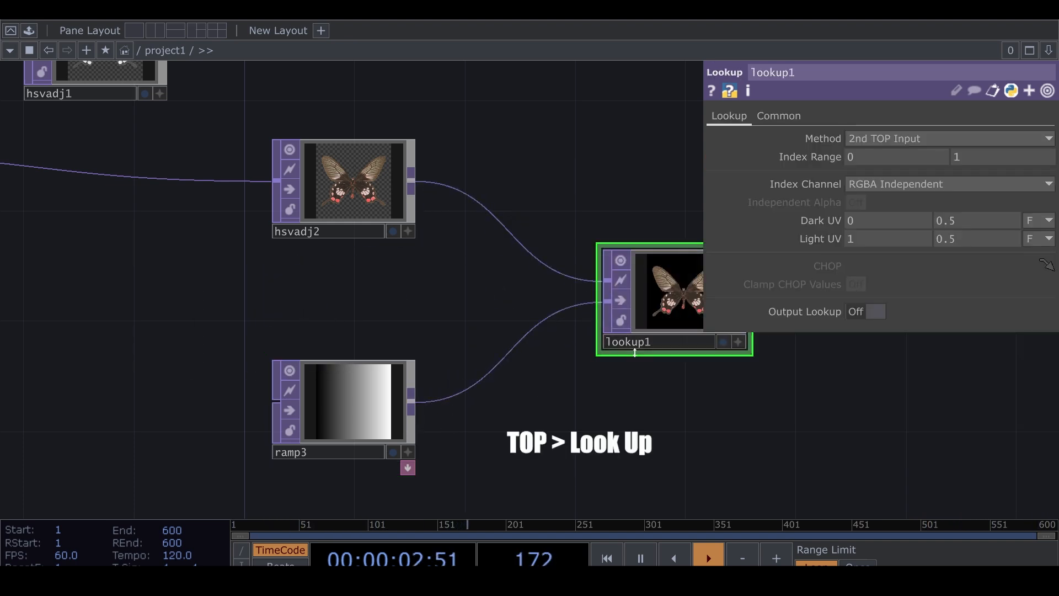
# Add a reddish-brown color key to ramp3 near its dark end, with hue 16 and saturation 0.759.
pyautogui.moveTo(603, 363); pyautogui.dragTo(407, 313)
pyautogui.click(150, 348)
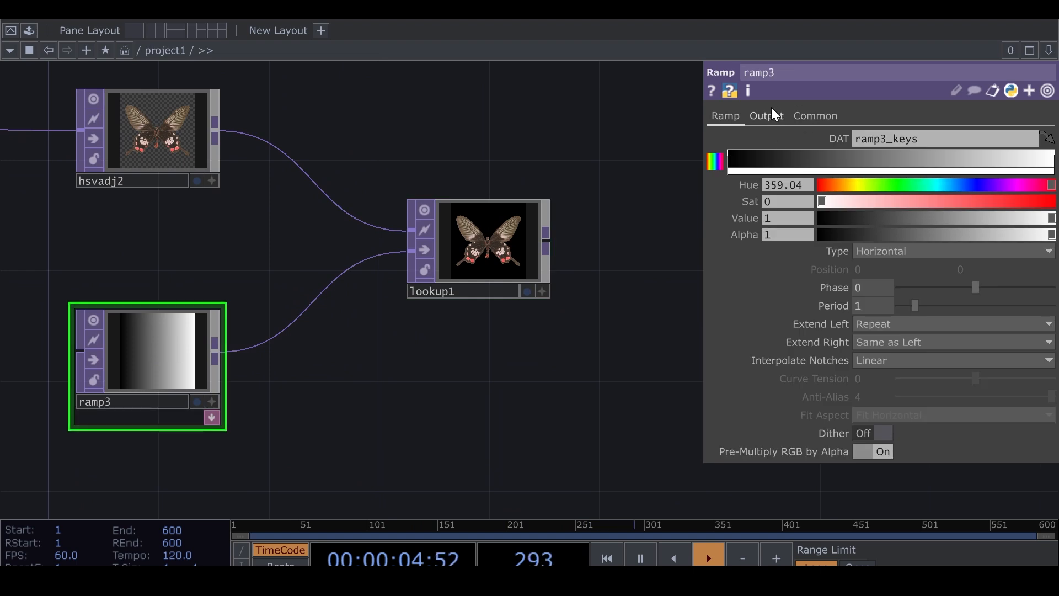
pyautogui.click(754, 154)
pyautogui.click(938, 218)
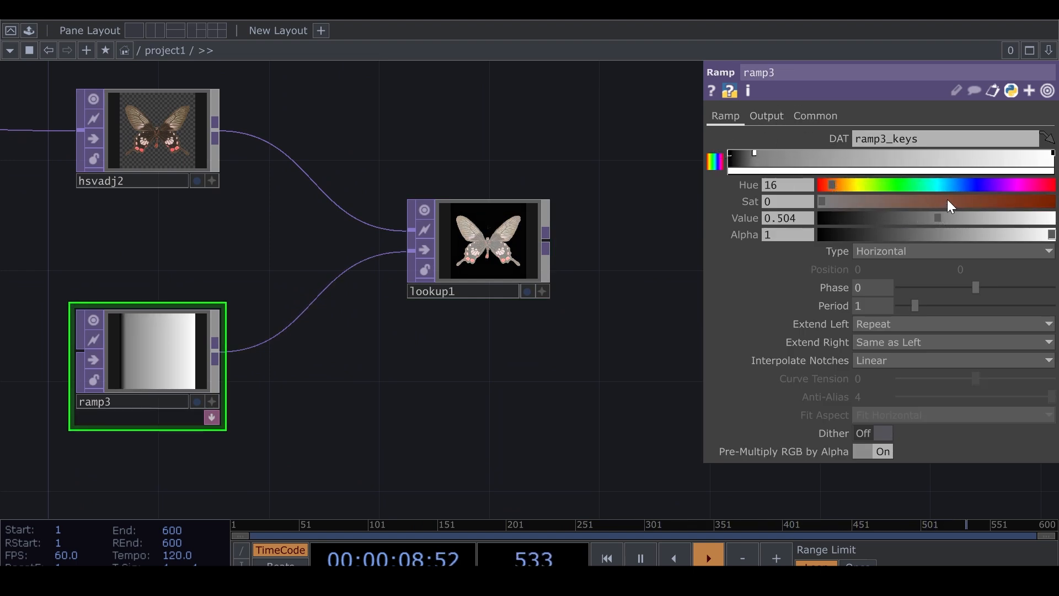
pyautogui.moveTo(948, 202); pyautogui.dragTo(932, 218)
# Add a light blue color key near the middle of ramp3 with hue 194, saturation 0.734 and value 0.855.
pyautogui.click(872, 155)
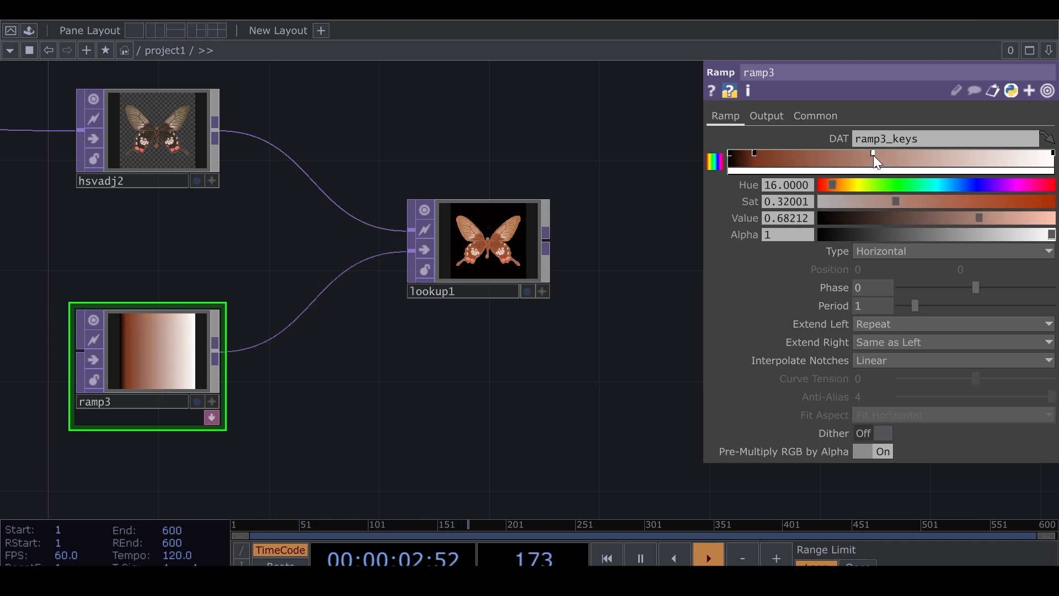
pyautogui.click(947, 185)
pyautogui.moveTo(949, 201); pyautogui.dragTo(991, 202)
# Move particlesGpu closer to lookup1's level and connect lookup1 to its particleSourceColor input.
pyautogui.scroll(-5, 562, 321)
pyautogui.moveTo(645, 255); pyautogui.dragTo(418, 251)
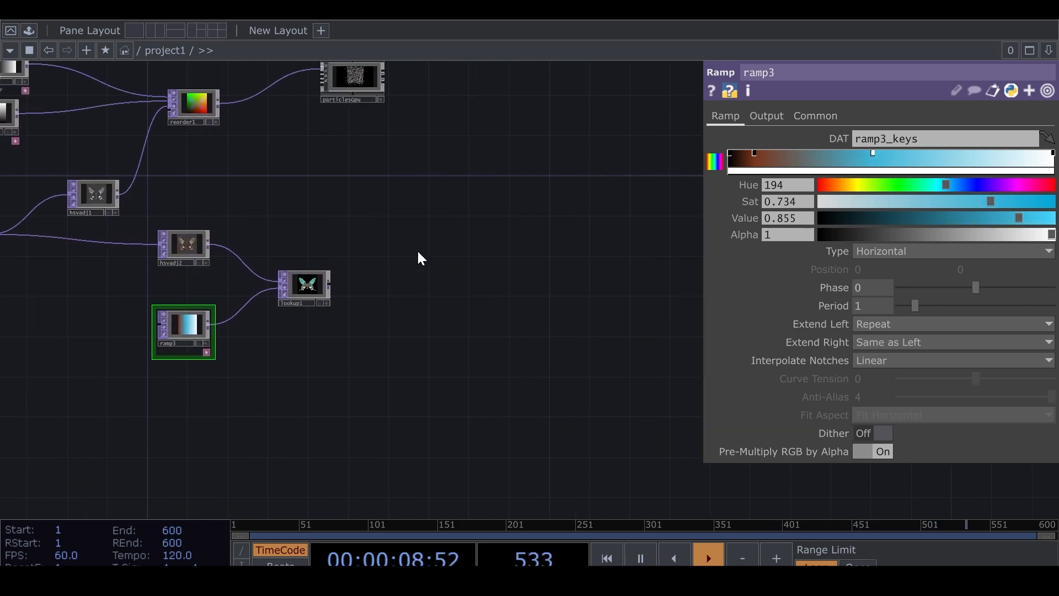
pyautogui.moveTo(354, 114); pyautogui.dragTo(413, 188)
pyautogui.moveTo(399, 156); pyautogui.dragTo(518, 289)
pyautogui.scroll(4, 490, 334)
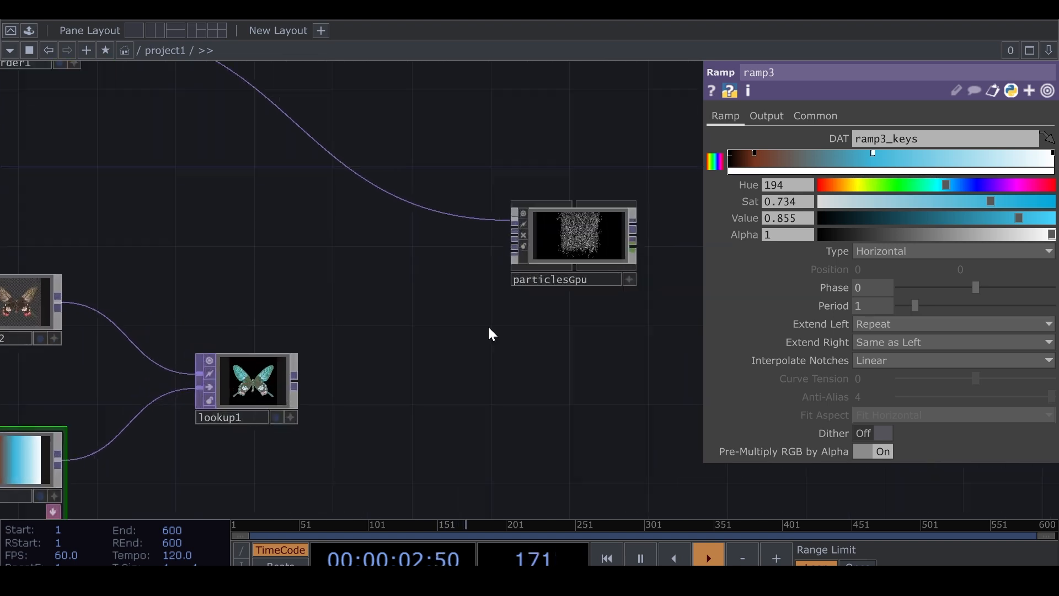
pyautogui.moveTo(294, 381); pyautogui.dragTo(515, 243)
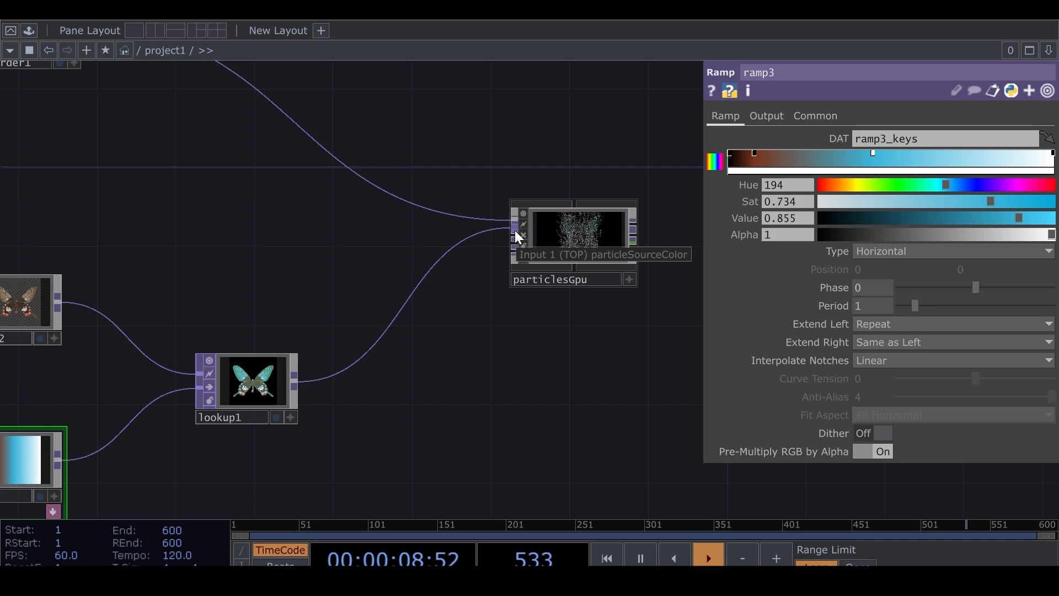
# Inspect the colored particles up close and set the Lifevariance of particlesGpu to 20.
pyautogui.moveTo(500, 360); pyautogui.dragTo(492, 361)
pyautogui.scroll(10, 466, 264)
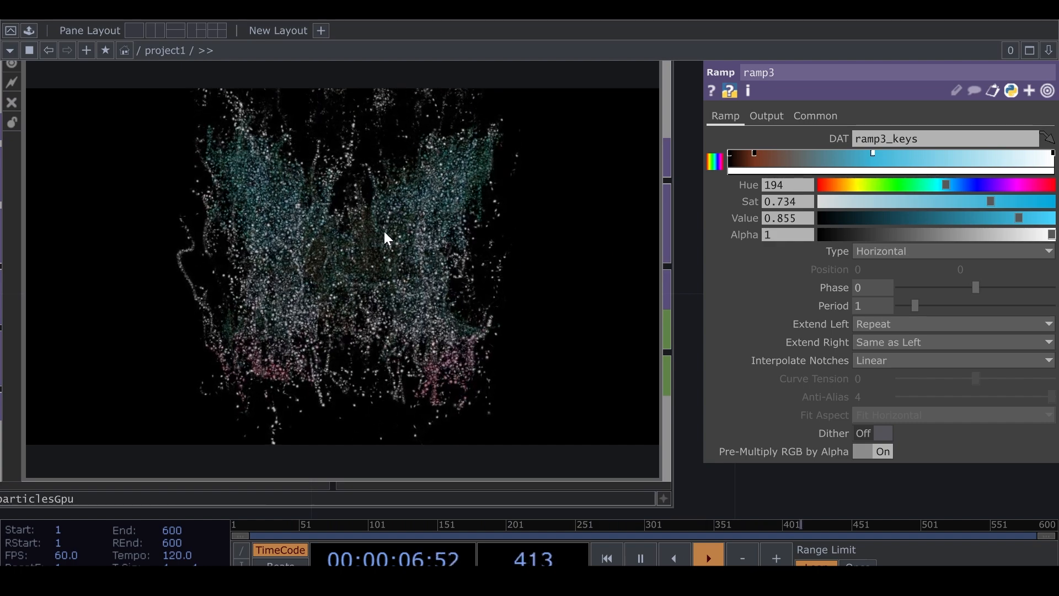
pyautogui.scroll(-5, 436, 275)
pyautogui.click(438, 272)
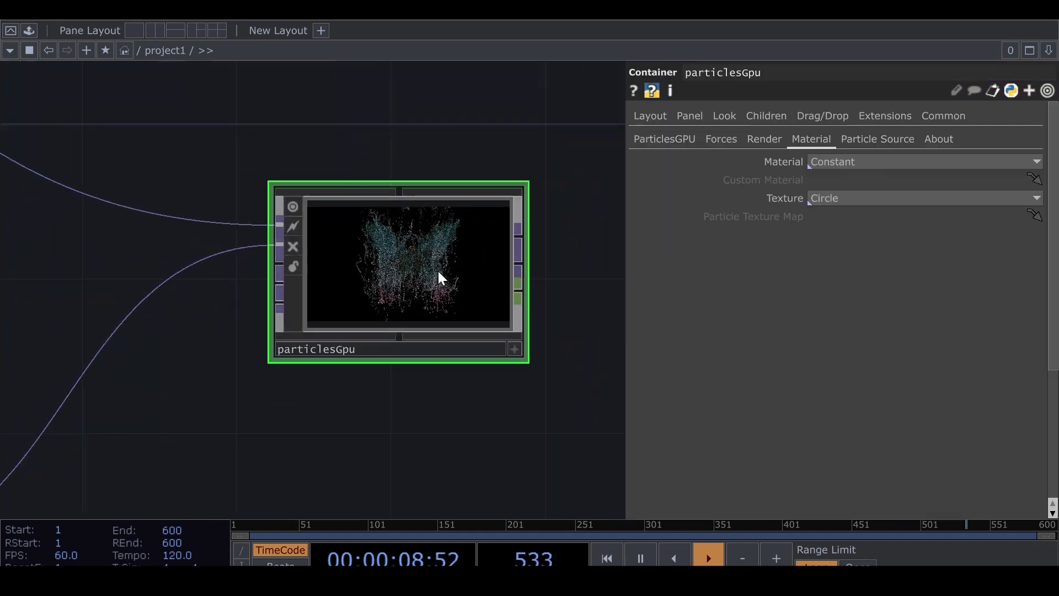
pyautogui.click(664, 141)
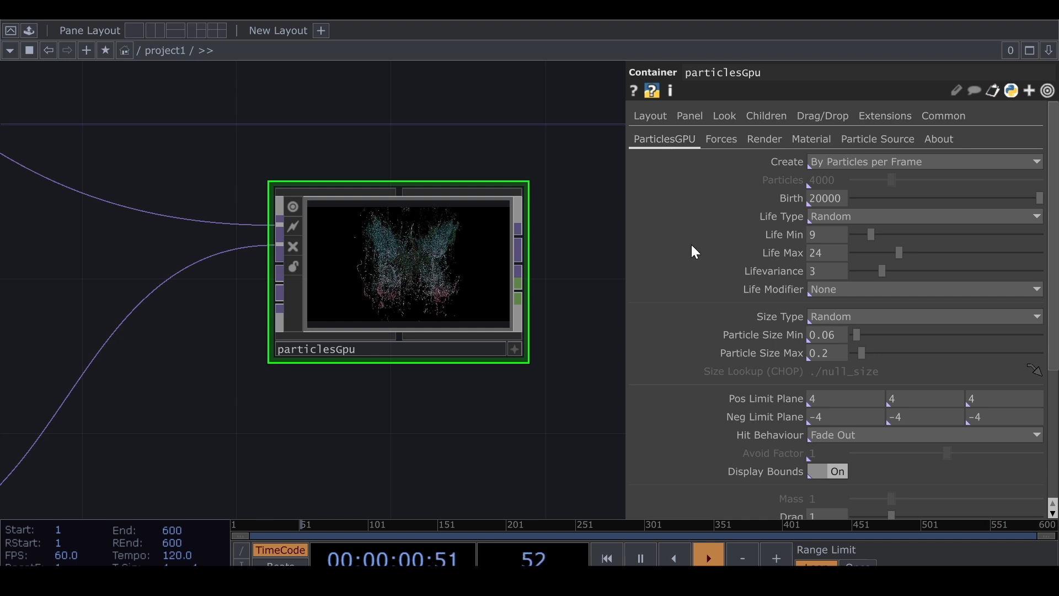
pyautogui.click(809, 272)
pyautogui.write('20')
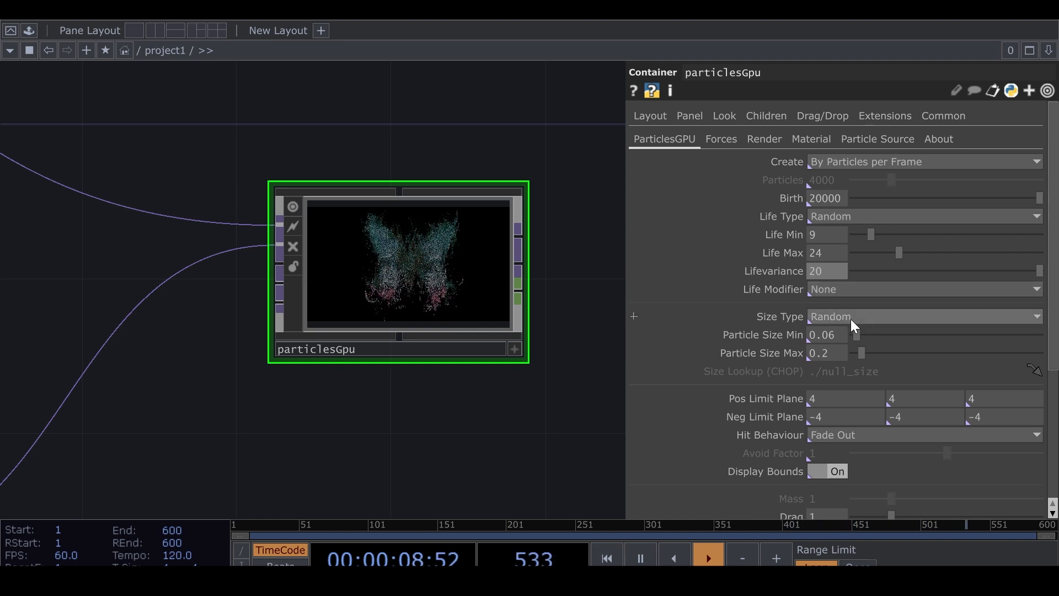
# Add a Null TOP after the first output of particlesGpu and move it well away to leave room between them.
pyautogui.moveTo(477, 354); pyautogui.dragTo(206, 347)
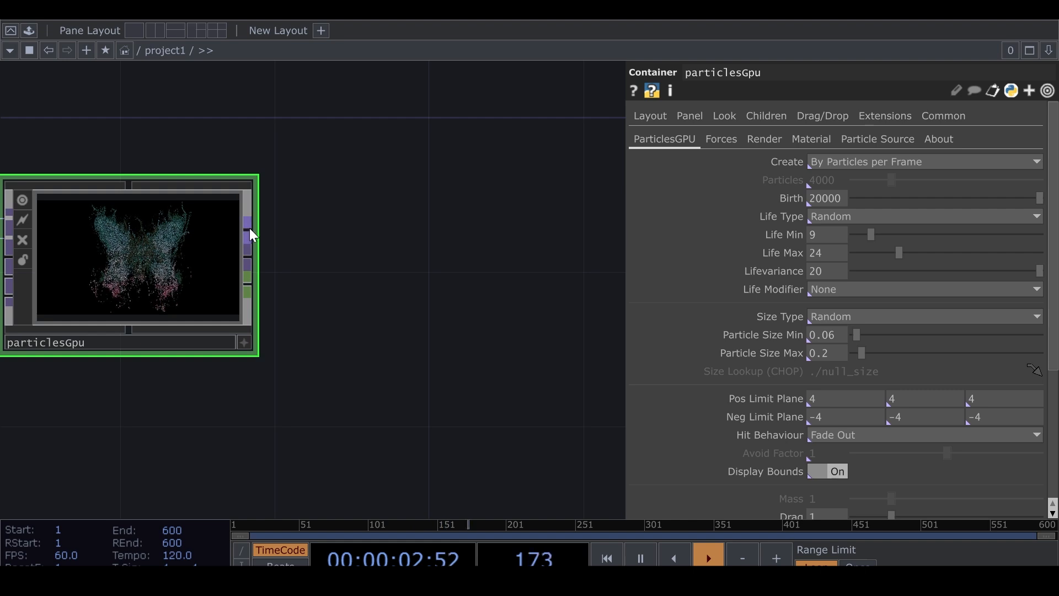
pyautogui.click(250, 189)
pyautogui.click(568, 277)
pyautogui.moveTo(566, 369); pyautogui.dragTo(399, 330)
pyautogui.scroll(-4, 375, 313)
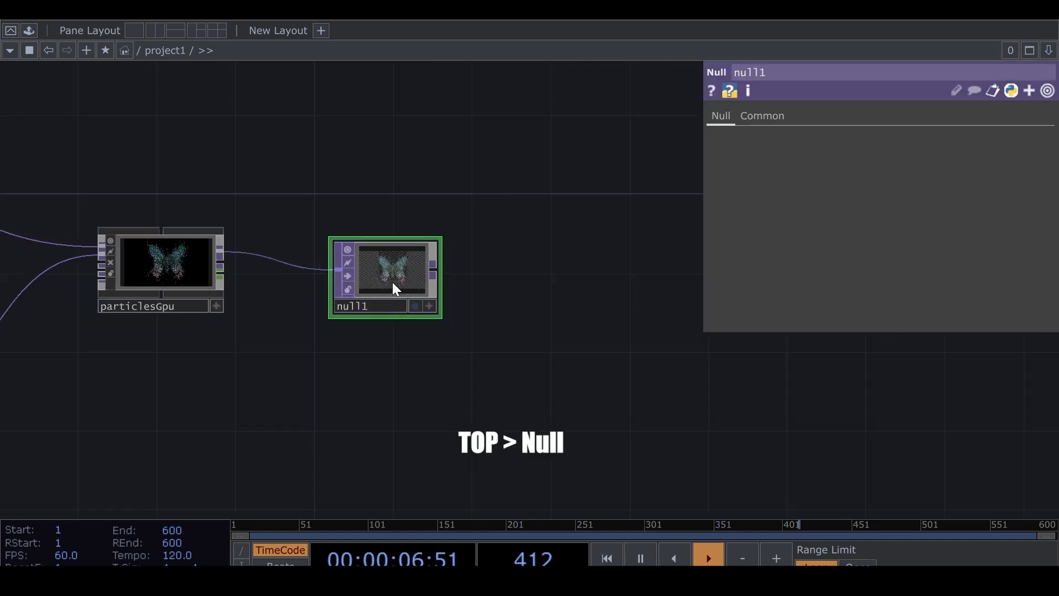
pyautogui.moveTo(393, 283); pyautogui.dragTo(688, 278)
pyautogui.moveTo(478, 374); pyautogui.dragTo(142, 346)
pyautogui.moveTo(356, 261); pyautogui.dragTo(612, 241)
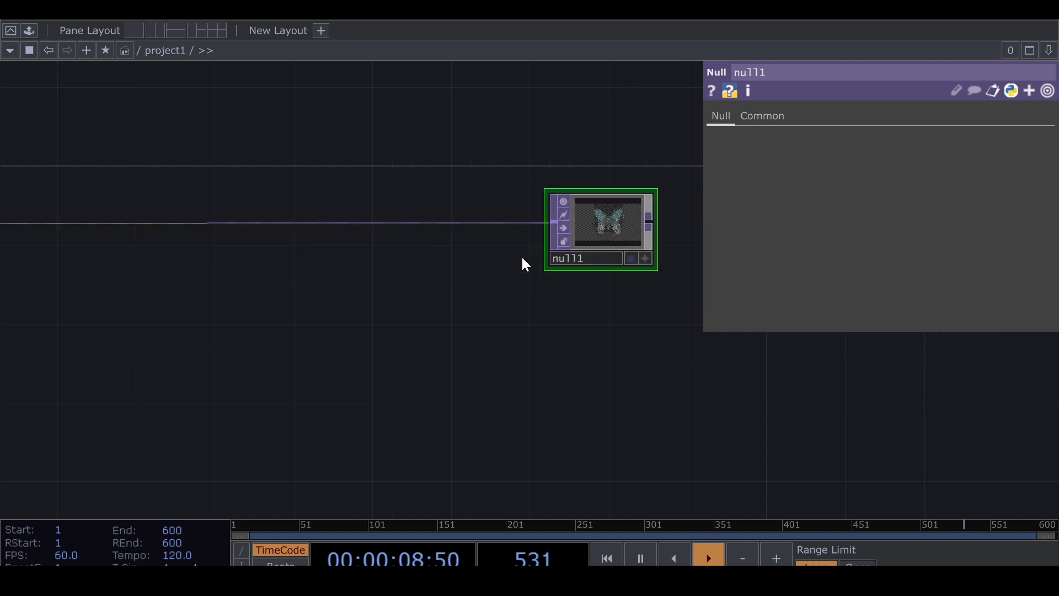
# Insert an RGB Key TOP between particlesGpu and null1, and display null1 as the network background.
pyautogui.rightClick(482, 223)
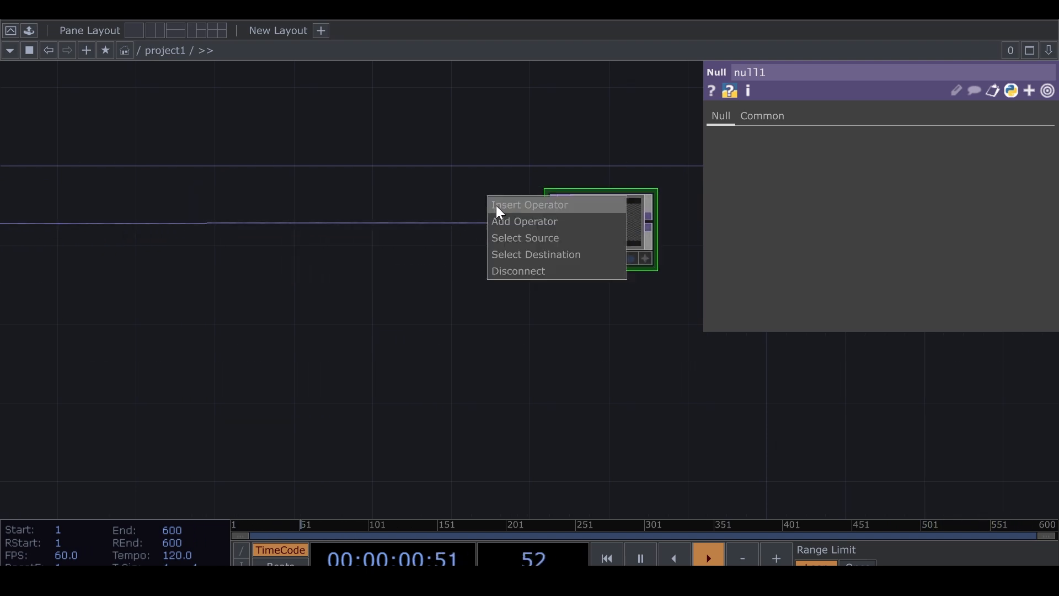
pyautogui.click(497, 206)
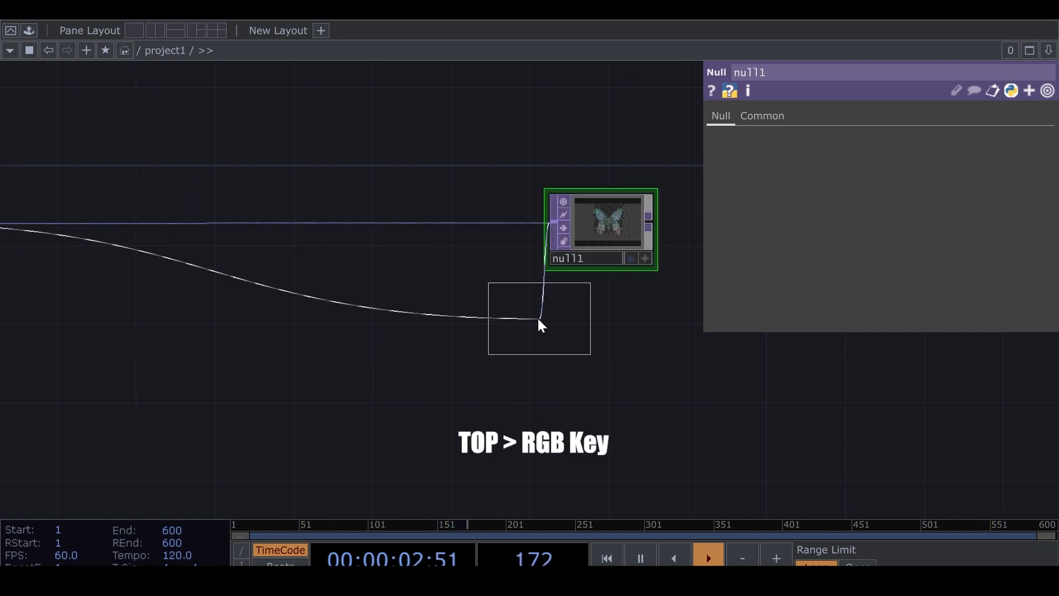
pyautogui.click(424, 231)
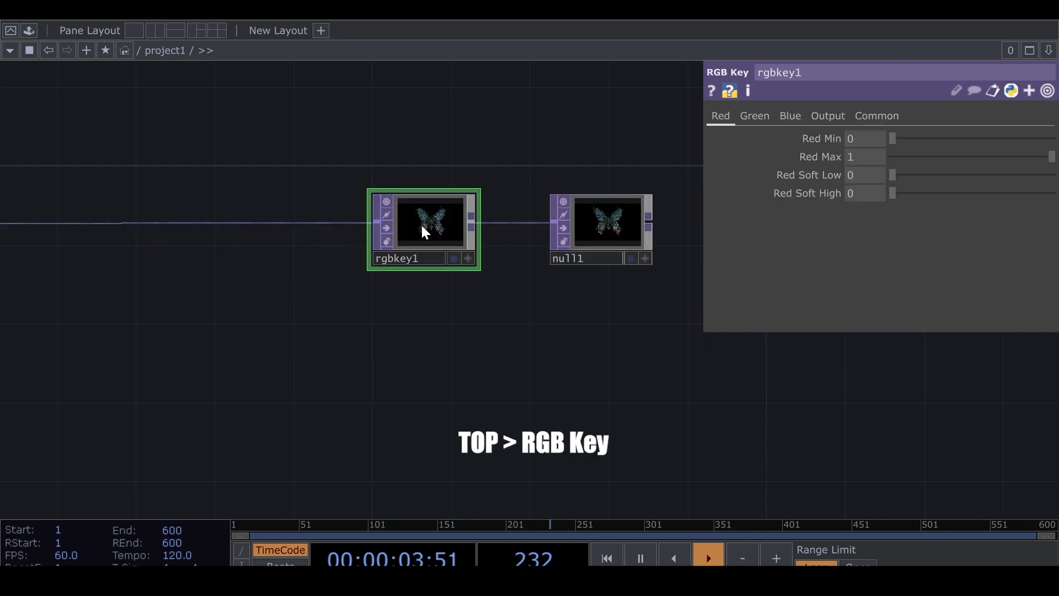
pyautogui.click(631, 258)
pyautogui.click(1049, 92)
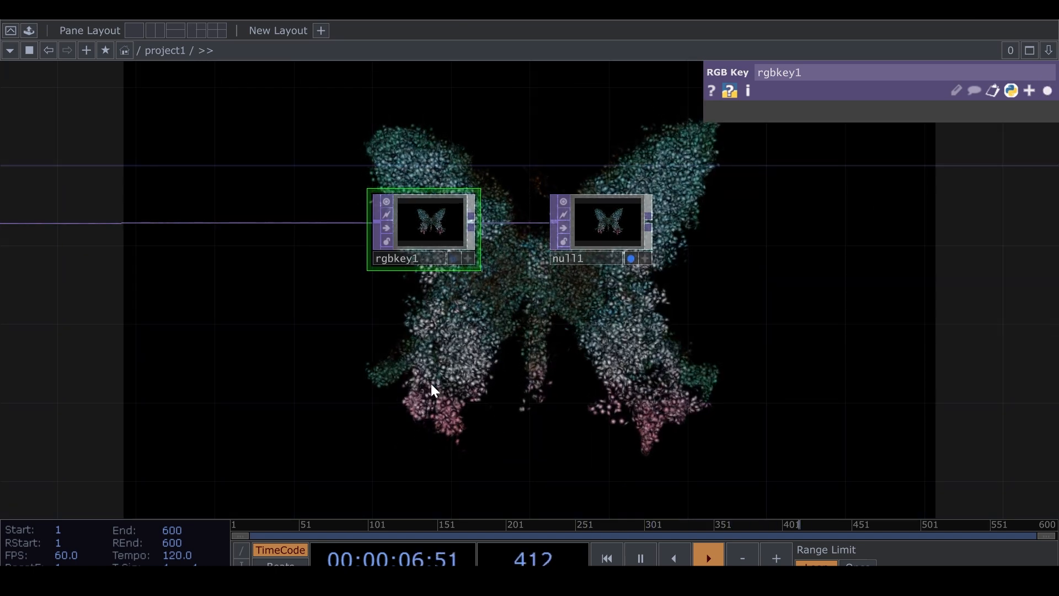
# Set the hsvadj2 Value Multiplier to 0.71 and its Saturation Multiplier to 0.32.
pyautogui.moveTo(385, 403); pyautogui.dragTo(694, 425)
pyautogui.moveTo(343, 369); pyautogui.dragTo(671, 428)
pyautogui.moveTo(484, 413); pyautogui.dragTo(766, 377)
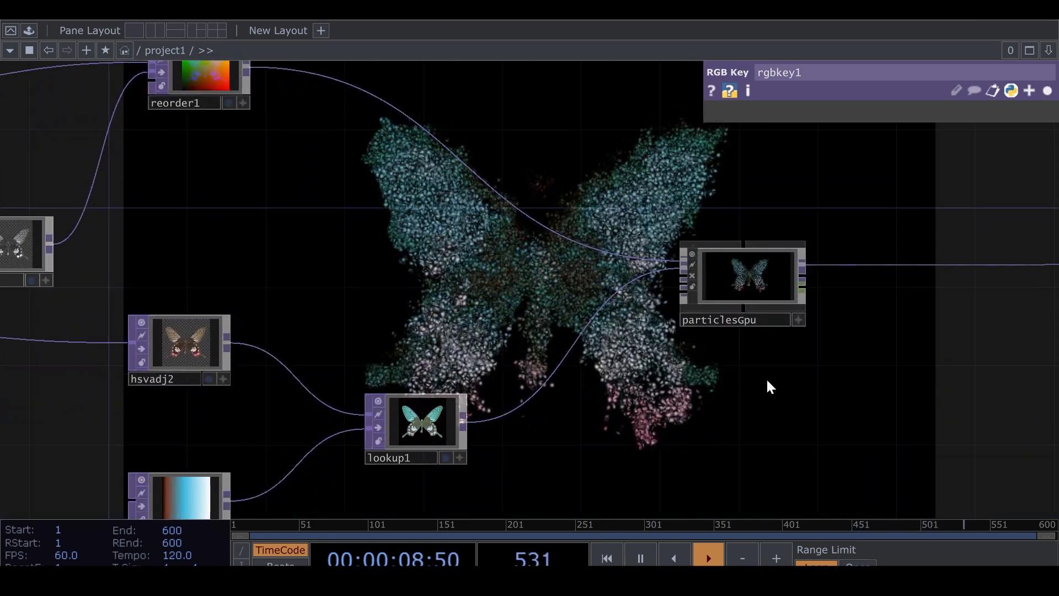
pyautogui.moveTo(541, 455); pyautogui.dragTo(365, 512)
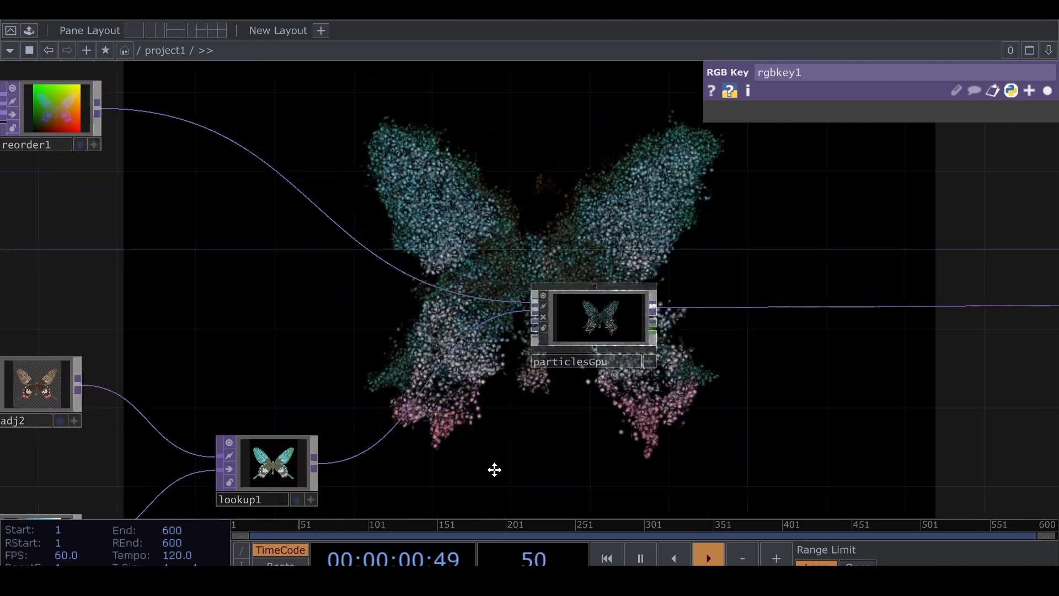
pyautogui.moveTo(575, 417)
pyautogui.mouseDown()
pyautogui.moveTo(388, 461)
pyautogui.moveTo(360, 436)
pyautogui.moveTo(395, 438)
pyautogui.moveTo(645, 362)
pyautogui.moveTo(802, 270)
pyautogui.mouseUp()
pyautogui.moveTo(584, 376); pyautogui.dragTo(594, 369)
pyautogui.click(275, 215)
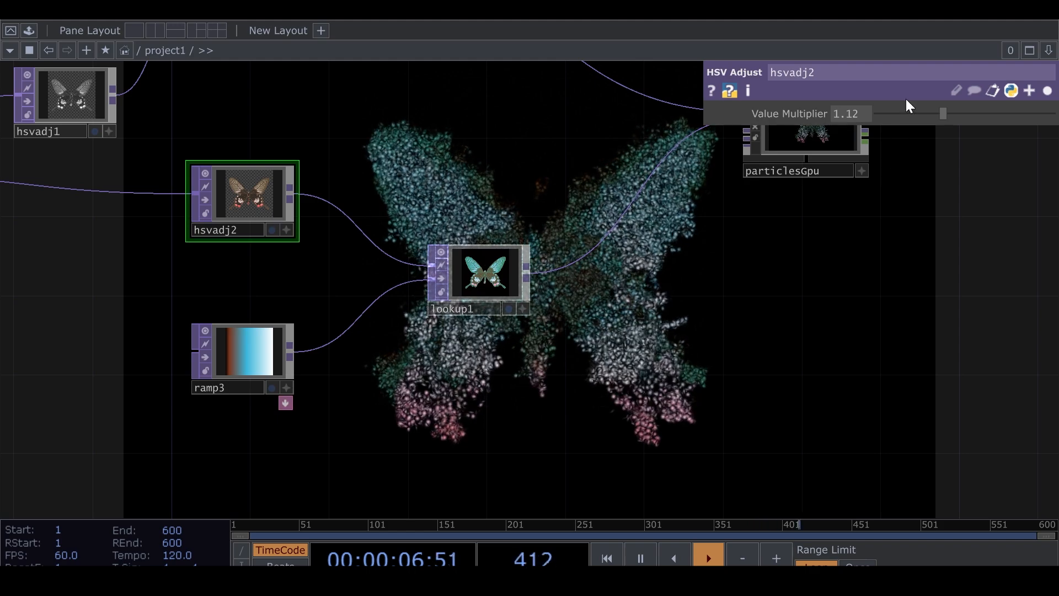
pyautogui.click(930, 114)
pyautogui.moveTo(929, 115); pyautogui.dragTo(921, 114)
pyautogui.click(1046, 91)
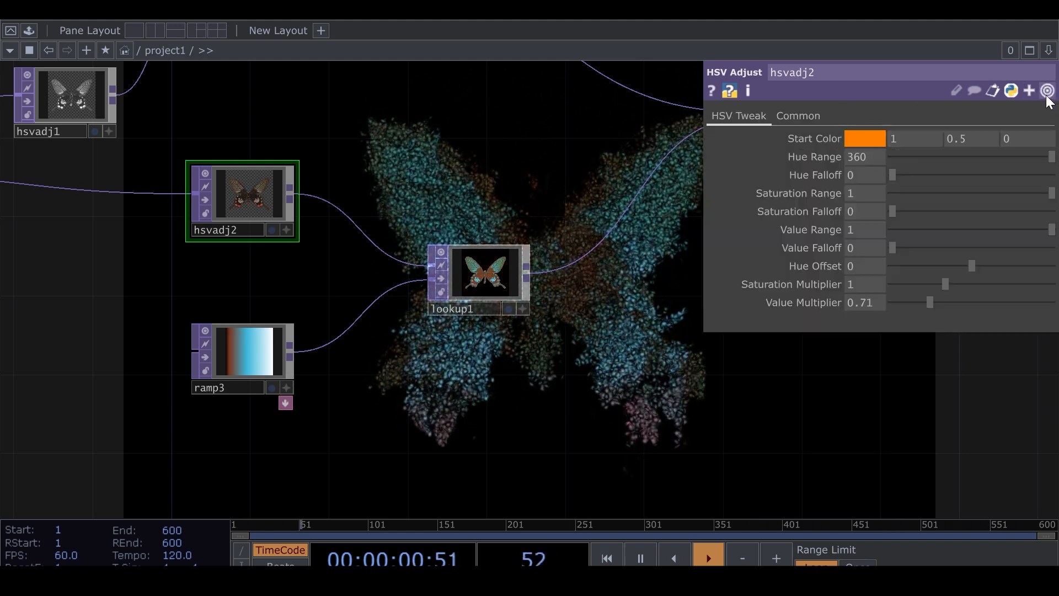
pyautogui.moveTo(943, 285)
pyautogui.mouseDown()
pyautogui.moveTo(985, 277)
pyautogui.moveTo(932, 285)
pyautogui.mouseUp()
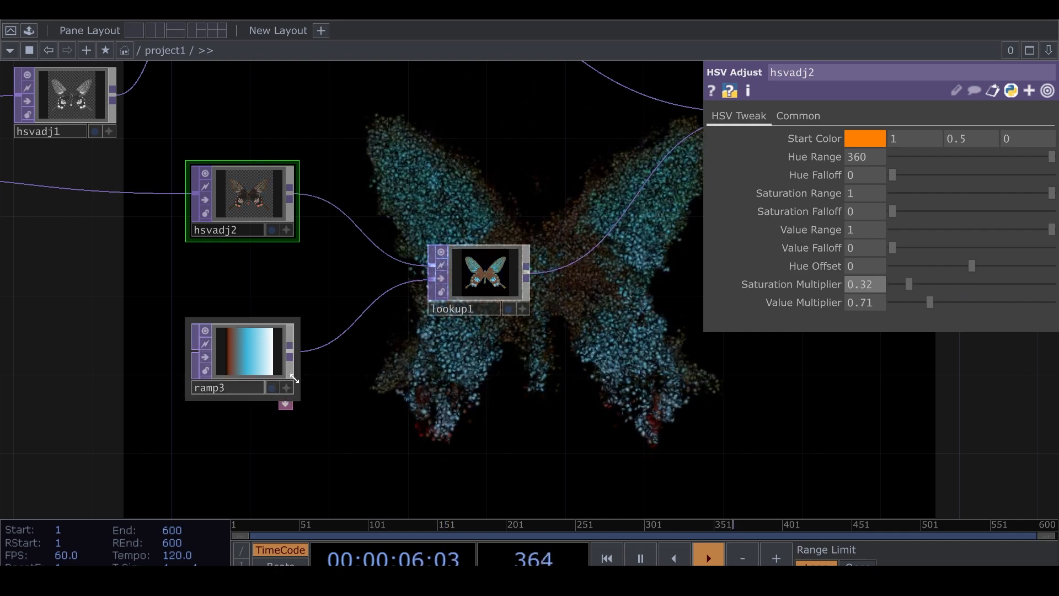
# Add a yellow color key to ramp3 just past the blue one, with hue 51 and saturation 0.817.
pyautogui.click(243, 353)
pyautogui.click(892, 151)
pyautogui.click(856, 188)
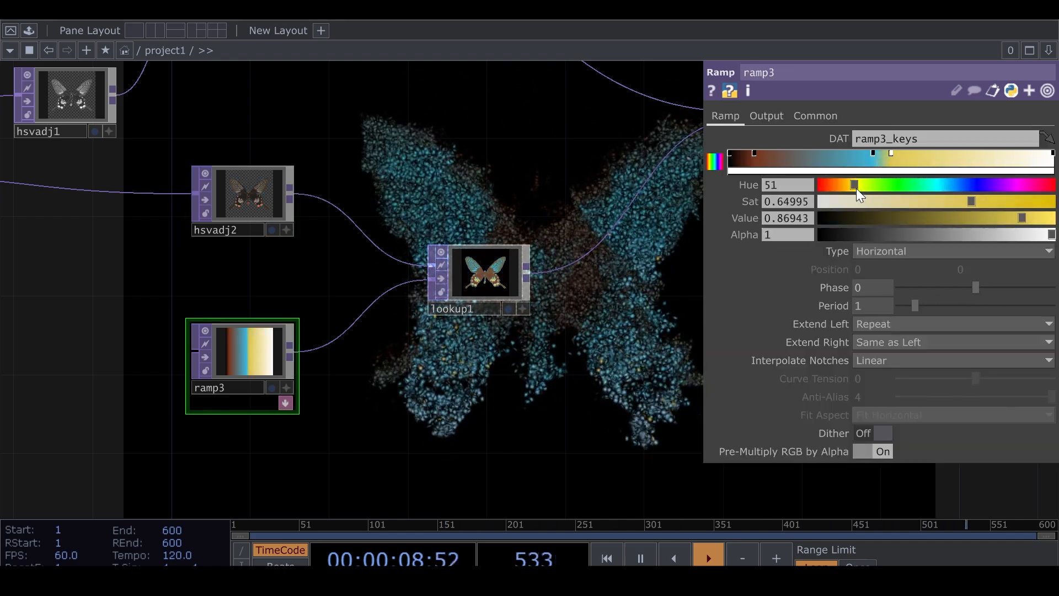
pyautogui.moveTo(973, 202); pyautogui.dragTo(1012, 204)
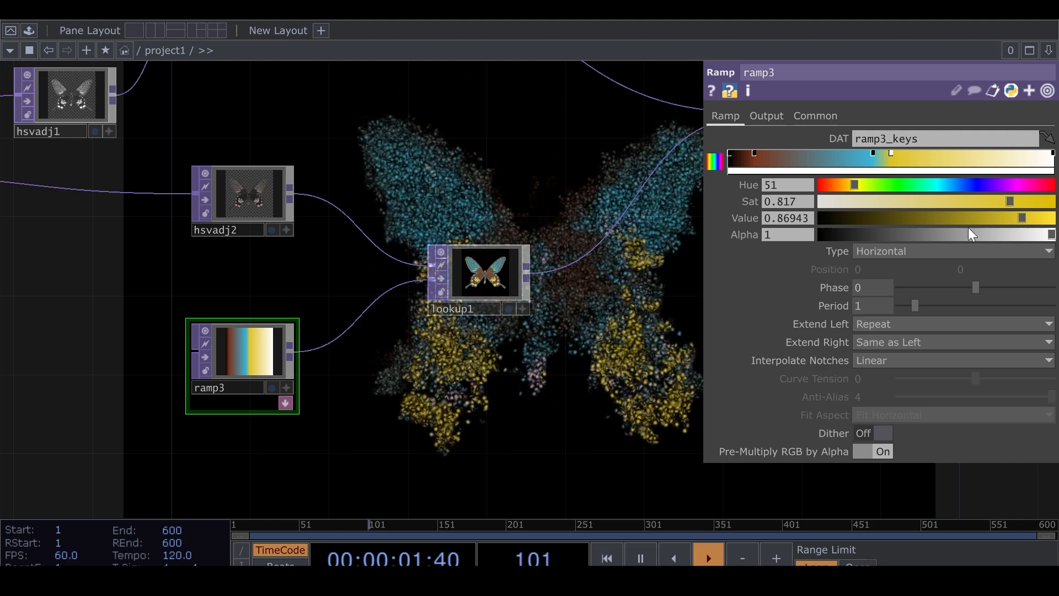
# Recolor ramp3's brown key to orange with hue 28, saturation 0.86 and value 0.773.
pyautogui.click(756, 154)
pyautogui.moveTo(932, 219); pyautogui.dragTo(978, 220)
pyautogui.moveTo(846, 179); pyautogui.dragTo(850, 180)
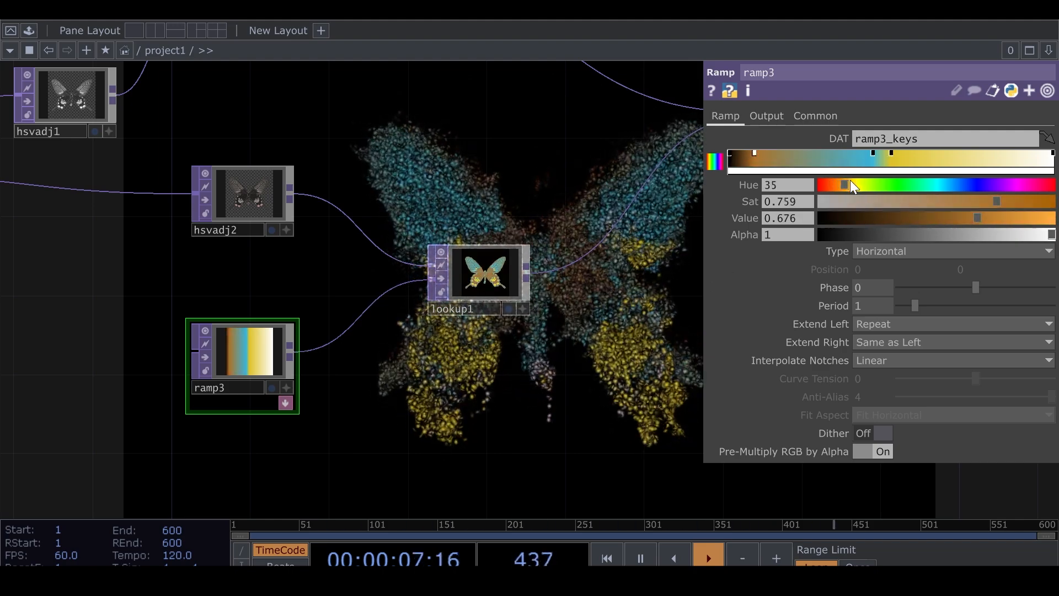
pyautogui.moveTo(997, 202); pyautogui.dragTo(1022, 204)
pyautogui.moveTo(991, 218)
pyautogui.mouseDown()
pyautogui.moveTo(1015, 203)
pyautogui.moveTo(1005, 205)
pyautogui.mouseUp()
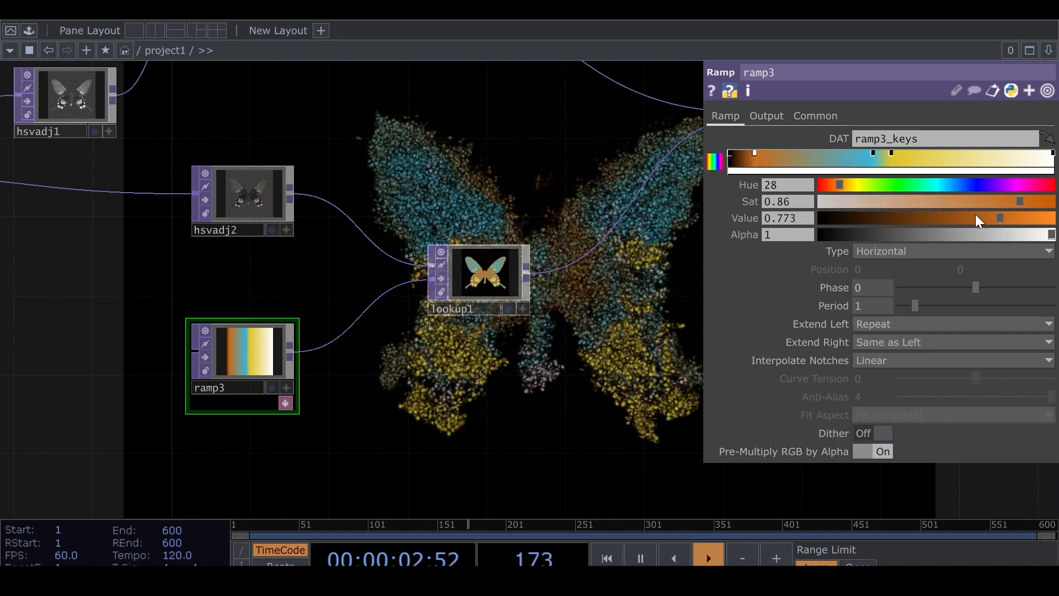
# Check the lookup1 result up close and raise the hsvadj2 Saturation Multiplier to 2.02.
pyautogui.moveTo(500, 300); pyautogui.dragTo(400, 198)
pyautogui.scroll(5, 398, 215)
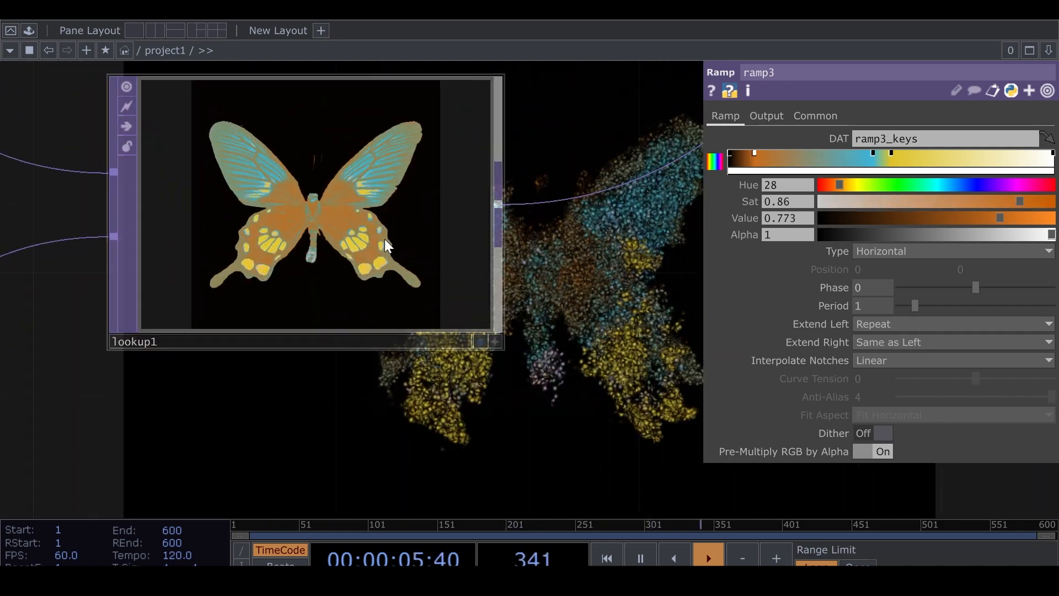
pyautogui.scroll(-5, 385, 240)
pyautogui.moveTo(182, 199); pyautogui.dragTo(286, 236)
pyautogui.click(243, 184)
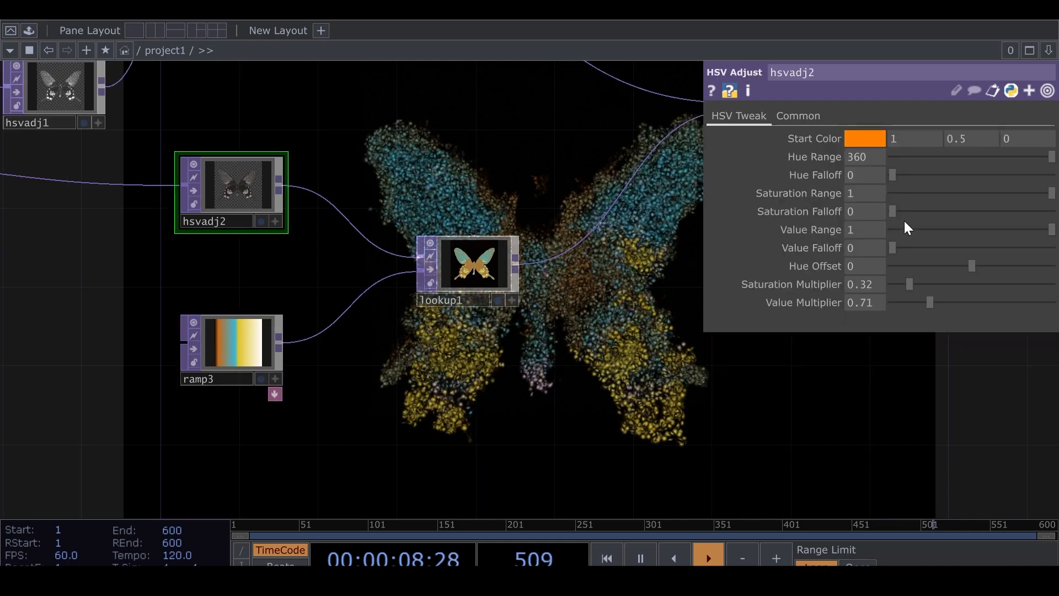
pyautogui.moveTo(906, 285); pyautogui.dragTo(1001, 291)
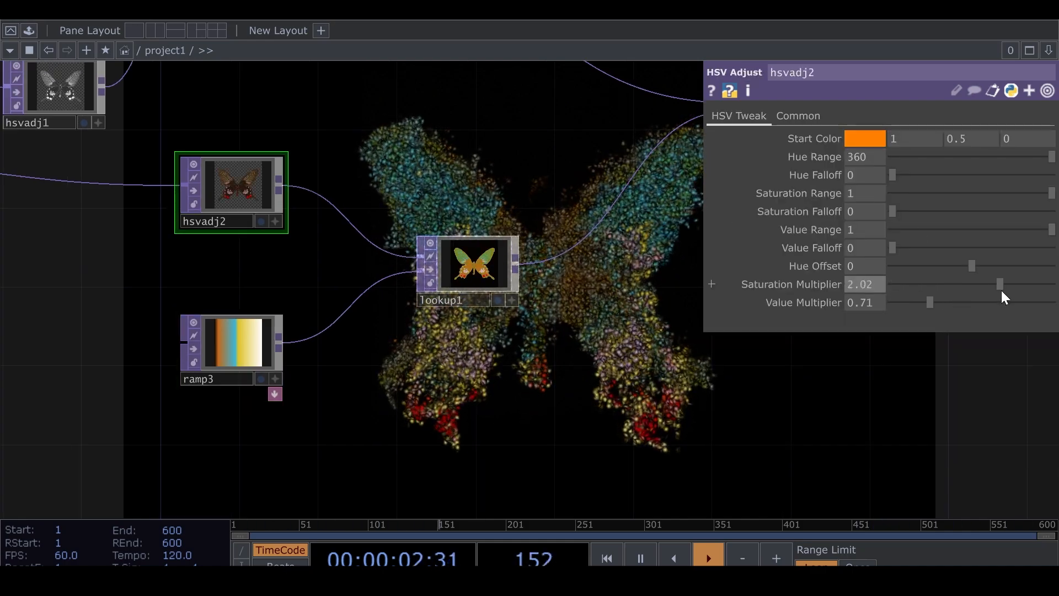
# Review the lookup1 colors up close and set the hsvadj2 Saturation Multiplier to 1.34.
pyautogui.moveTo(617, 397); pyautogui.dragTo(565, 339)
pyautogui.scroll(5, 433, 263)
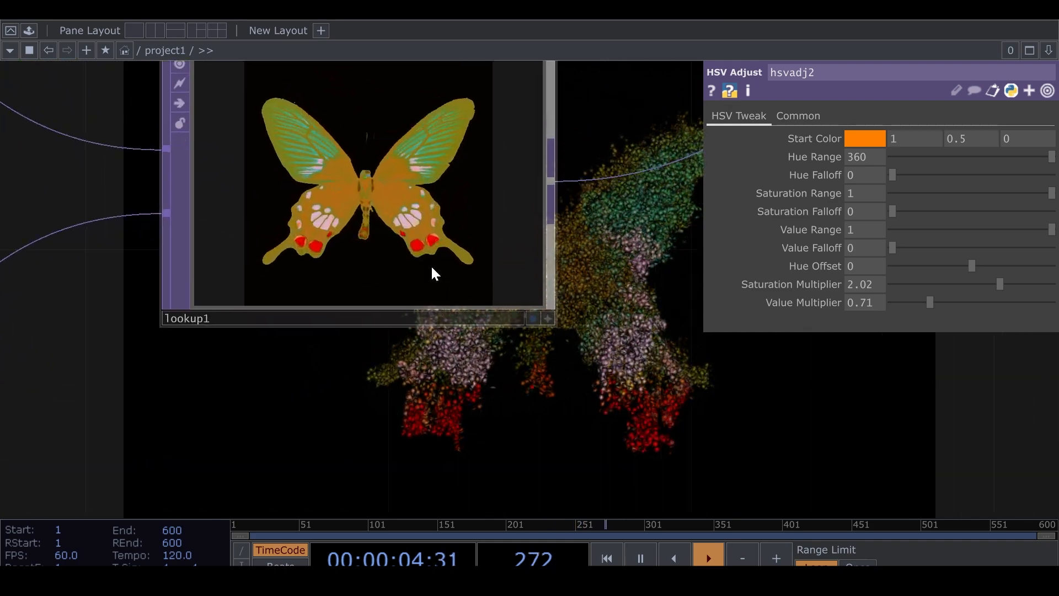
pyautogui.scroll(-5, 431, 271)
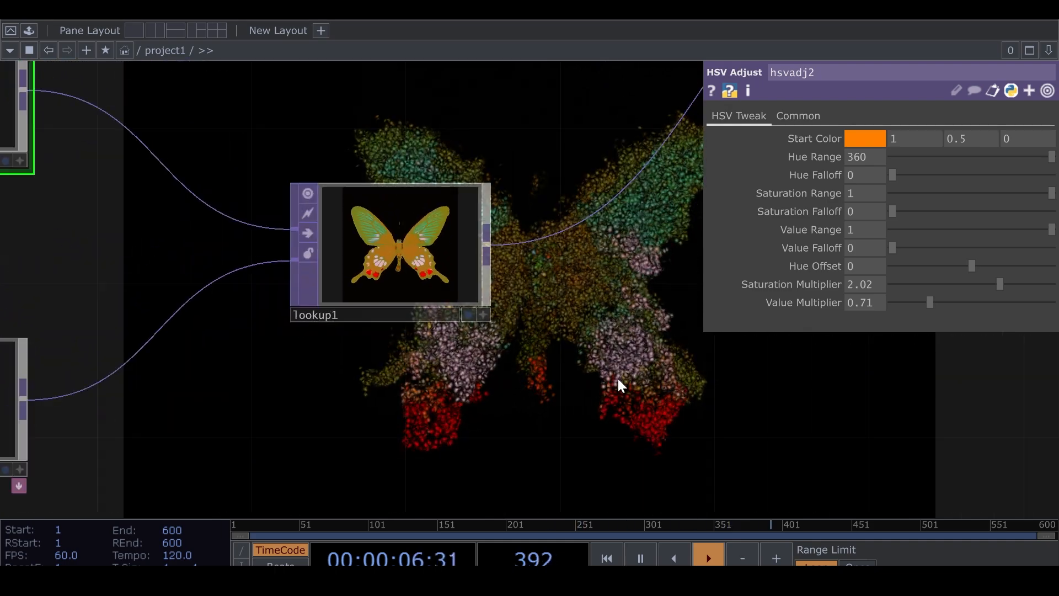
pyautogui.click(965, 285)
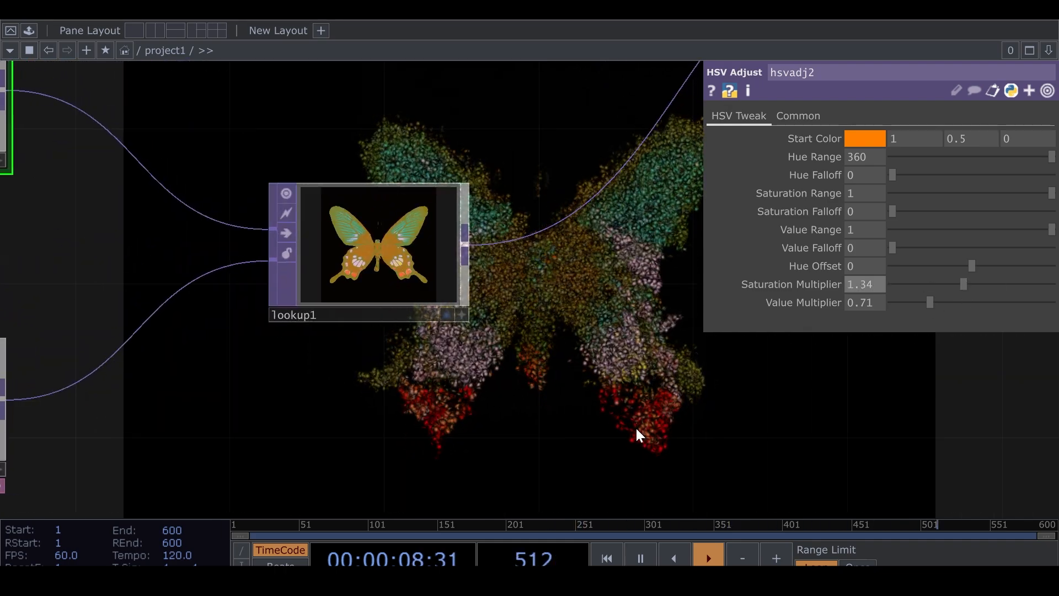
# Shift ramp3's orange key slightly toward the blue key and keep the black key at the very start of the ramp.
pyautogui.scroll(-3, 629, 436)
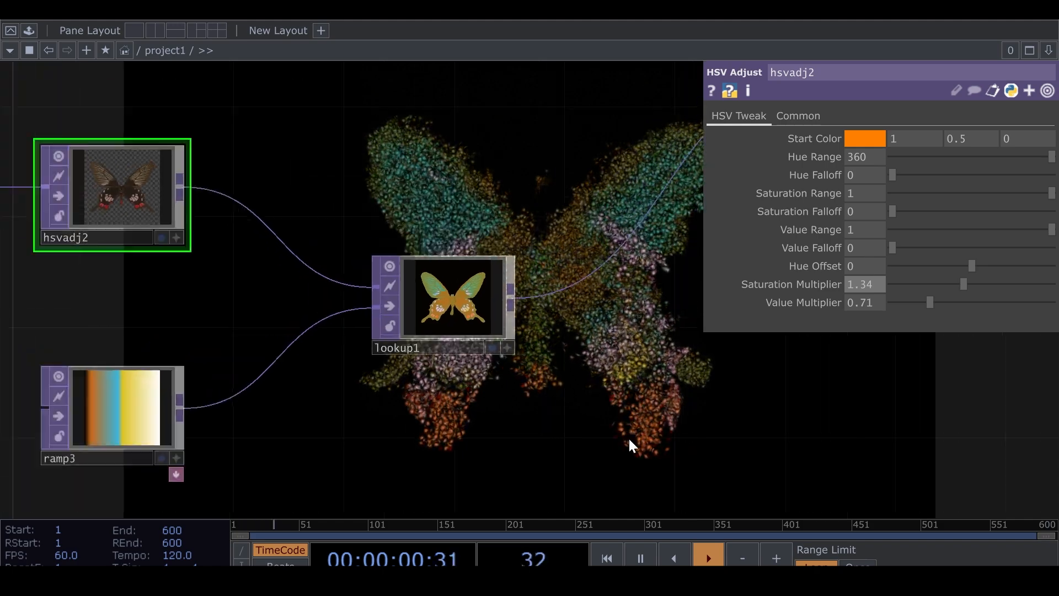
pyautogui.click(126, 418)
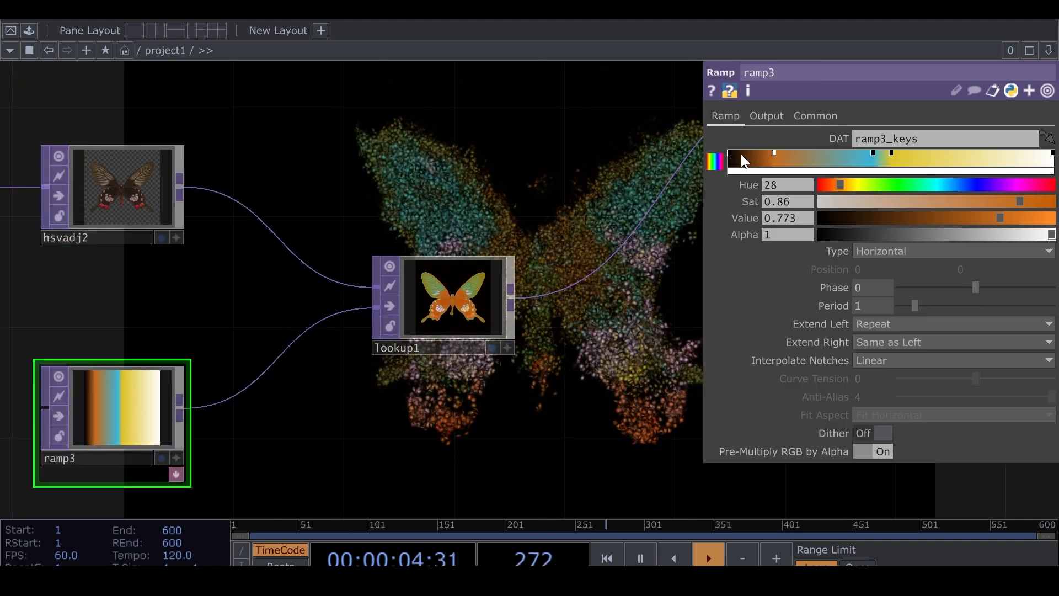
pyautogui.moveTo(730, 153)
pyautogui.mouseDown()
pyautogui.moveTo(742, 154)
pyautogui.moveTo(727, 154)
pyautogui.mouseUp()
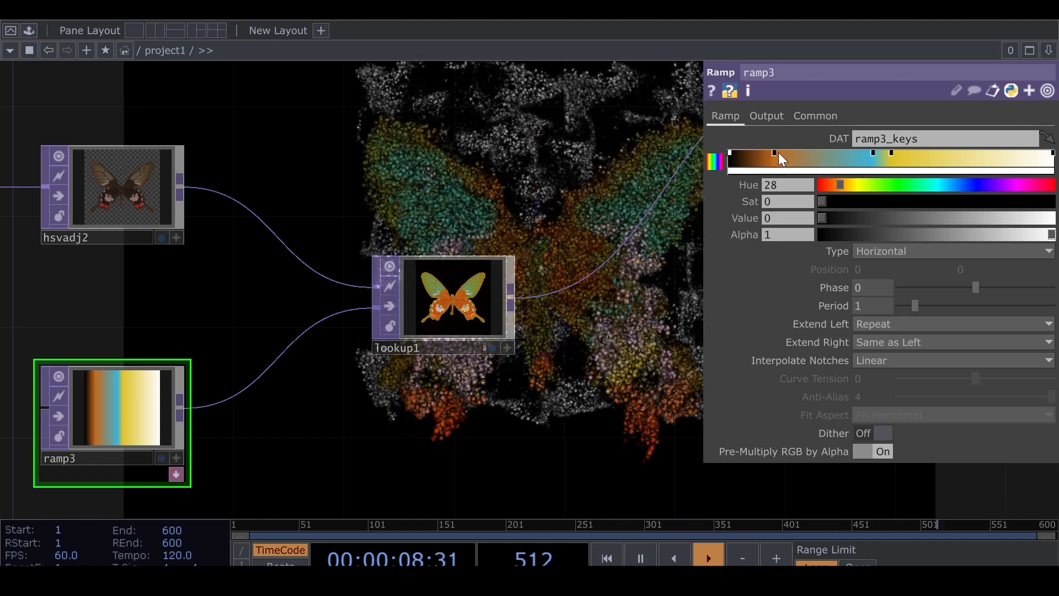
# Move ramp3's orange, light blue and yellow keys closer together and add a blue key after them with hue 225 and saturation 0.831.
pyautogui.moveTo(777, 153); pyautogui.dragTo(802, 154)
pyautogui.moveTo(873, 154)
pyautogui.mouseDown()
pyautogui.moveTo(840, 157)
pyautogui.moveTo(864, 151)
pyautogui.mouseUp()
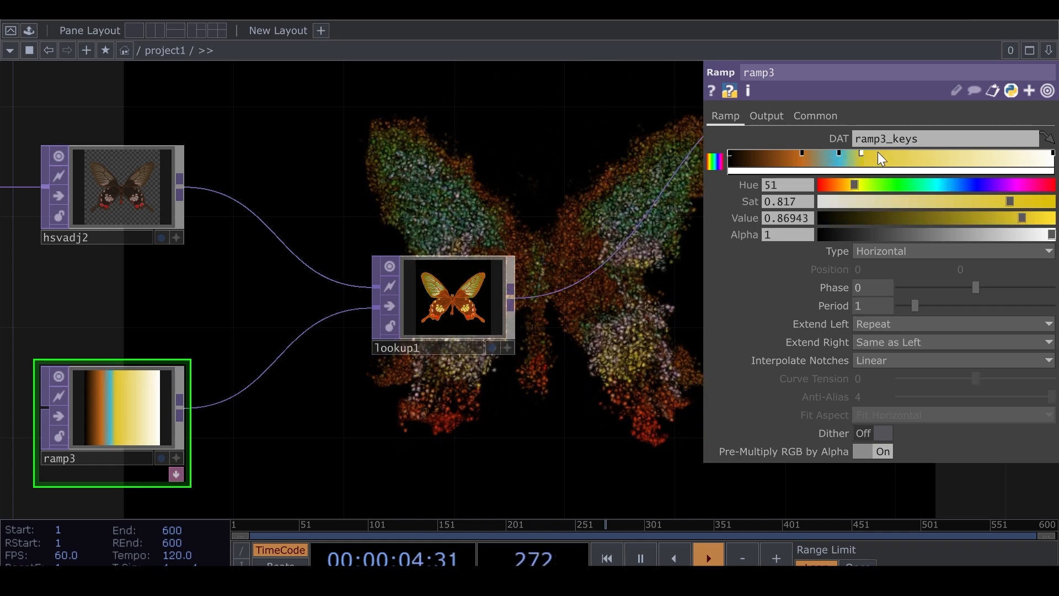
pyautogui.click(893, 153)
pyautogui.moveTo(908, 184); pyautogui.dragTo(1015, 204)
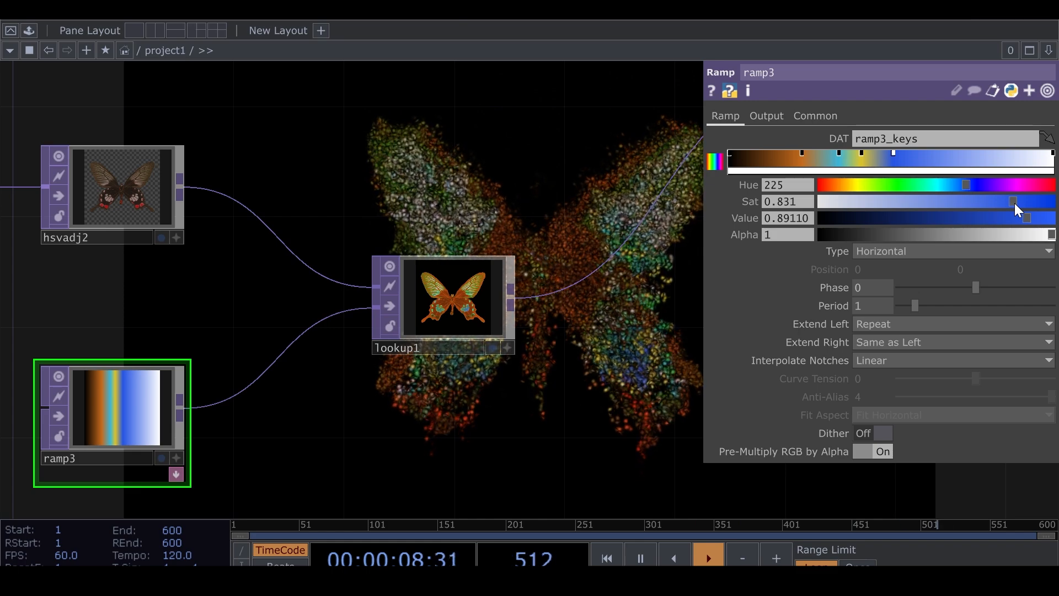
pyautogui.click(1048, 92)
# Set the Drag of particlesGpu to 0.89.
pyautogui.scroll(-3, 709, 338)
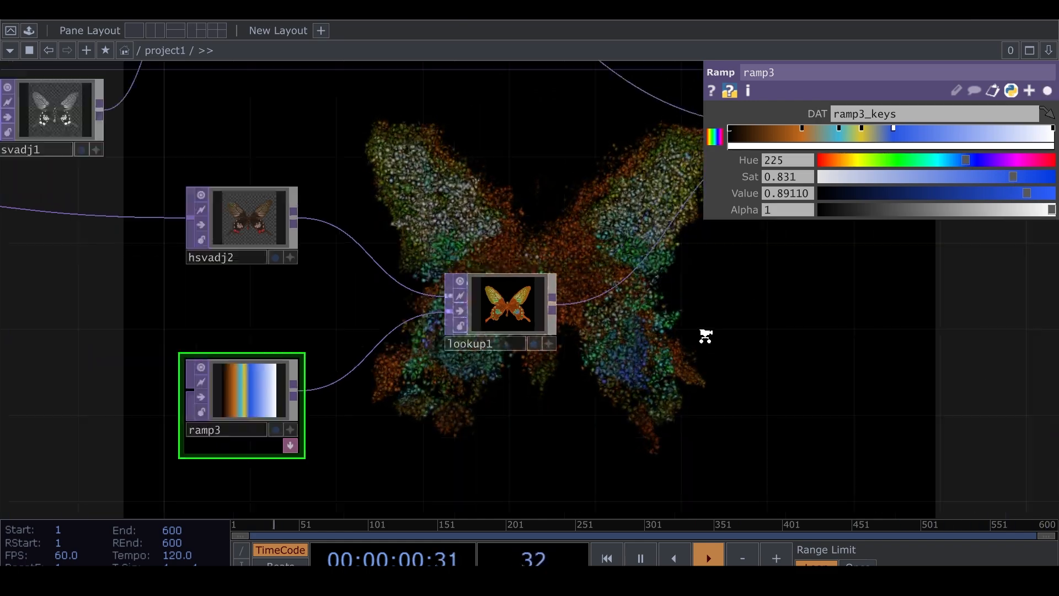
pyautogui.moveTo(726, 317); pyautogui.dragTo(546, 206)
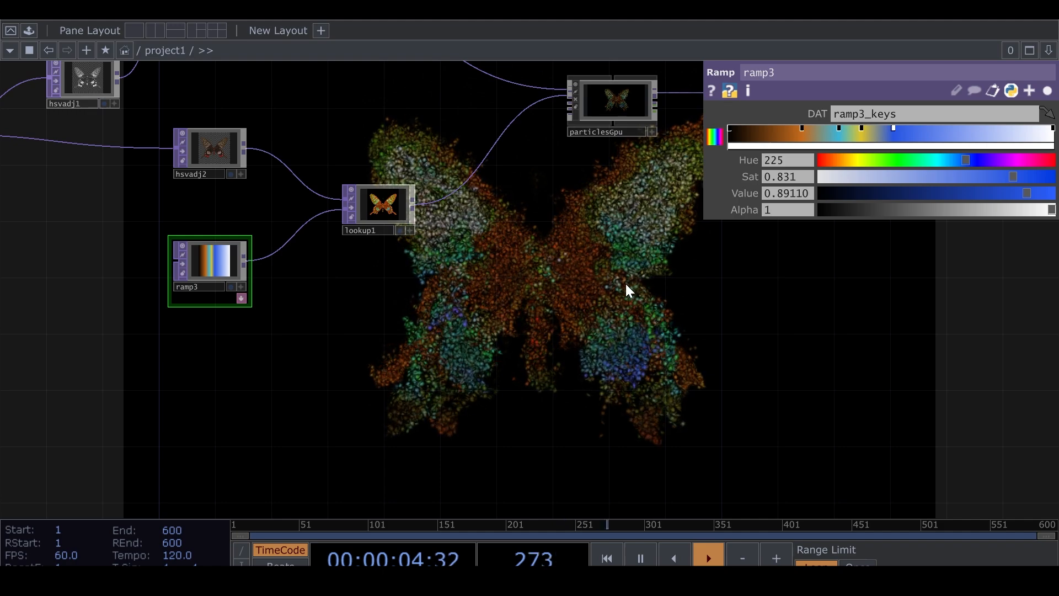
pyautogui.moveTo(622, 282); pyautogui.dragTo(504, 326)
pyautogui.click(506, 144)
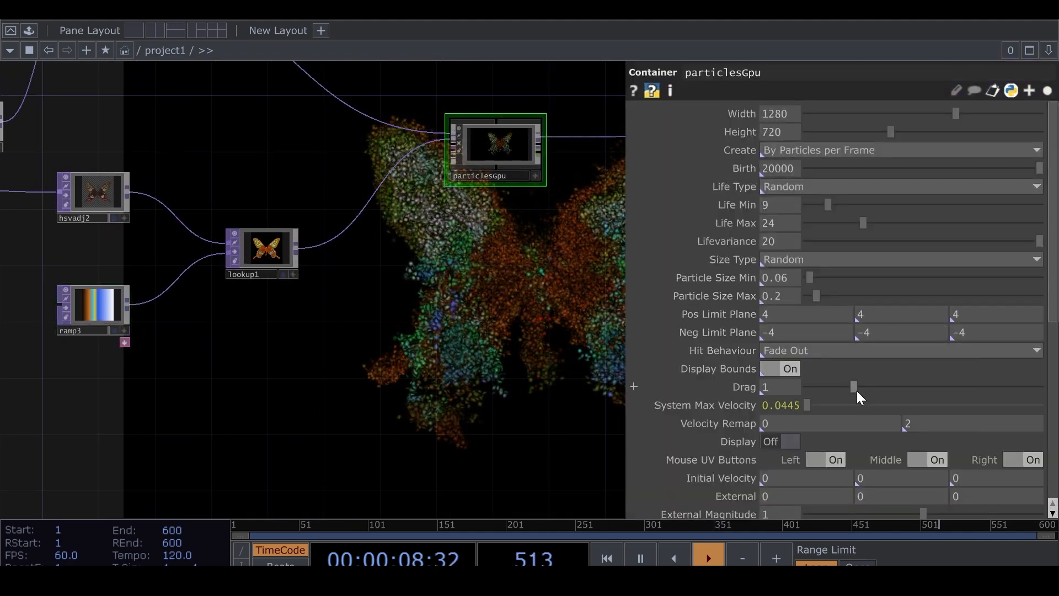
pyautogui.moveTo(855, 389); pyautogui.dragTo(846, 392)
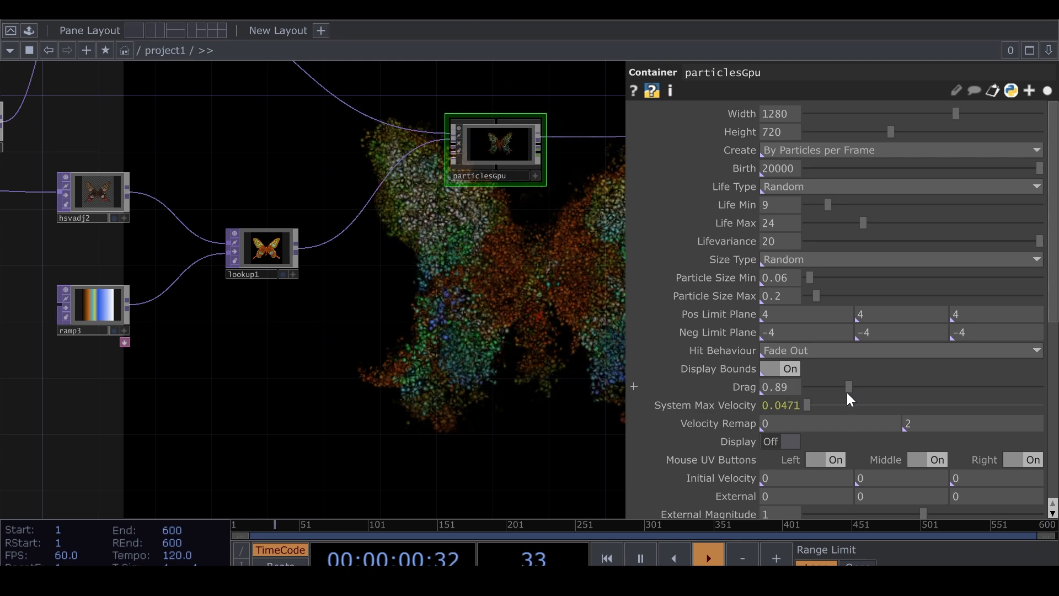
pyautogui.moveTo(586, 420); pyautogui.dragTo(372, 379)
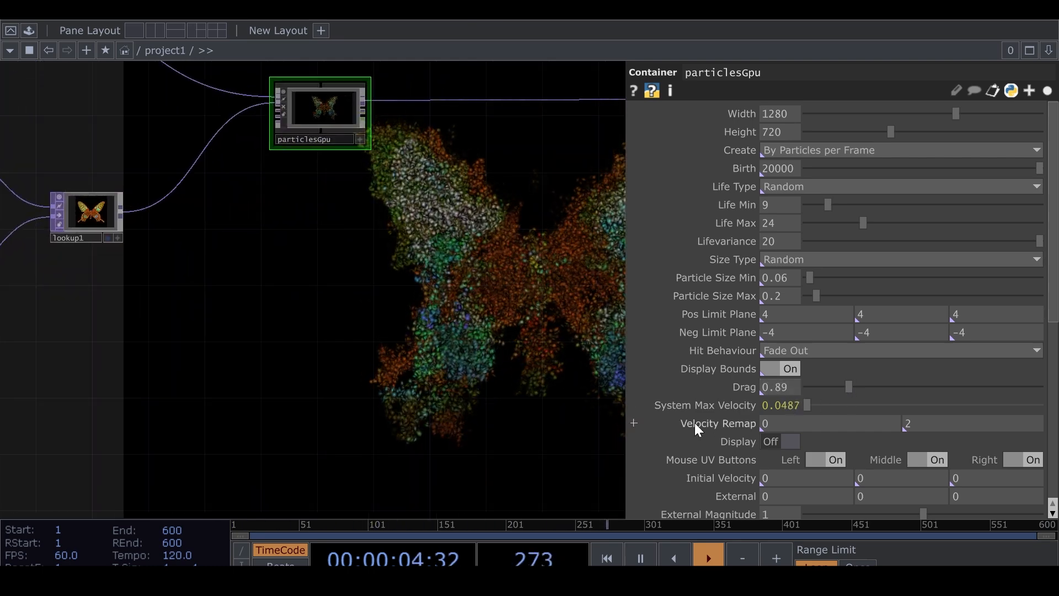
# Review all particlesGpu parameters and set its Turbulence force to 0.04, -0.02 and 0.08.
pyautogui.click(1048, 90)
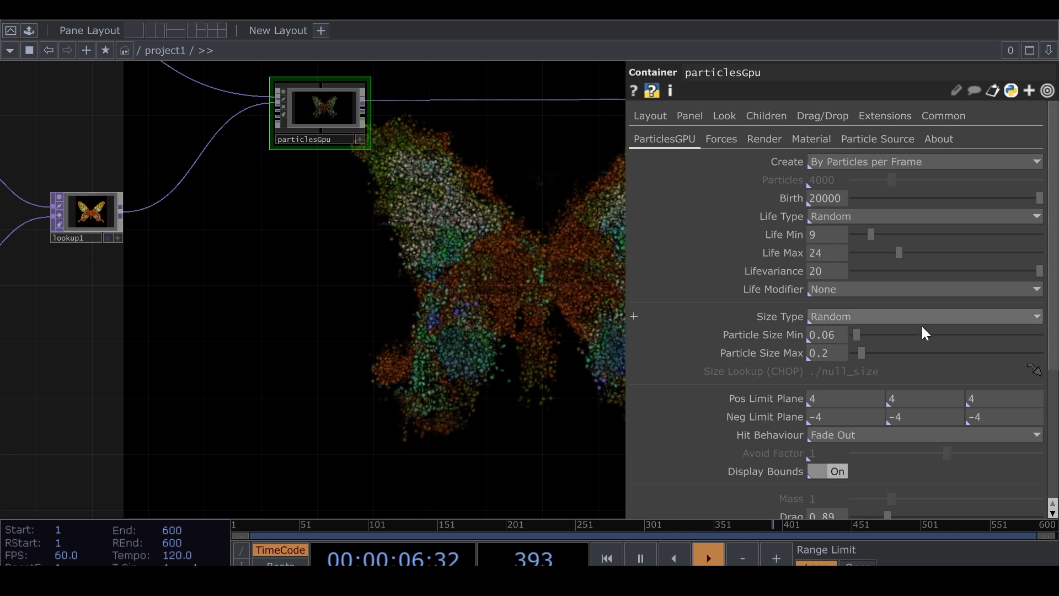
pyautogui.scroll(-4, 888, 361)
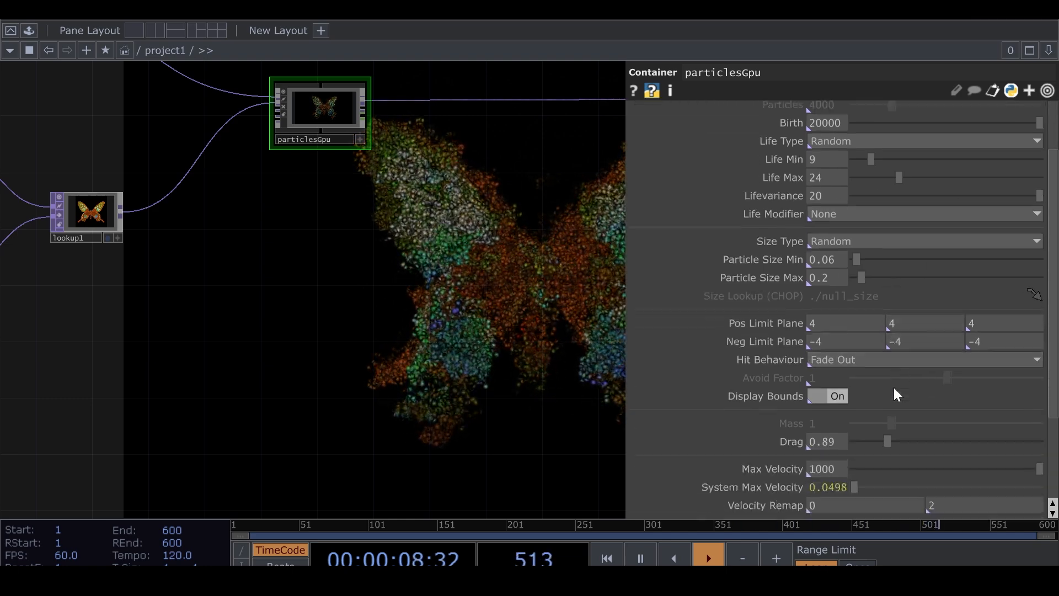
pyautogui.scroll(-2, 895, 414)
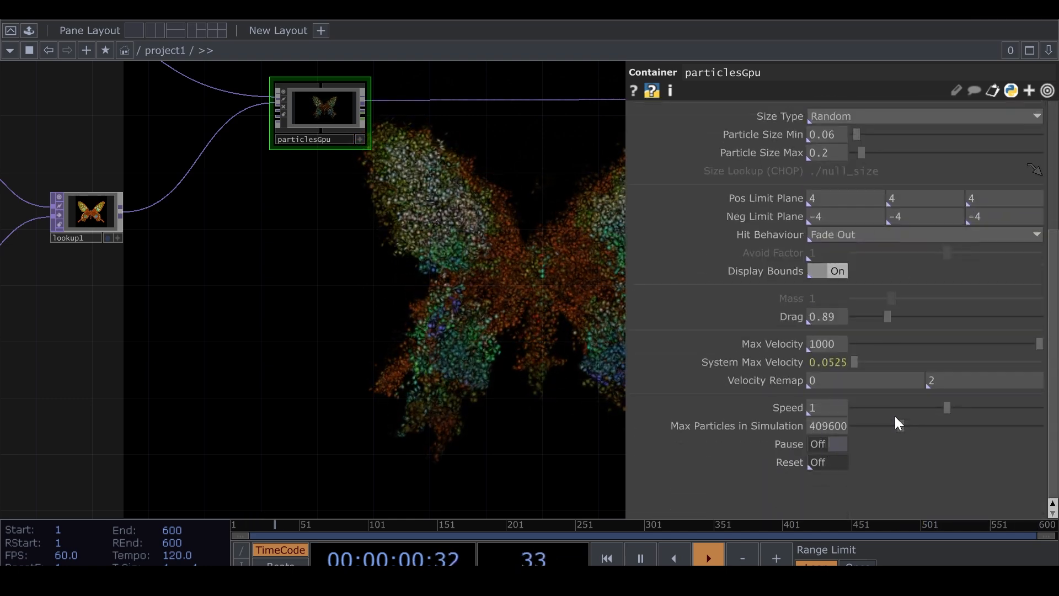
pyautogui.scroll(6, 897, 421)
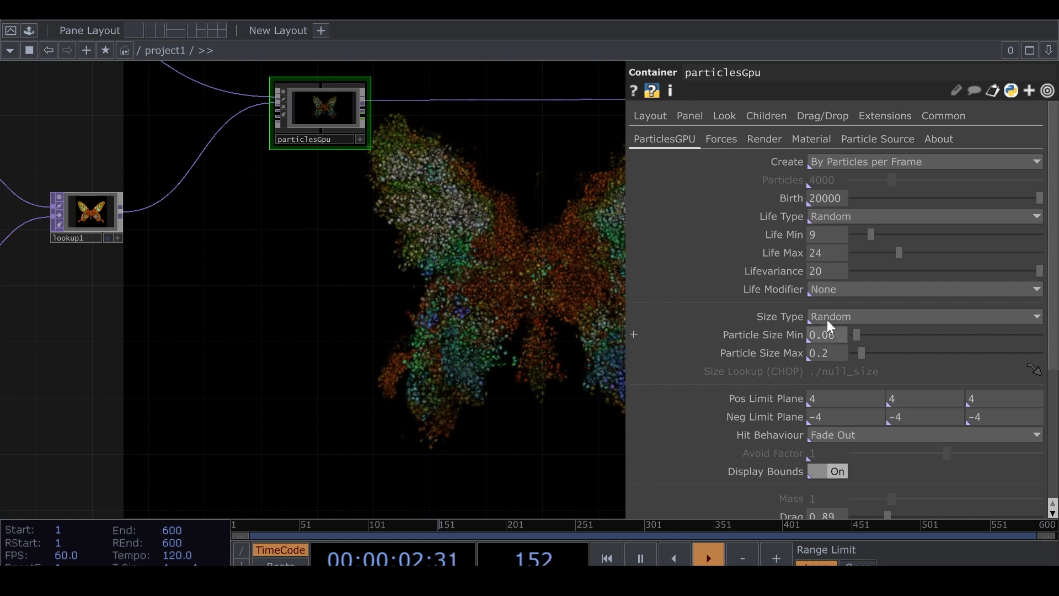
pyautogui.click(723, 145)
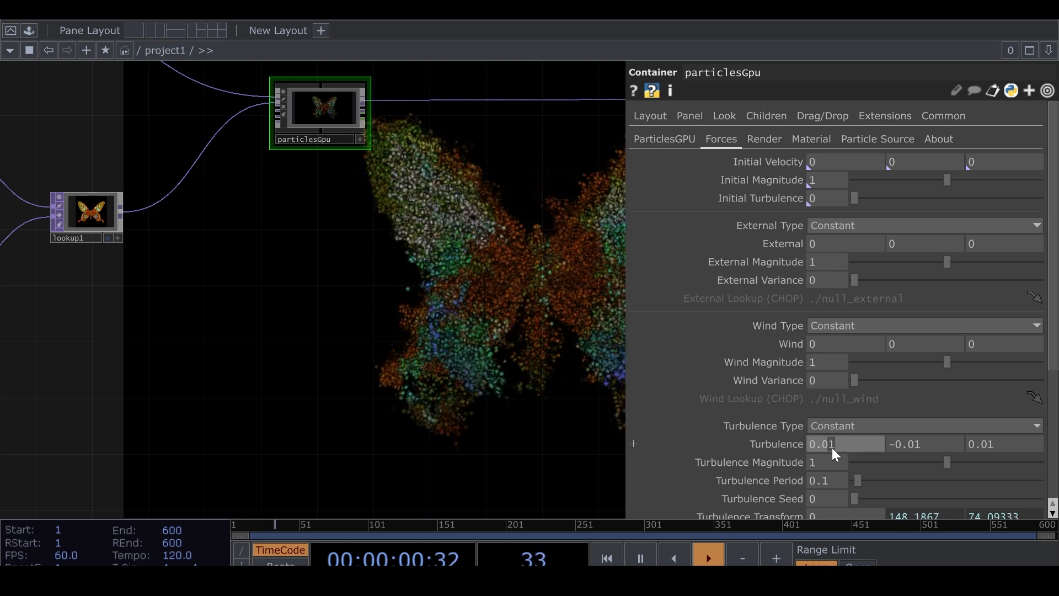
pyautogui.write('4')
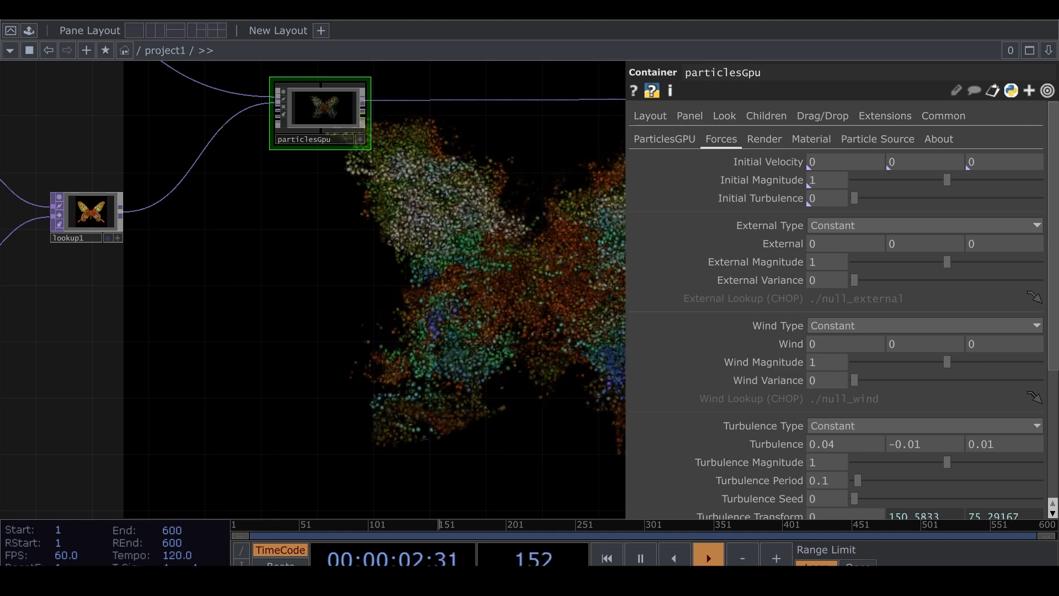
pyautogui.moveTo(915, 442); pyautogui.dragTo(925, 445)
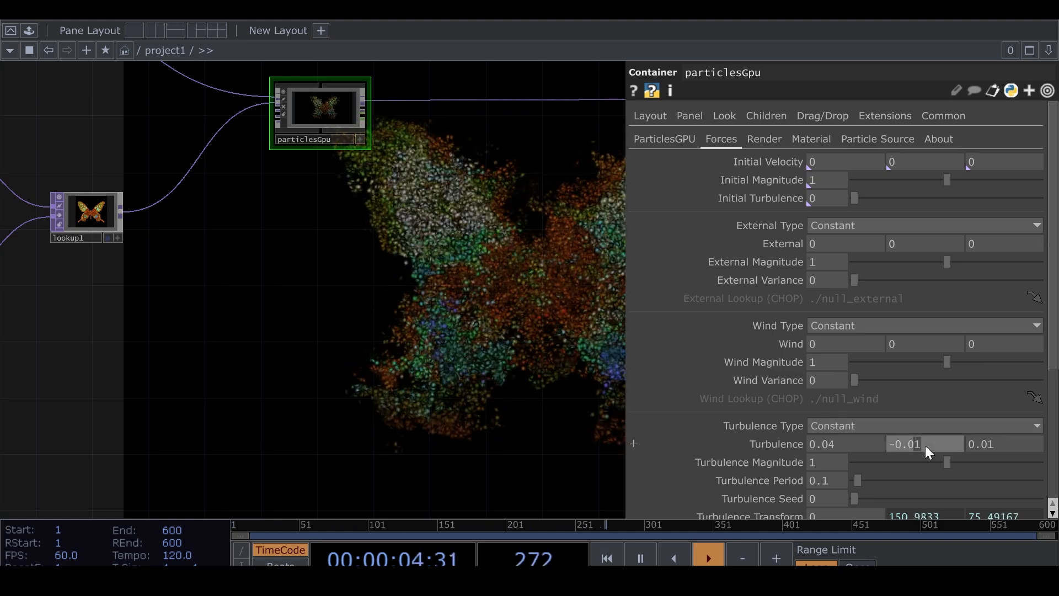
pyautogui.write('2')
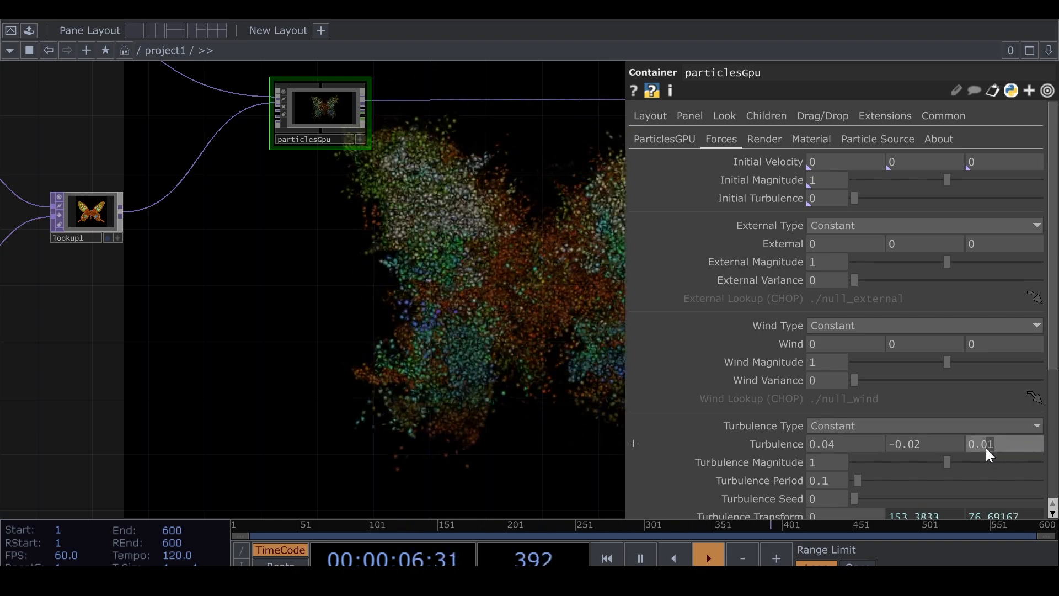
pyautogui.write('8')
pyautogui.press('Return')
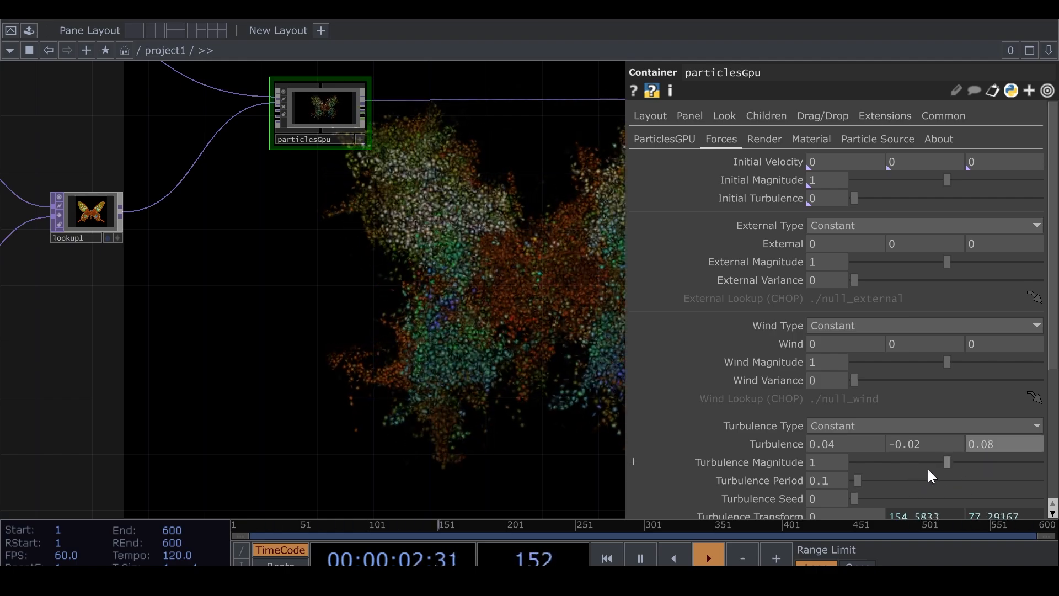
# Try a Turbulence Magnitude of 0.82 on particlesGpu and restore it to 1.
pyautogui.moveTo(928, 462)
pyautogui.mouseDown()
pyautogui.moveTo(868, 465)
pyautogui.moveTo(931, 464)
pyautogui.mouseUp()
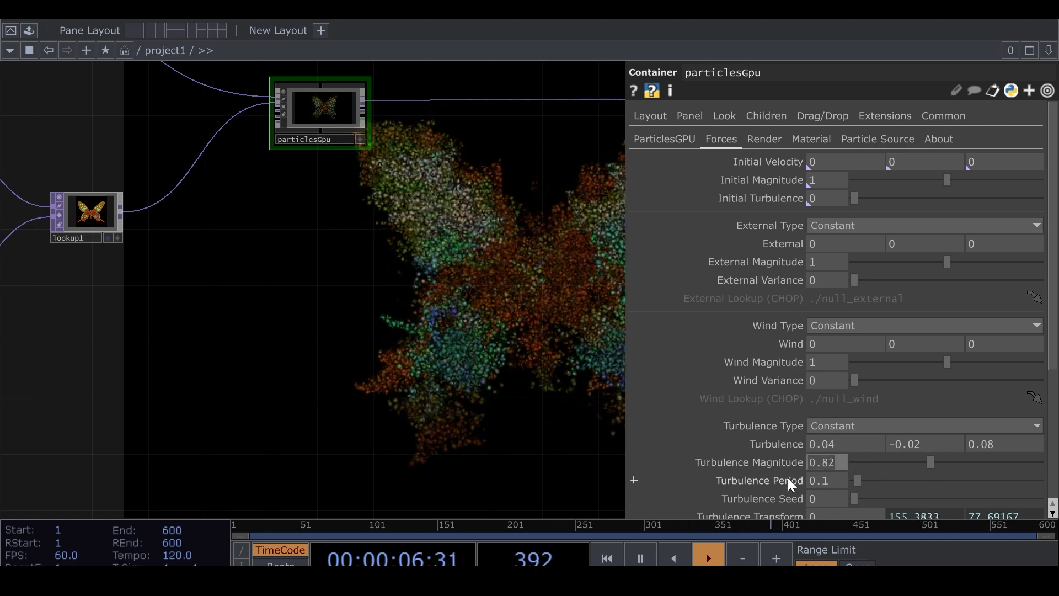
pyautogui.write('1')
pyautogui.press('Return')
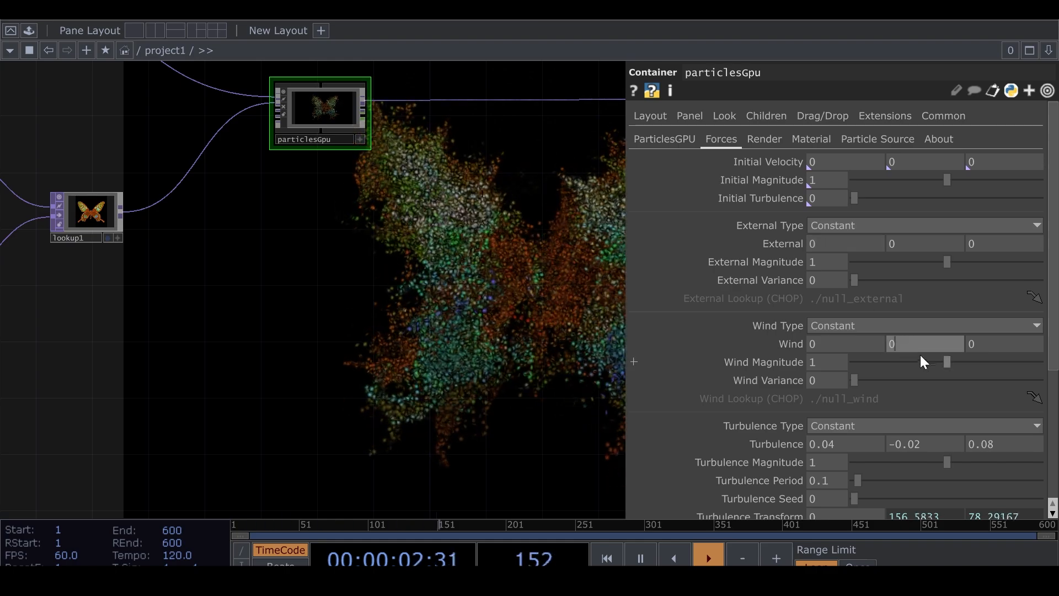
# Set the second Wind component of particlesGpu to 0.001 and check the whole butterfly with its parameters out of the way.
pyautogui.click(948, 343)
pyautogui.write('0.')
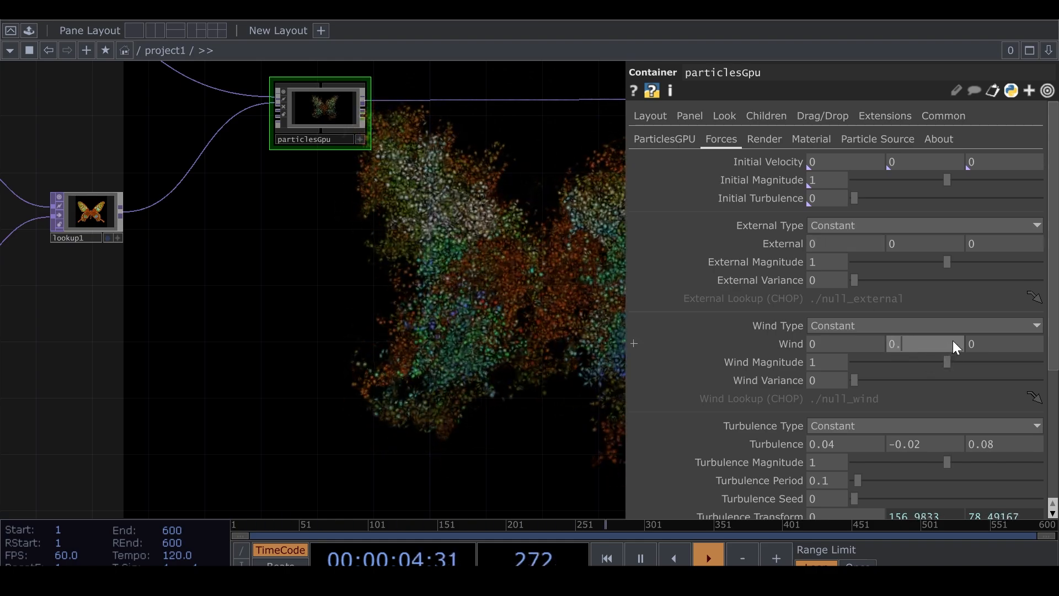
pyautogui.write('001')
pyautogui.press('Return')
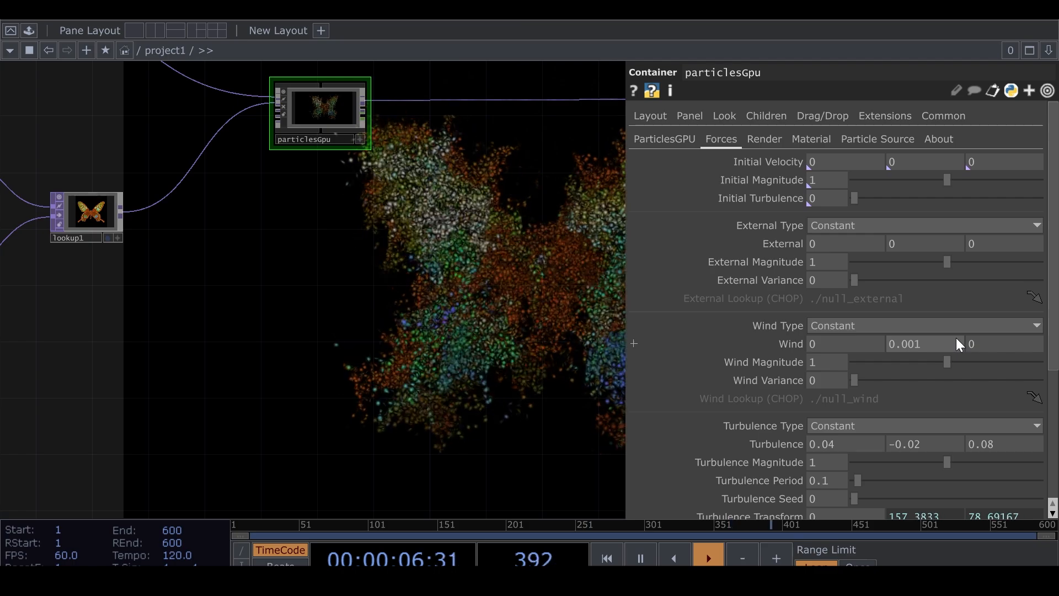
pyautogui.click(1048, 91)
pyautogui.click(110, 210)
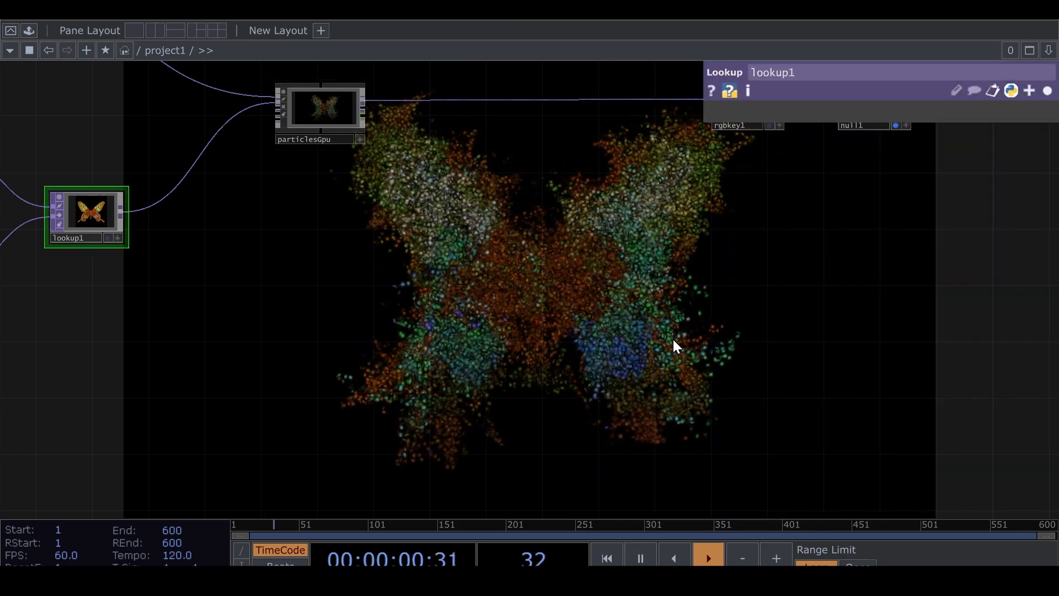
pyautogui.moveTo(585, 311); pyautogui.dragTo(501, 356)
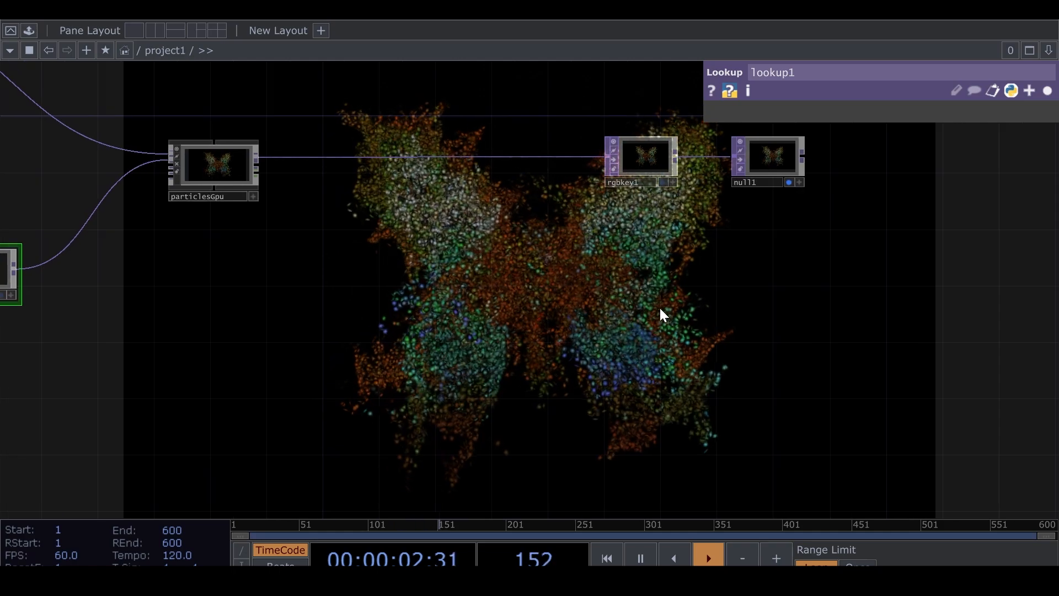
# Bring up the Material settings of particlesGpu with its full parameter set.
pyautogui.click(308, 229)
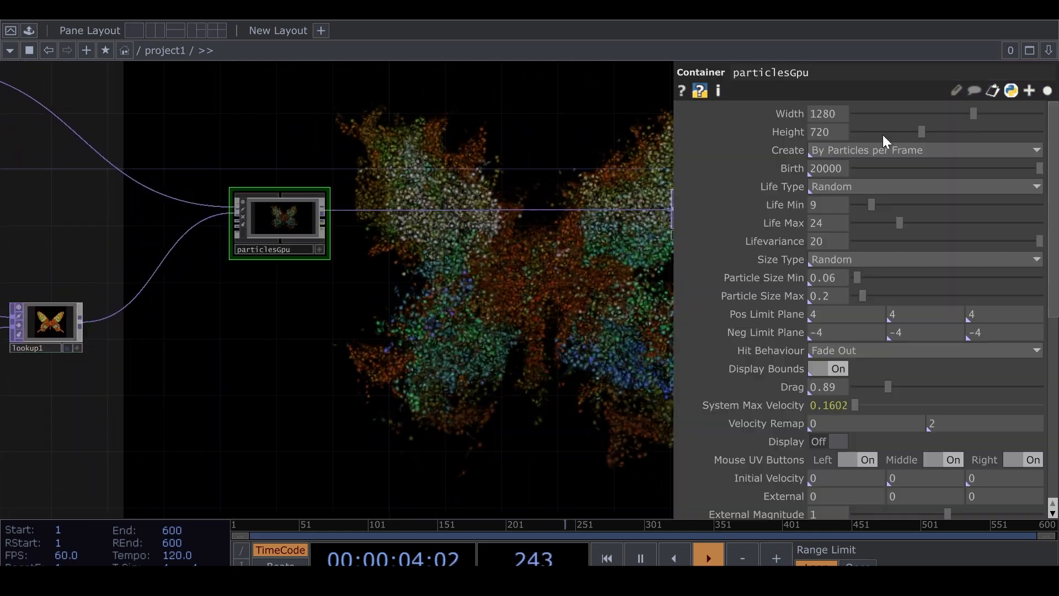
pyautogui.click(1048, 90)
pyautogui.click(822, 139)
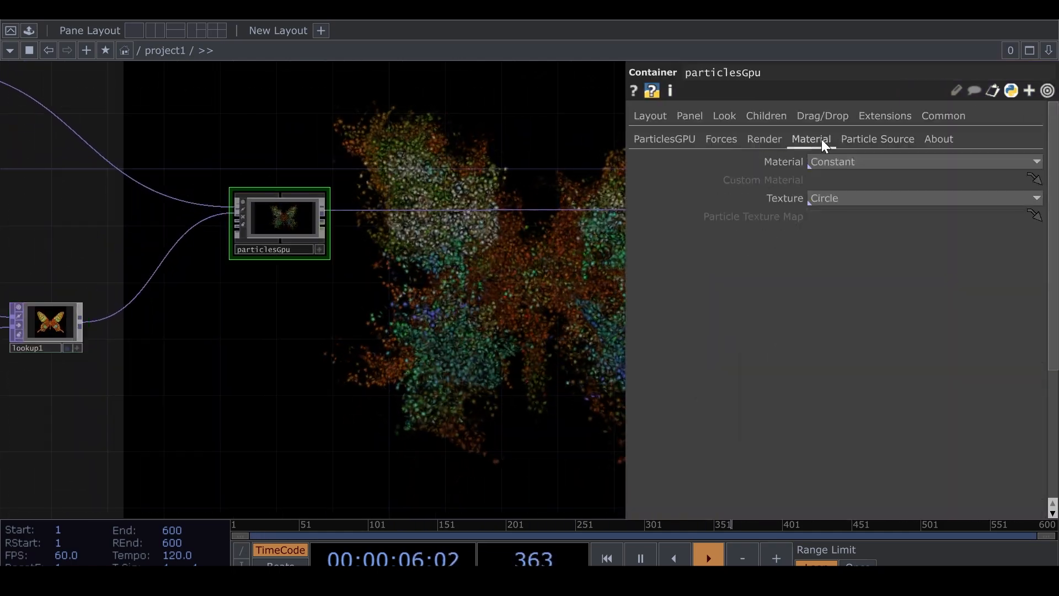
# Try the Phong and Line materials on the particles and return to Constant.
pyautogui.click(861, 163)
pyautogui.click(849, 197)
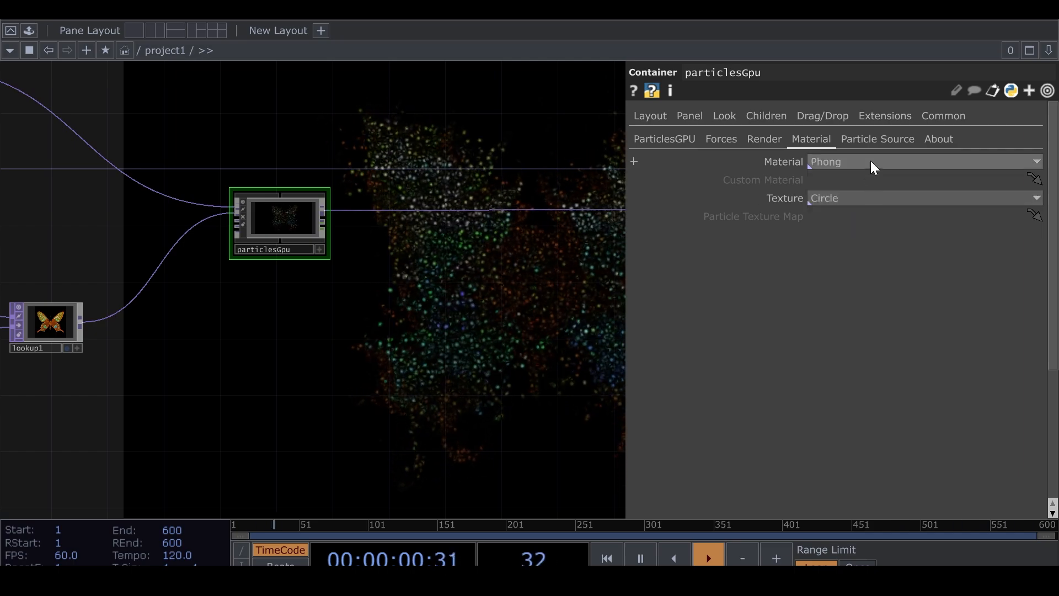
pyautogui.click(871, 161)
pyautogui.click(839, 214)
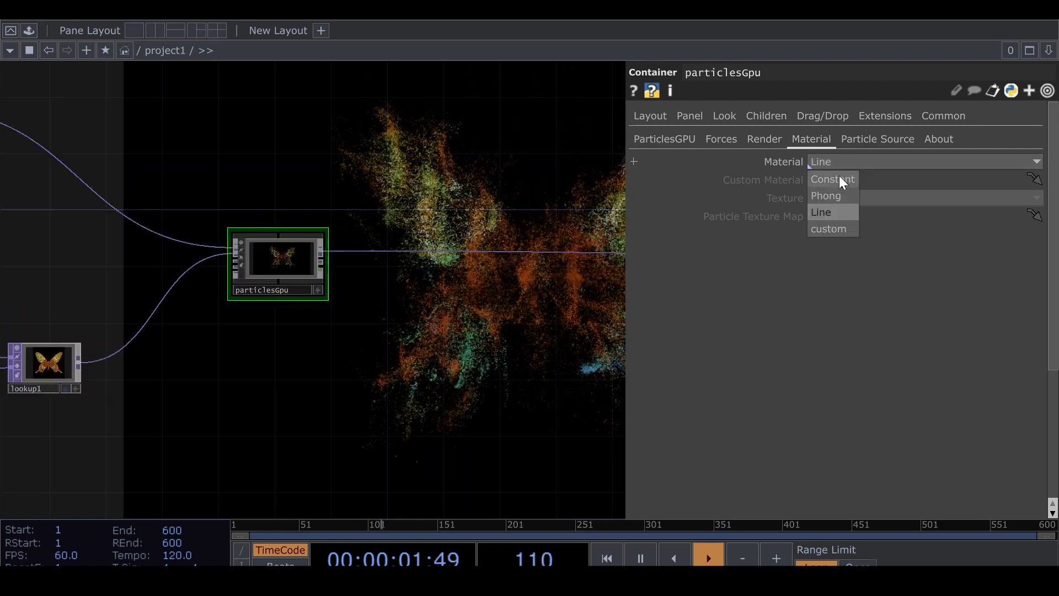
pyautogui.click(836, 184)
# Try the Character texture on the particles and examine the result up close in null1.
pyautogui.click(842, 198)
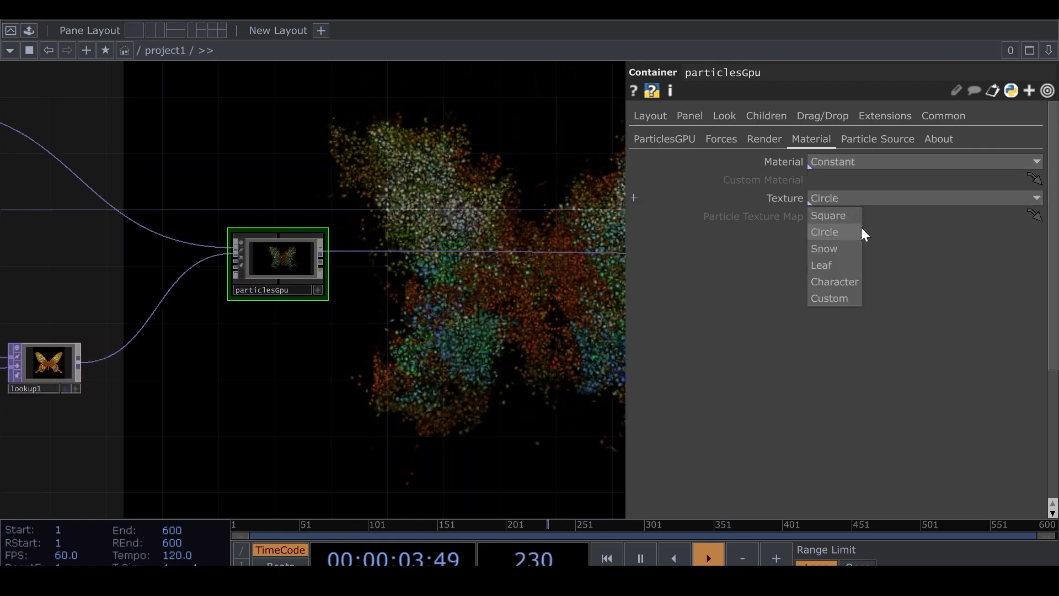
pyautogui.click(834, 282)
pyautogui.moveTo(574, 373); pyautogui.dragTo(333, 315)
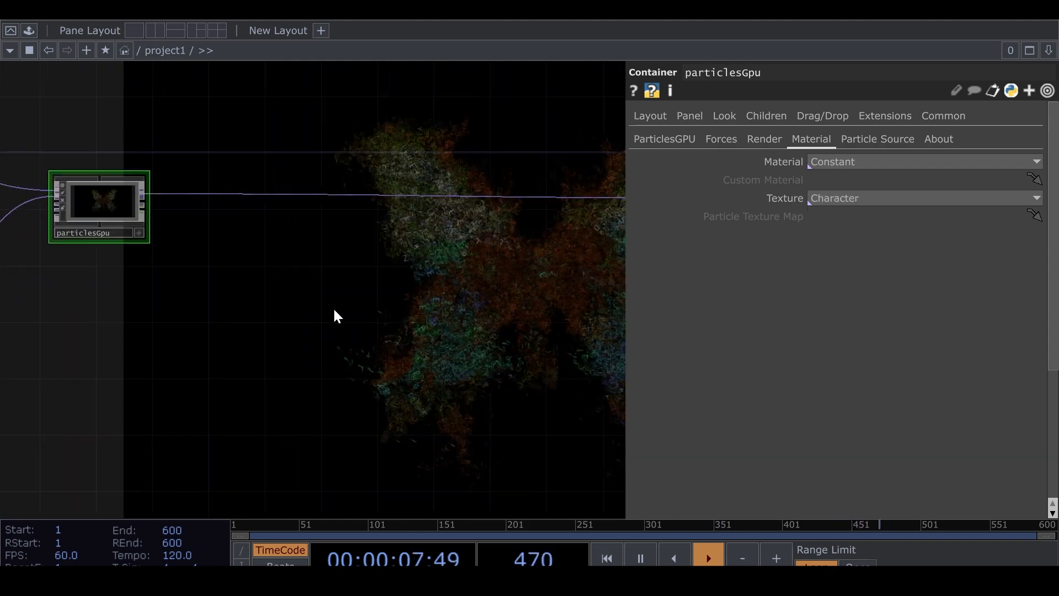
pyautogui.click(1048, 90)
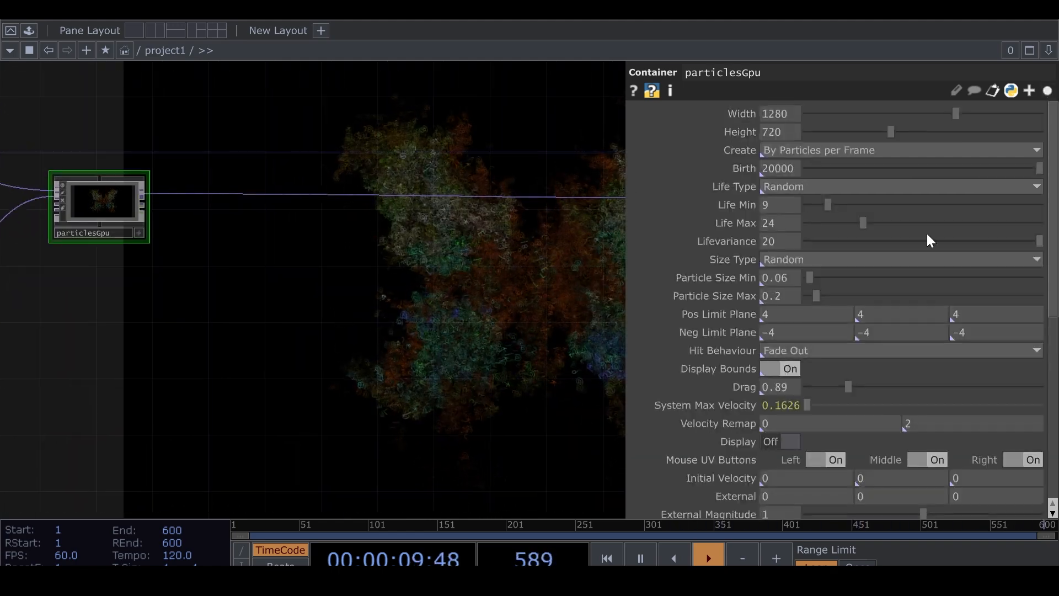
pyautogui.moveTo(462, 306); pyautogui.dragTo(420, 301)
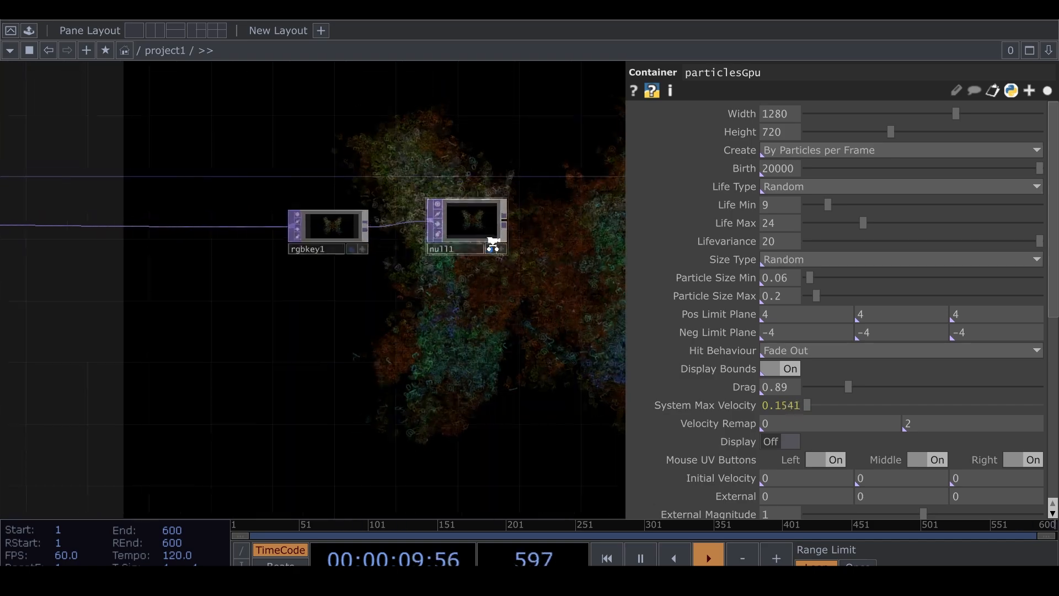
pyautogui.scroll(10, 474, 232)
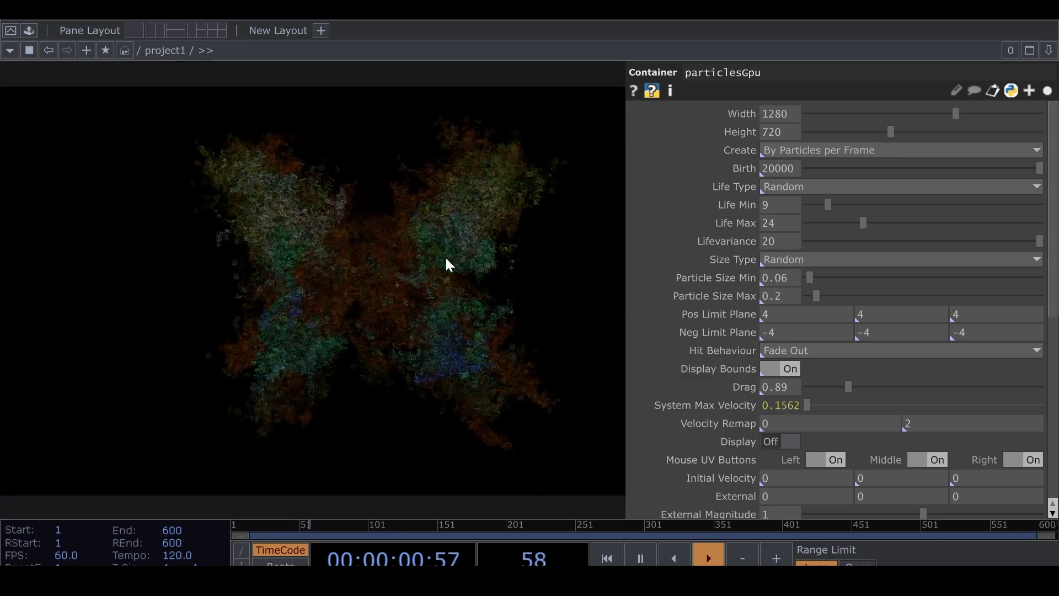
pyautogui.scroll(4, 448, 259)
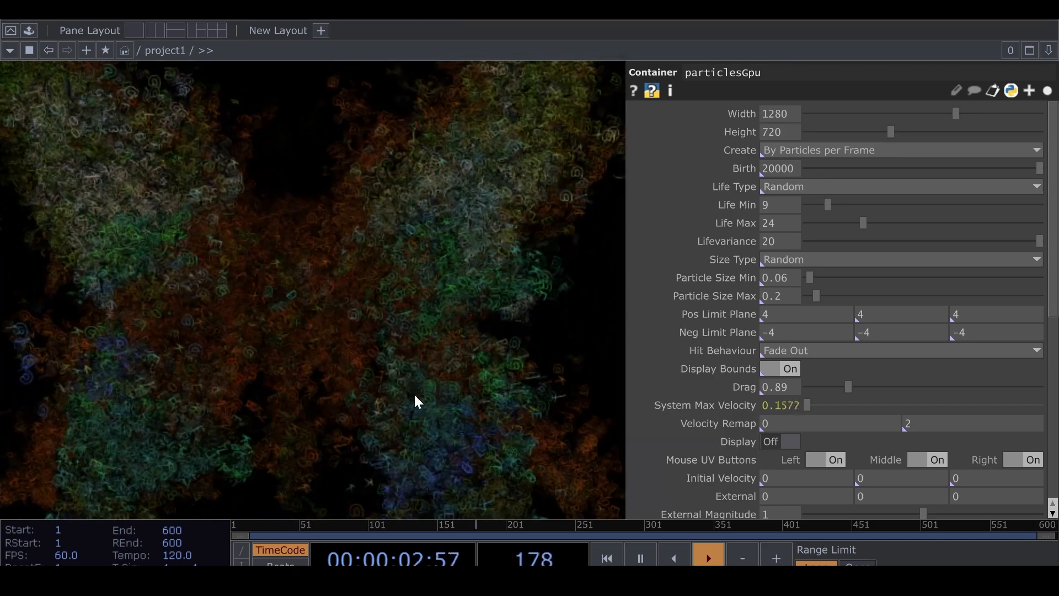
pyautogui.scroll(-6, 469, 389)
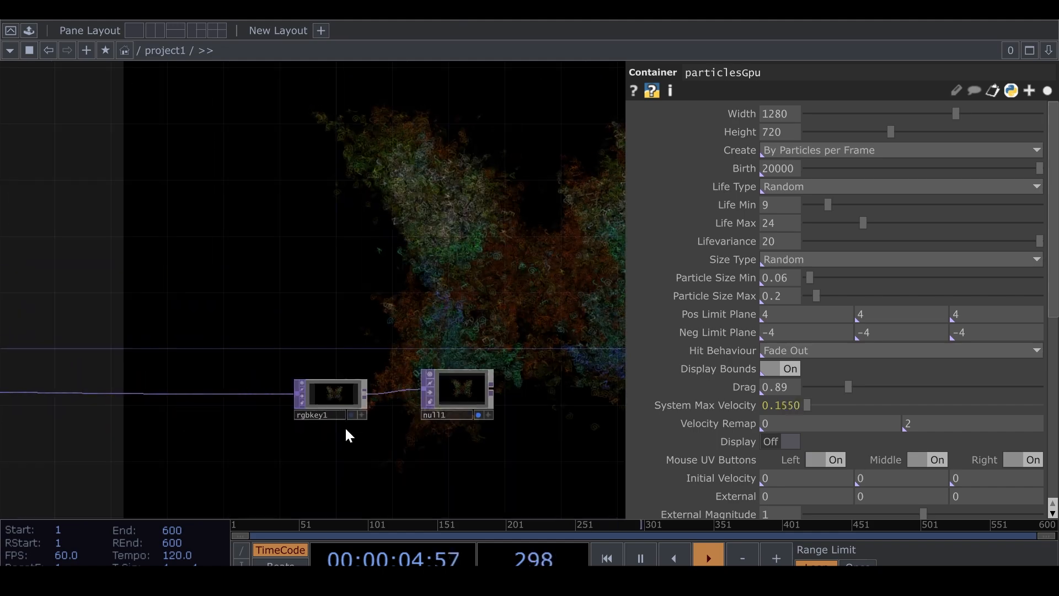
# Set the particle Texture of particlesGpu to Leaf.
pyautogui.click(1048, 91)
pyautogui.click(883, 199)
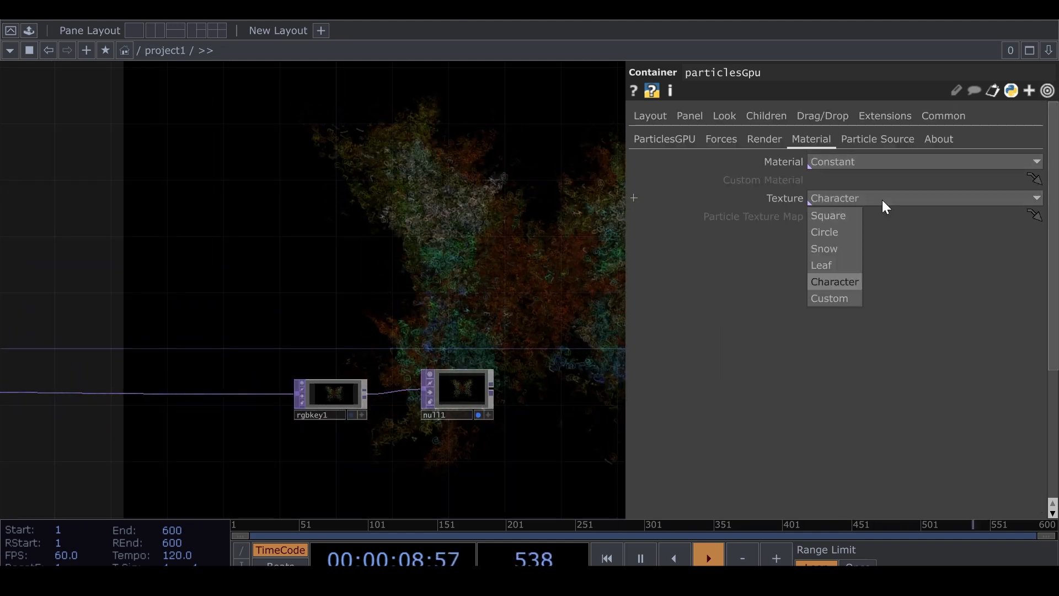
pyautogui.click(841, 268)
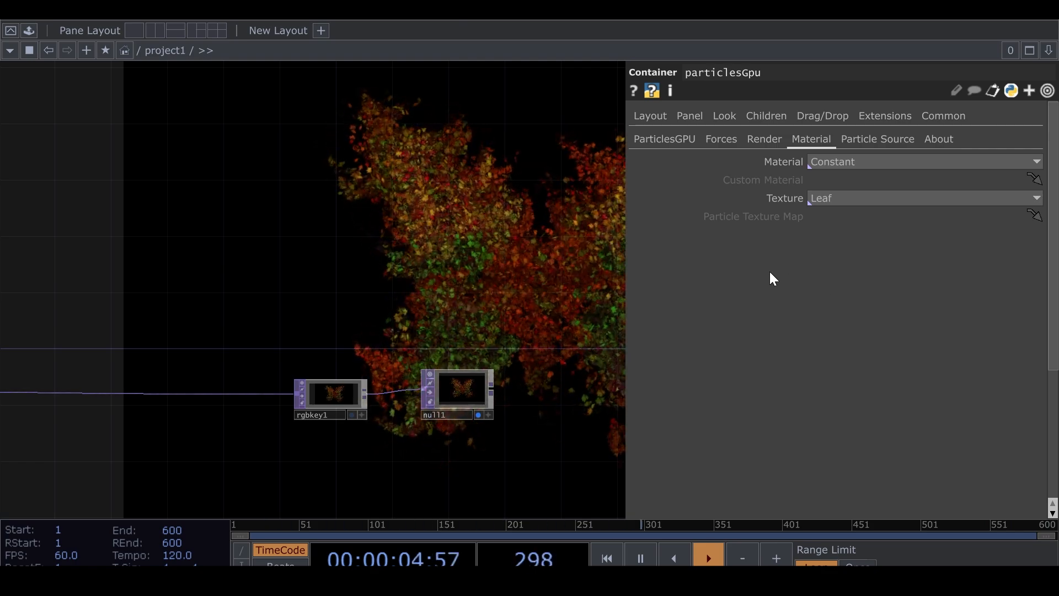
# Try the custom Material option on particlesGpu and return to Constant.
pyautogui.click(813, 164)
pyautogui.click(837, 226)
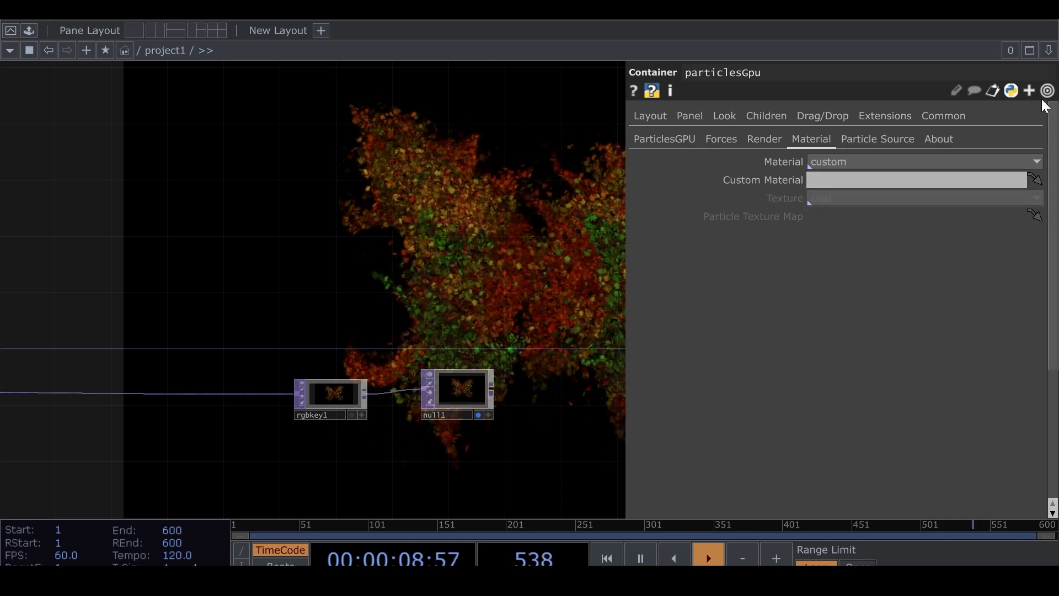
pyautogui.moveTo(561, 324); pyautogui.dragTo(386, 288)
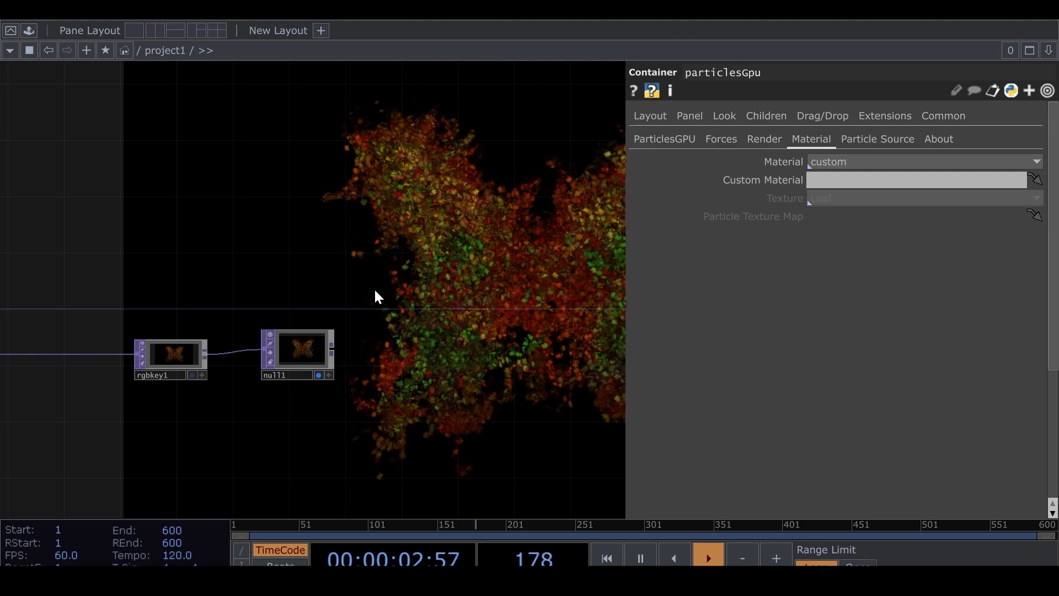
pyautogui.click(890, 161)
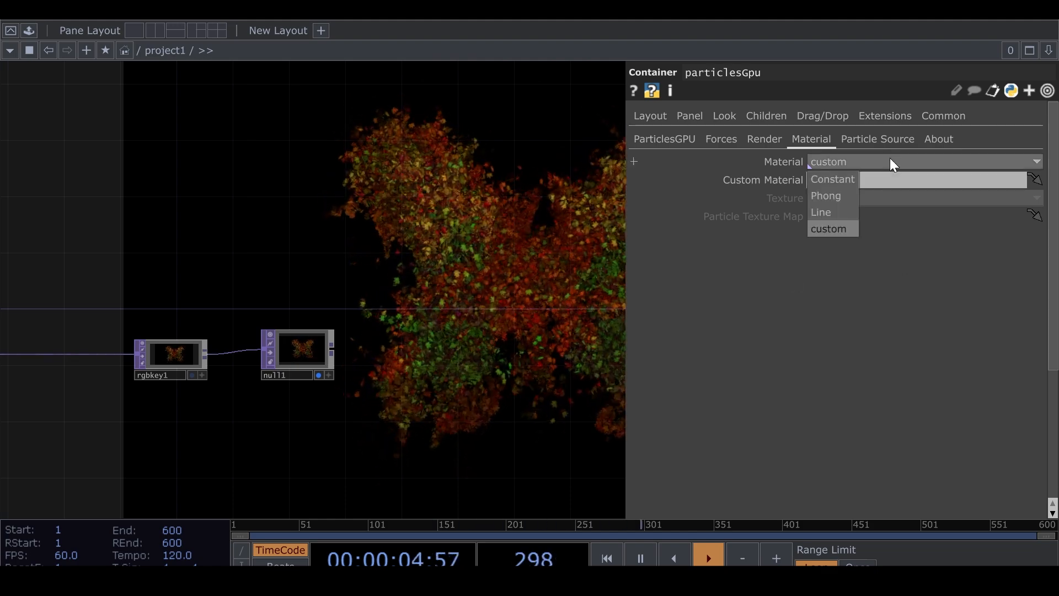
pyautogui.click(836, 180)
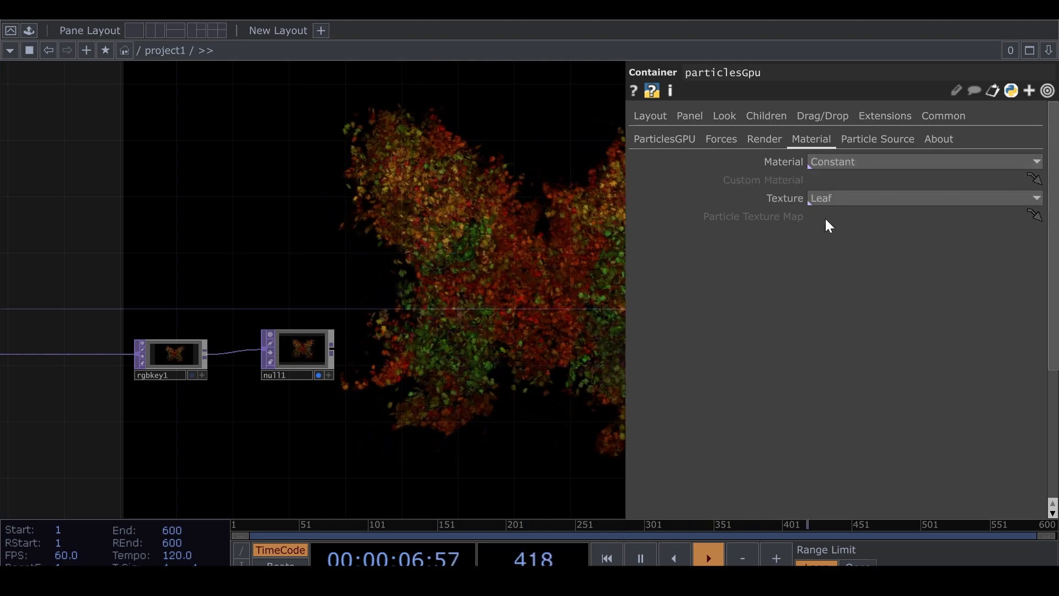
# Try the Circle and Square particle textures on particlesGpu.
pyautogui.click(837, 198)
pyautogui.click(834, 233)
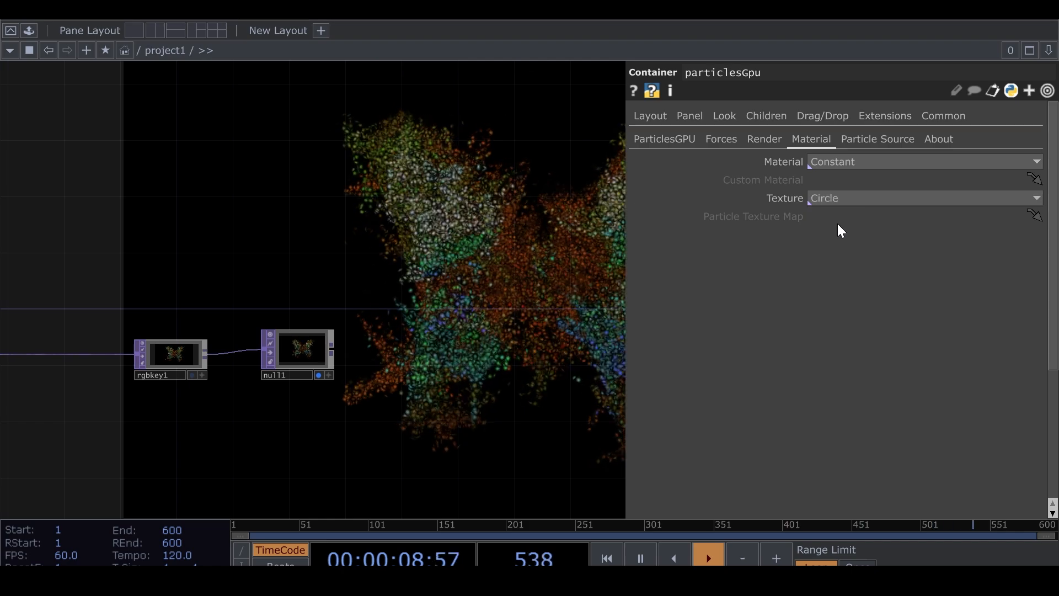
pyautogui.click(840, 194)
pyautogui.click(836, 212)
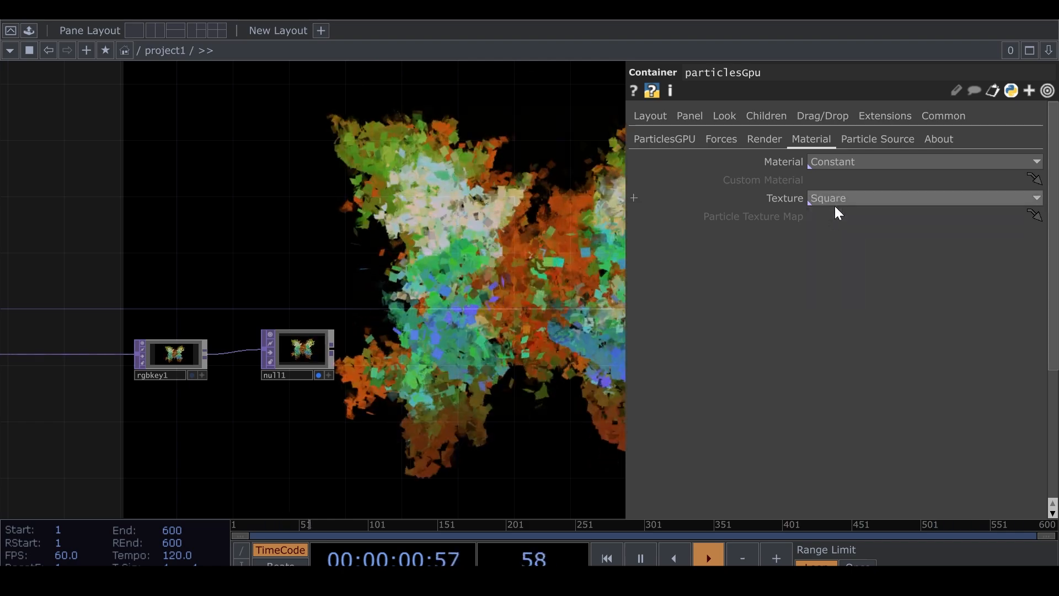
# Set the particle Texture of particlesGpu to Snow and examine the butterfly up close in null1.
pyautogui.click(838, 194)
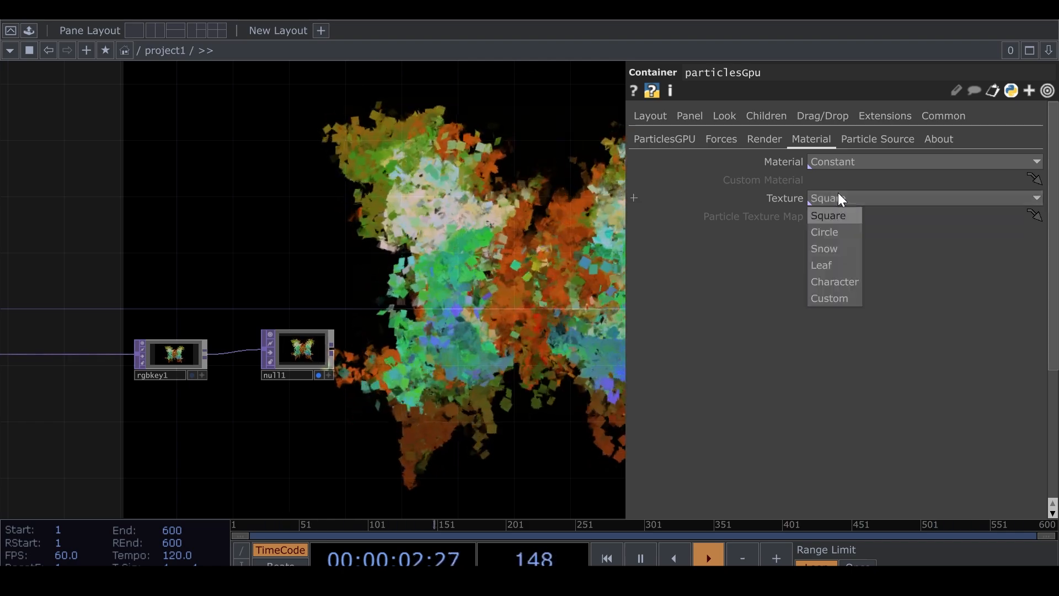
pyautogui.click(827, 245)
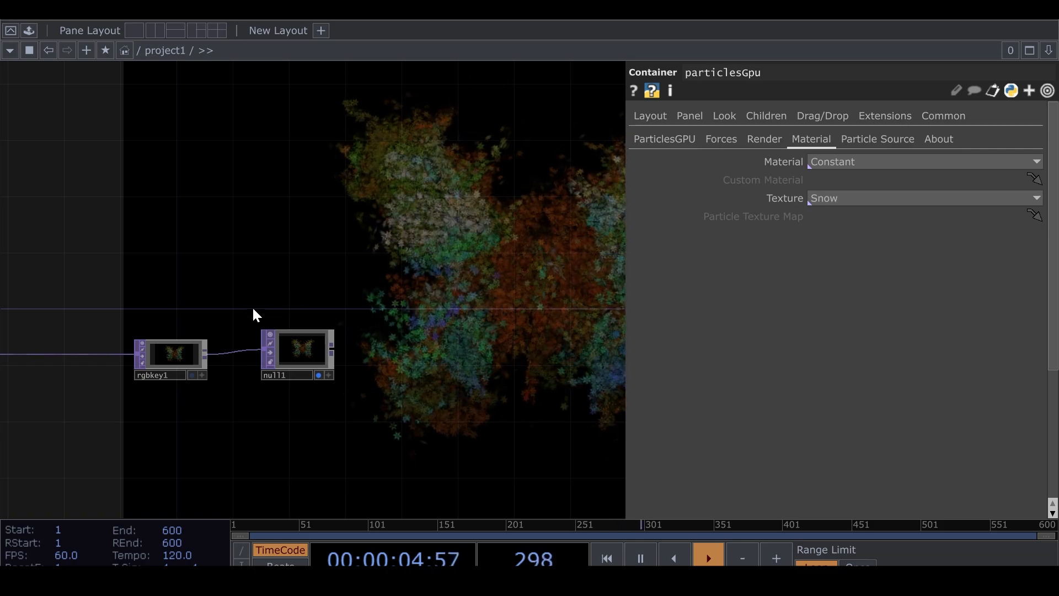
pyautogui.scroll(3, 293, 332)
pyautogui.scroll(5, 337, 341)
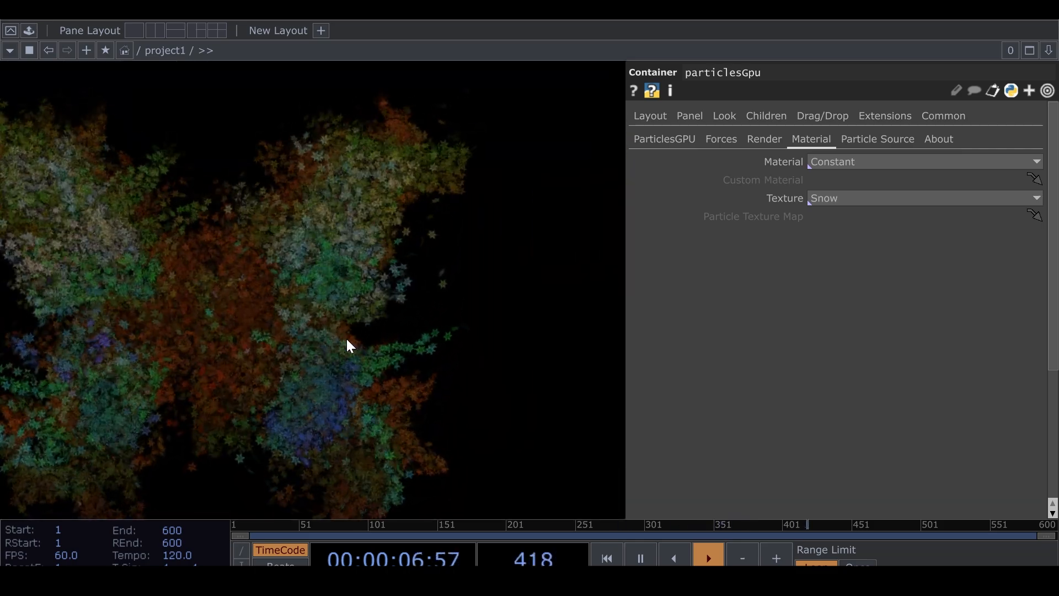
pyautogui.scroll(-5, 346, 338)
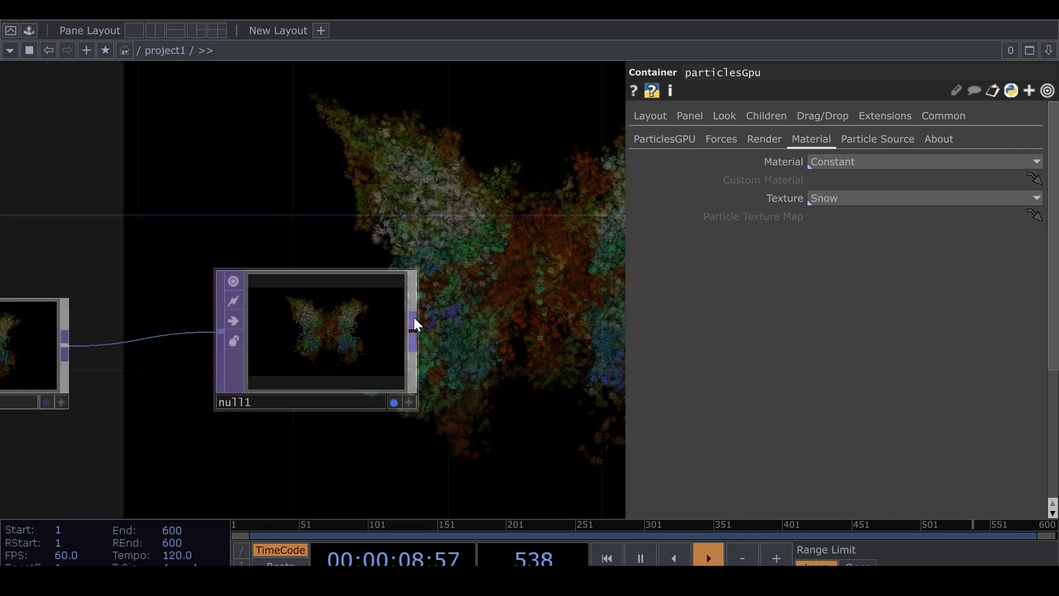
# Set the Material of particlesGpu to Line.
pyautogui.click(855, 160)
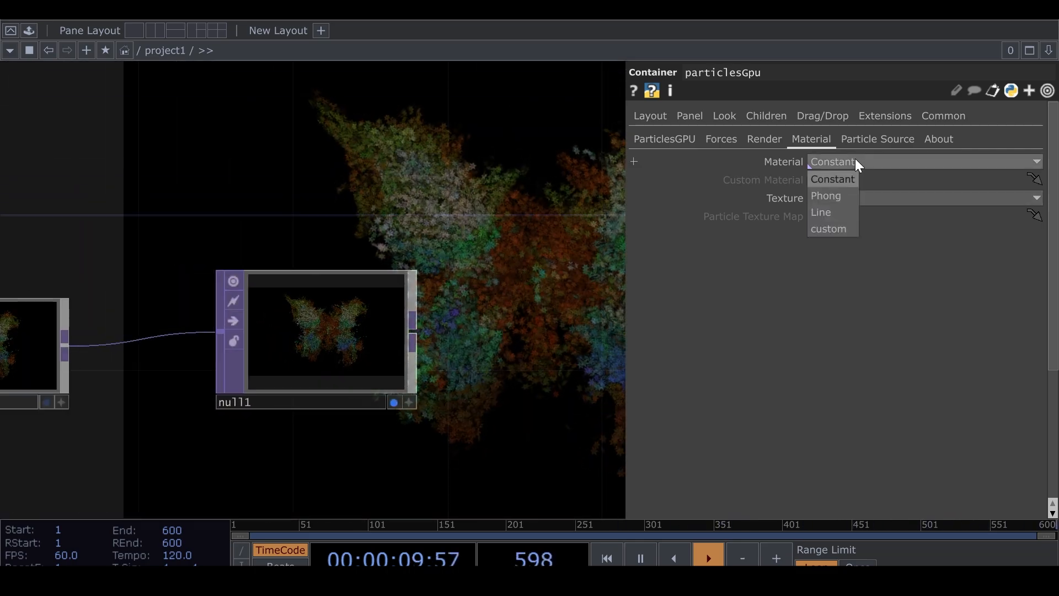
pyautogui.click(830, 216)
pyautogui.moveTo(509, 345); pyautogui.dragTo(424, 290)
pyautogui.moveTo(466, 321); pyautogui.dragTo(346, 319)
pyautogui.scroll(-3, 414, 314)
# Insert a Feedback TOP on the connection between particlesGpu and rgbkey1.
pyautogui.moveTo(133, 382); pyautogui.dragTo(388, 360)
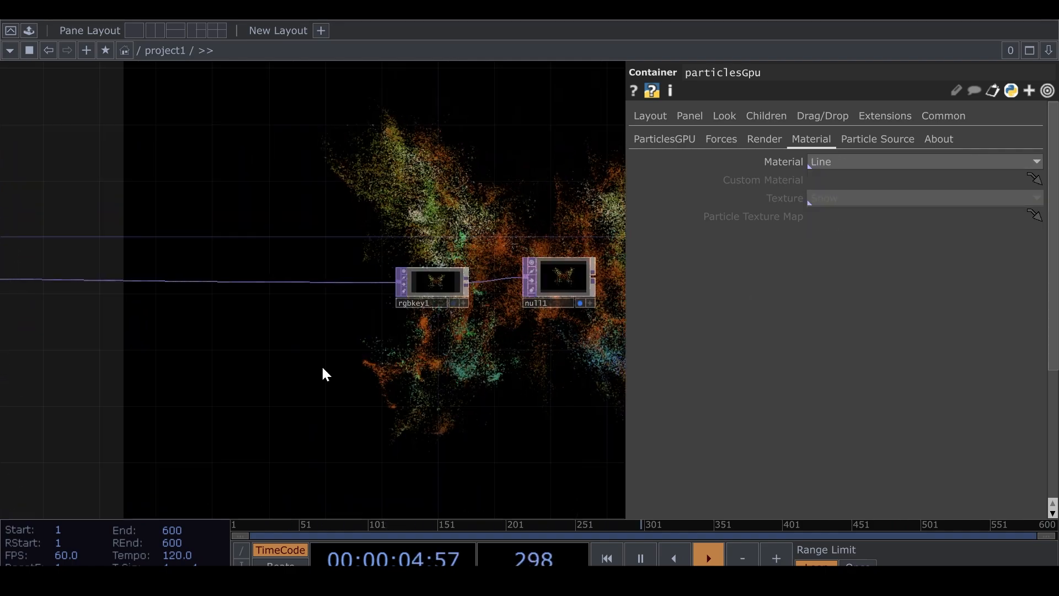
pyautogui.moveTo(155, 358); pyautogui.dragTo(385, 367)
pyautogui.moveTo(271, 332); pyautogui.dragTo(403, 332)
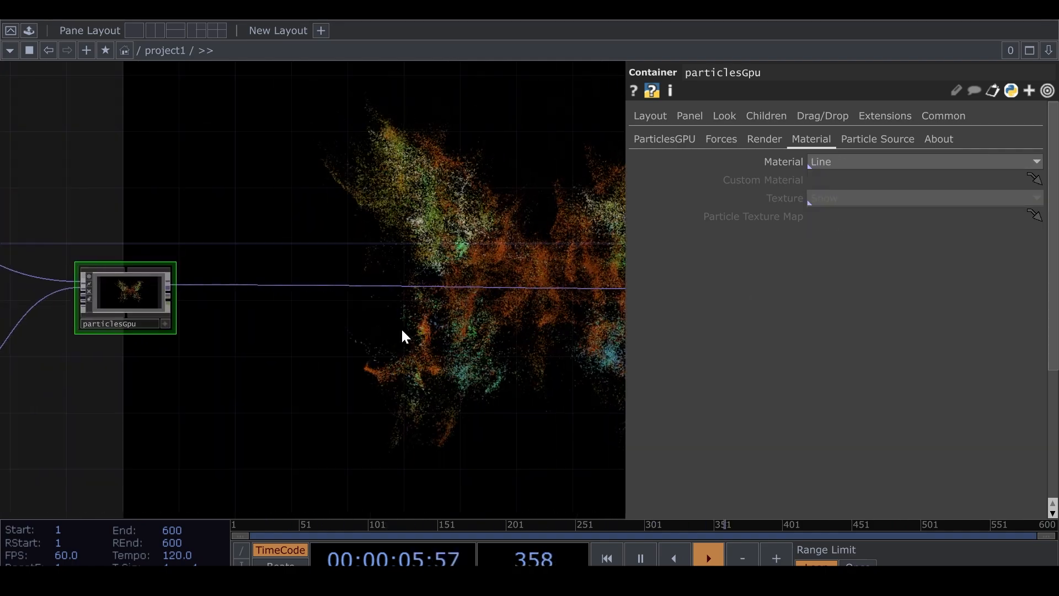
pyautogui.rightClick(304, 287)
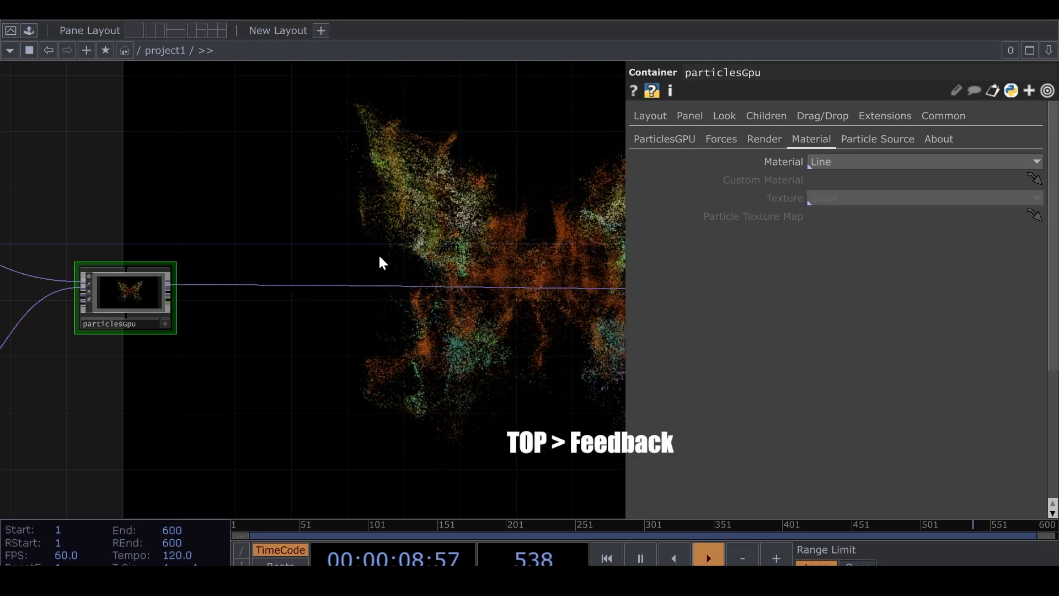
pyautogui.click(214, 76)
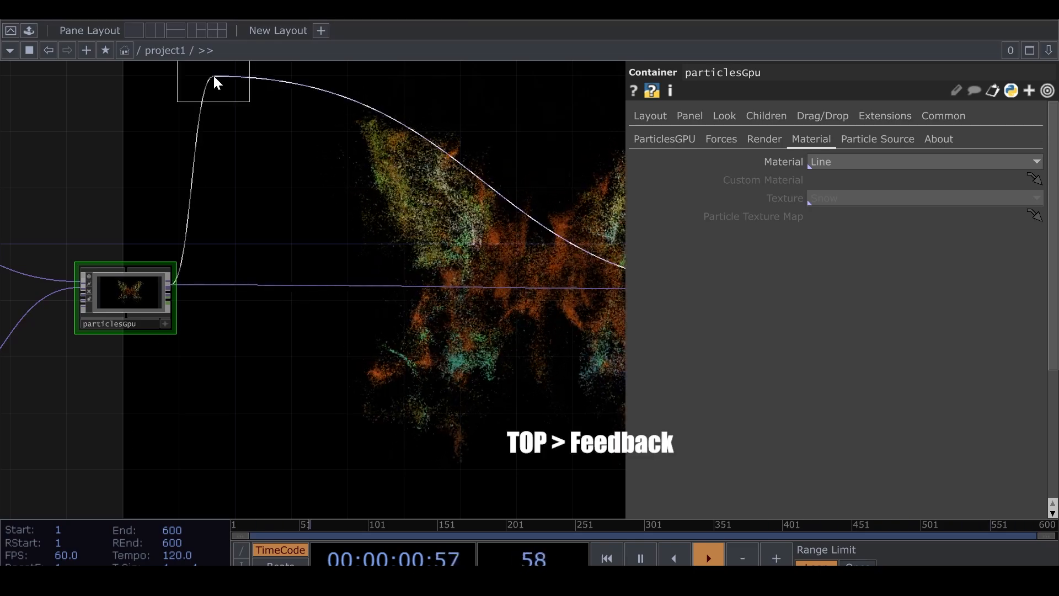
pyautogui.click(278, 180)
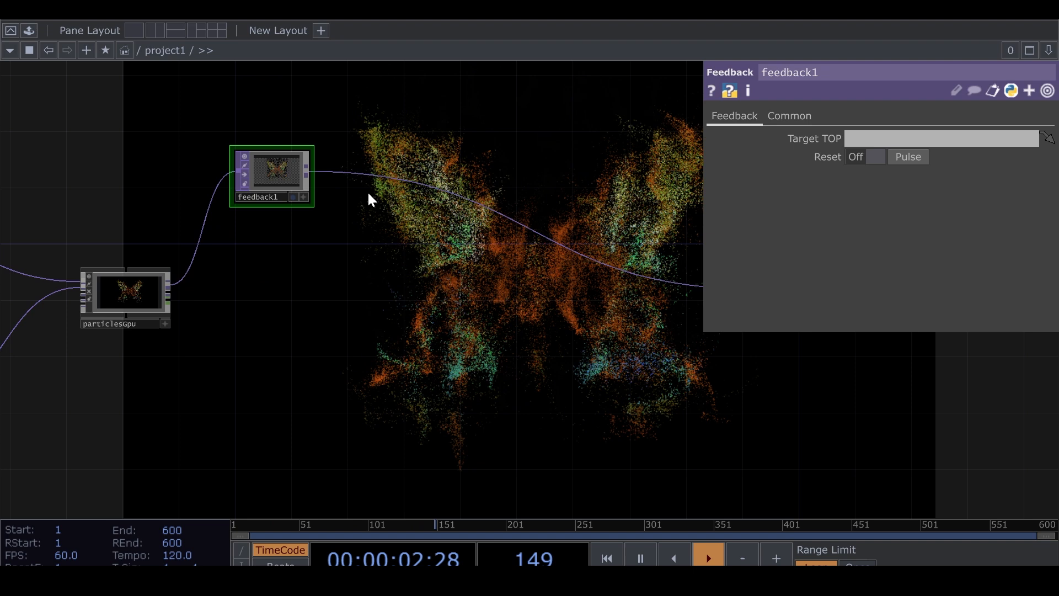
# Insert a Level TOP on the connection after feedback1.
pyautogui.rightClick(393, 174)
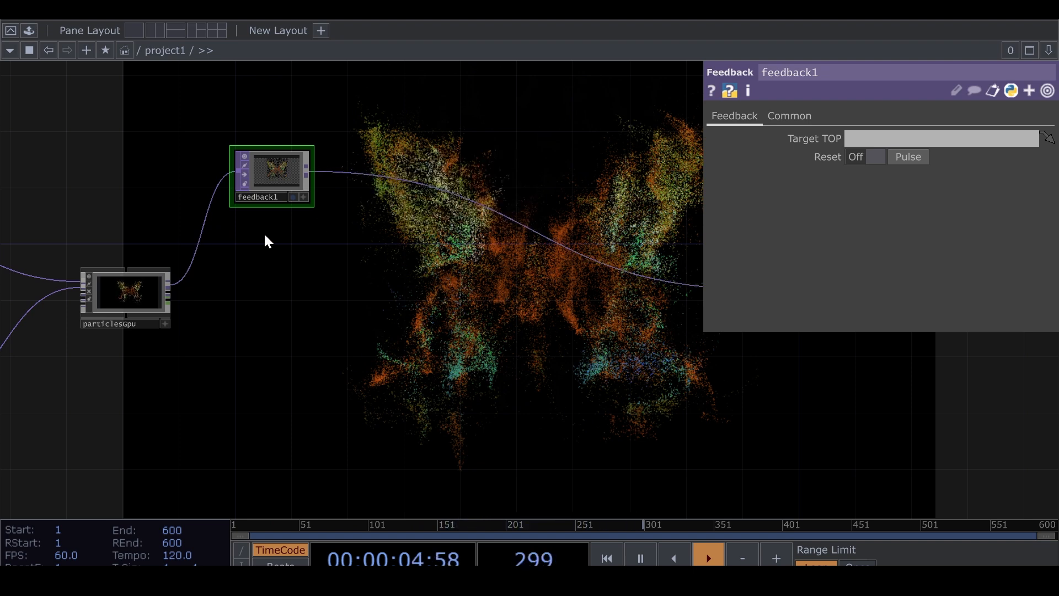
pyautogui.click(234, 299)
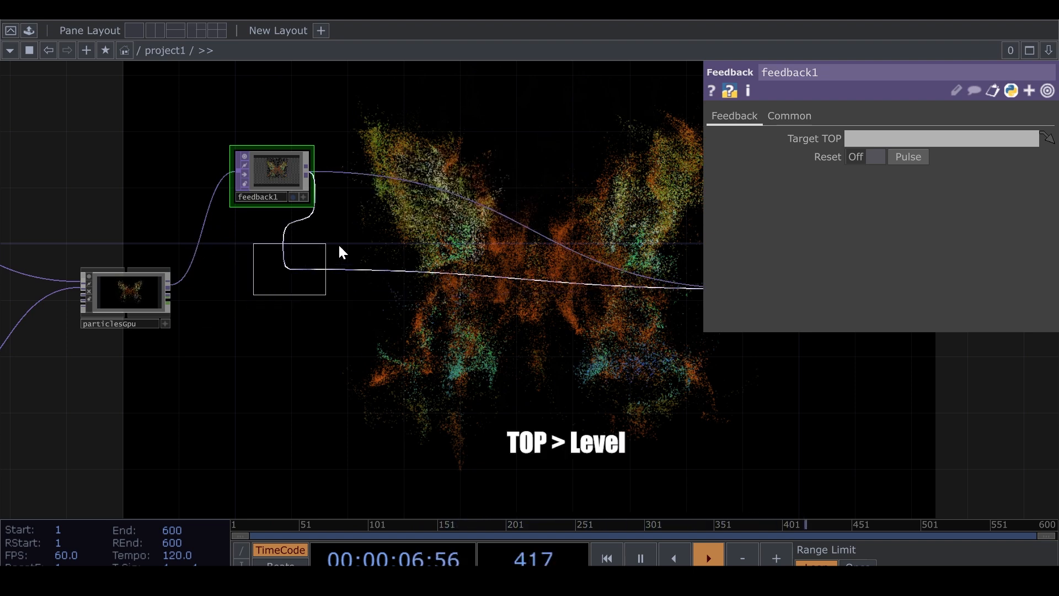
pyautogui.click(465, 227)
# Insert a Composite TOP after level1 and connect particlesGpu as its second input.
pyautogui.rightClick(536, 217)
pyautogui.click(561, 200)
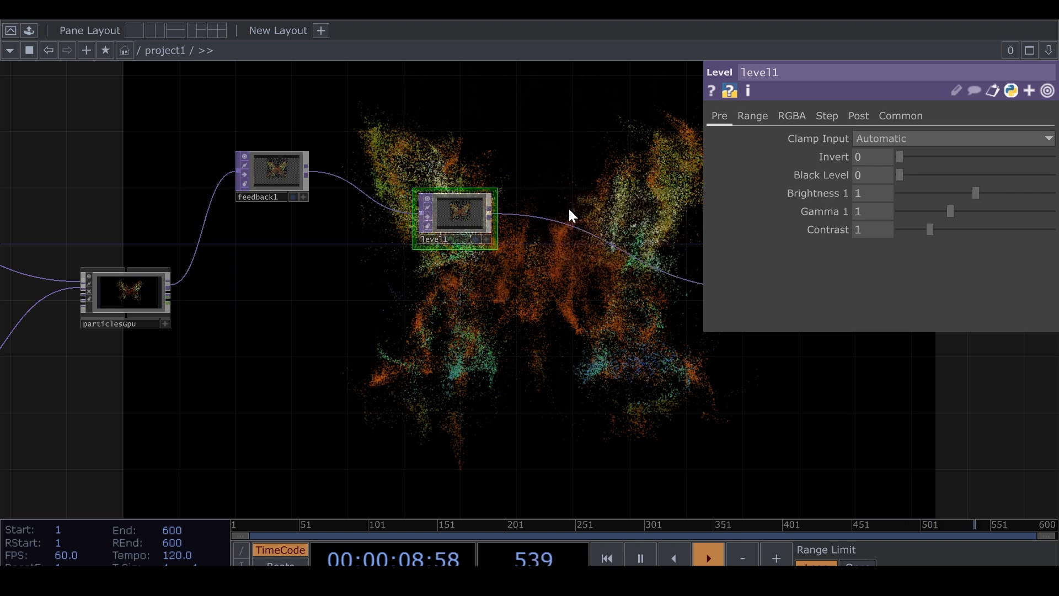
pyautogui.click(354, 264)
pyautogui.click(569, 345)
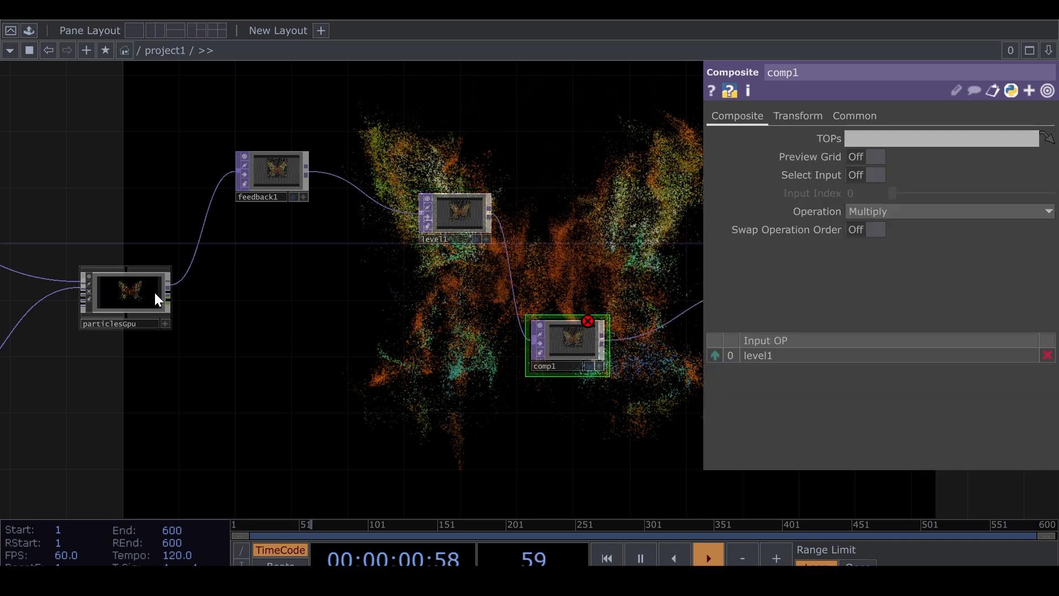
pyautogui.click(169, 285)
pyautogui.click(579, 358)
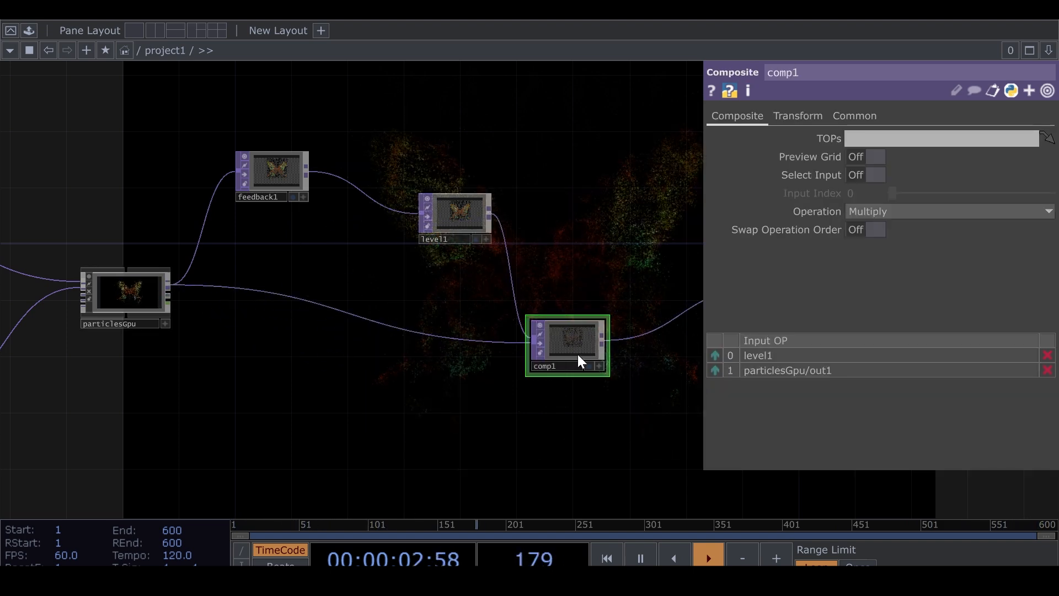
# Make comp1 the target of feedback1 and set the Operation of comp1 to Over.
pyautogui.moveTo(577, 238); pyautogui.dragTo(470, 211)
pyautogui.click(926, 214)
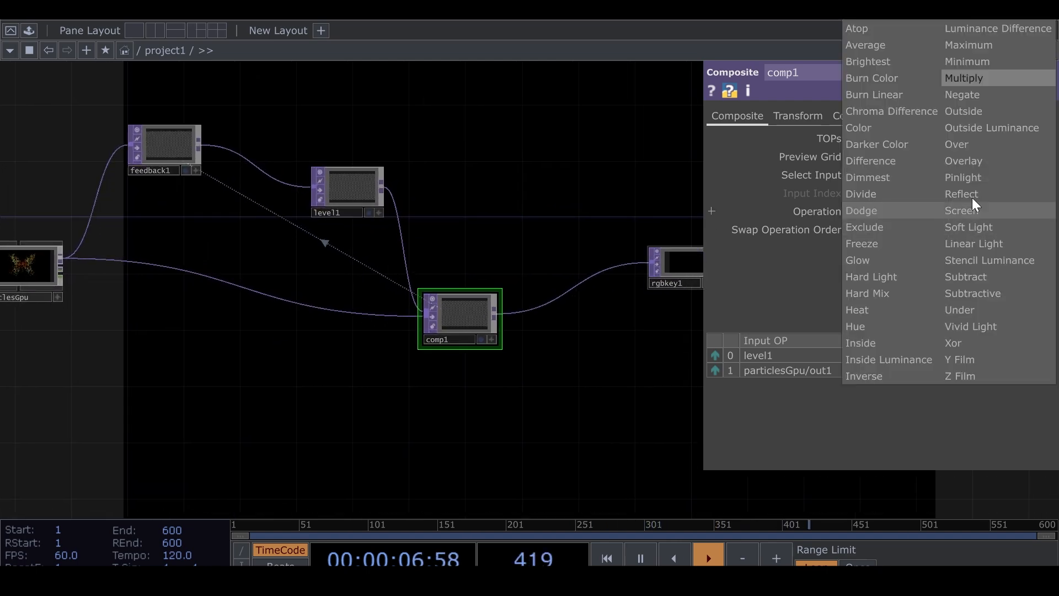
pyautogui.click(981, 140)
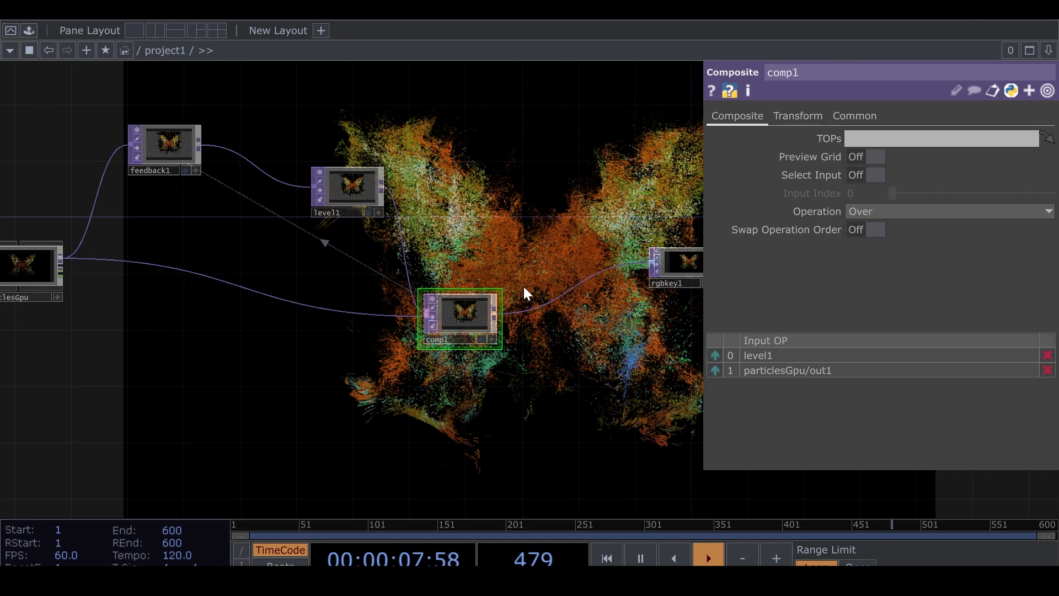
# Set the post Opacity of level1 to 0.93.
pyautogui.click(350, 182)
pyautogui.click(859, 117)
pyautogui.moveTo(1035, 163); pyautogui.dragTo(1041, 163)
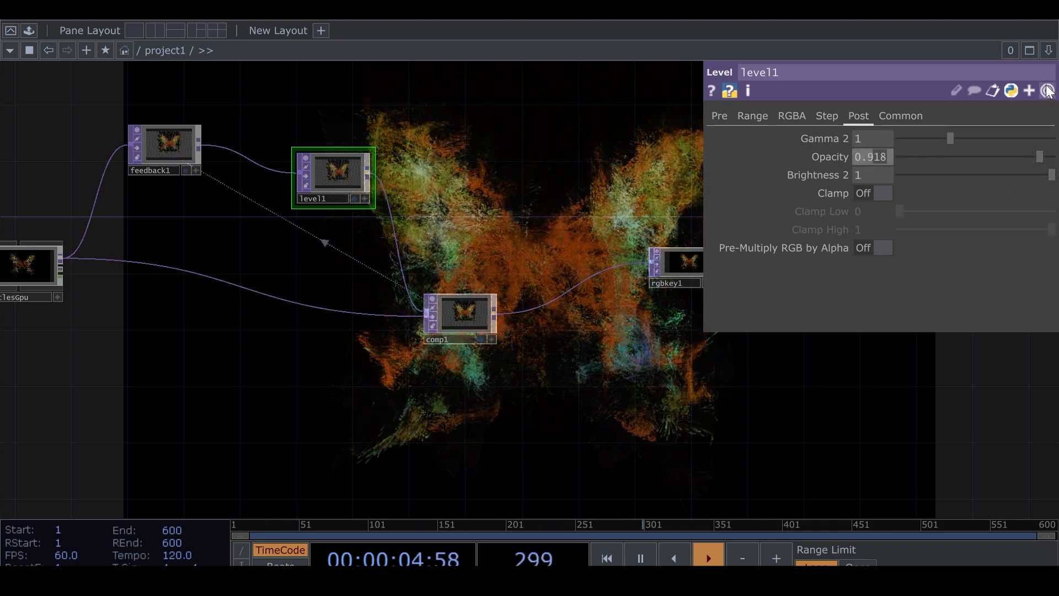
pyautogui.write('3')
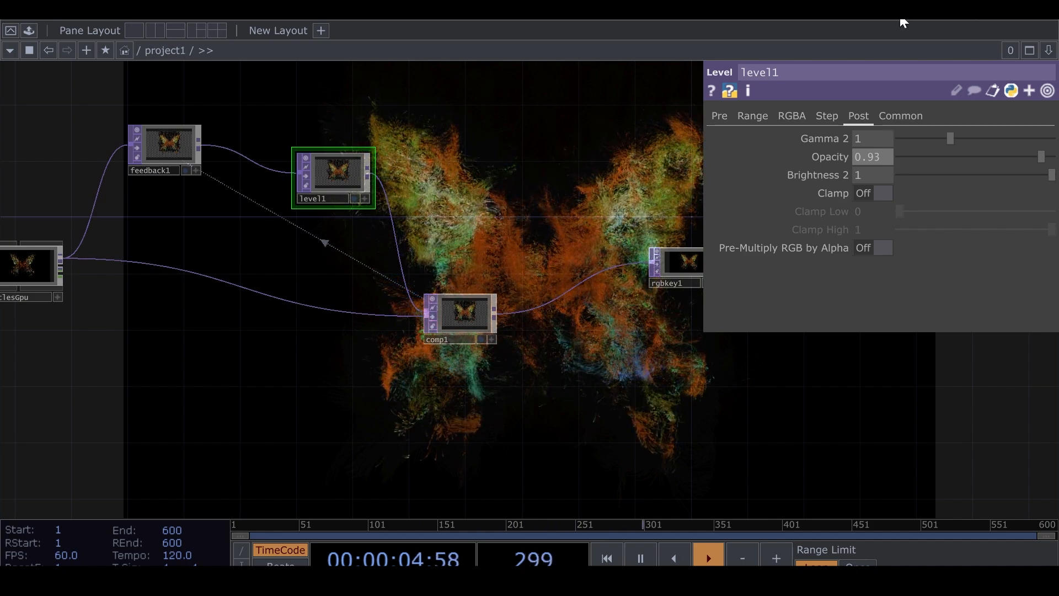
# Move rgbkey1 and null1 together farther away from comp1, roughly level with it, to make room in the network.
pyautogui.click(1048, 92)
pyautogui.moveTo(734, 308); pyautogui.dragTo(456, 144)
pyautogui.moveTo(368, 210); pyautogui.dragTo(348, 266)
pyautogui.moveTo(322, 119); pyautogui.dragTo(521, 194, button='right')
pyautogui.moveTo(404, 170); pyautogui.dragTo(687, 213)
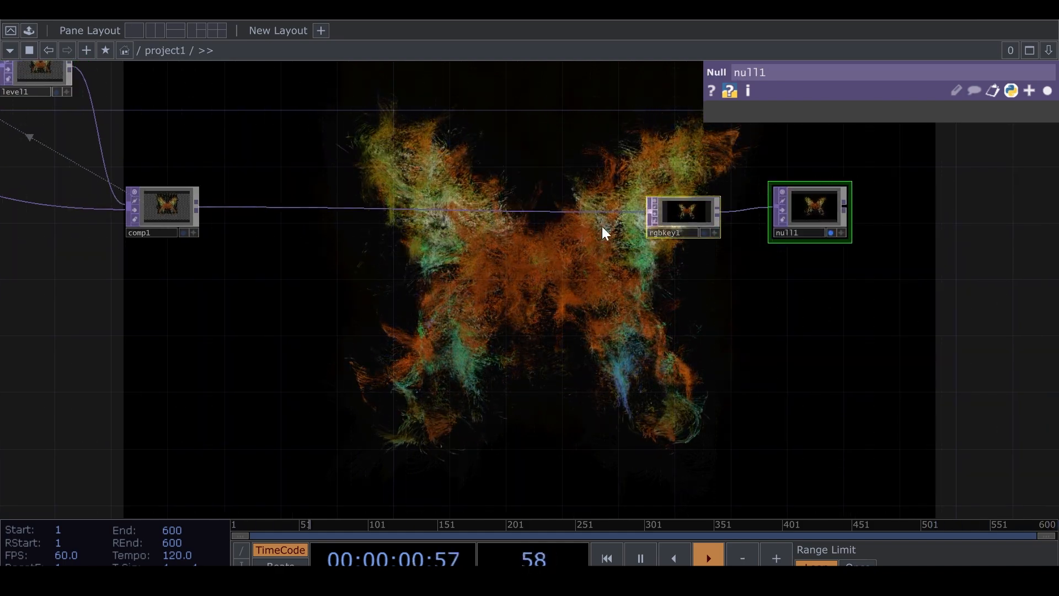
# Bring up the Material page of particlesGpu with all parameters shown and check its Material options.
pyautogui.moveTo(490, 296); pyautogui.dragTo(779, 282)
pyautogui.moveTo(329, 307); pyautogui.dragTo(686, 293)
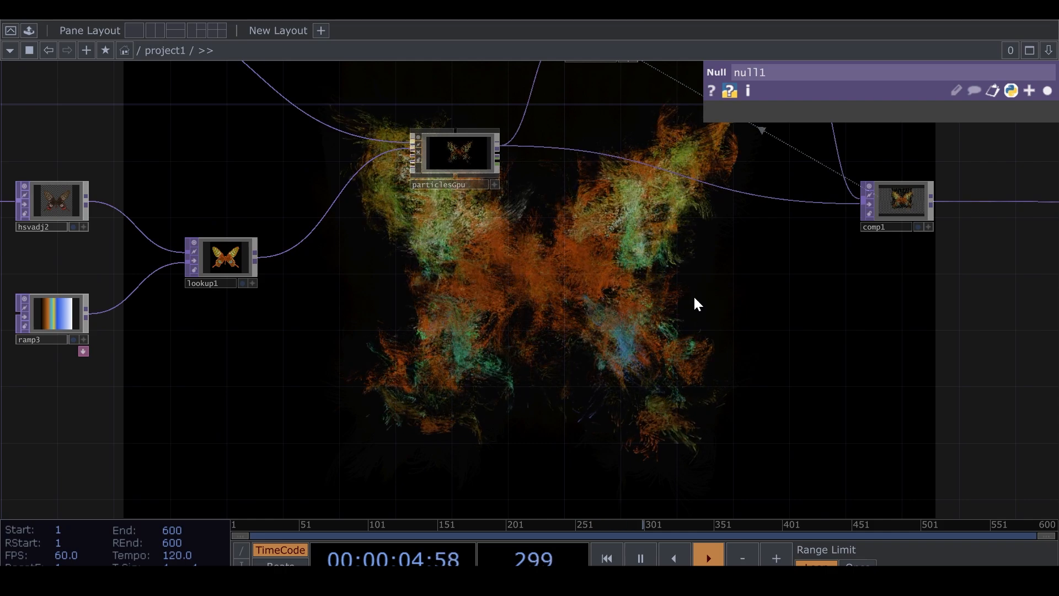
pyautogui.click(457, 169)
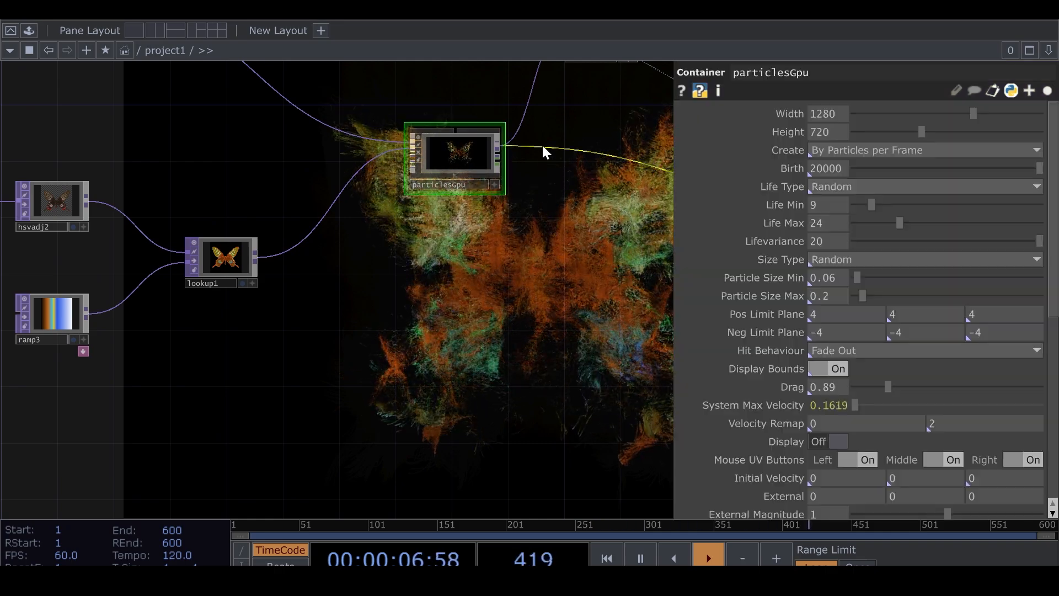
pyautogui.click(1049, 91)
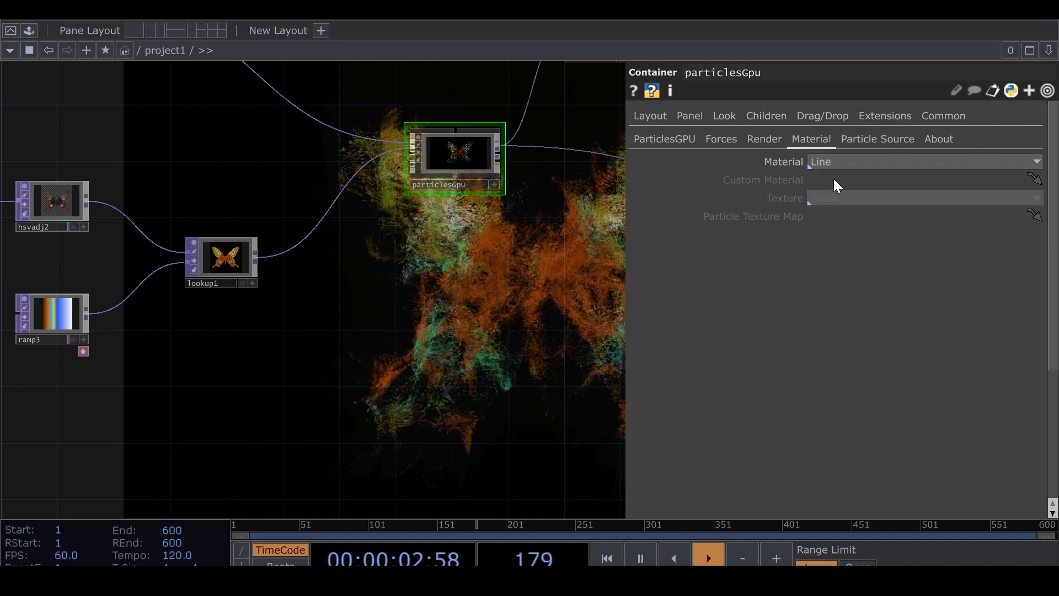
pyautogui.click(833, 164)
pyautogui.click(832, 160)
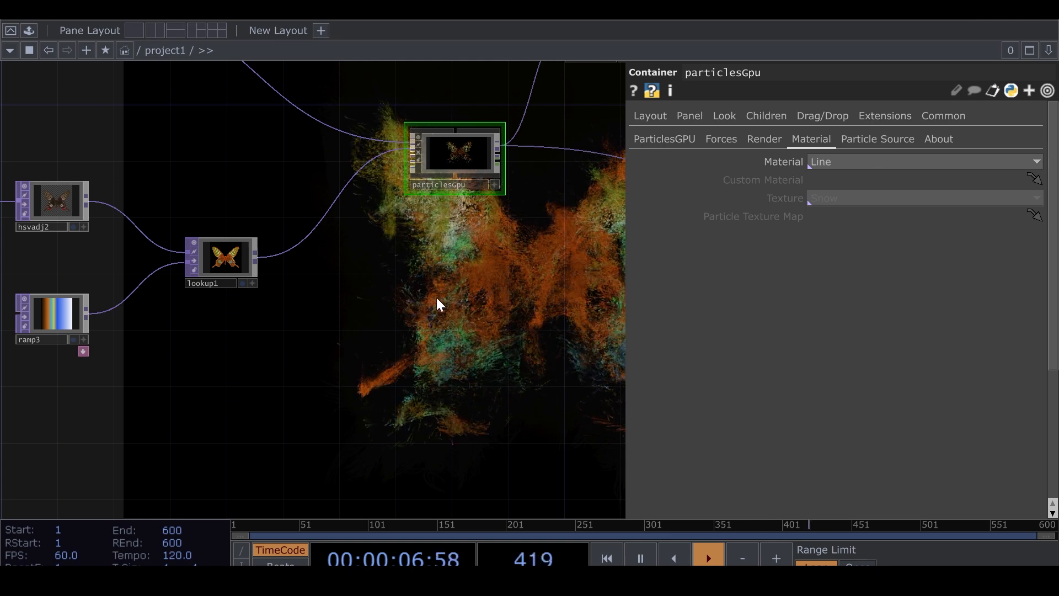
# Enter the particlesGpu component and inspect the rectangle1 parameters in its particle instancing and rendering section.
pyautogui.doubleClick(446, 161)
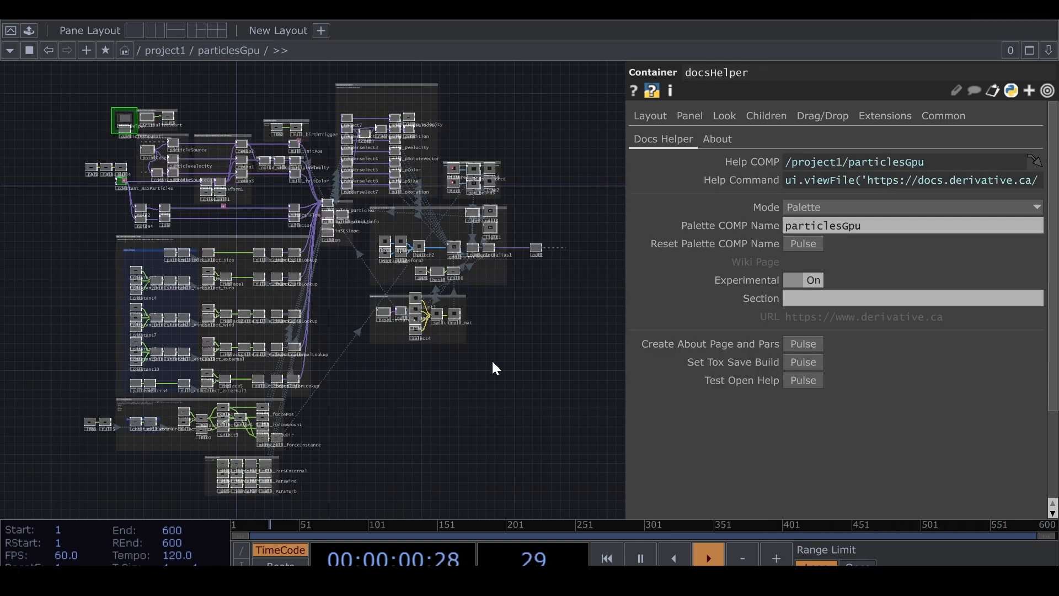
pyautogui.scroll(5, 538, 277)
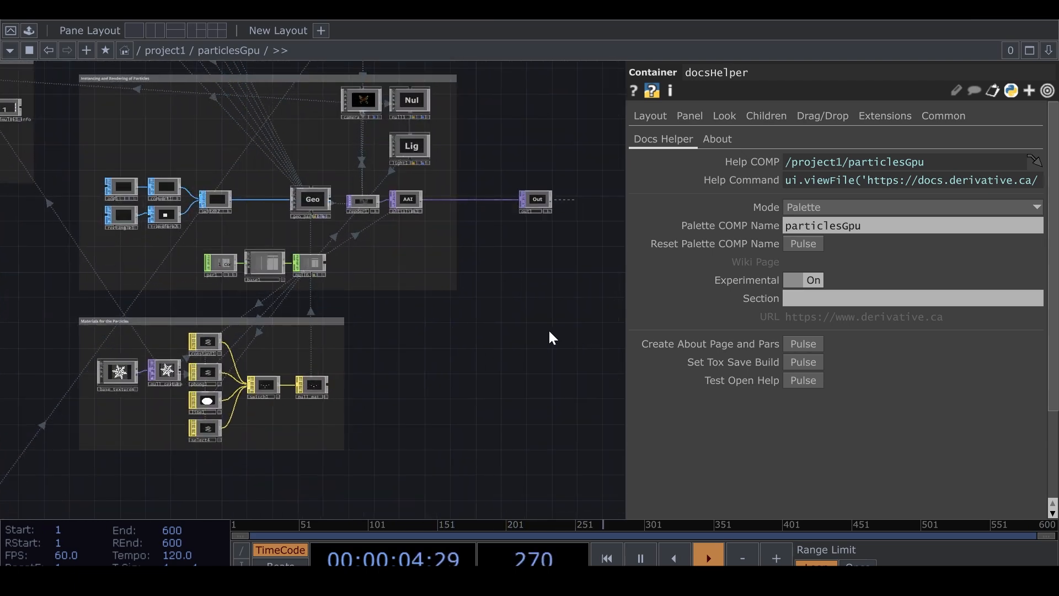
pyautogui.moveTo(525, 337); pyautogui.dragTo(597, 357)
pyautogui.moveTo(151, 247); pyautogui.dragTo(198, 262, button='middle')
pyautogui.scroll(5, 252, 278)
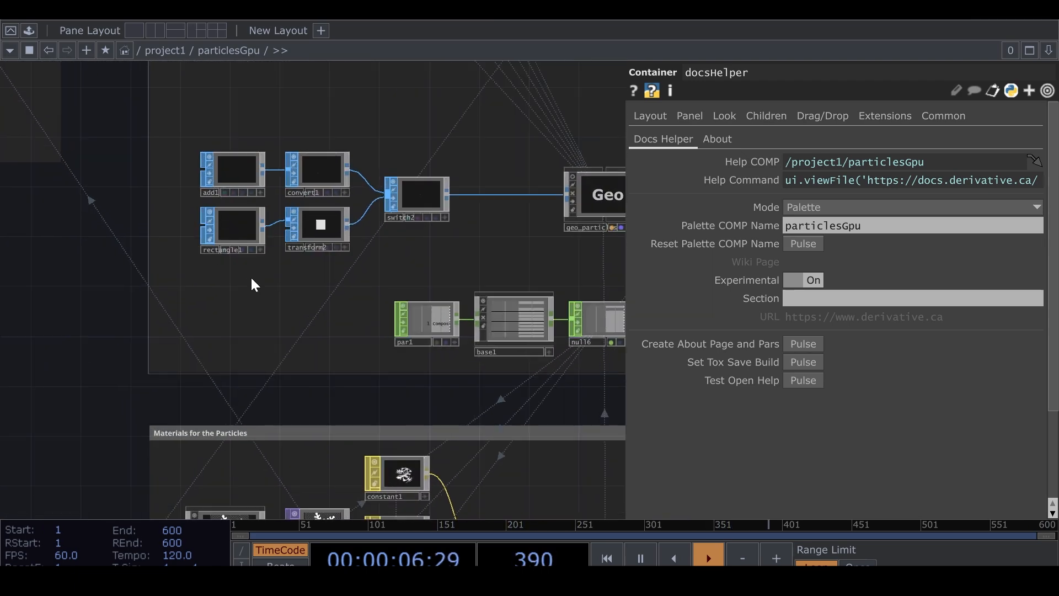
pyautogui.click(231, 213)
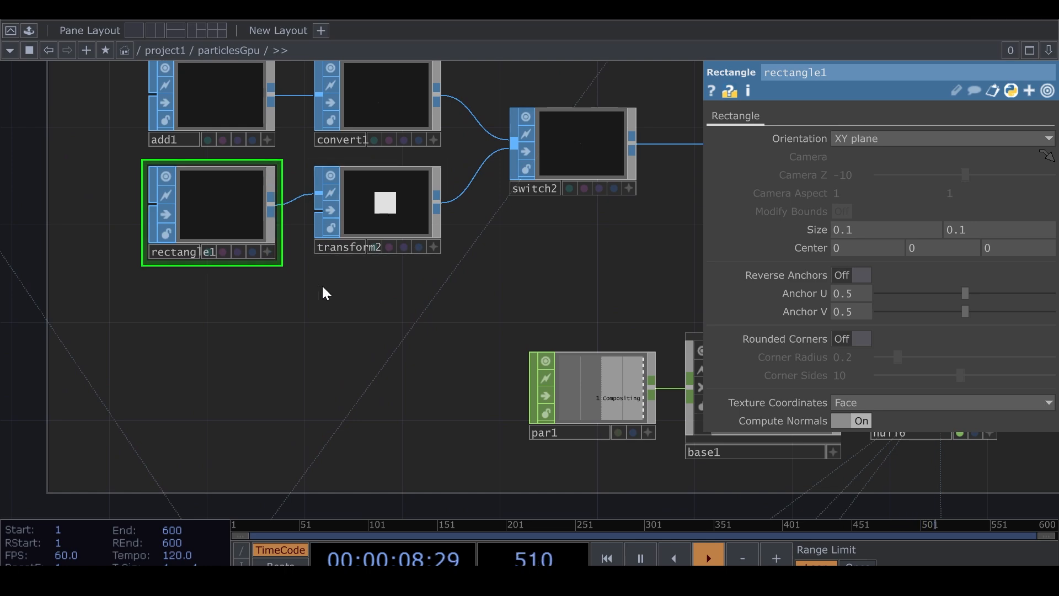
pyautogui.scroll(-4, 292, 314)
pyautogui.moveTo(309, 306); pyautogui.dragTo(311, 273)
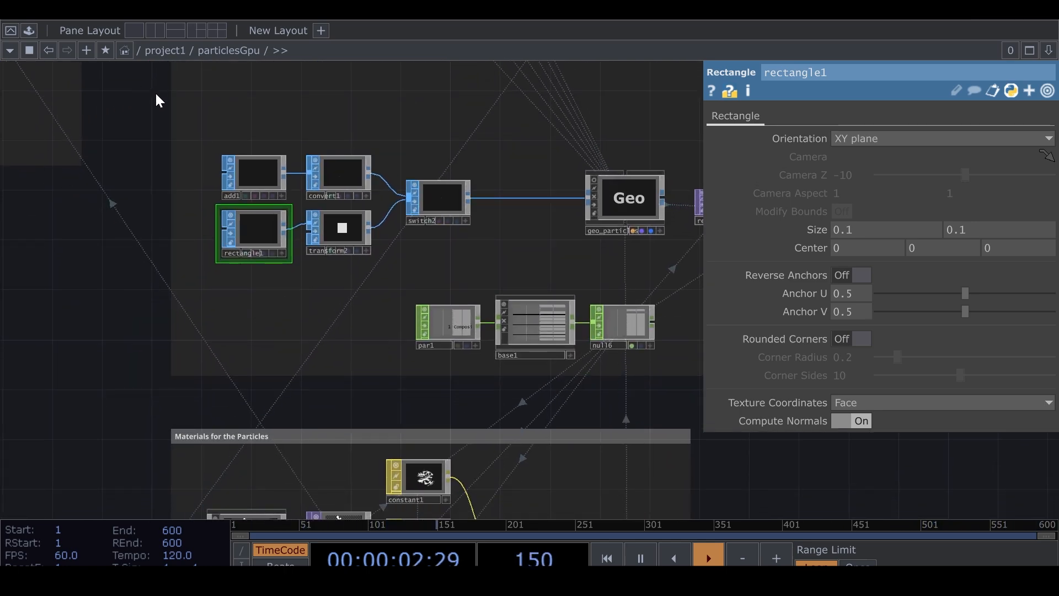
# Add a Box SOP below rectangle1 inside particlesGpu and connect a Transform SOP to its output.
pyautogui.click(23, 261)
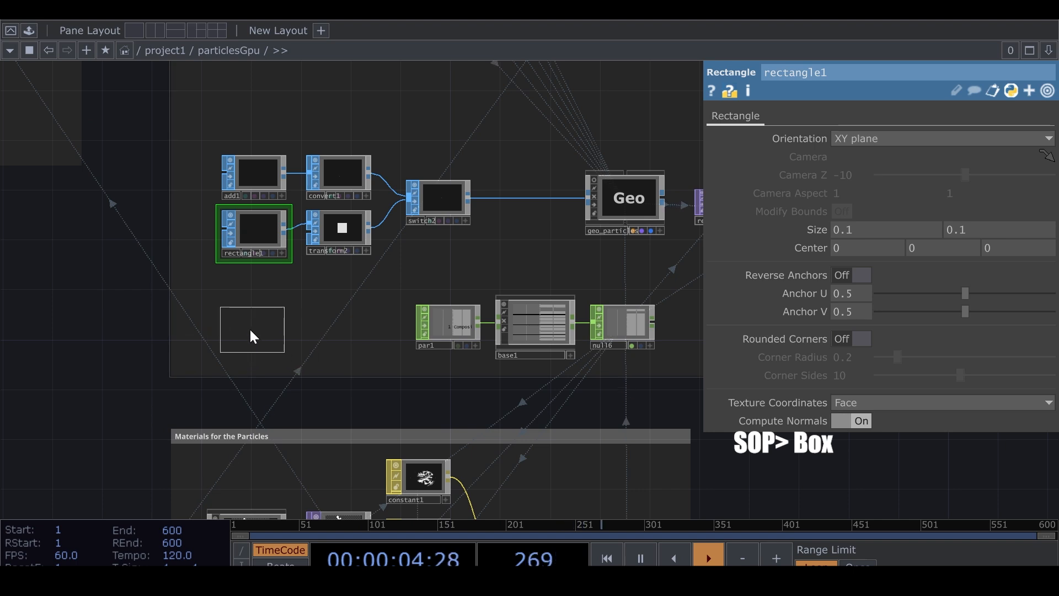
pyautogui.click(251, 329)
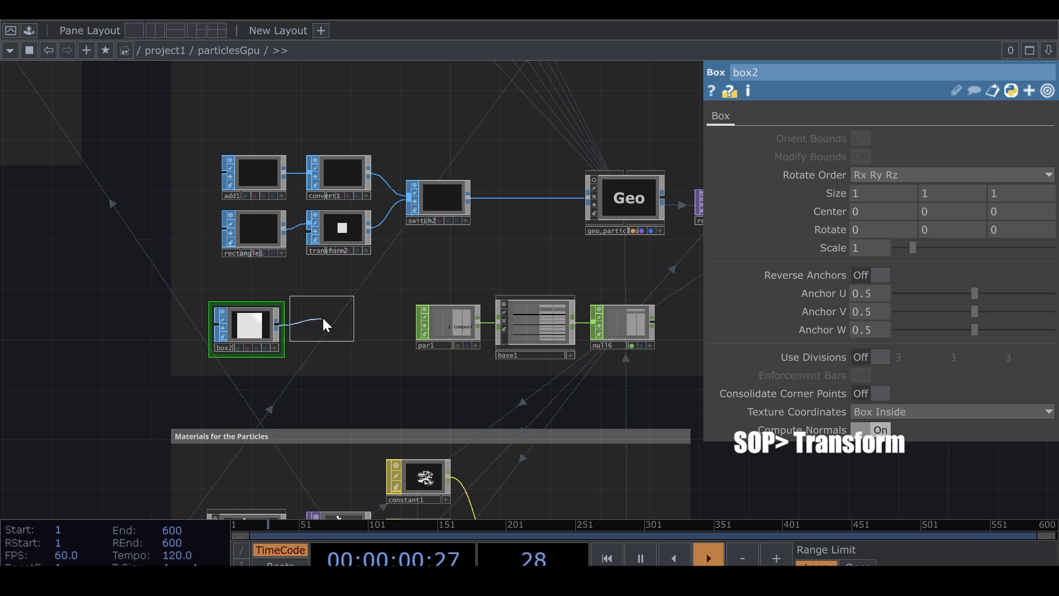
pyautogui.click(321, 316)
# Try a Scale of 0.1 on box2.
pyautogui.click(247, 320)
pyautogui.moveTo(868, 249); pyautogui.dragTo(840, 250)
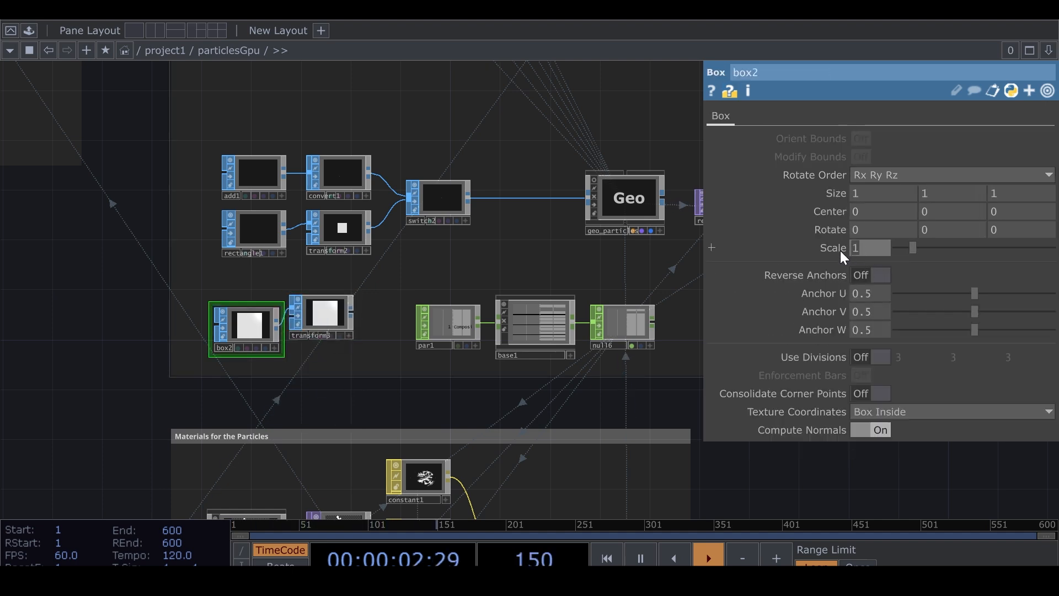
pyautogui.write('.1')
pyautogui.press('Return')
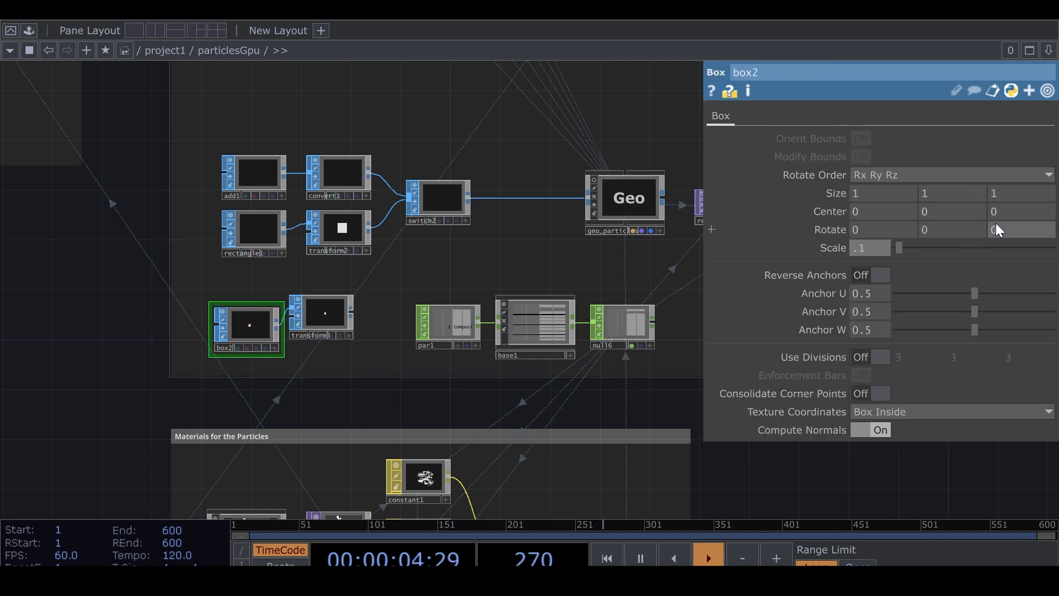
# Set the Uniform Scale of transform3 to 0.2 and connect it to transform2 in place of rectangle1.
pyautogui.click(339, 316)
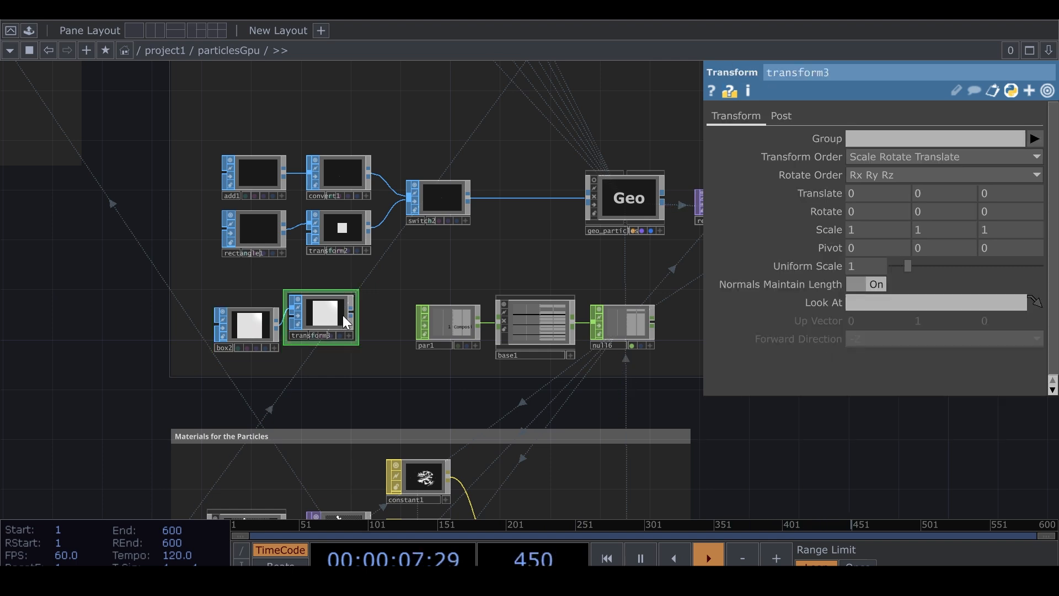
pyautogui.click(857, 269)
pyautogui.write('.2')
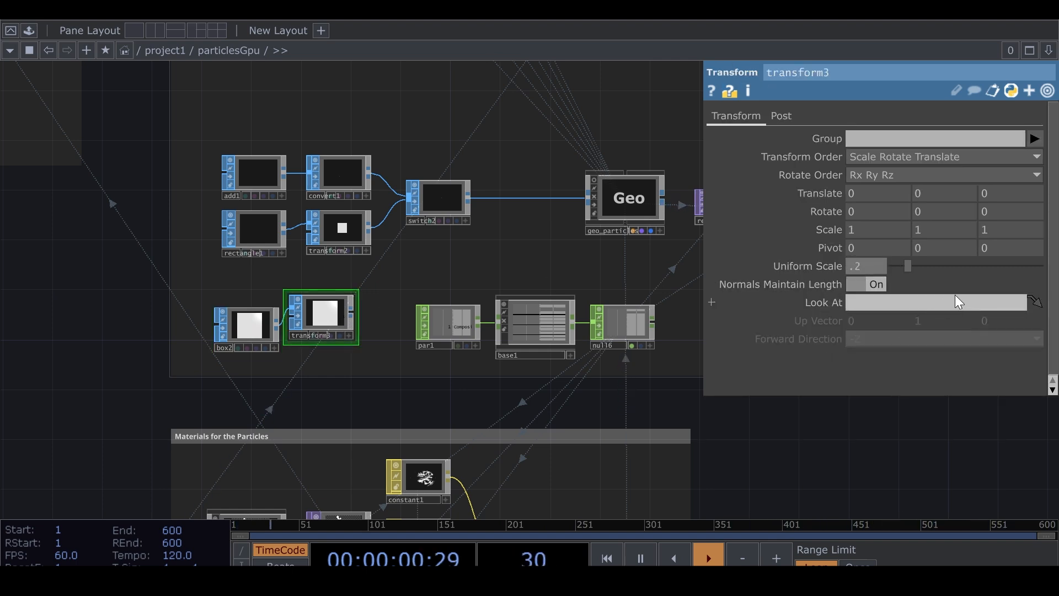
pyautogui.press('Return')
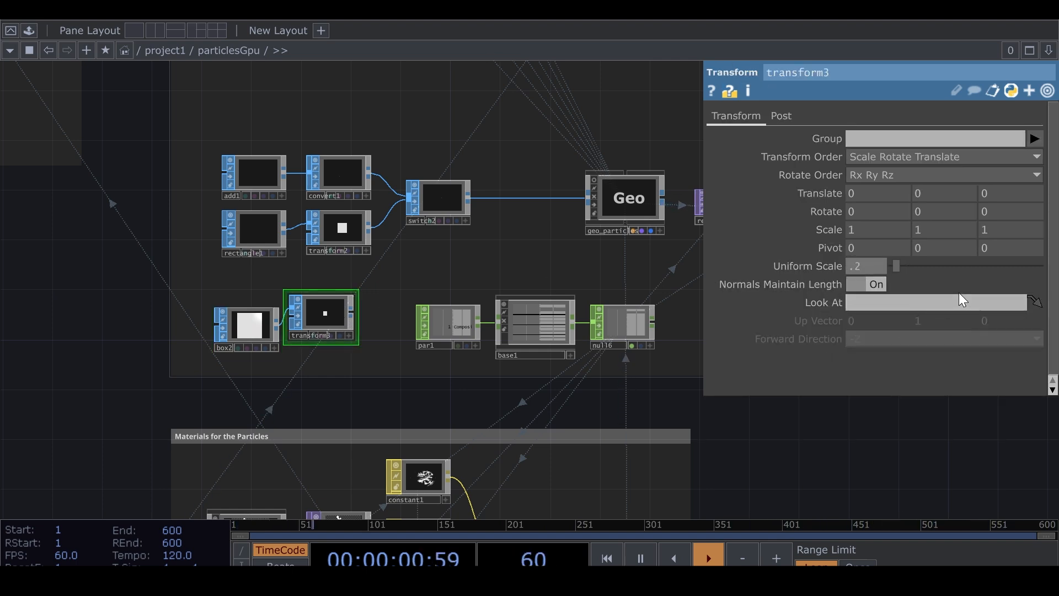
pyautogui.click(352, 315)
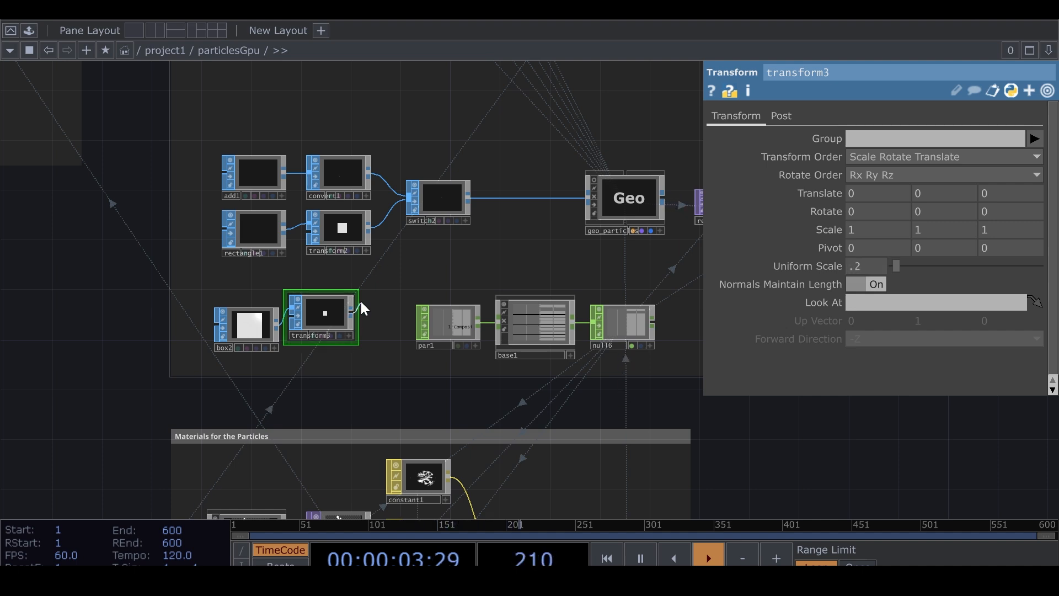
pyautogui.click(298, 221)
# Split the workspace into two side-by-side panes, showing the project1 network in the second, and display only non-default parameters.
pyautogui.click(157, 27)
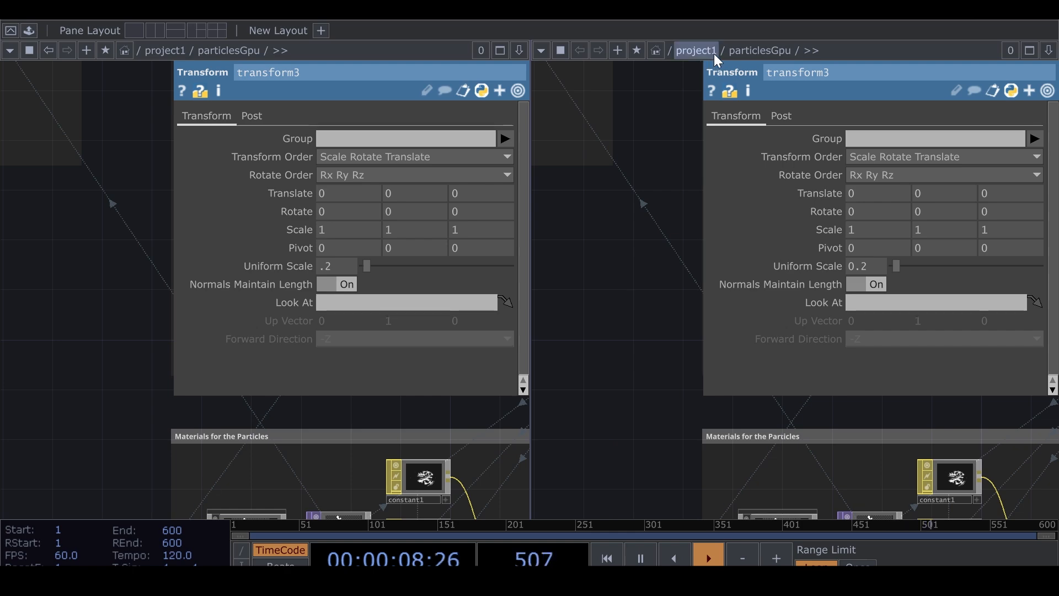
pyautogui.click(694, 50)
pyautogui.click(1049, 92)
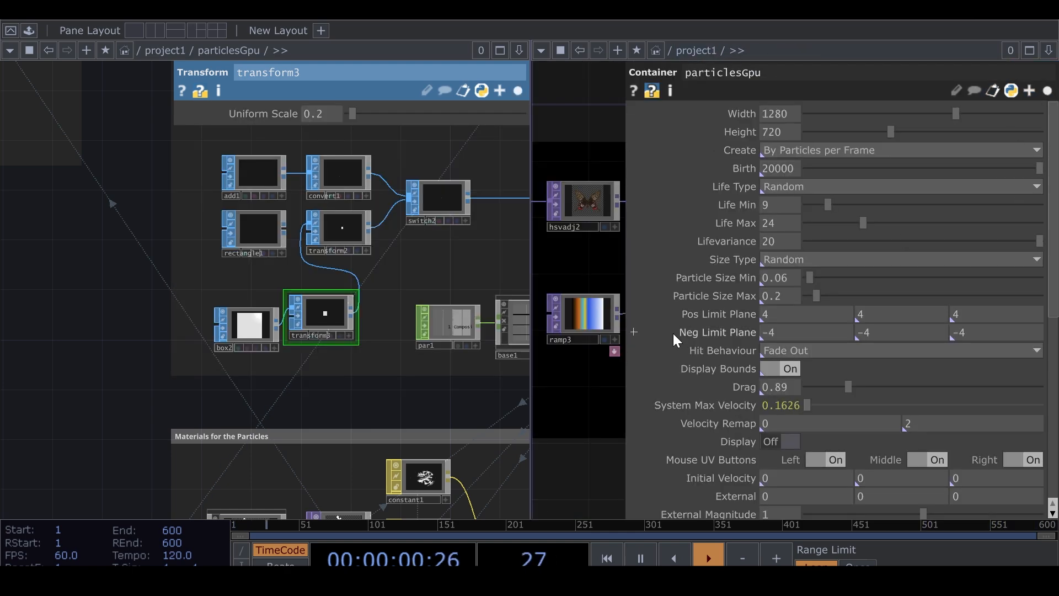
# Set the particlesGpu Material to Phong with the Square texture, and return to showing only non-default parameters.
pyautogui.click(577, 310)
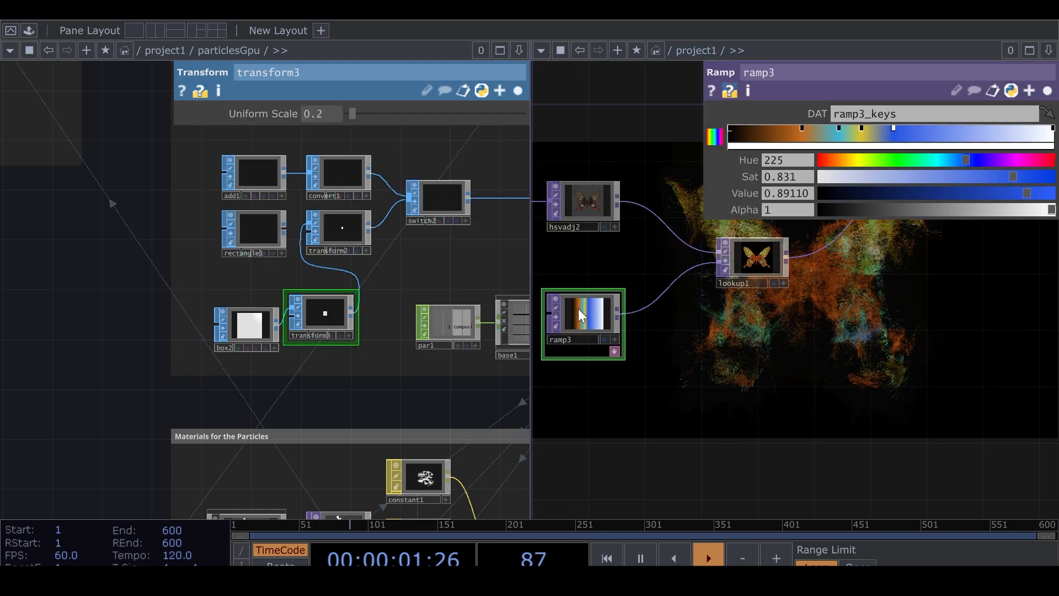
pyautogui.moveTo(727, 367); pyautogui.dragTo(756, 431)
pyautogui.moveTo(880, 390); pyautogui.dragTo(754, 476)
pyautogui.click(867, 336)
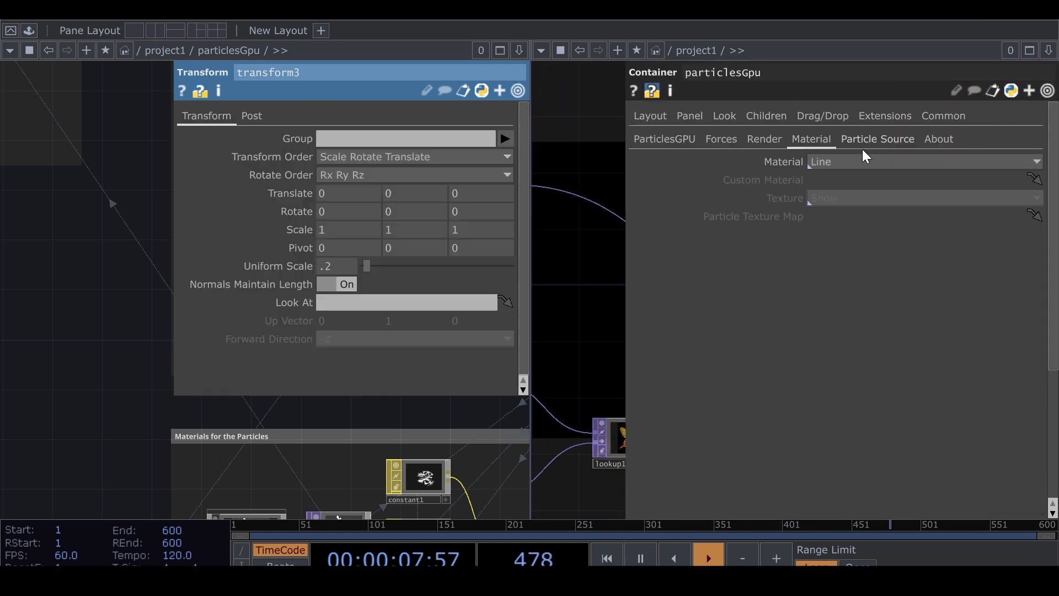
pyautogui.click(822, 160)
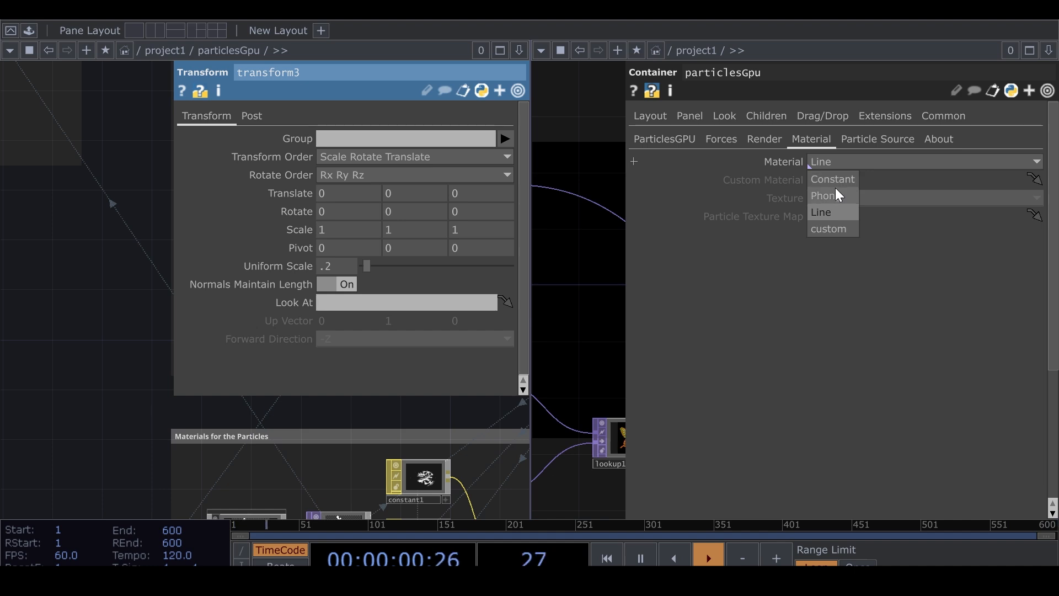
pyautogui.click(835, 196)
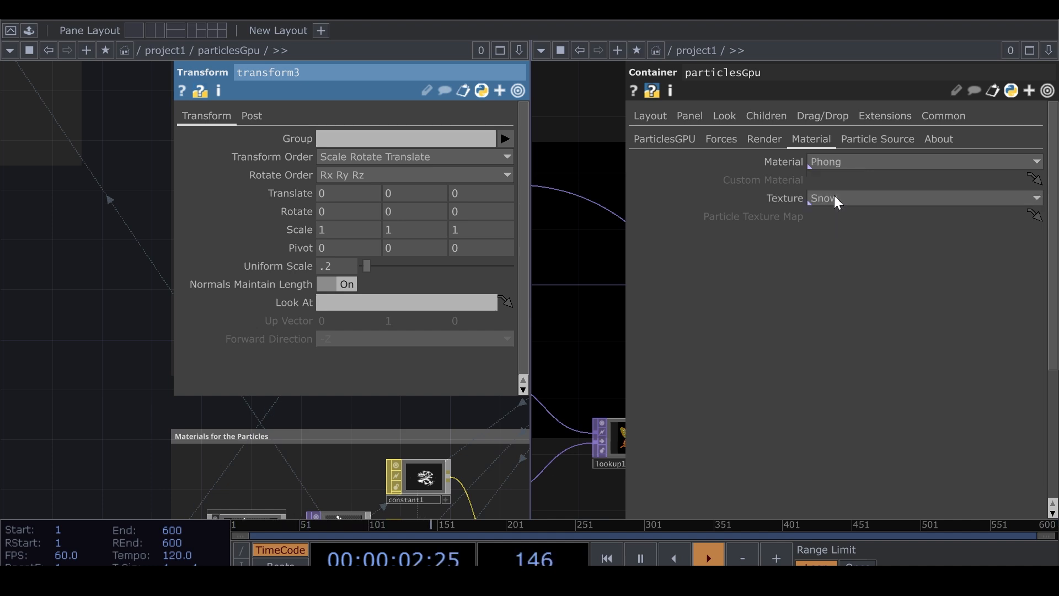
pyautogui.click(837, 198)
pyautogui.click(836, 227)
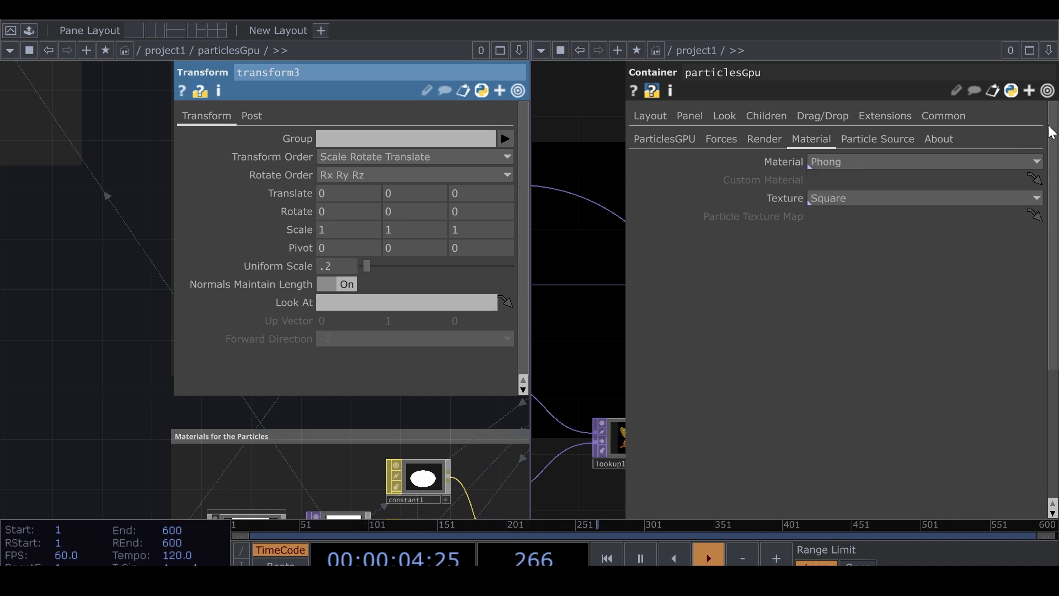
pyautogui.click(1048, 91)
# Examine the new box-shaped particles up close in the particlesGpu, level1 and comp1 outputs and the background render.
pyautogui.click(618, 446)
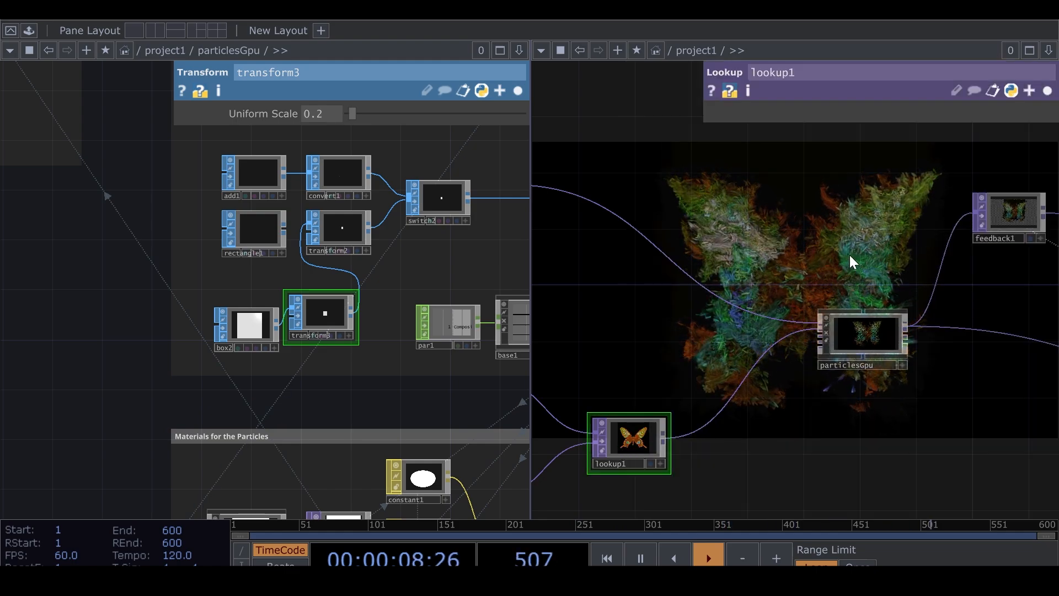
pyautogui.scroll(6, 800, 337)
pyautogui.scroll(3, 800, 338)
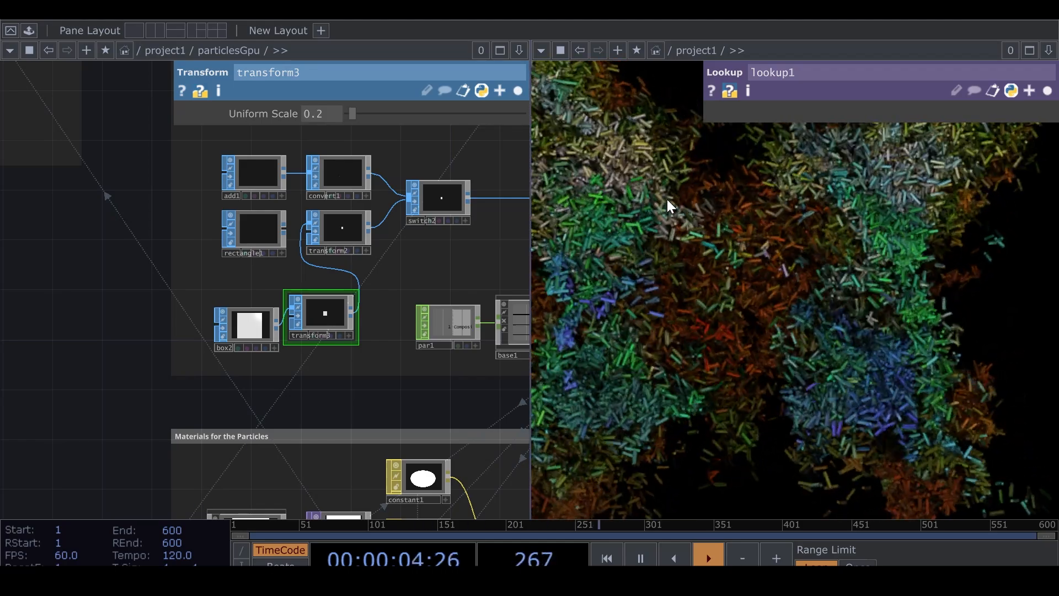
pyautogui.scroll(-3, 761, 313)
pyautogui.scroll(-3, 761, 312)
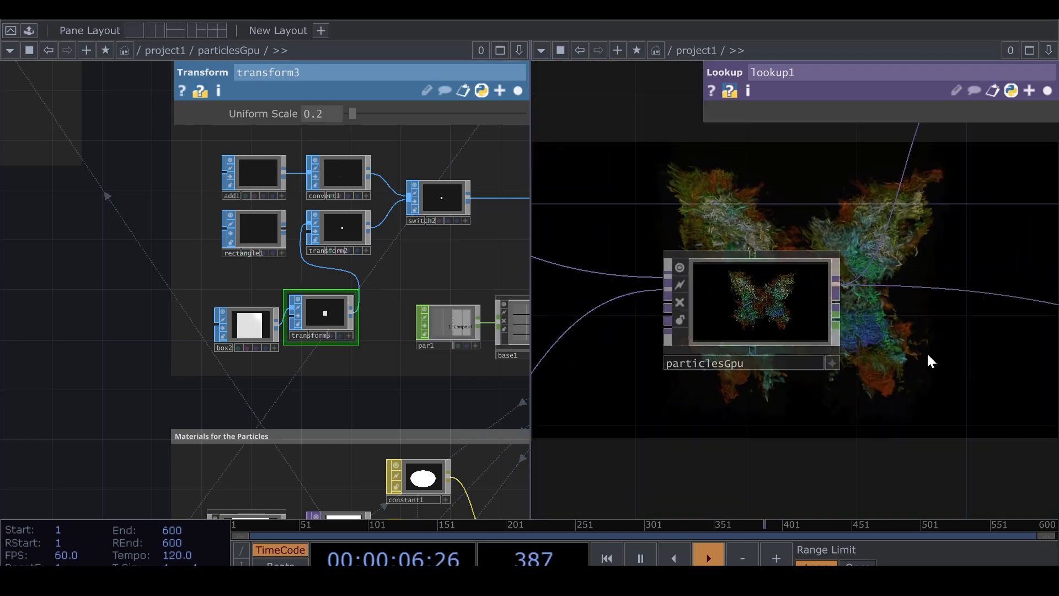
pyautogui.moveTo(810, 370); pyautogui.dragTo(576, 388)
pyautogui.moveTo(945, 412); pyautogui.dragTo(655, 416)
pyautogui.moveTo(861, 342); pyautogui.dragTo(712, 392)
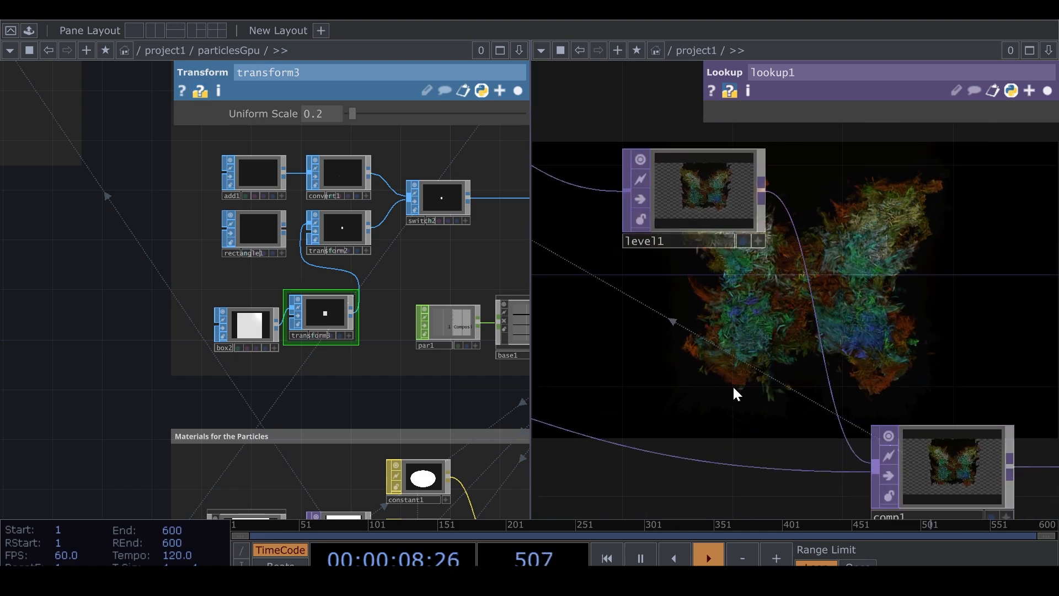
pyautogui.moveTo(843, 244); pyautogui.dragTo(754, 81)
pyautogui.moveTo(881, 352); pyautogui.dragTo(730, 312)
pyautogui.moveTo(729, 281); pyautogui.dragTo(698, 188, button='middle')
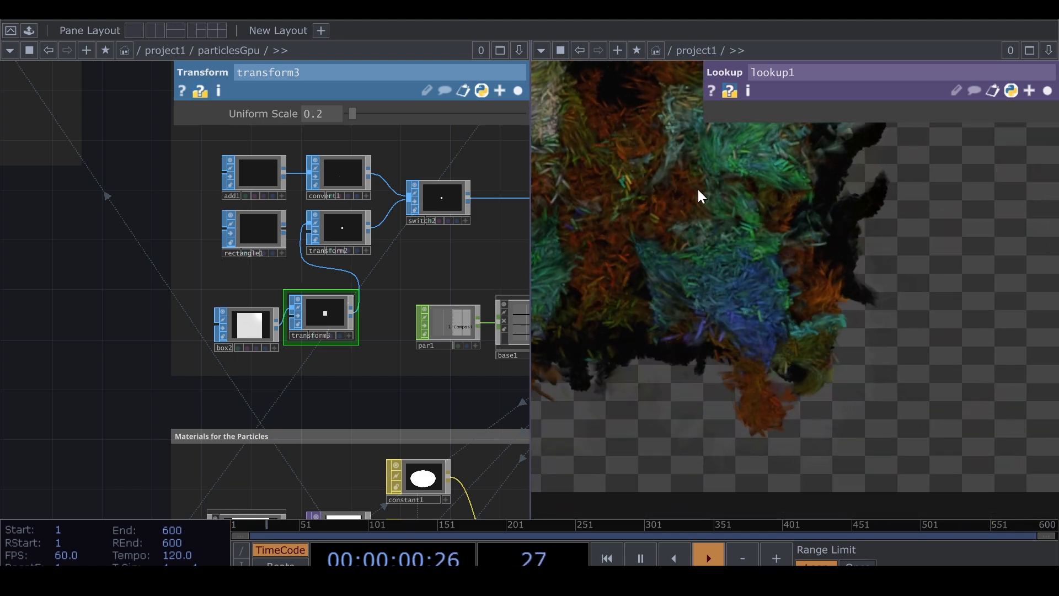
pyautogui.scroll(4, 697, 190)
pyautogui.scroll(-6, 700, 188)
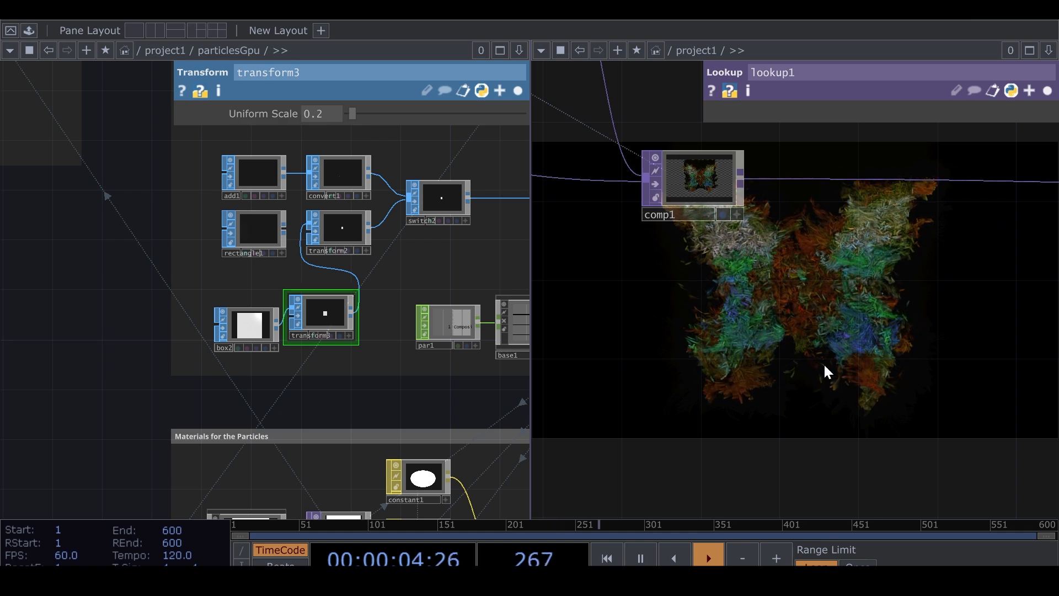
pyautogui.moveTo(661, 353)
pyautogui.mouseDown()
pyautogui.moveTo(823, 369)
pyautogui.moveTo(944, 398)
pyautogui.mouseUp()
pyautogui.moveTo(822, 370); pyautogui.dragTo(1056, 407)
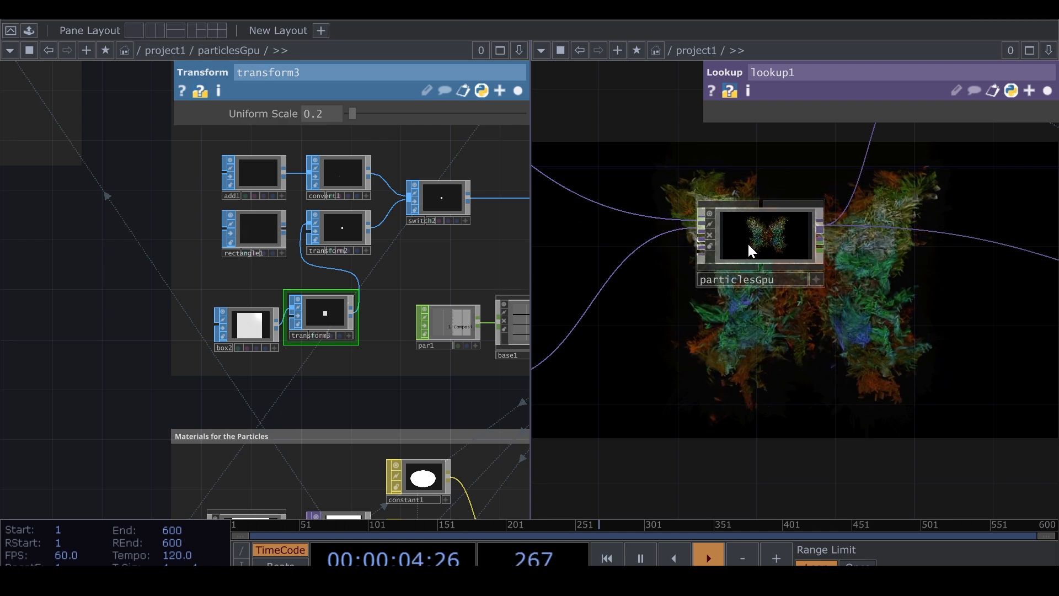
# Bring up the full instancing parameters of geo_particles inside particlesGpu and try the r channel for Scale Z.
pyautogui.moveTo(334, 287); pyautogui.dragTo(247, 285)
pyautogui.moveTo(358, 272); pyautogui.dragTo(303, 293)
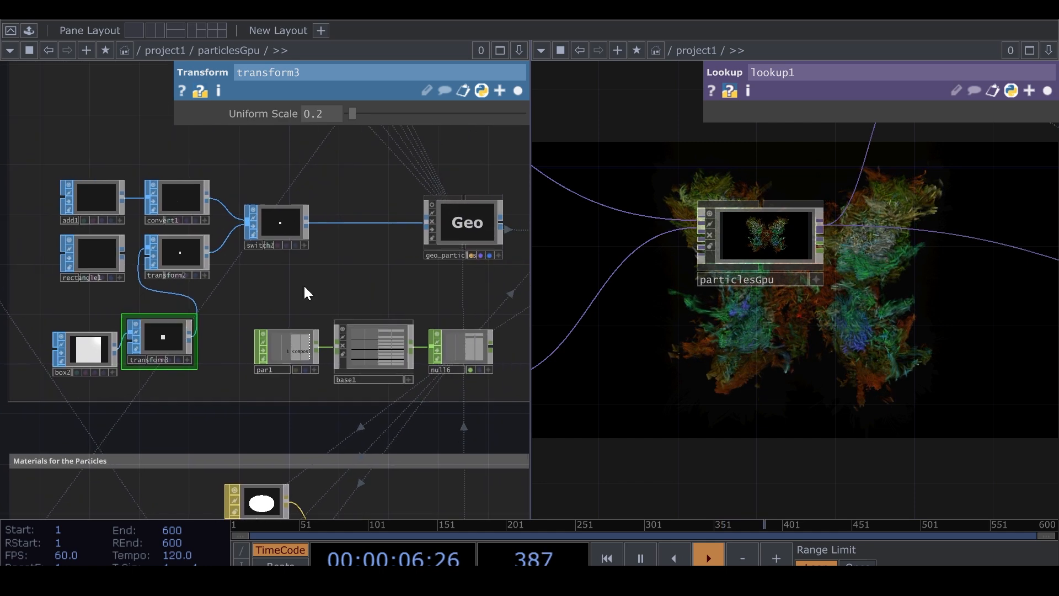
pyautogui.click(470, 237)
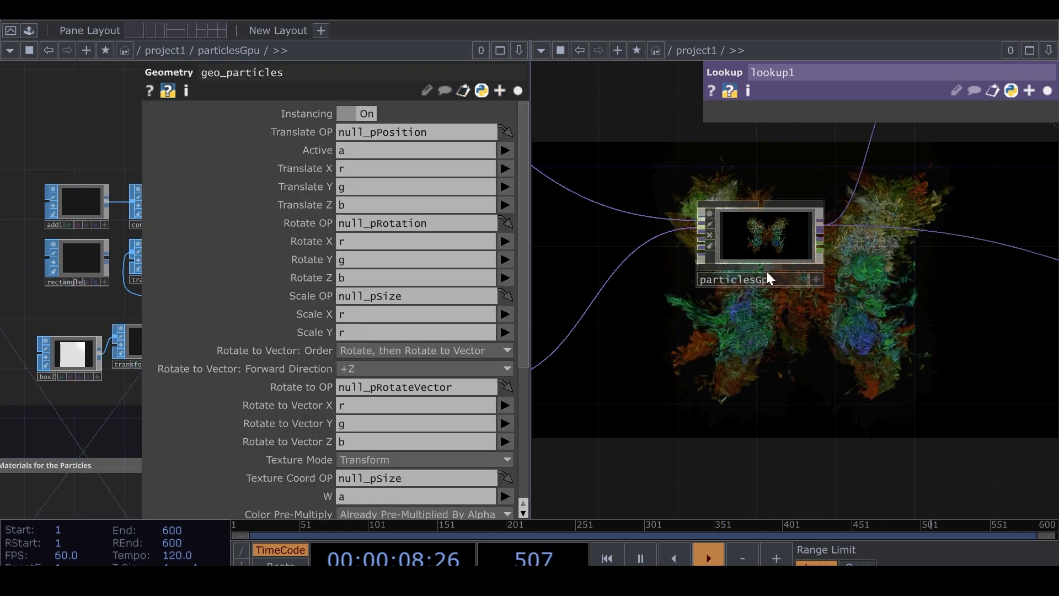
pyautogui.scroll(-3, 408, 353)
pyautogui.scroll(-8, 409, 447)
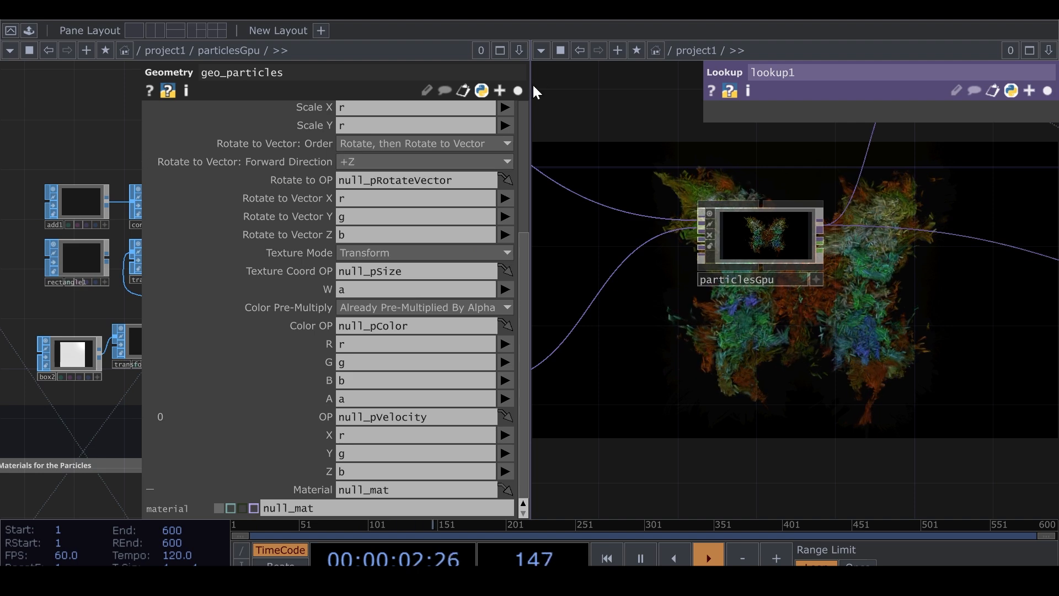
pyautogui.click(517, 89)
pyautogui.write('r')
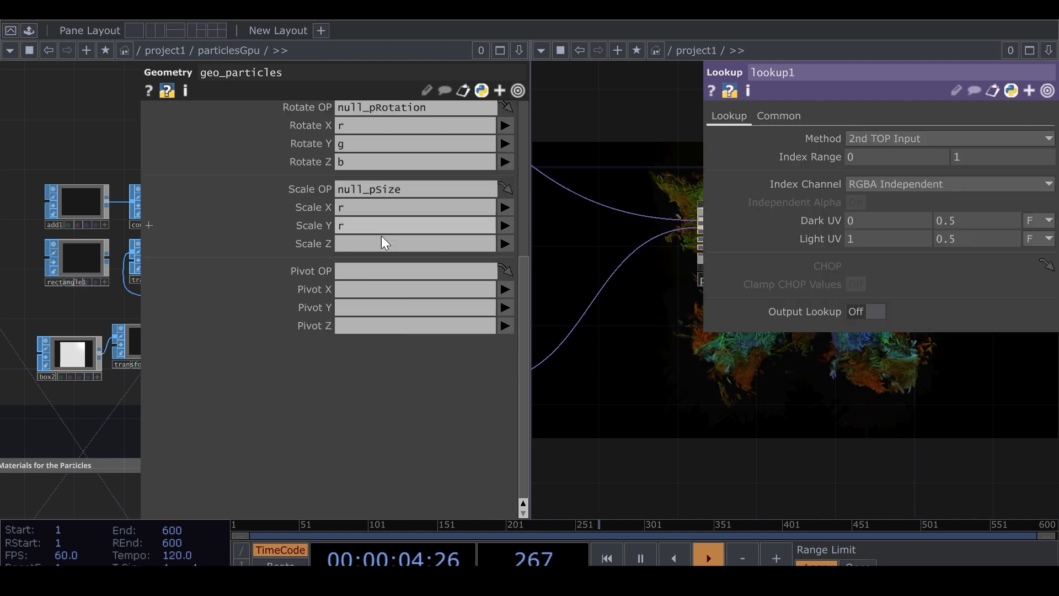
pyautogui.scroll(5, 382, 236)
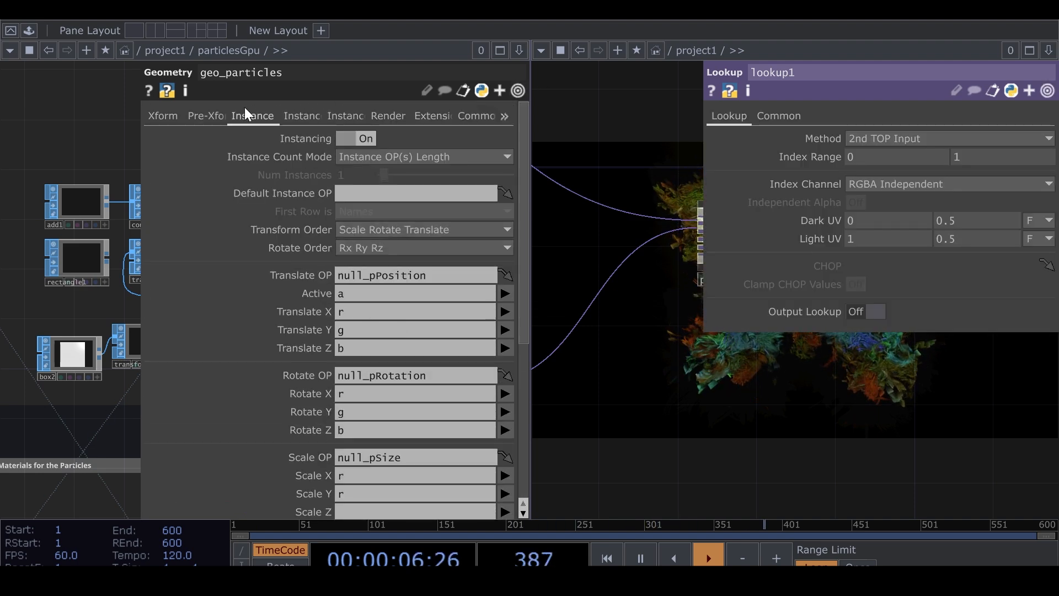
# Clear the instance Scale X and Scale Y channels of geo_particles and hide the default parameters again.
pyautogui.scroll(-6, 342, 292)
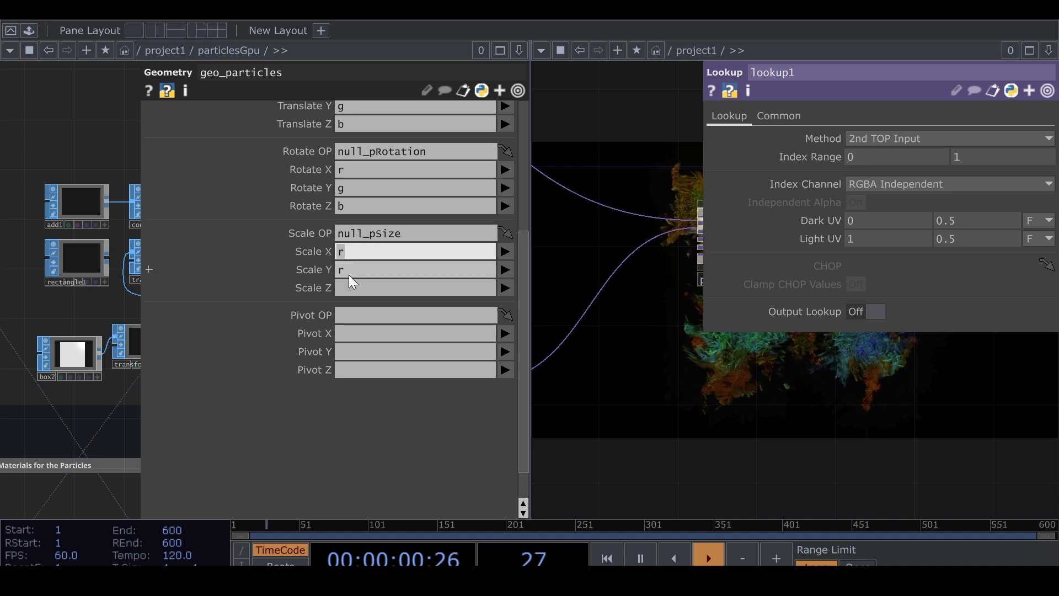
pyautogui.press('BackSpace')
pyautogui.moveTo(348, 272); pyautogui.dragTo(334, 265)
pyautogui.press('BackSpace')
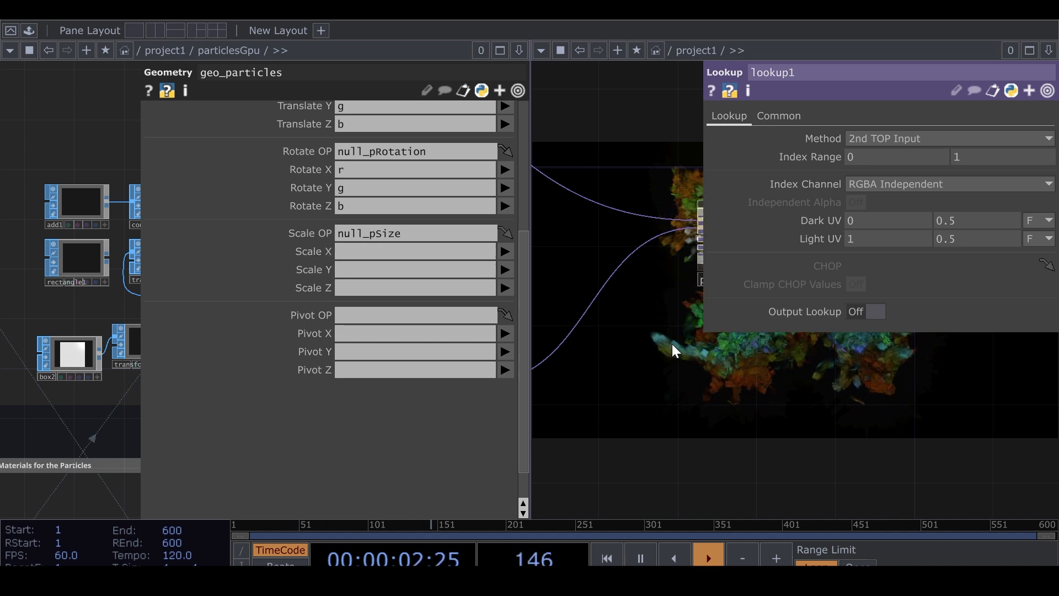
pyautogui.click(1047, 92)
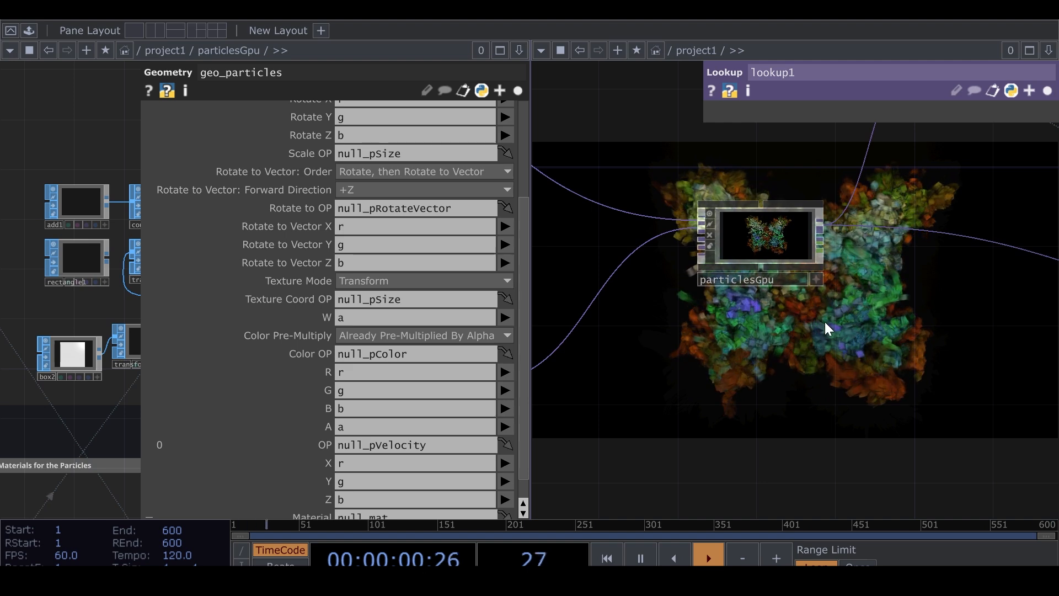
# Try a Uniform Scale of 1 on transform3.
pyautogui.moveTo(84, 402); pyautogui.dragTo(65, 412)
pyautogui.click(112, 373)
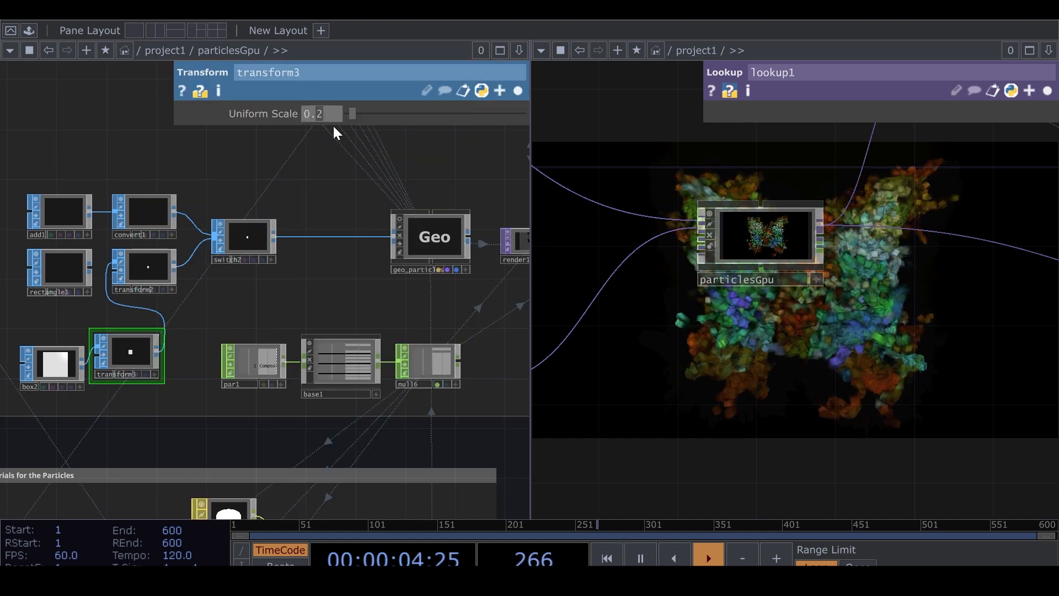
pyautogui.write('1')
pyautogui.press('Return')
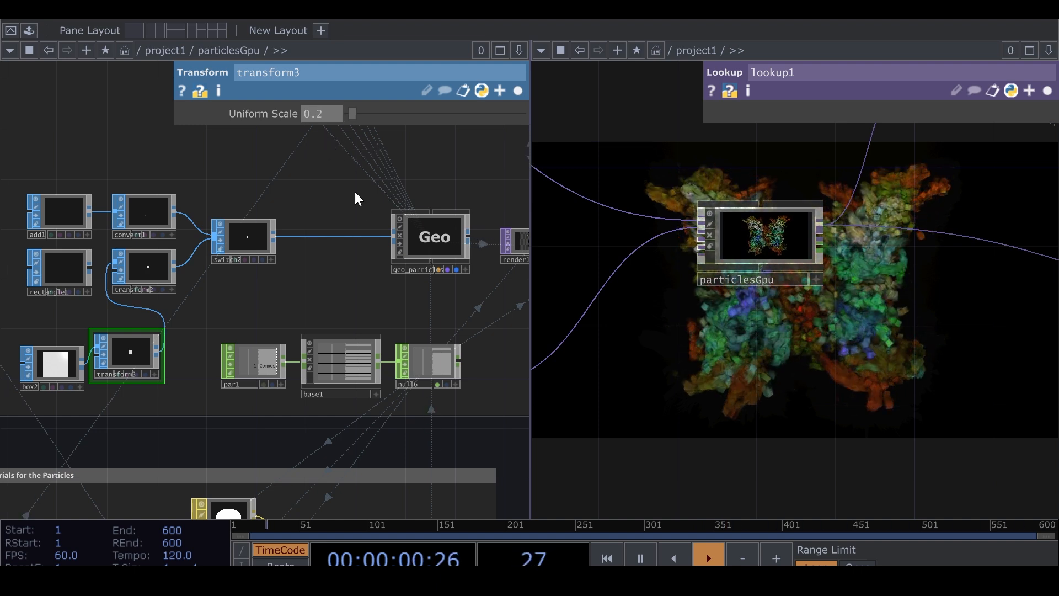
# Show the full parameters of geo_particles and set its instance Scale X and Scale Y to the r channel.
pyautogui.click(432, 248)
pyautogui.scroll(-2, 430, 376)
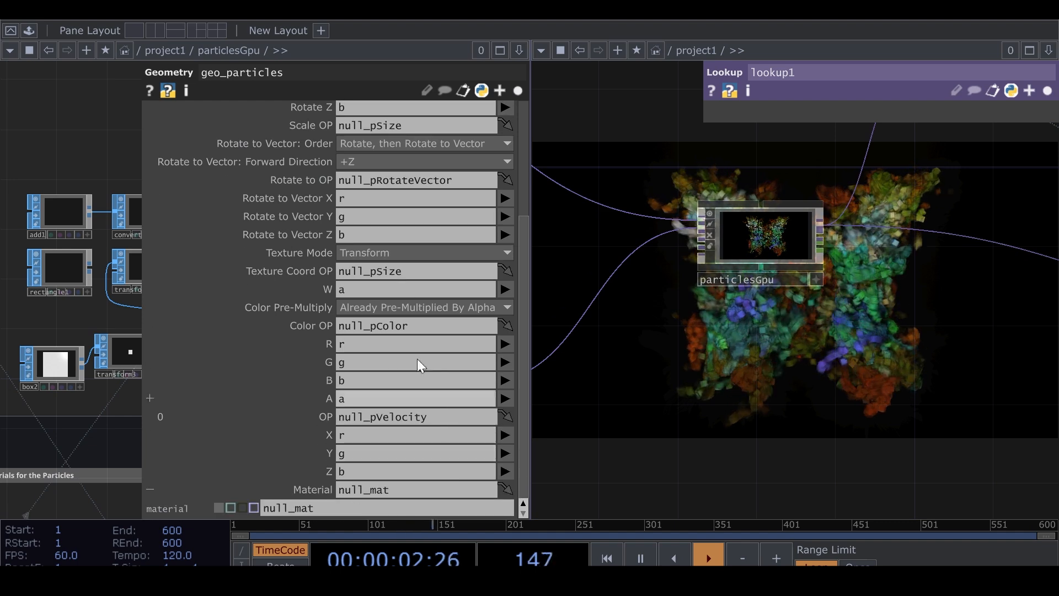
pyautogui.click(517, 90)
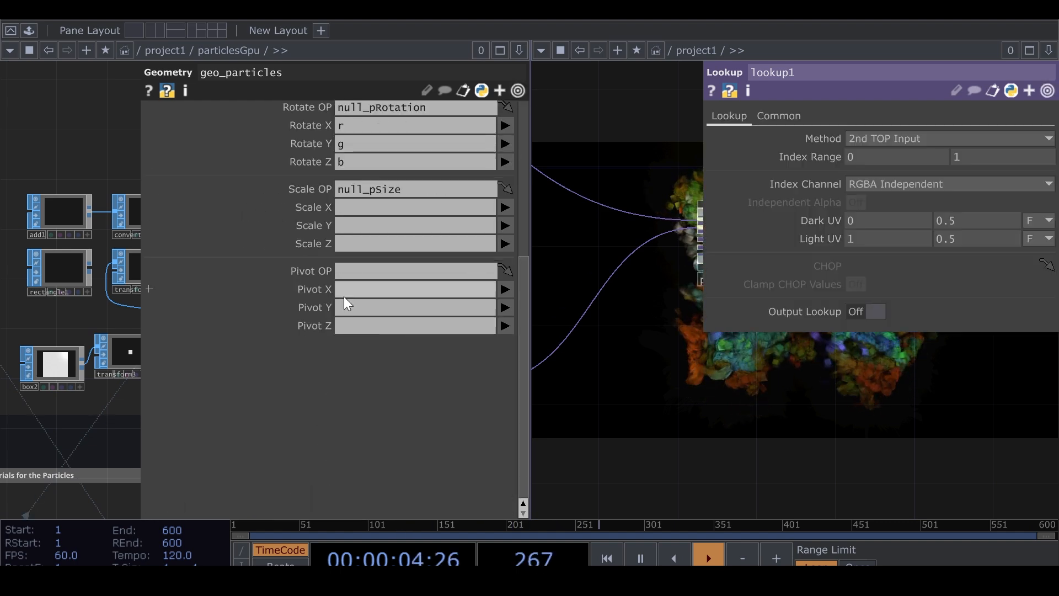
pyautogui.write('r')
pyautogui.click(362, 224)
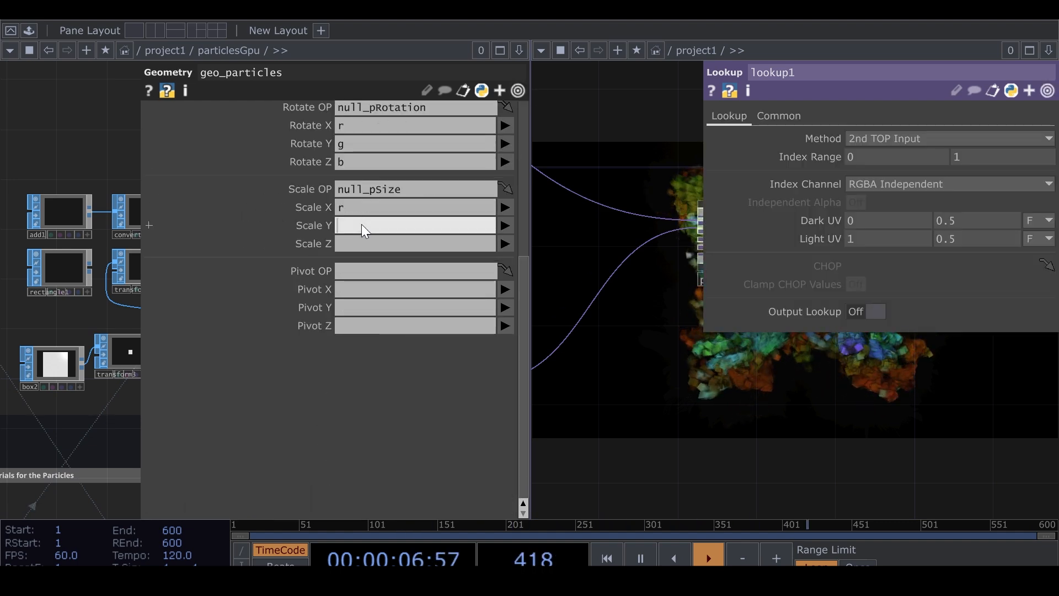
pyautogui.write('r')
pyautogui.click(92, 183)
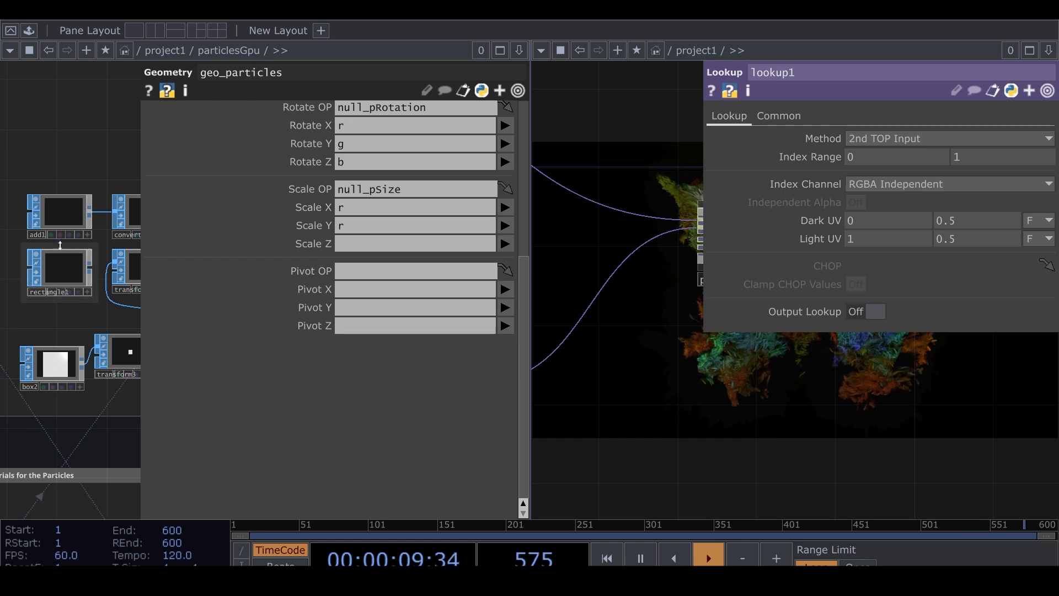
pyautogui.scroll(-5, 96, 254)
pyautogui.scroll(5, 111, 244)
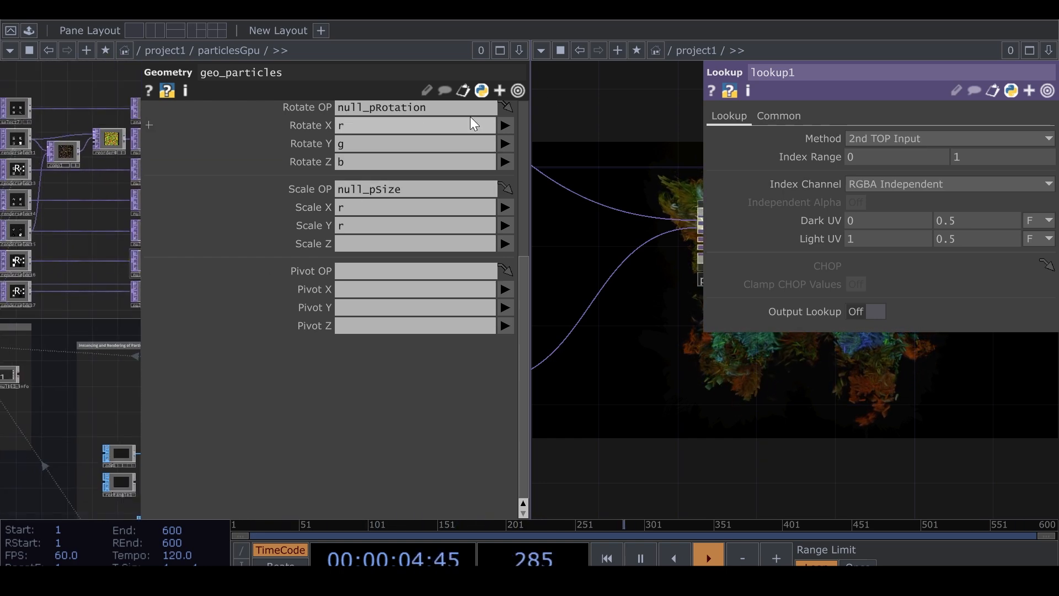
pyautogui.click(21, 291)
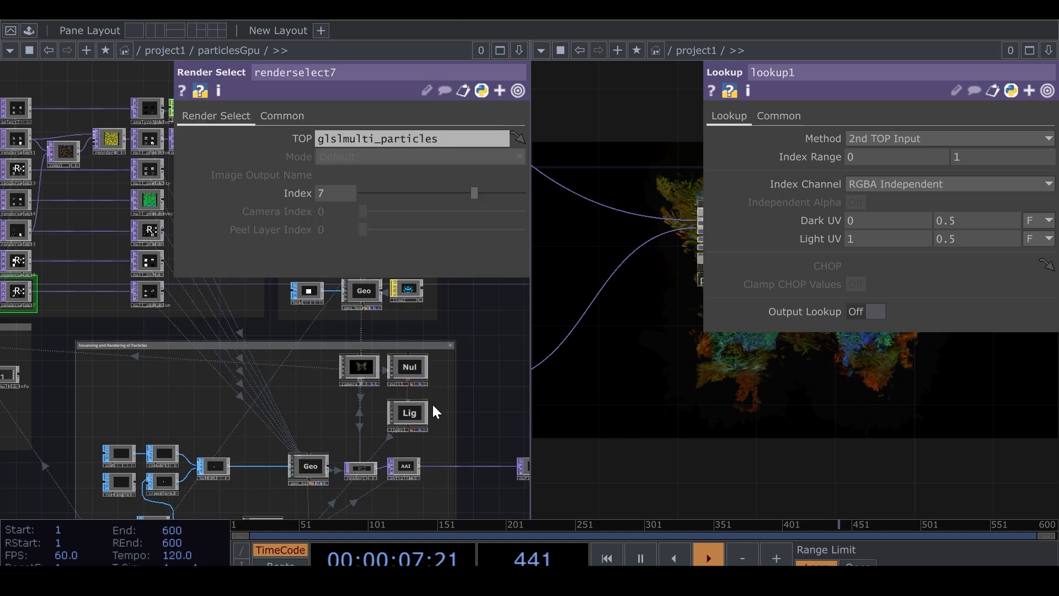
pyautogui.moveTo(433, 408); pyautogui.dragTo(322, 352)
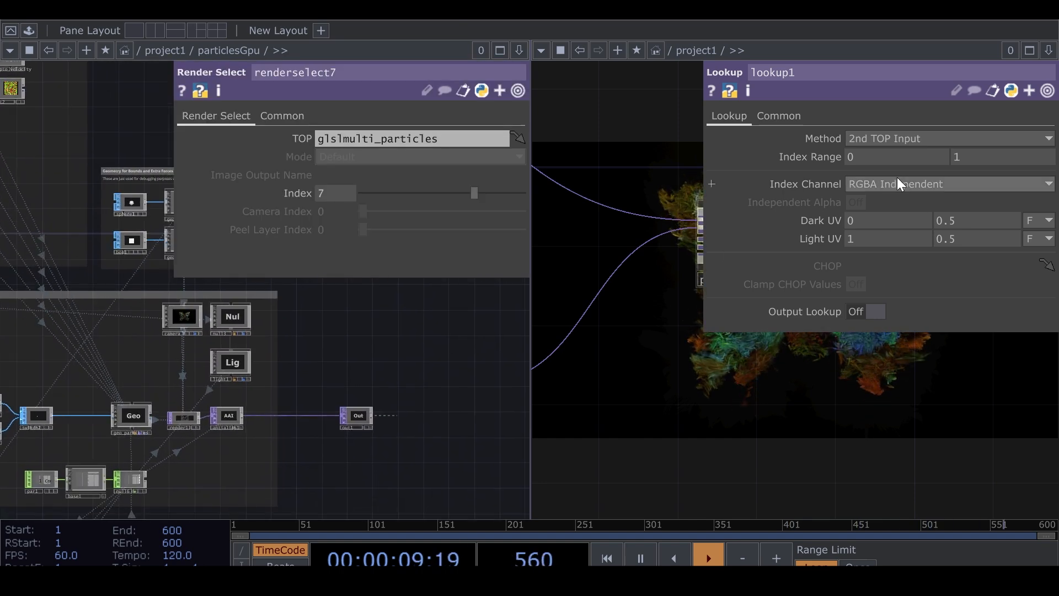
# Hide the default-valued parameters again and switch the workspace to a single-pane layout showing the project1 network.
pyautogui.click(1047, 90)
pyautogui.moveTo(740, 489); pyautogui.dragTo(879, 359)
pyautogui.scroll(-2, 800, 350)
pyautogui.moveTo(796, 350); pyautogui.dragTo(611, 343)
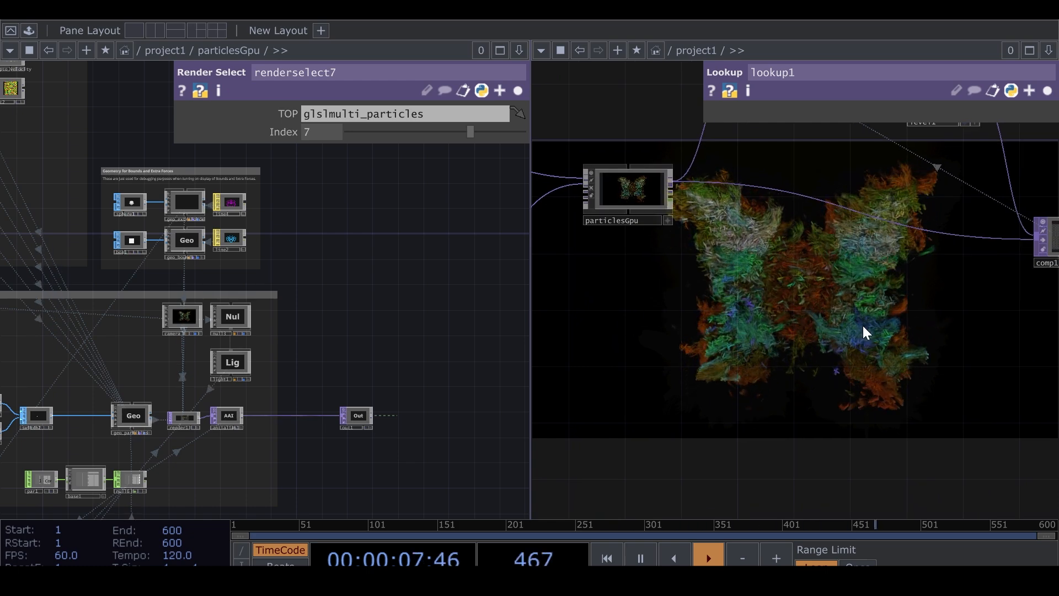
pyautogui.click(138, 31)
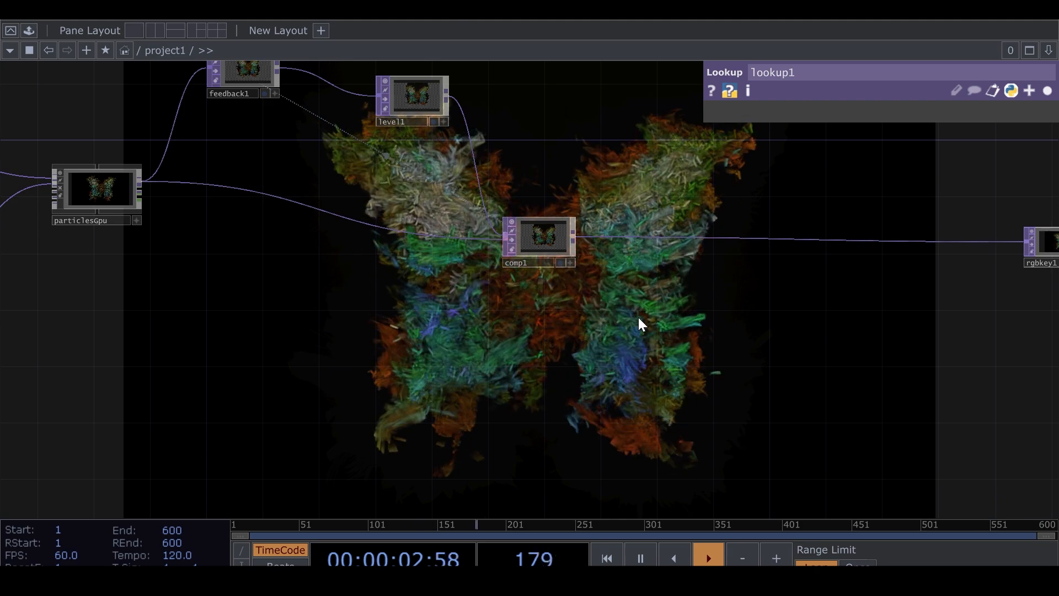
# Insert a Level TOP on the connection between comp1 and rgbkey1.
pyautogui.moveTo(638, 319); pyautogui.dragTo(378, 296)
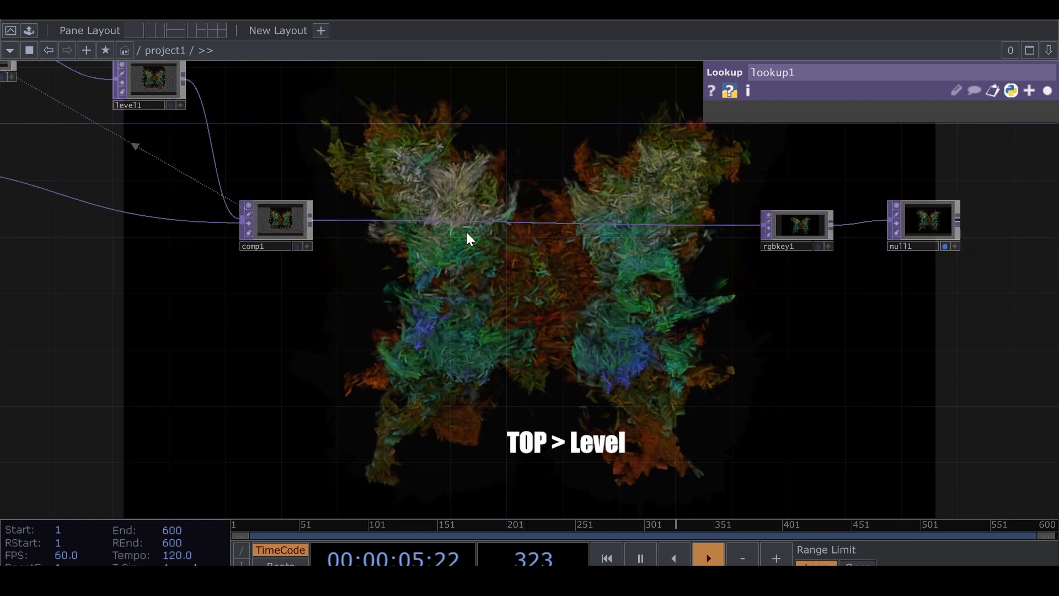
pyautogui.rightClick(442, 221)
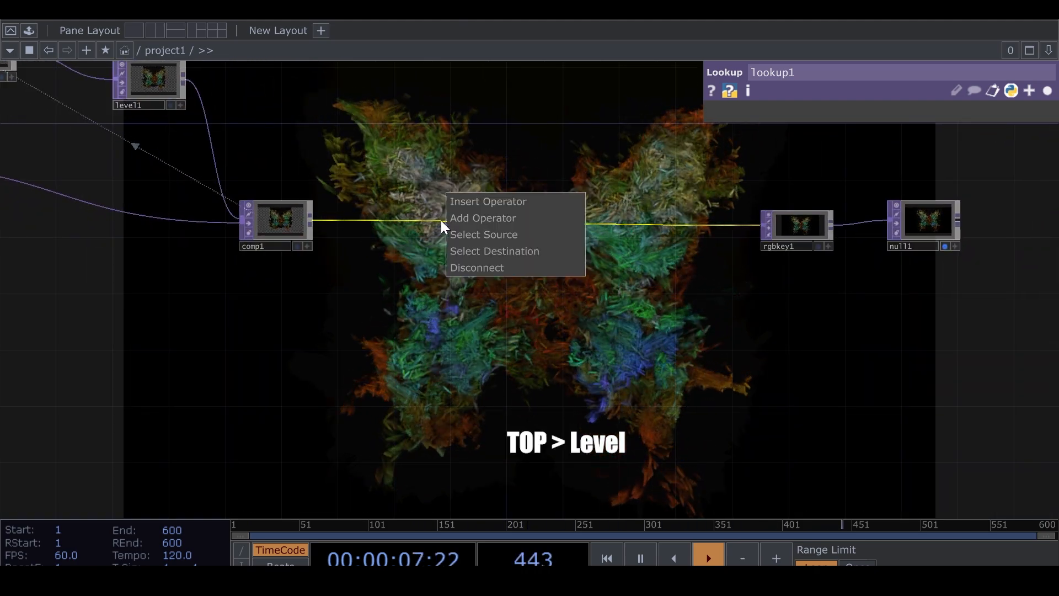
pyautogui.click(472, 202)
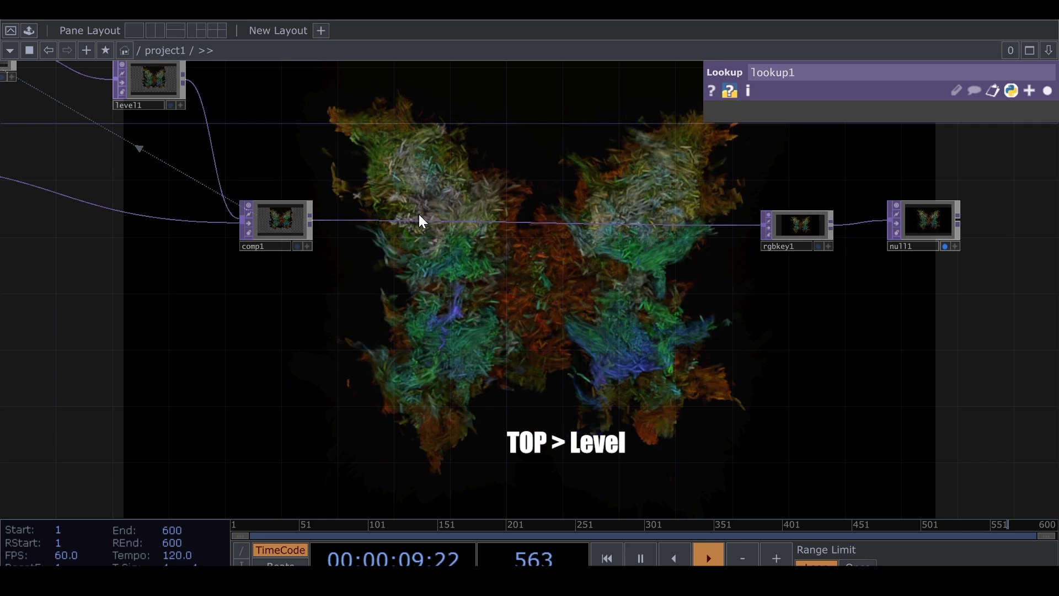
pyautogui.click(462, 209)
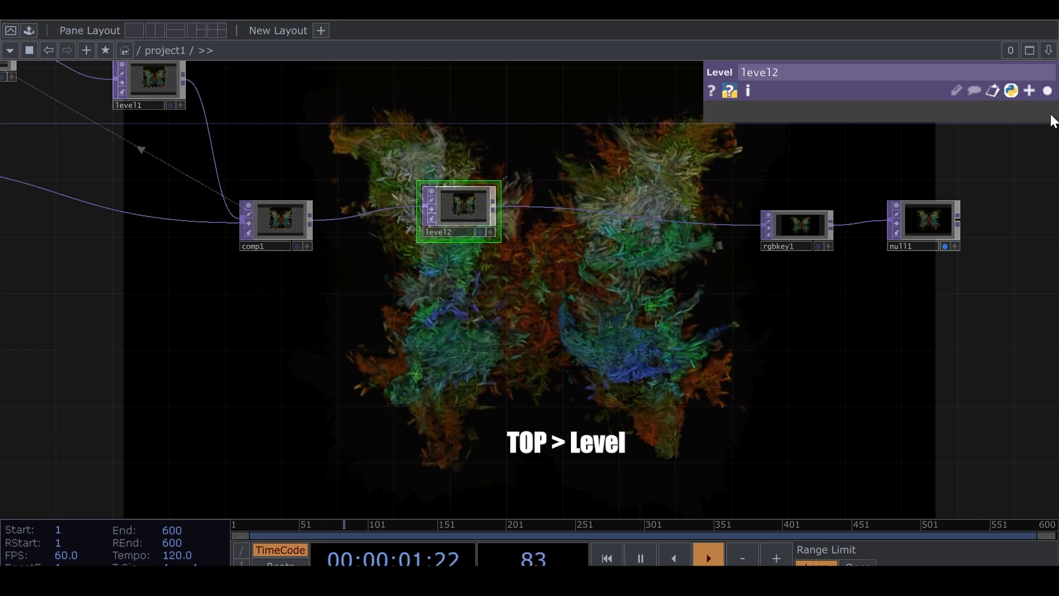
# Show all parameters of level2 and set its Black Level to 0.01 and Brightness 1 to 1.2.
pyautogui.click(1045, 93)
pyautogui.click(896, 177)
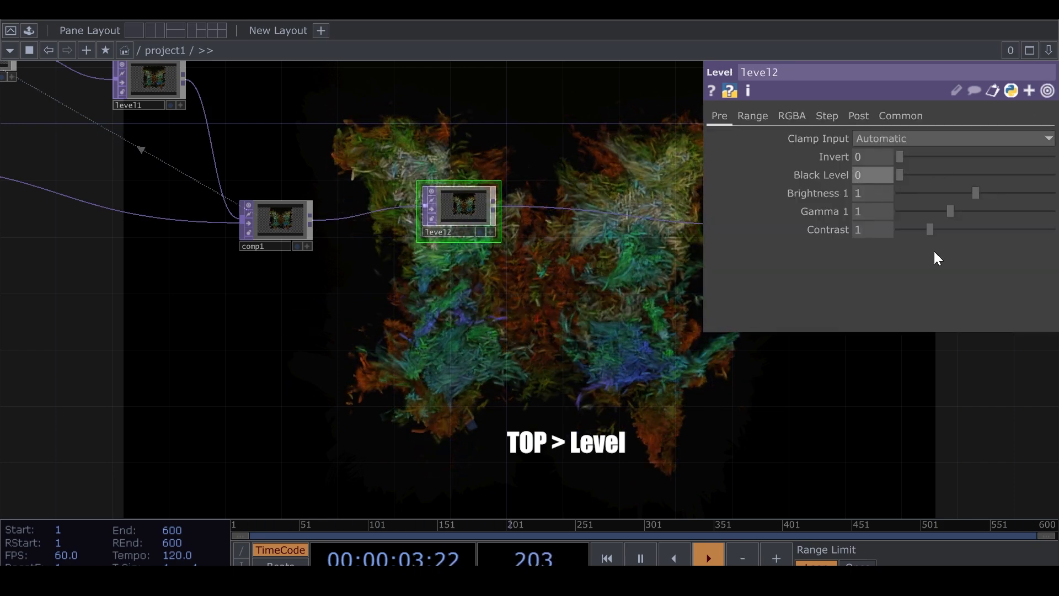
pyautogui.write('.01')
pyautogui.press('Return')
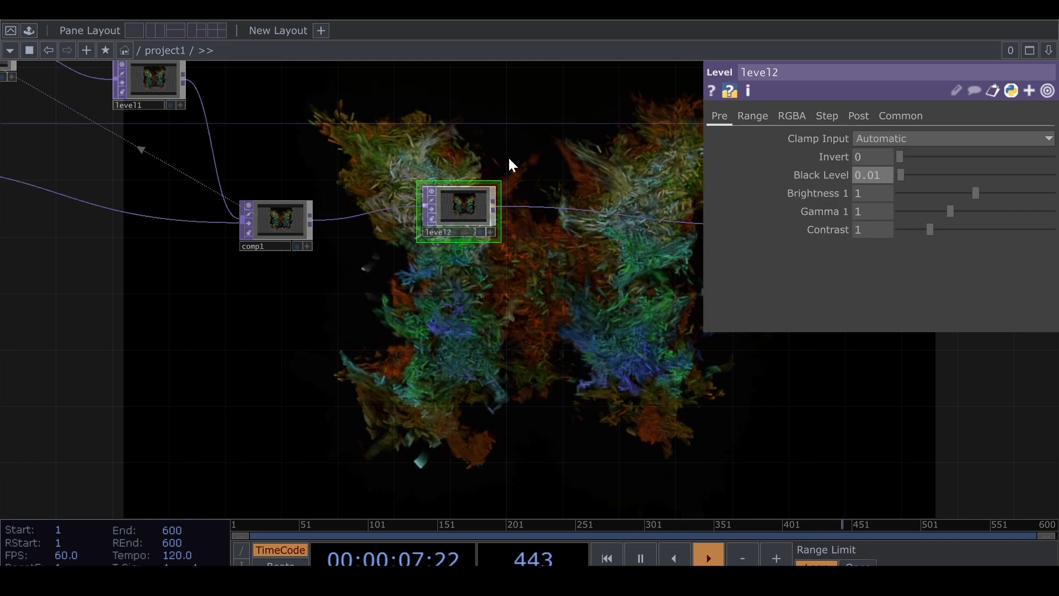
pyautogui.moveTo(552, 289); pyautogui.dragTo(541, 241)
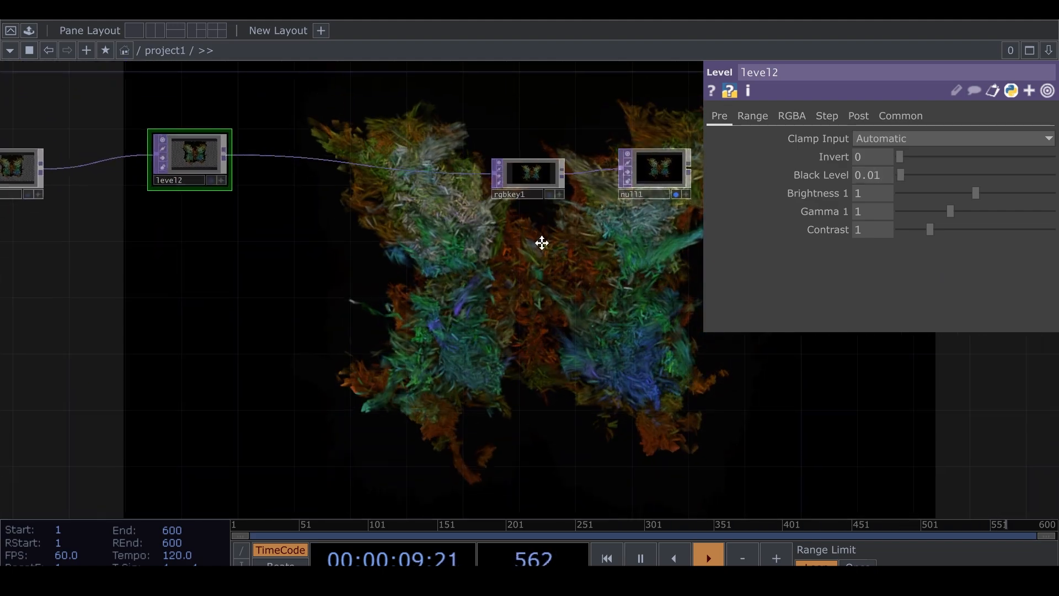
pyautogui.click(877, 194)
pyautogui.write('1.2')
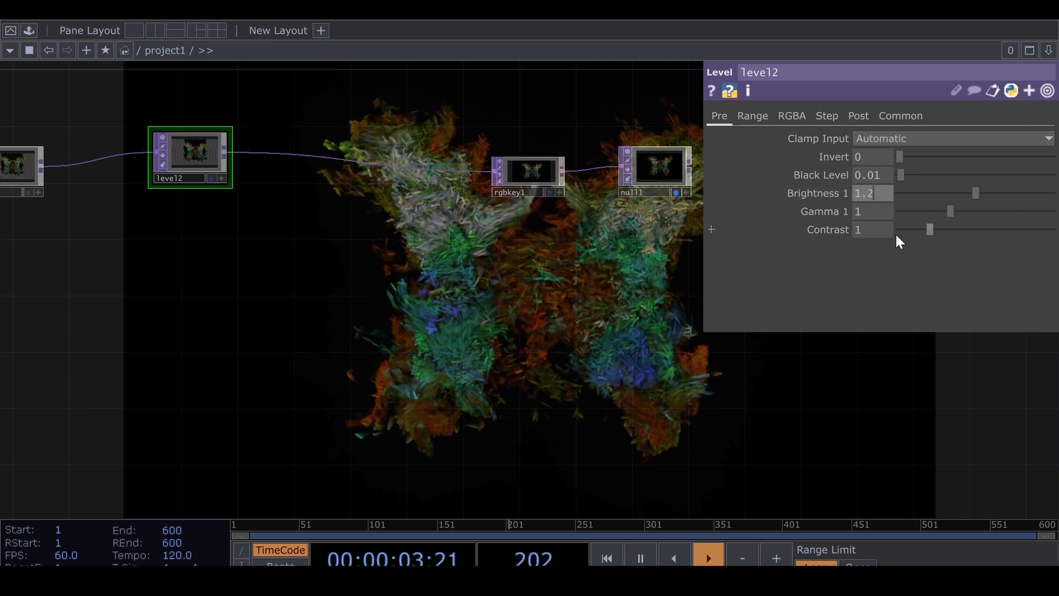
pyautogui.press('Return')
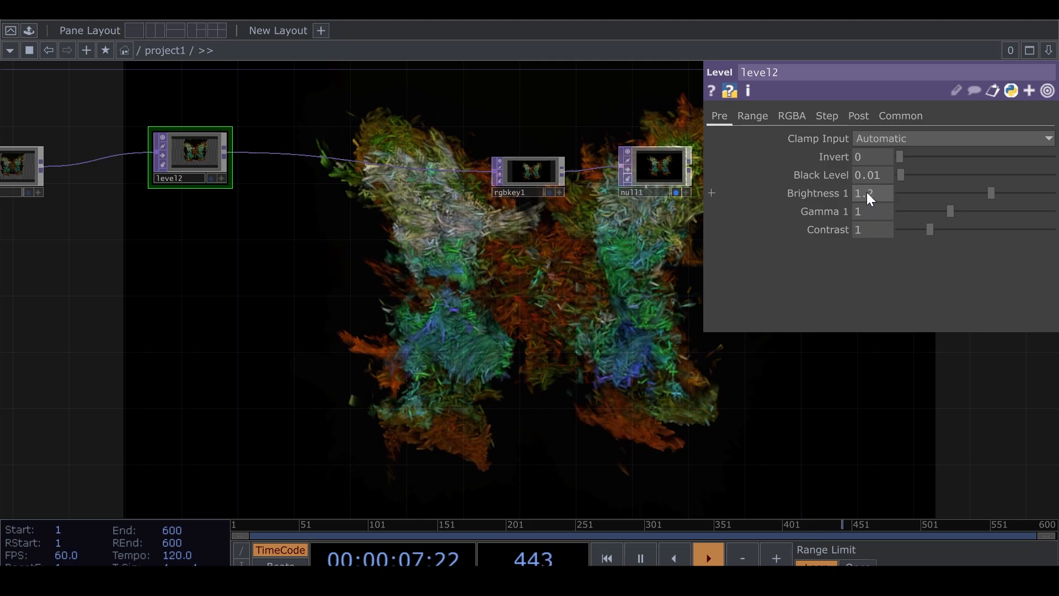
# Try a contrast of 1.1 on the level2 operator.
pyautogui.click(871, 230)
pyautogui.write('1.1')
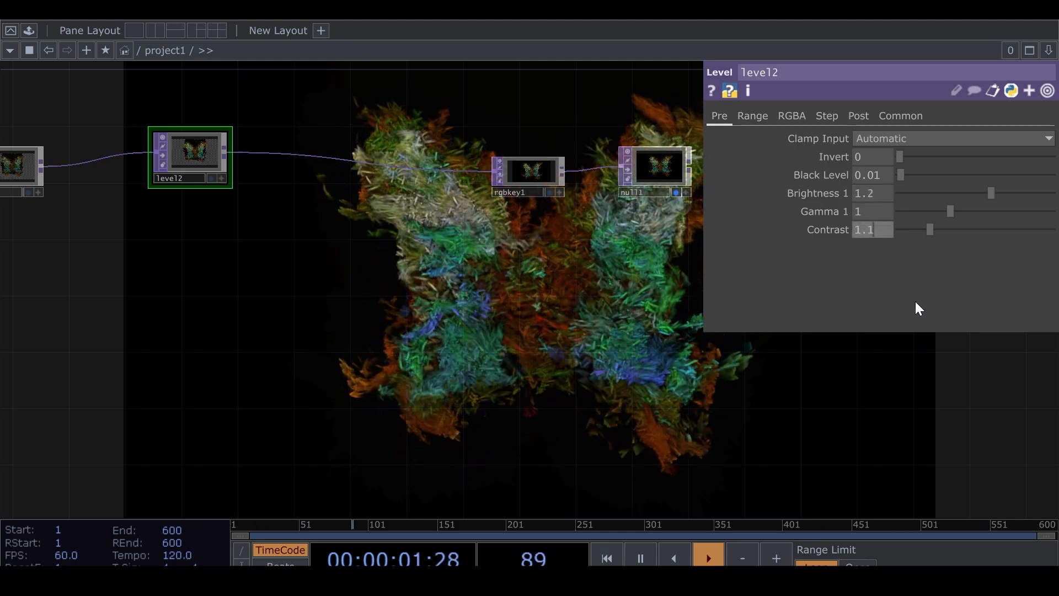
pyautogui.press('Return')
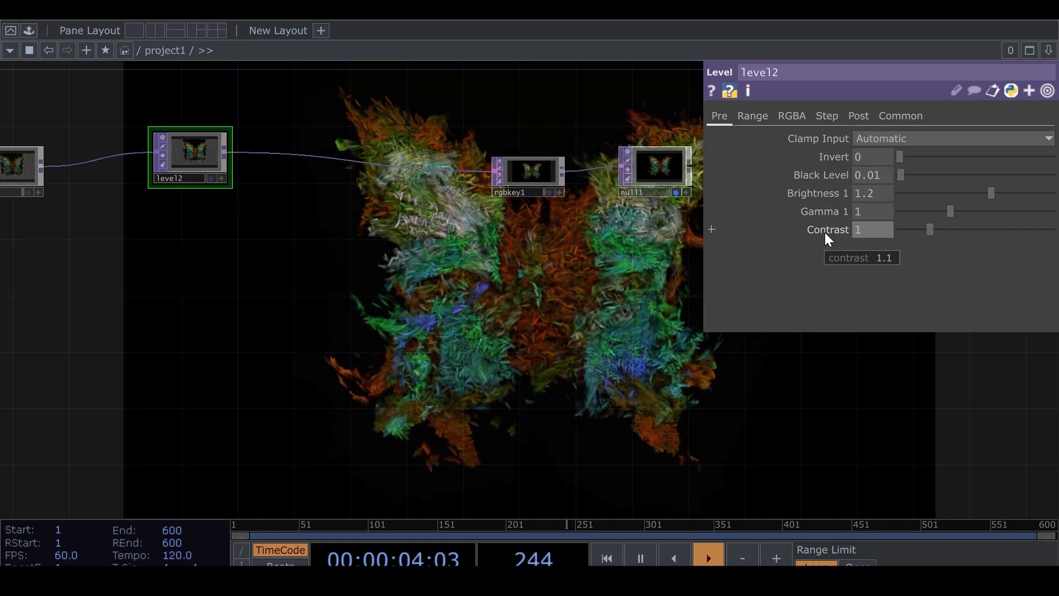
pyautogui.moveTo(436, 348); pyautogui.dragTo(657, 309)
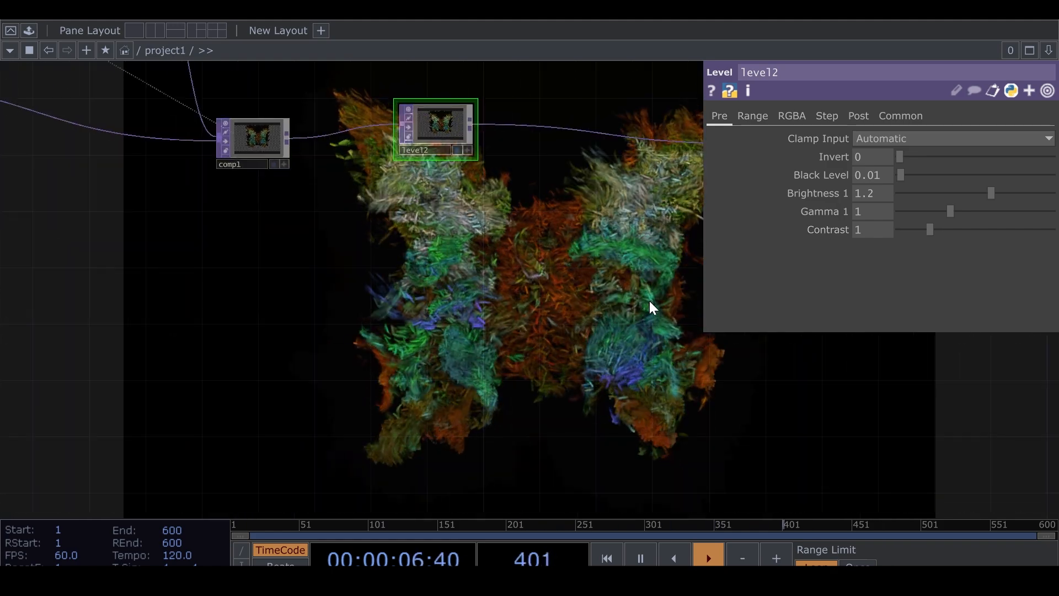
# Set the level2 operator's black level to 0.02 and its contrast to 1.05.
pyautogui.click(883, 176)
pyautogui.press('BackSpace')
pyautogui.write('2')
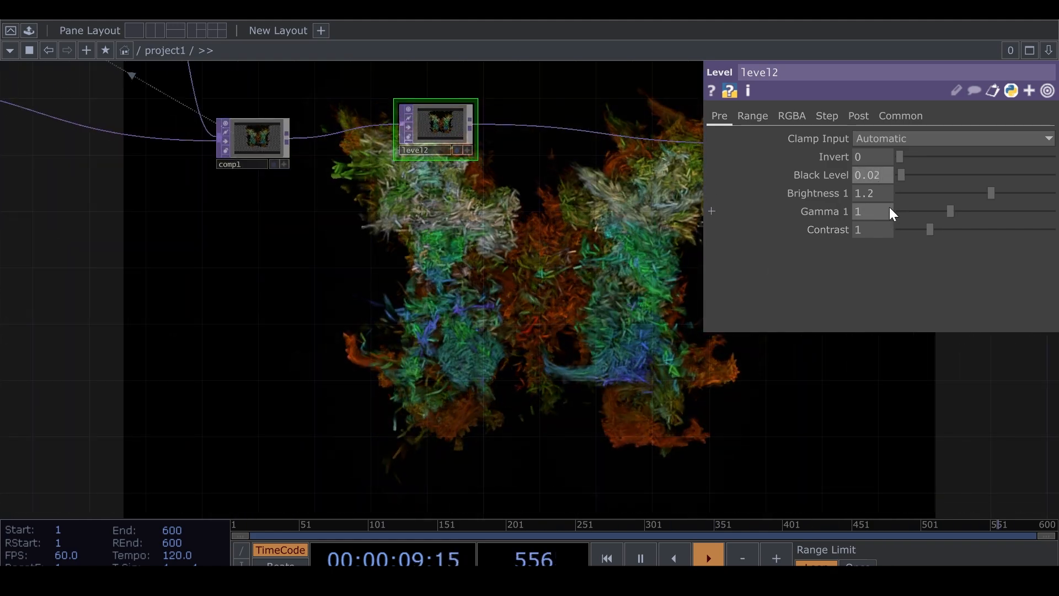
pyautogui.click(867, 235)
pyautogui.write('.05')
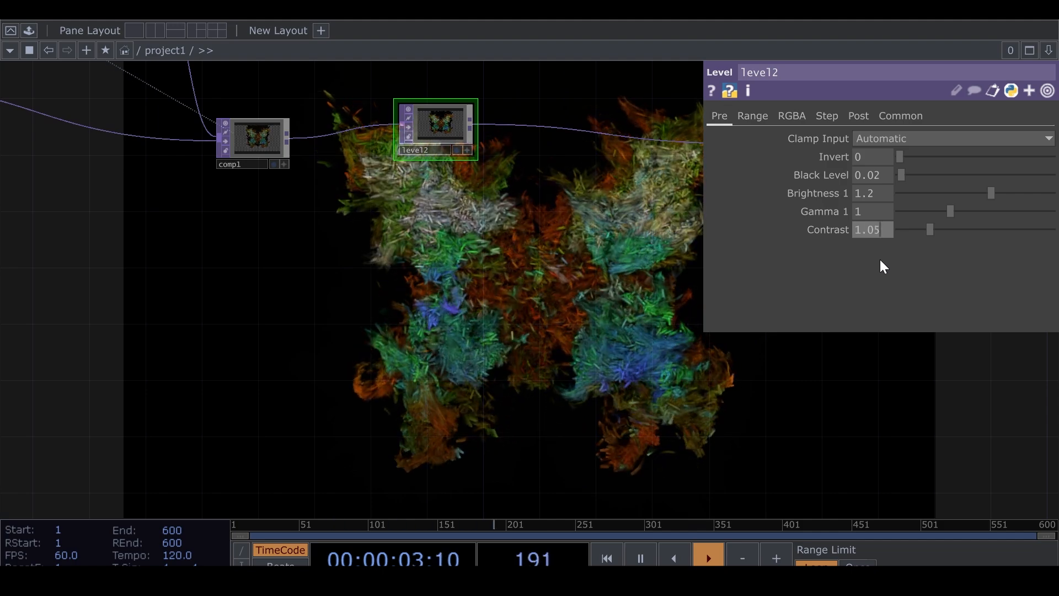
pyautogui.press('Return')
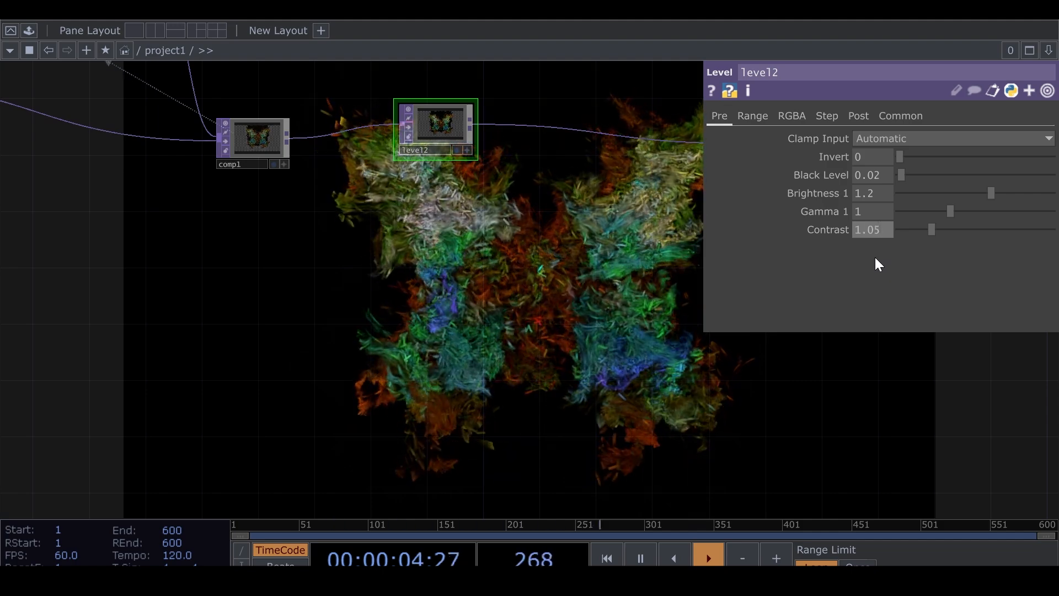
# Set level2's gamma to 1.1 and raise its brightness to 1.33.
pyautogui.click(879, 213)
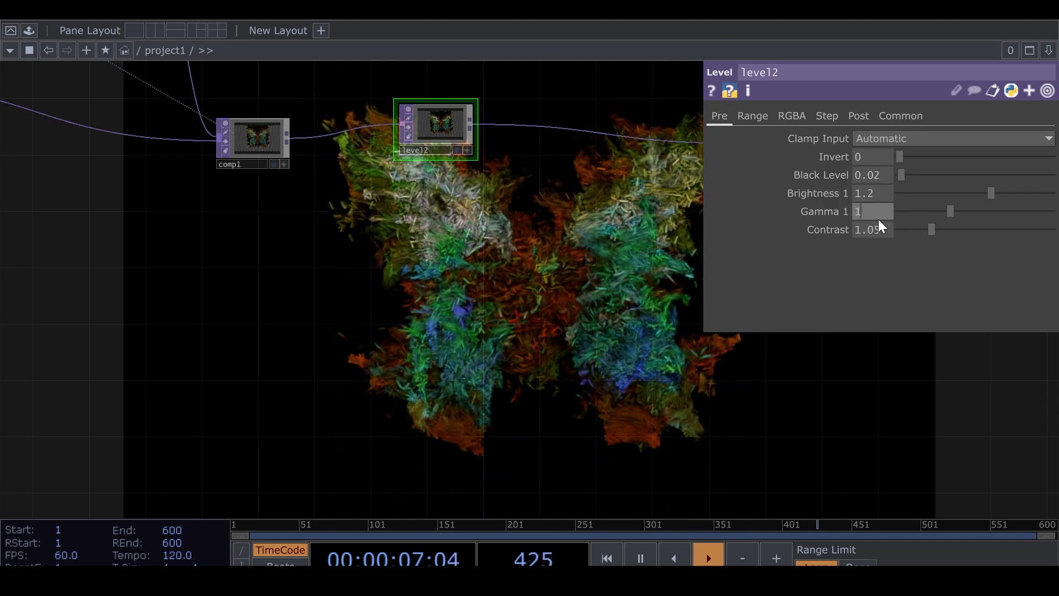
pyautogui.write('.1')
pyautogui.press('Return')
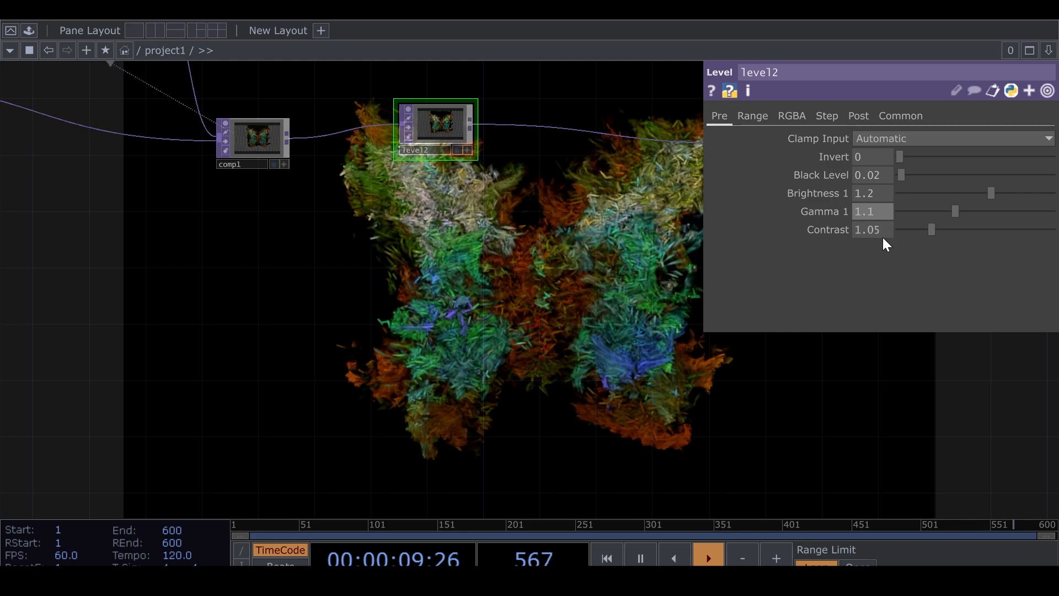
pyautogui.moveTo(607, 391); pyautogui.dragTo(561, 343)
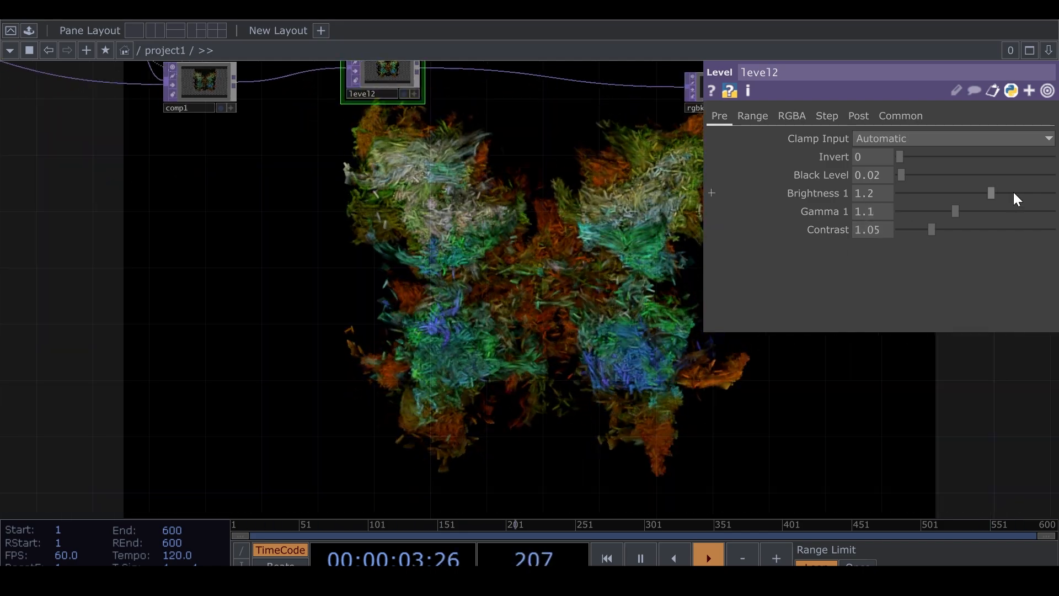
pyautogui.moveTo(992, 193); pyautogui.dragTo(1002, 194)
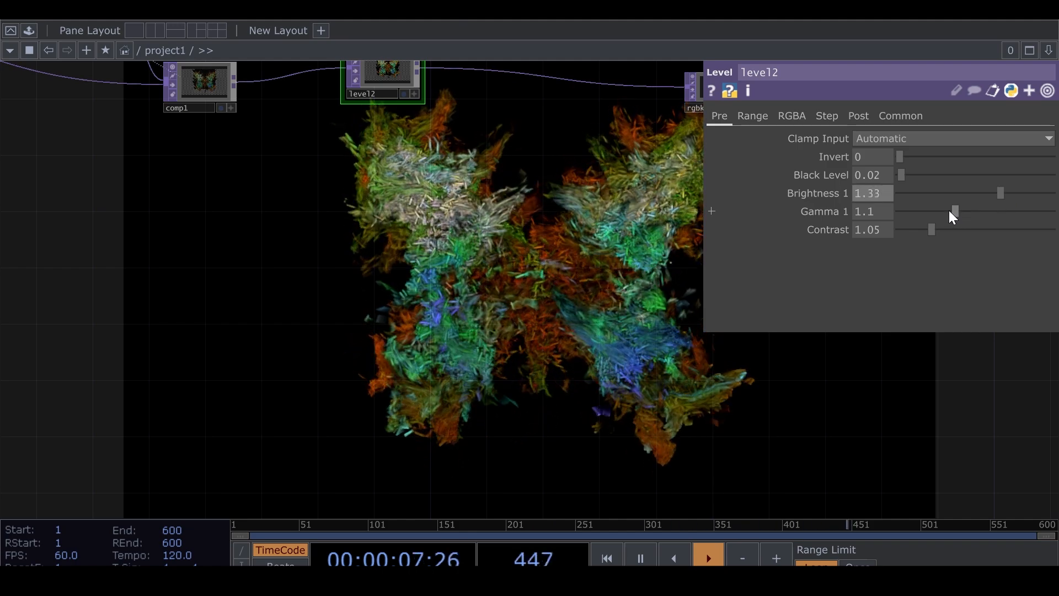
# Add a Composite TOP just below particlesGpu and wire particlesGpu and moviefilein1 into it as first and second inputs.
pyautogui.scroll(-5, 525, 306)
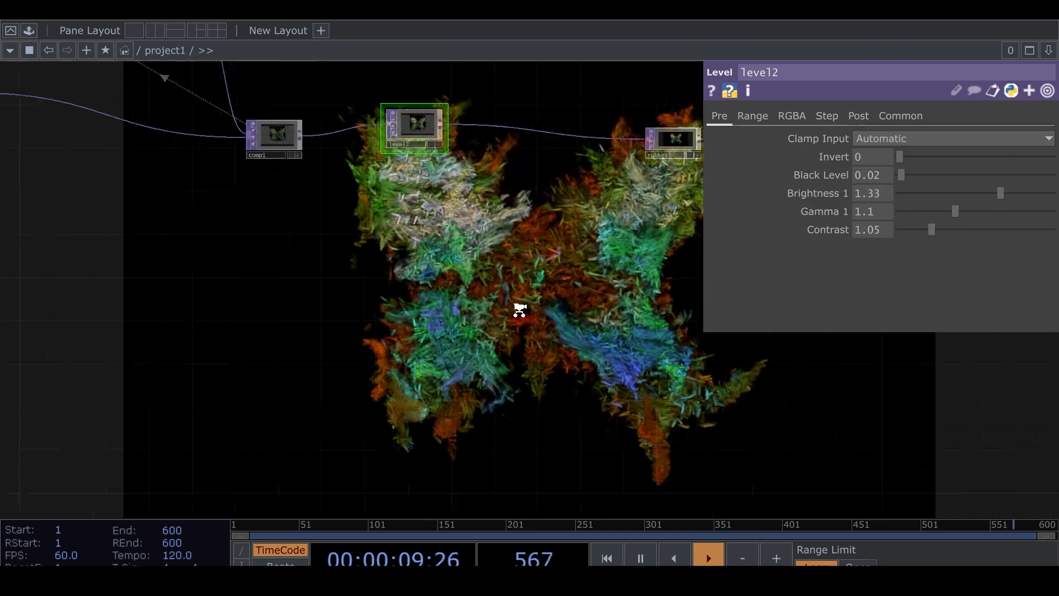
pyautogui.moveTo(252, 274); pyautogui.dragTo(468, 327)
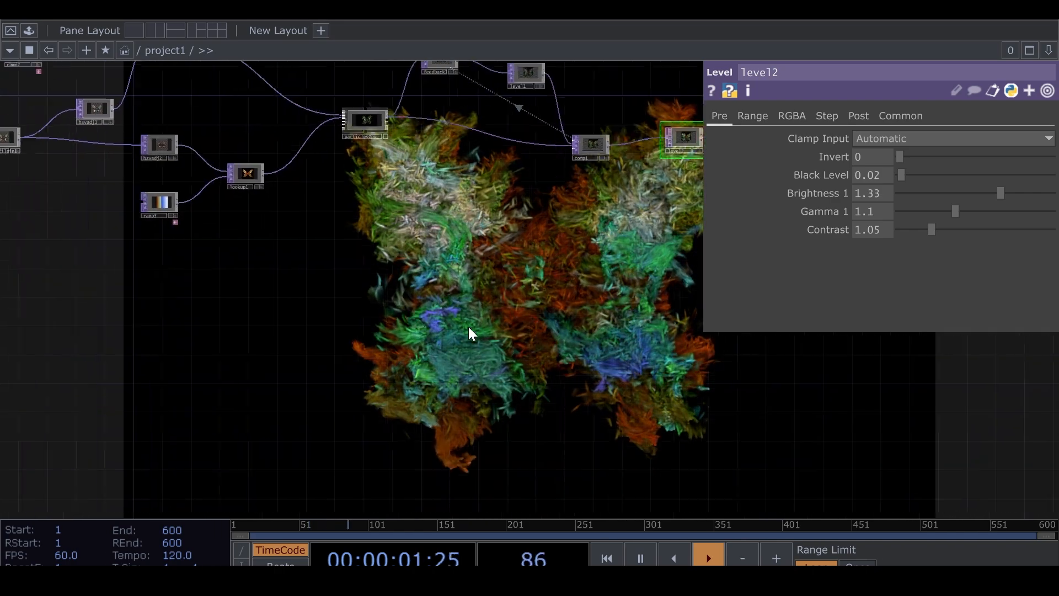
pyautogui.moveTo(381, 329)
pyautogui.mouseDown()
pyautogui.moveTo(428, 375)
pyautogui.moveTo(464, 387)
pyautogui.mouseUp()
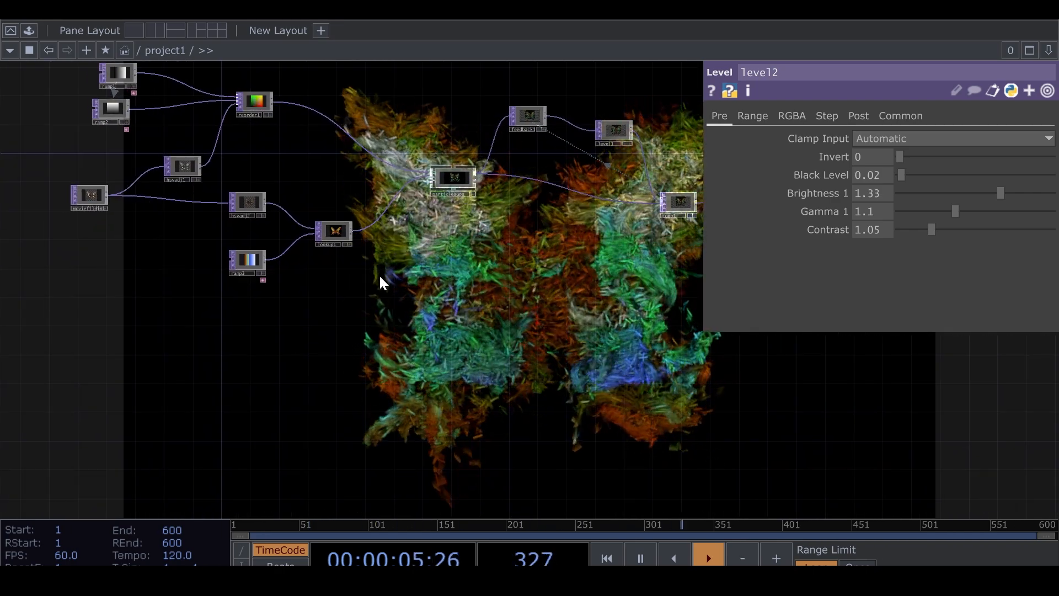
pyautogui.click(504, 237)
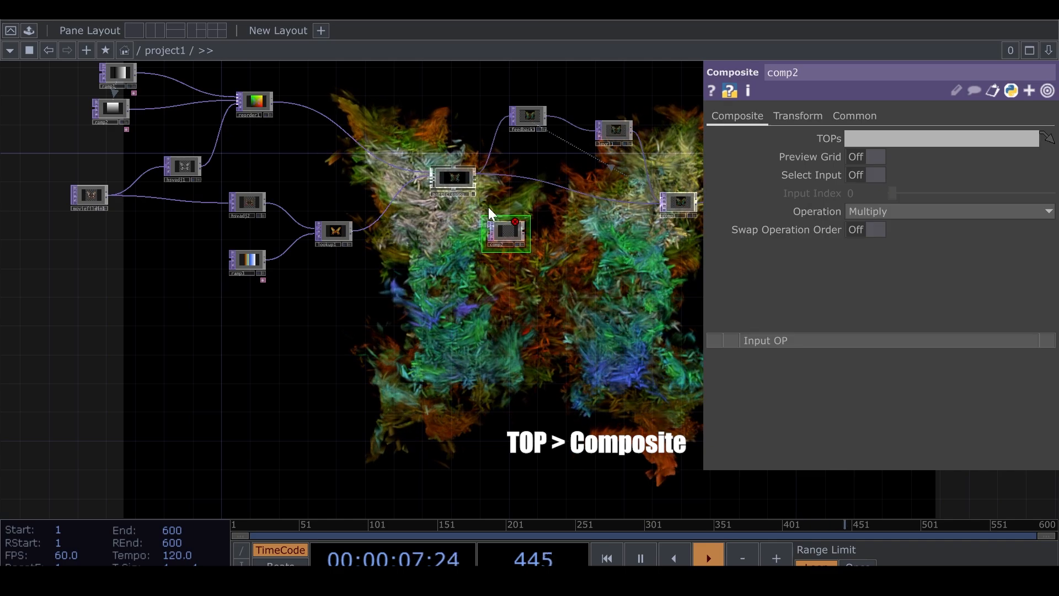
pyautogui.moveTo(479, 178); pyautogui.dragTo(492, 233)
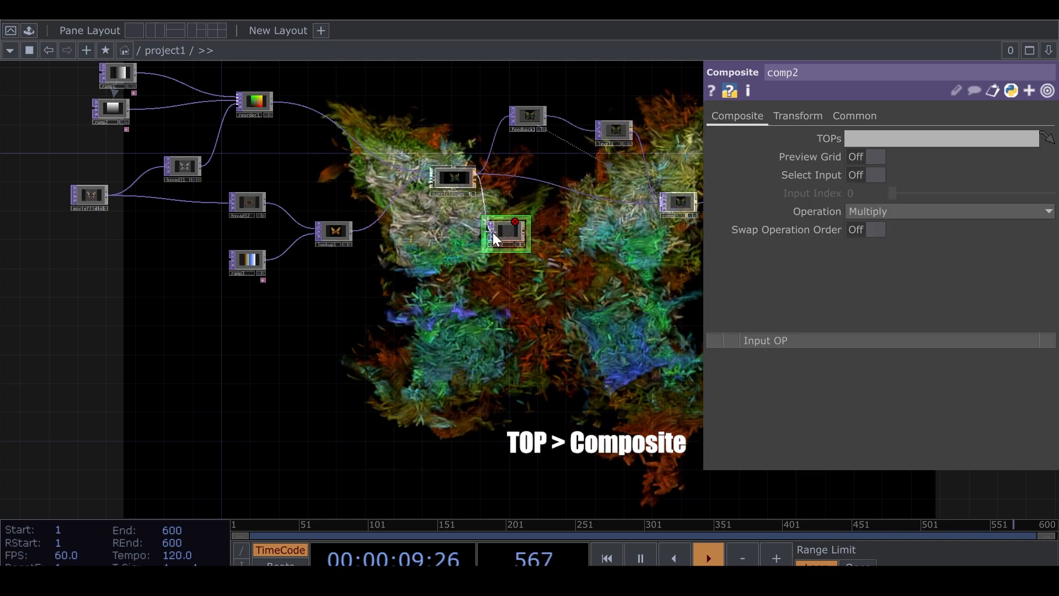
pyautogui.scroll(5, 492, 232)
pyautogui.scroll(-5, 436, 276)
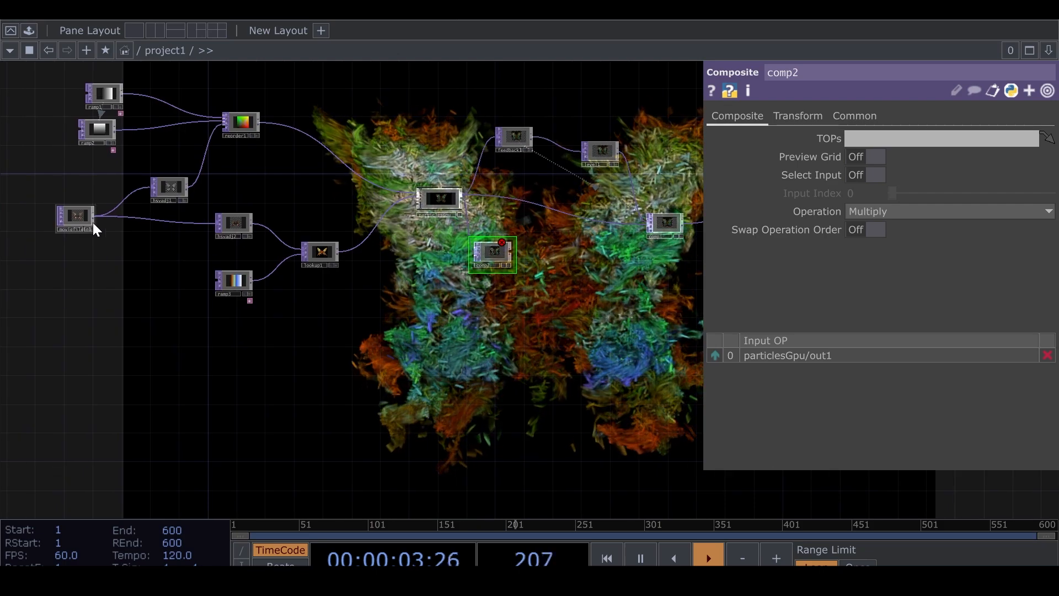
pyautogui.moveTo(95, 216); pyautogui.dragTo(491, 255)
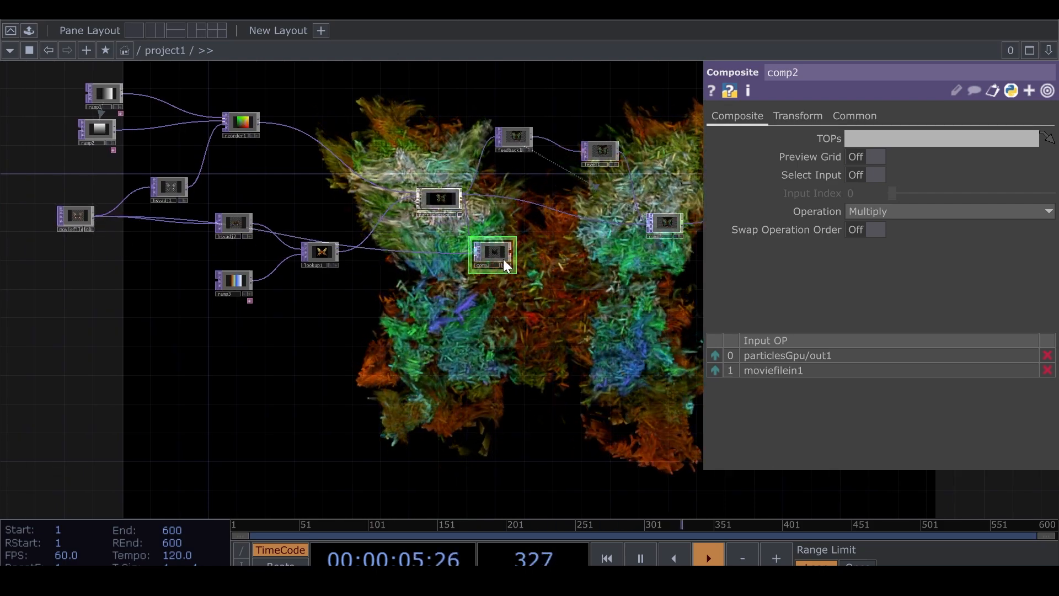
# Set the blend operation of the new comp2 operator to Overlay.
pyautogui.scroll(8, 503, 259)
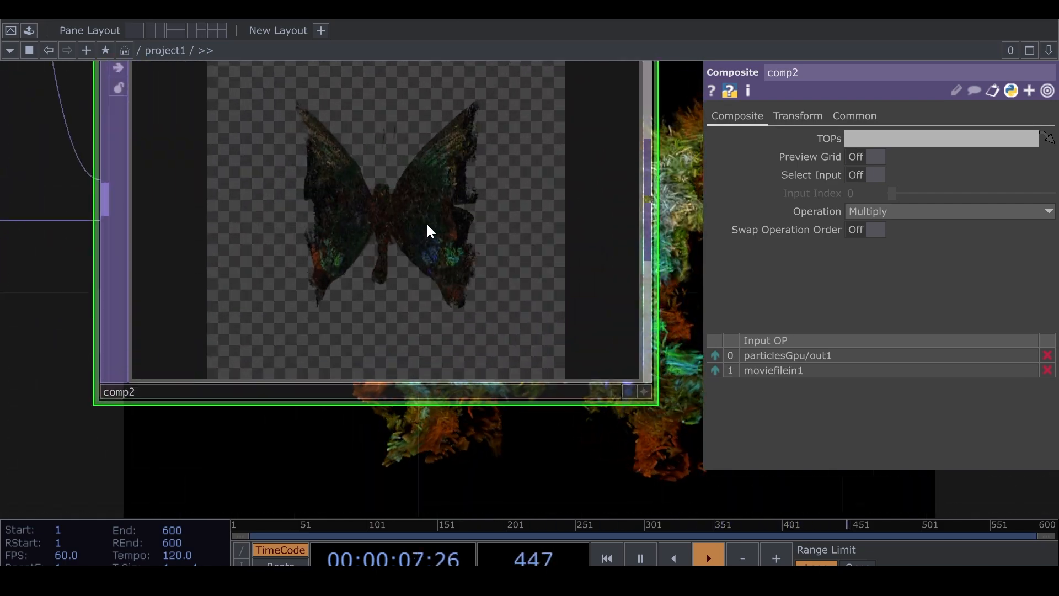
pyautogui.scroll(10, 497, 208)
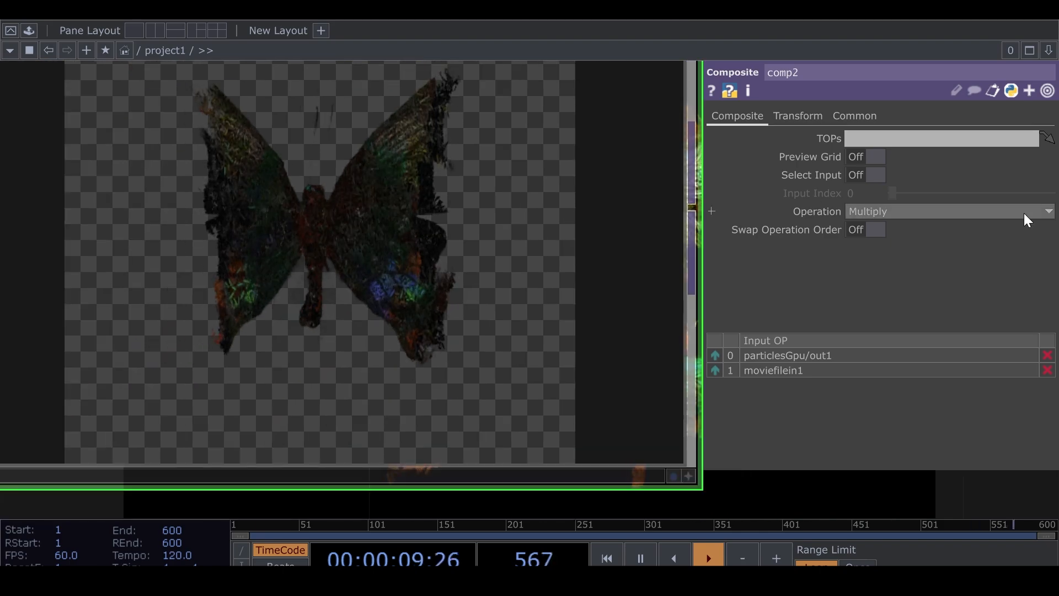
pyautogui.click(1022, 213)
pyautogui.click(1018, 213)
pyautogui.click(1018, 214)
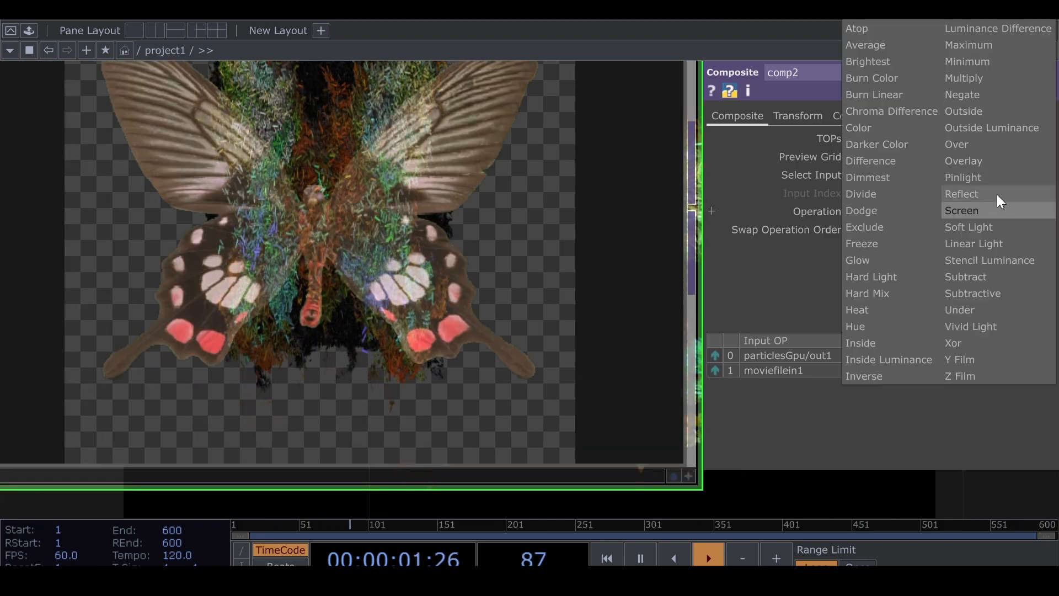
pyautogui.click(987, 160)
# Set the particlesGpu render resolution to 1280 by 1280.
pyautogui.scroll(-10, 275, 367)
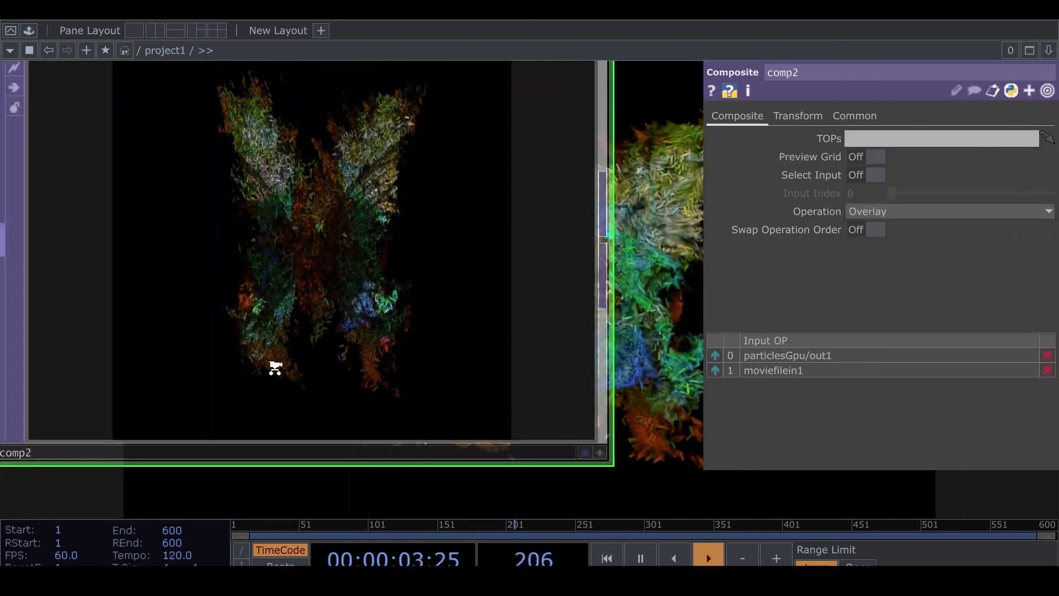
pyautogui.moveTo(309, 418); pyautogui.dragTo(440, 357)
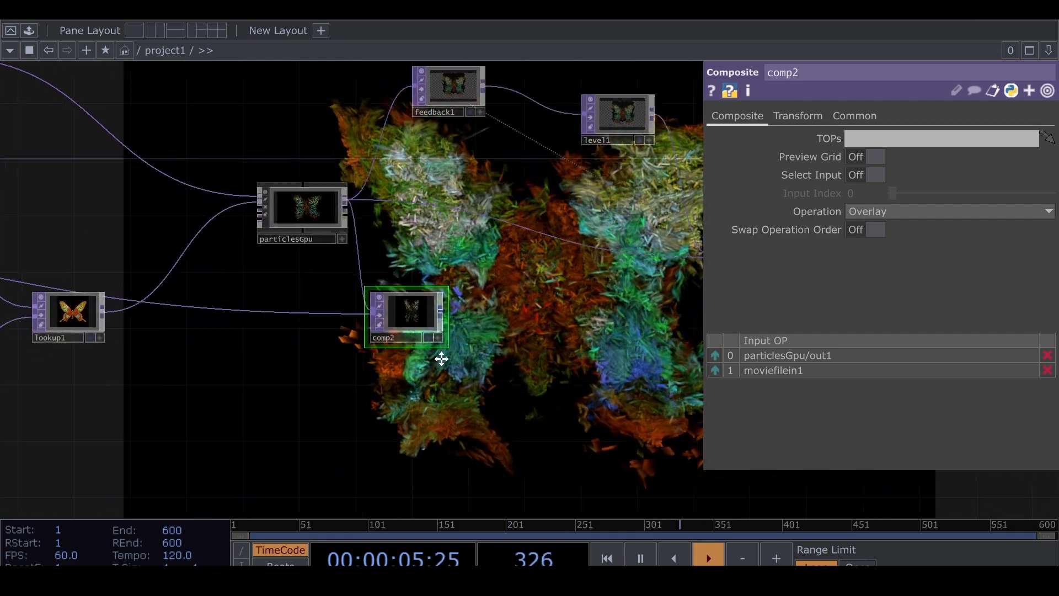
pyautogui.scroll(4, 430, 175)
pyautogui.click(431, 175)
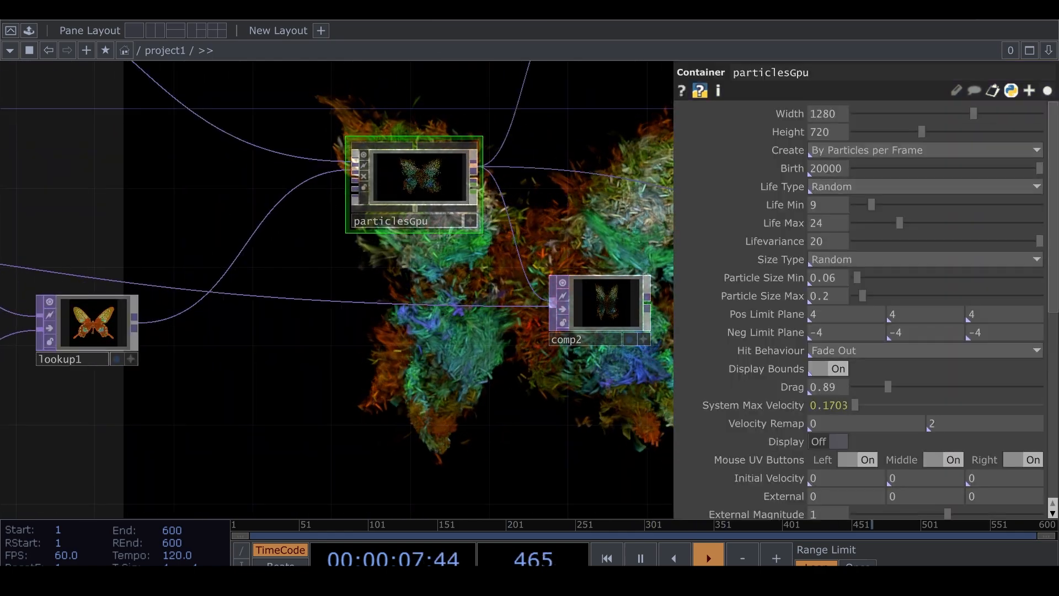
pyautogui.click(1048, 90)
pyautogui.click(770, 139)
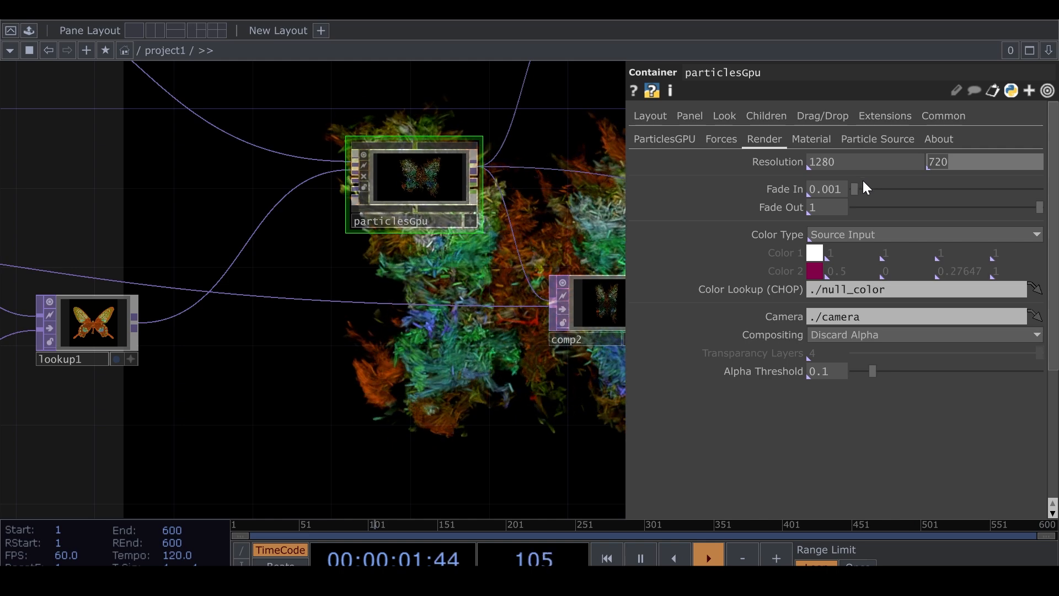
pyautogui.write('1280')
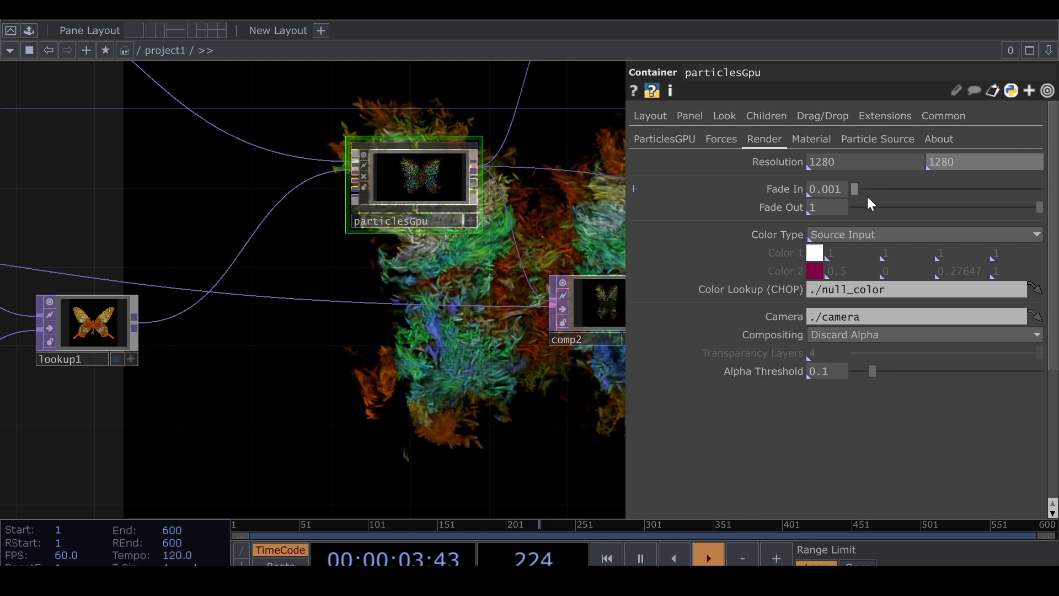
pyautogui.press('Return')
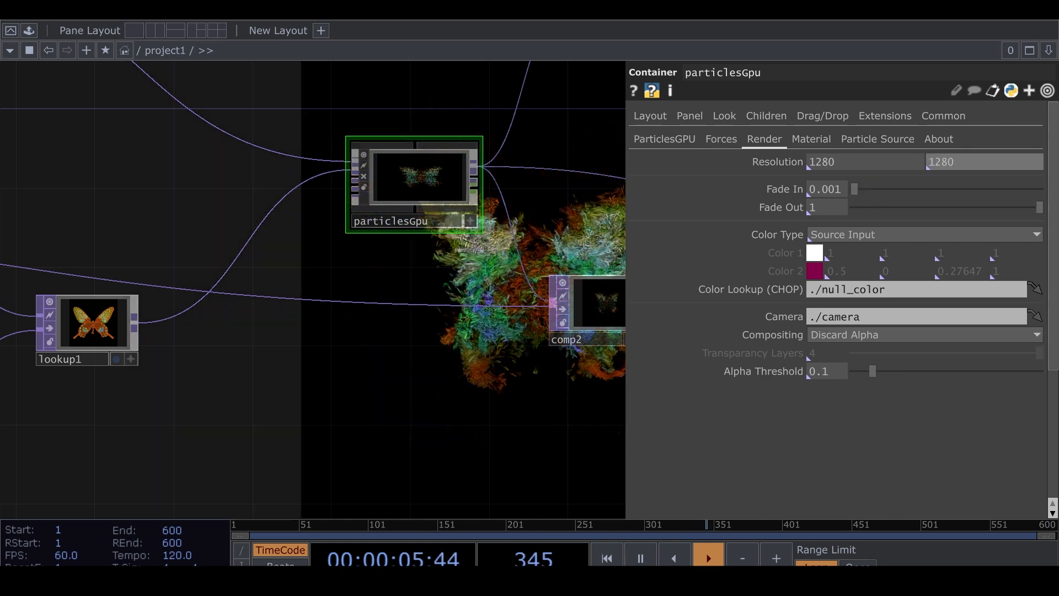
pyautogui.click(1048, 90)
# Examine comp2's overlaid butterfly output close up.
pyautogui.click(585, 311)
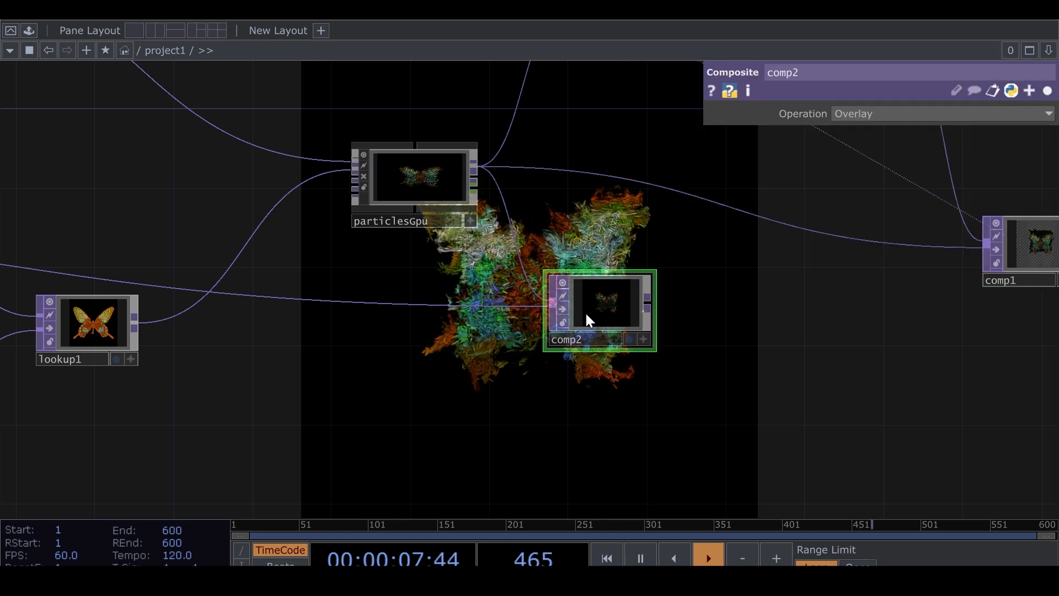
pyautogui.moveTo(618, 395); pyautogui.dragTo(596, 448)
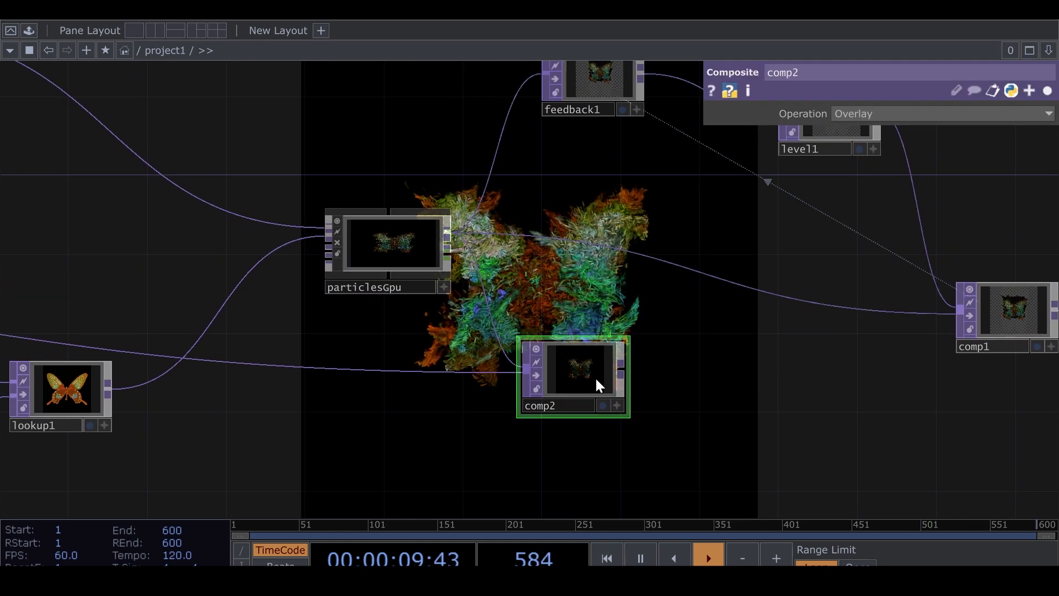
pyautogui.scroll(10, 596, 378)
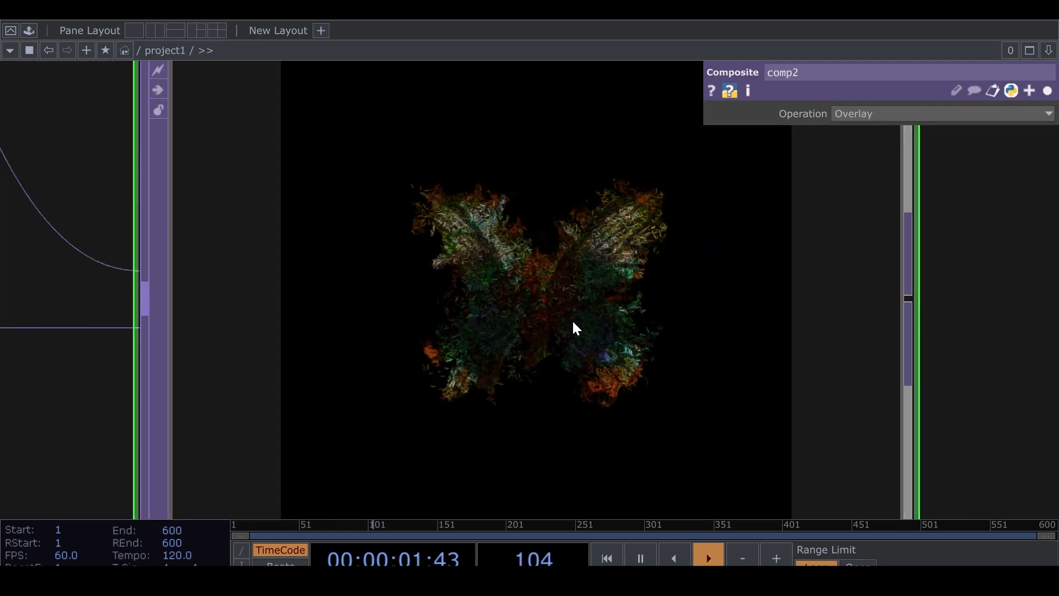
pyautogui.scroll(5, 572, 320)
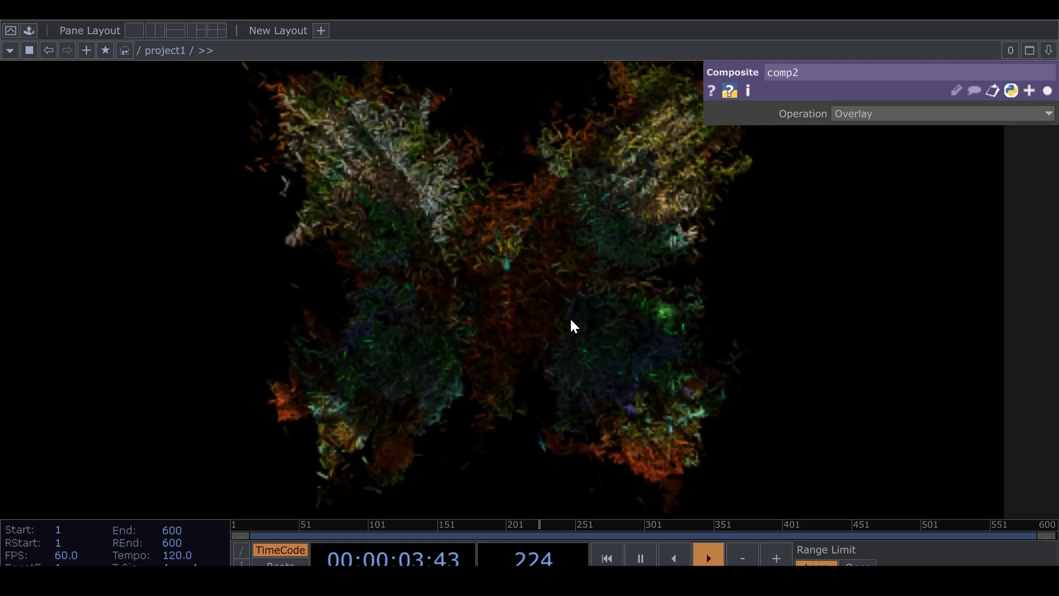
pyautogui.scroll(-3, 571, 316)
pyautogui.scroll(-5, 573, 310)
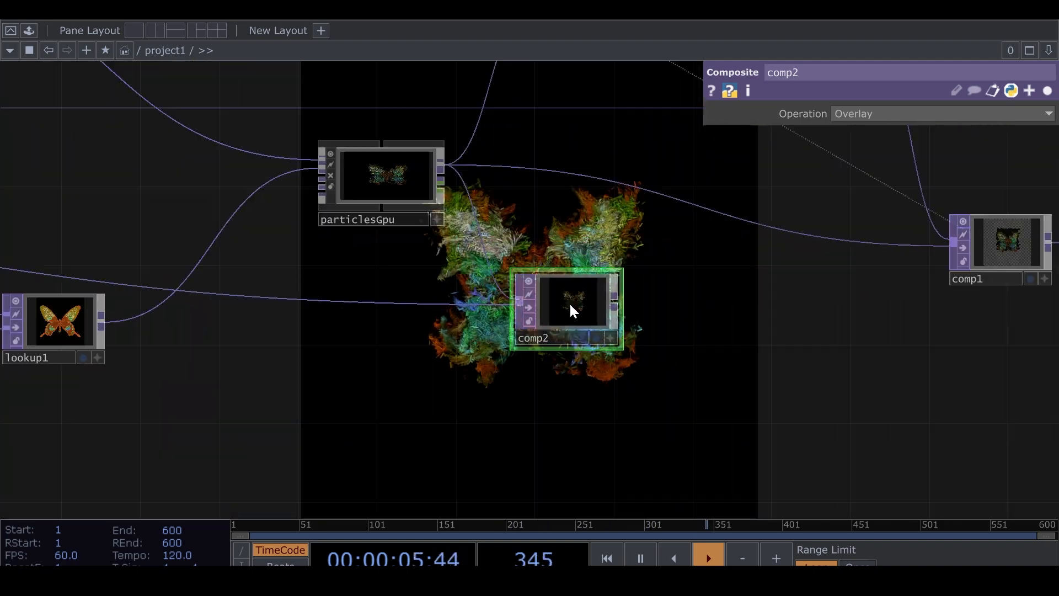
# Move the comp1 and level2 nodes up so they line up in a row with particlesGpu.
pyautogui.moveTo(674, 319); pyautogui.dragTo(580, 367)
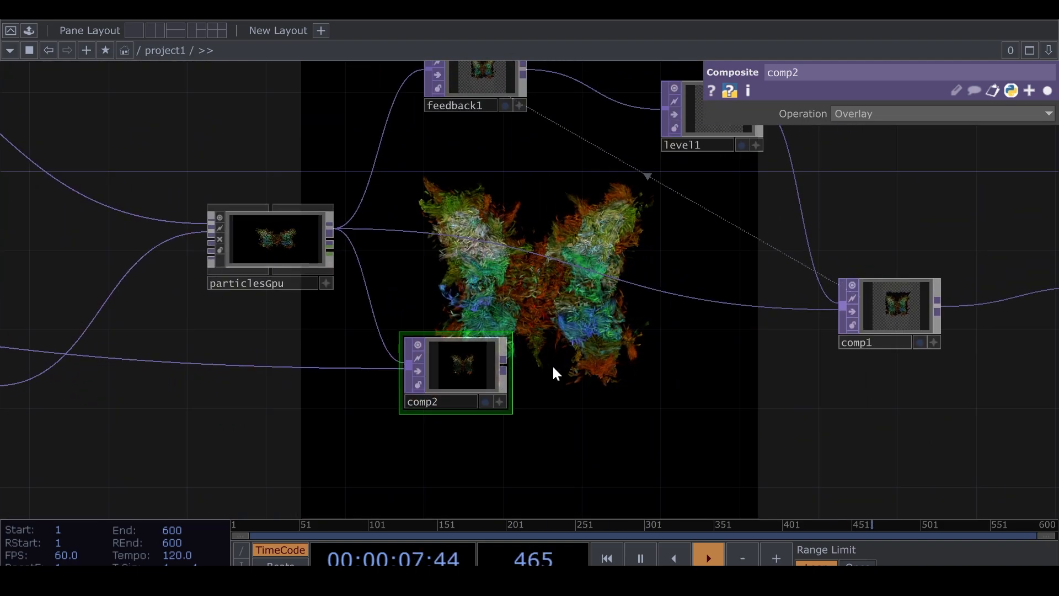
pyautogui.scroll(-4, 607, 360)
pyautogui.moveTo(695, 382); pyautogui.dragTo(387, 321)
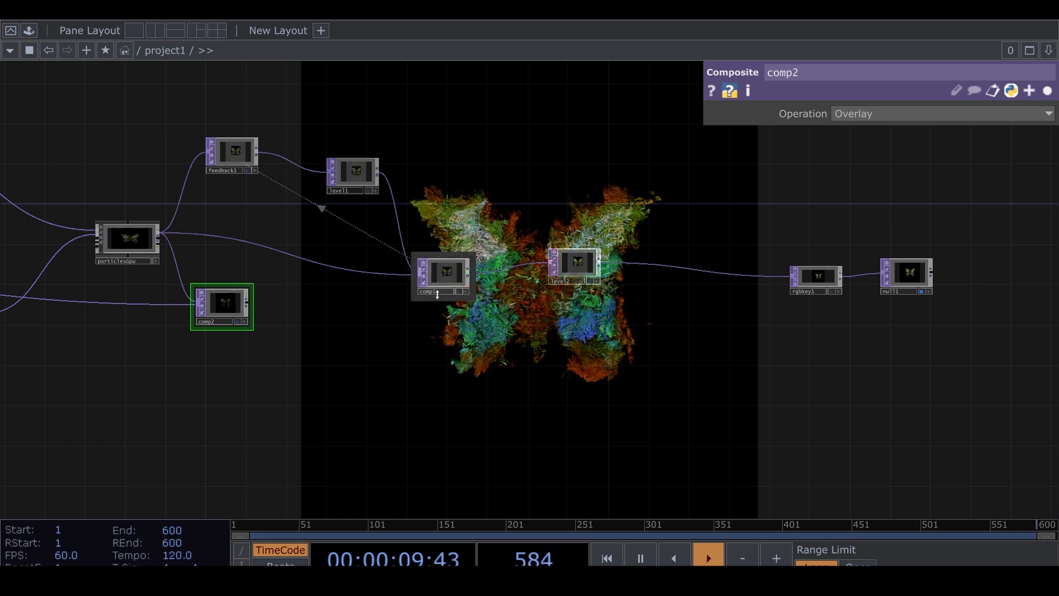
pyautogui.moveTo(444, 273); pyautogui.dragTo(433, 243)
pyautogui.moveTo(581, 263); pyautogui.dragTo(578, 247)
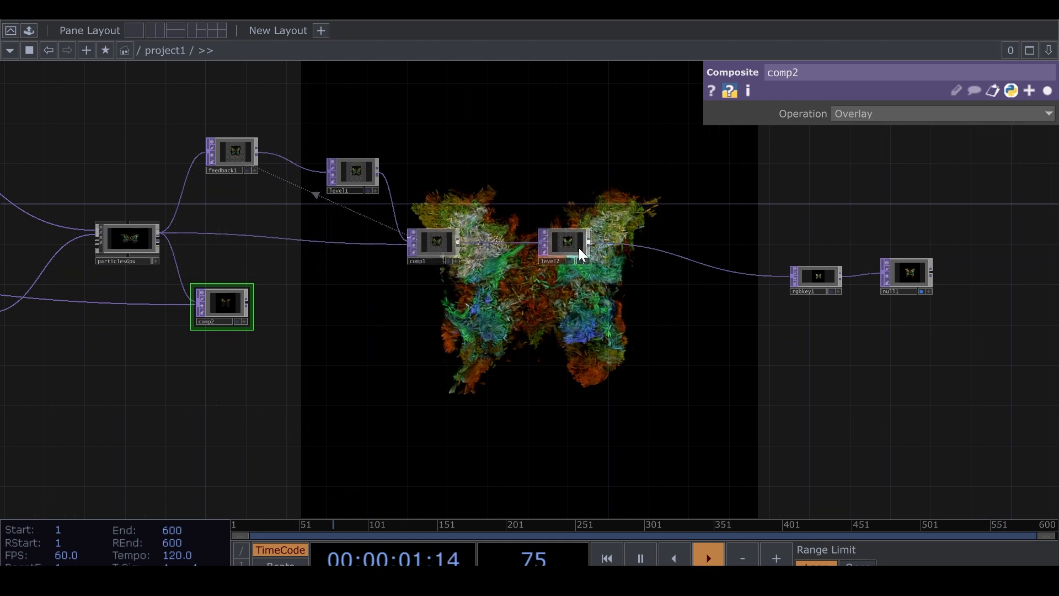
pyautogui.rightClick(629, 244)
pyautogui.press('Escape')
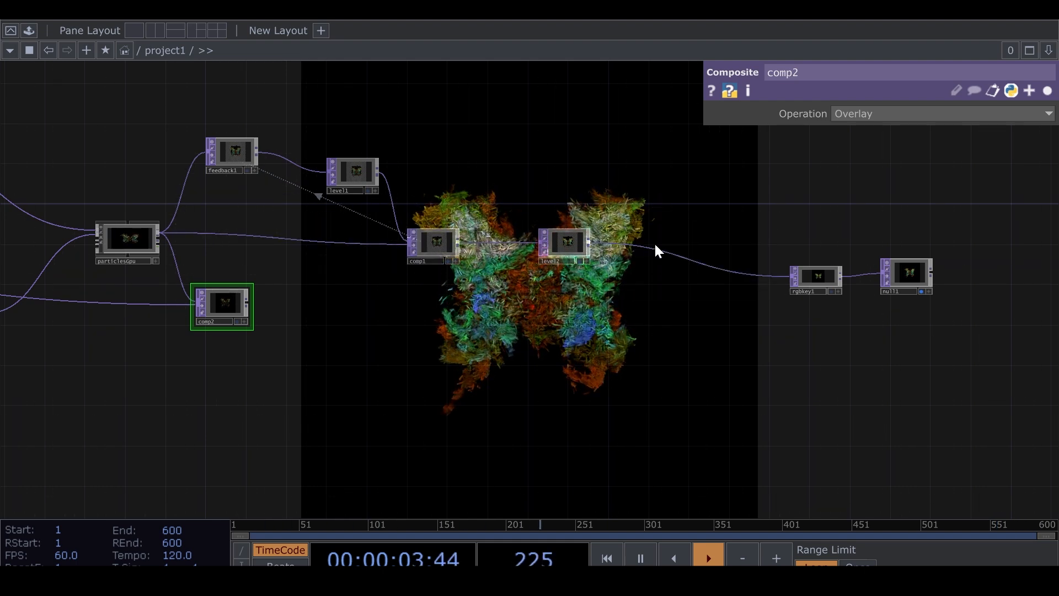
# Insert a Composite TOP between level2 and rgbkey1 and connect comp2's output as its second input.
pyautogui.click(425, 229)
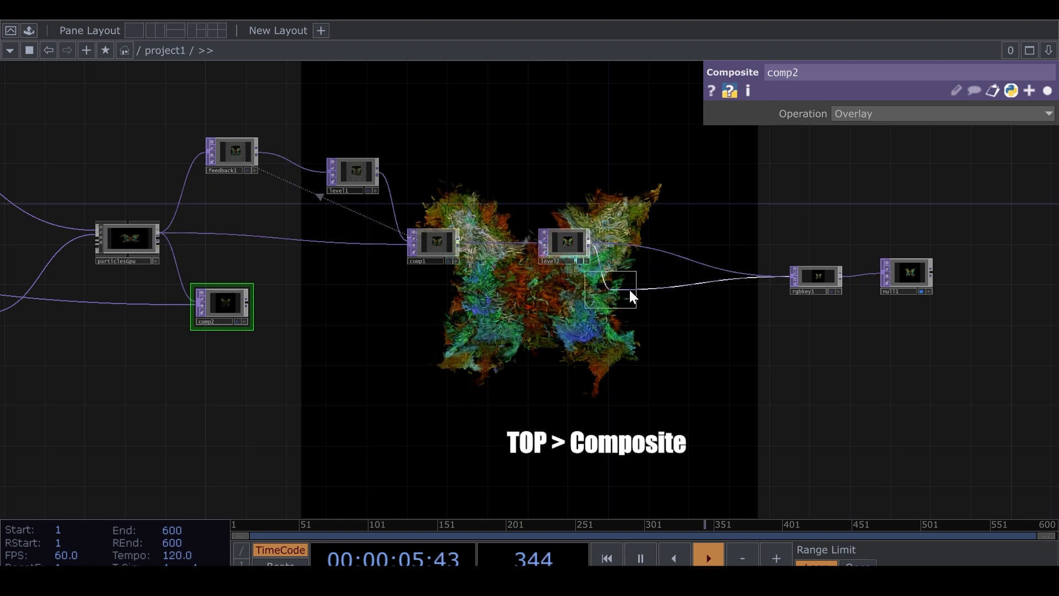
pyautogui.click(641, 284)
pyautogui.moveTo(246, 303); pyautogui.dragTo(629, 287)
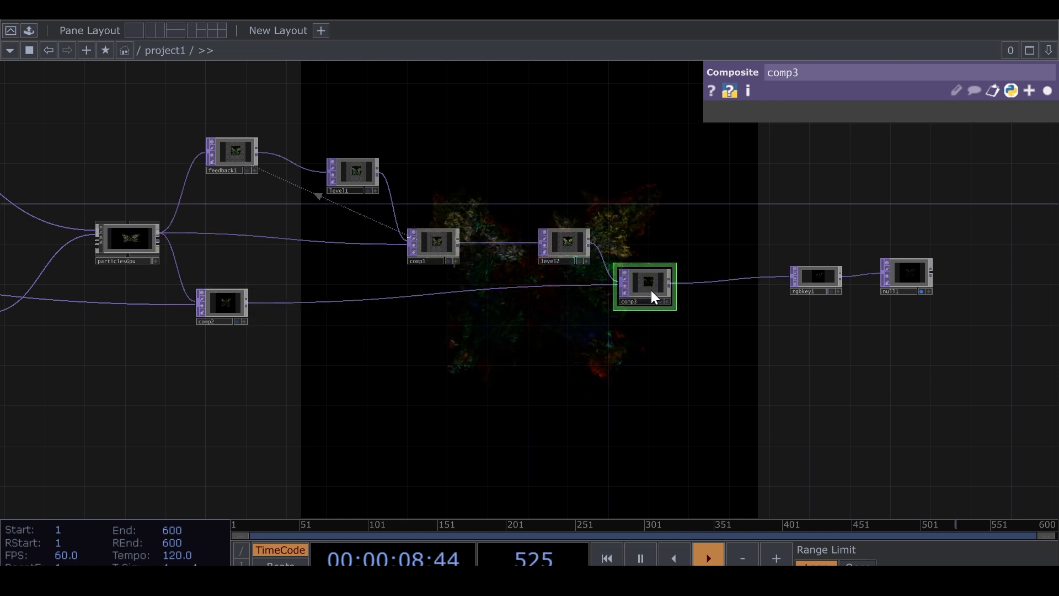
# Show all of comp3's parameters and try the Screen blend operation on it.
pyautogui.click(1048, 91)
pyautogui.click(972, 210)
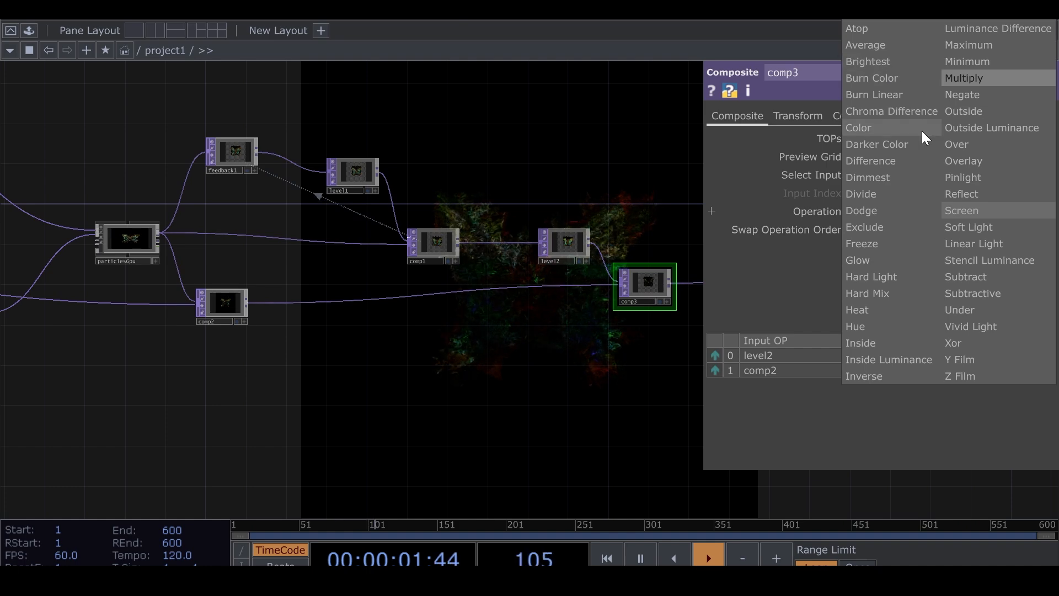
pyautogui.click(895, 12)
pyautogui.moveTo(595, 322); pyautogui.dragTo(461, 290)
pyautogui.scroll(5, 499, 270)
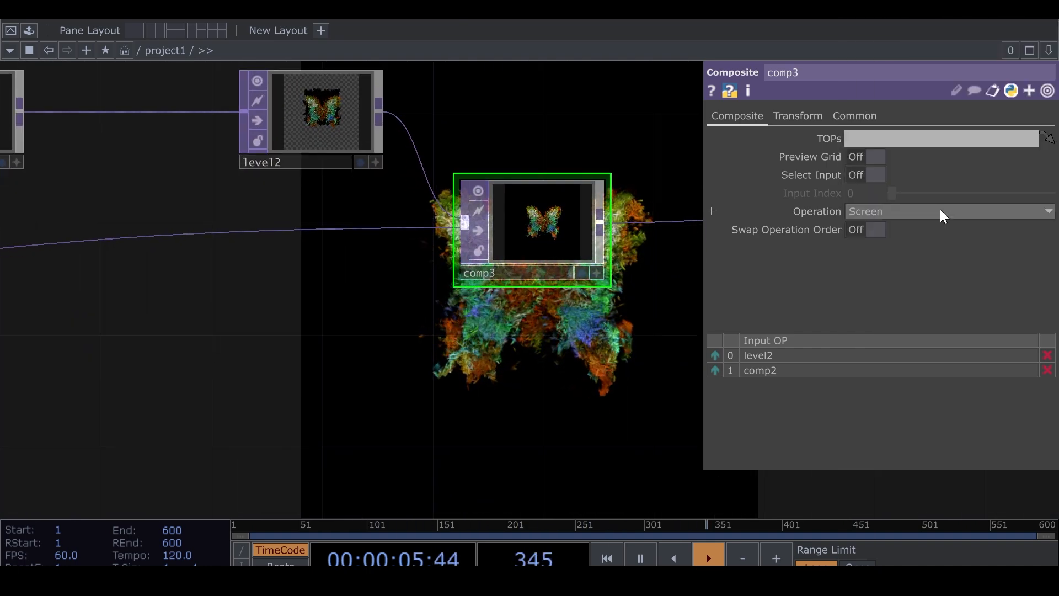
# Set comp3's blend operation to Difference.
pyautogui.click(940, 210)
pyautogui.click(940, 208)
pyautogui.click(939, 206)
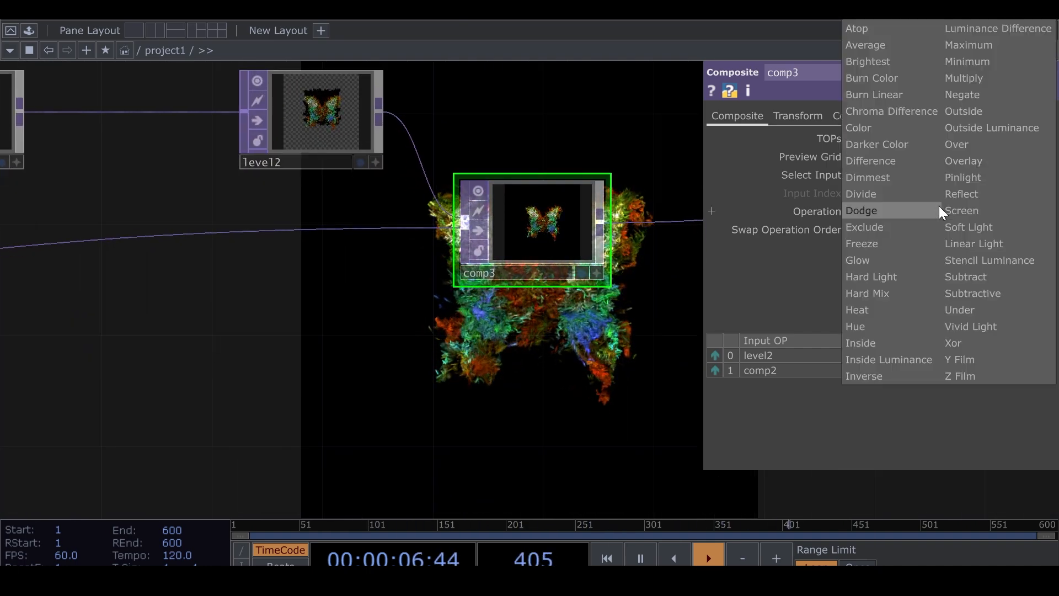
pyautogui.click(883, 159)
pyautogui.moveTo(534, 333); pyautogui.dragTo(342, 257)
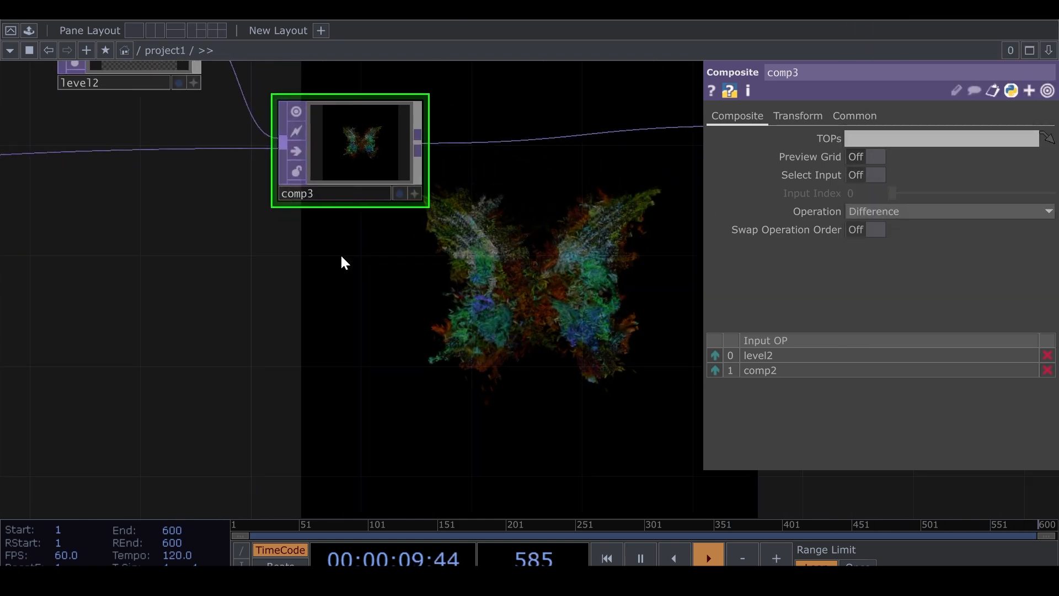
# Examine the comp3 butterfly composite and comp2's output up close.
pyautogui.scroll(10, 353, 144)
pyautogui.scroll(5, 442, 212)
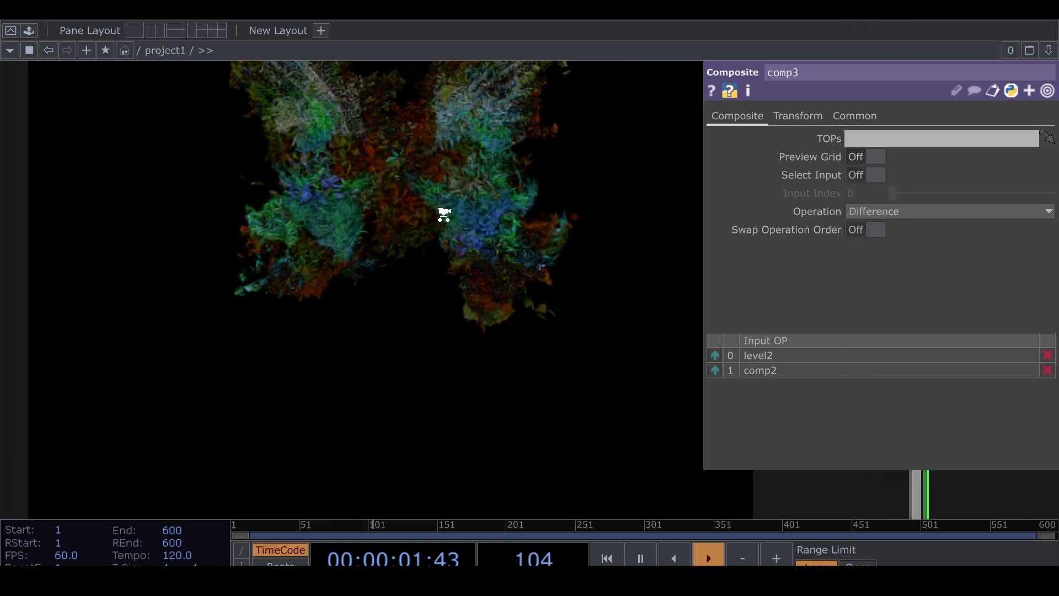
pyautogui.scroll(-13, 523, 355)
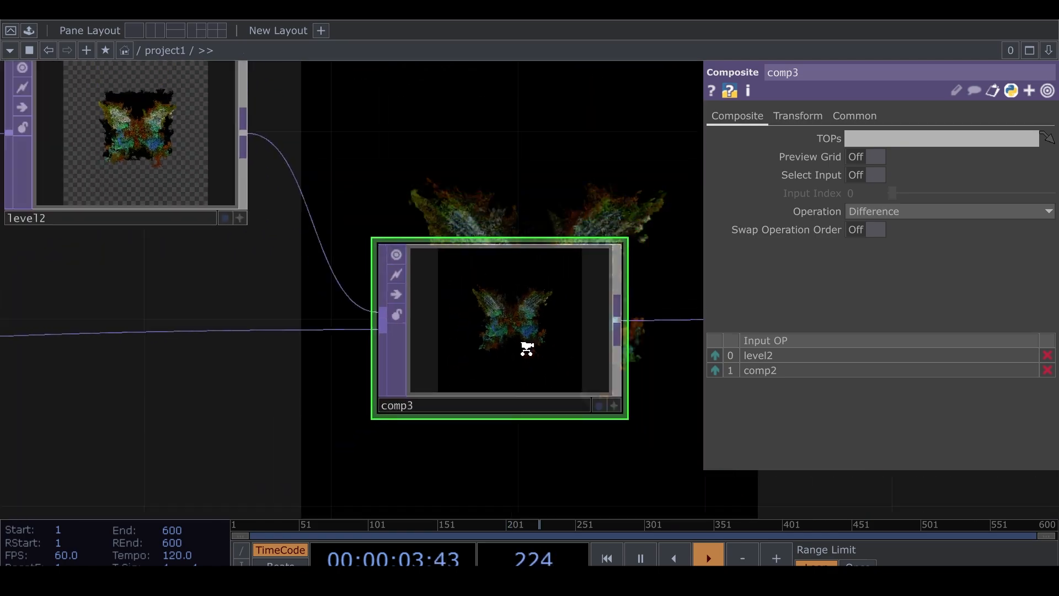
pyautogui.moveTo(449, 385); pyautogui.dragTo(604, 359)
pyautogui.moveTo(427, 405); pyautogui.dragTo(612, 386)
pyautogui.moveTo(380, 388); pyautogui.dragTo(507, 374)
pyautogui.scroll(10, 574, 309)
pyautogui.scroll(-8, 571, 330)
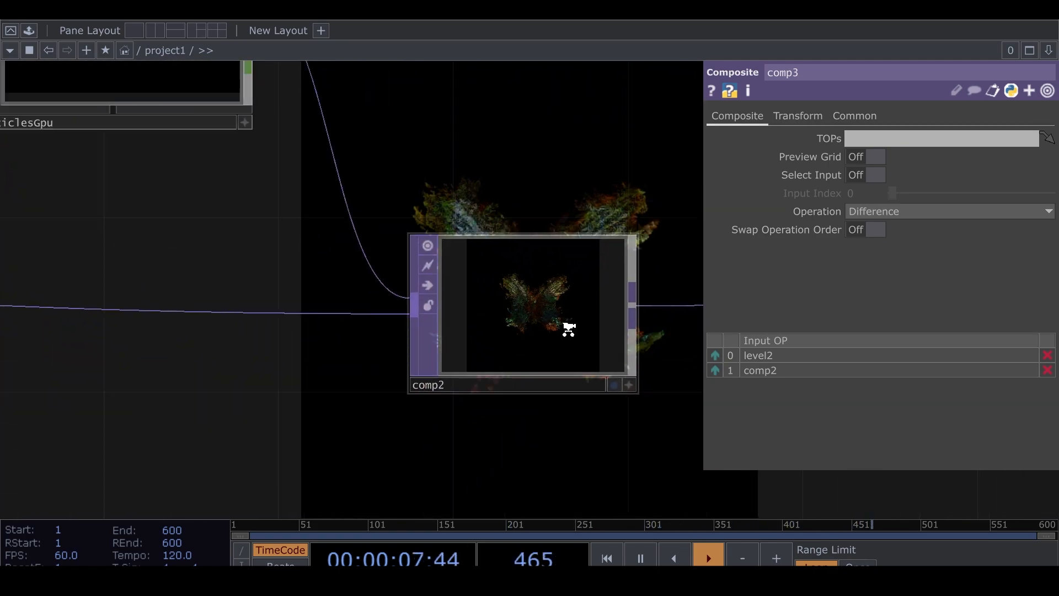
# Activate the particlesGpu viewer and zoom its camera in so the particle butterfly fills the render.
pyautogui.moveTo(357, 291); pyautogui.dragTo(382, 340)
pyautogui.click(391, 251)
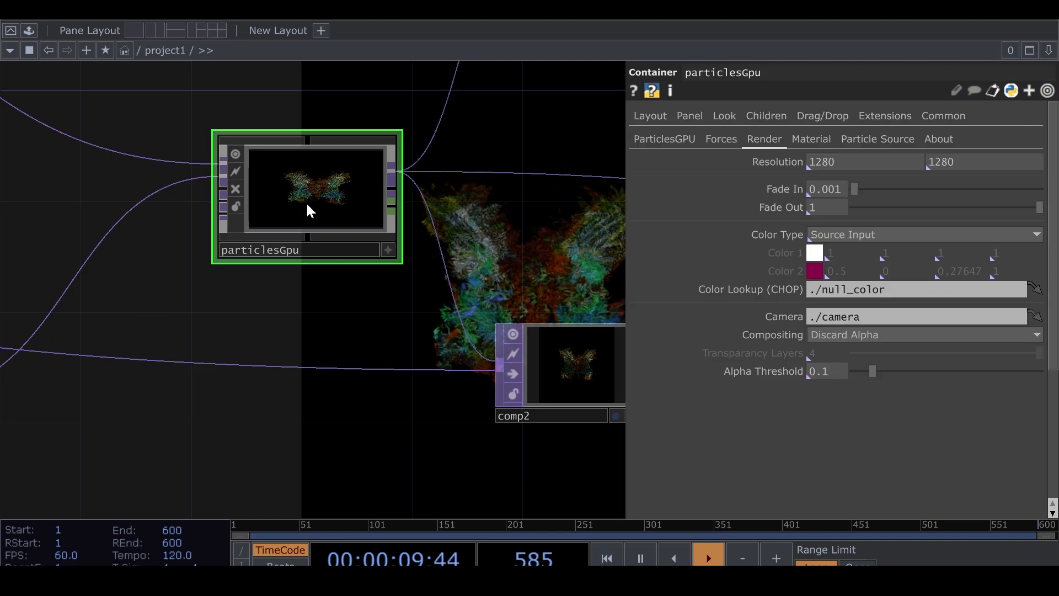
pyautogui.middleClick(306, 201)
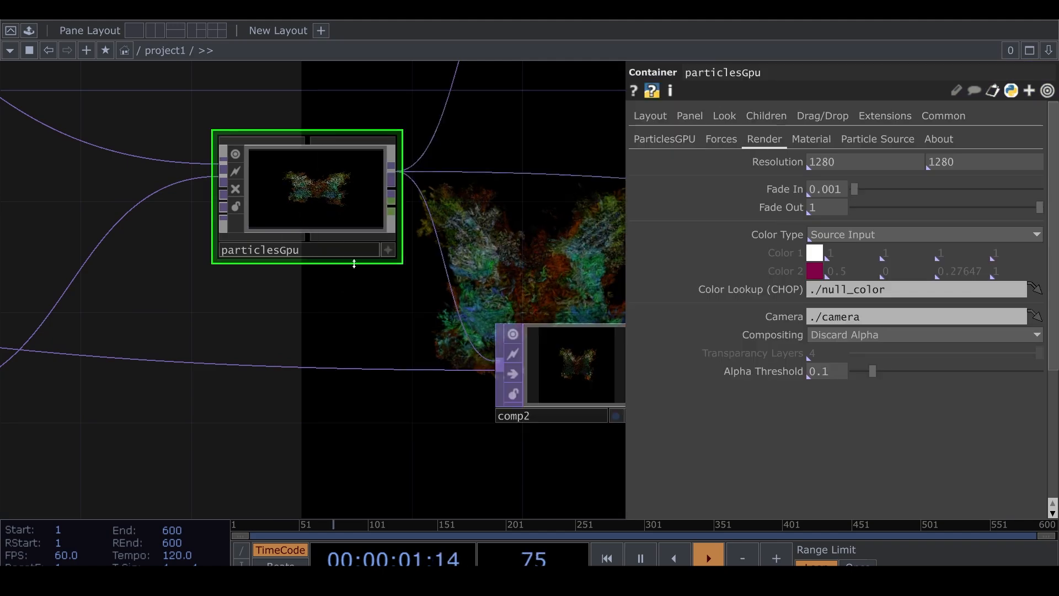
pyautogui.click(388, 250)
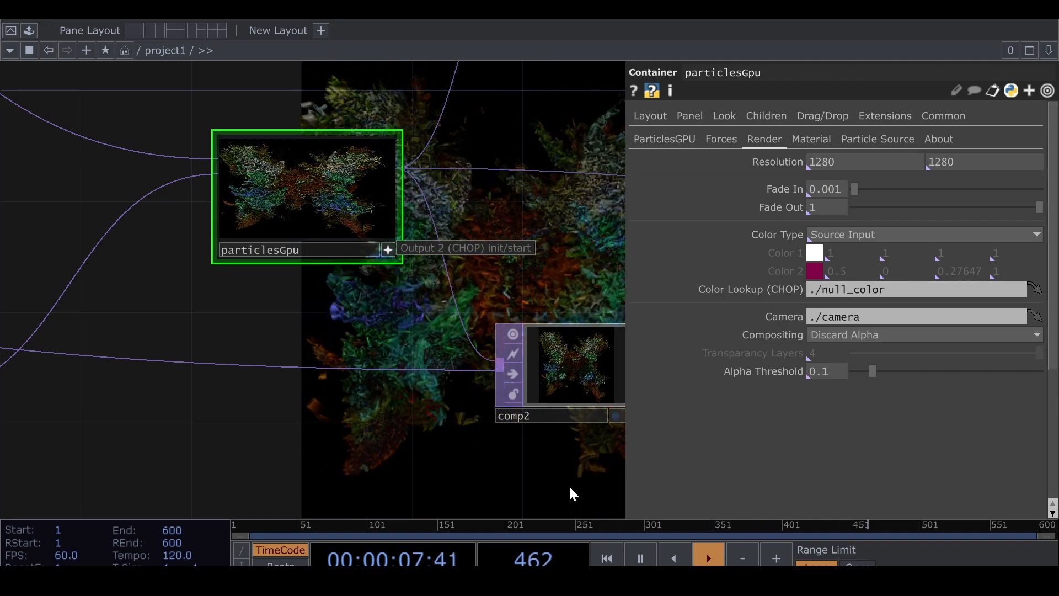
# Try the Dodge blend operation on comp2 and inspect its enlarged butterfly output.
pyautogui.scroll(5, 464, 421)
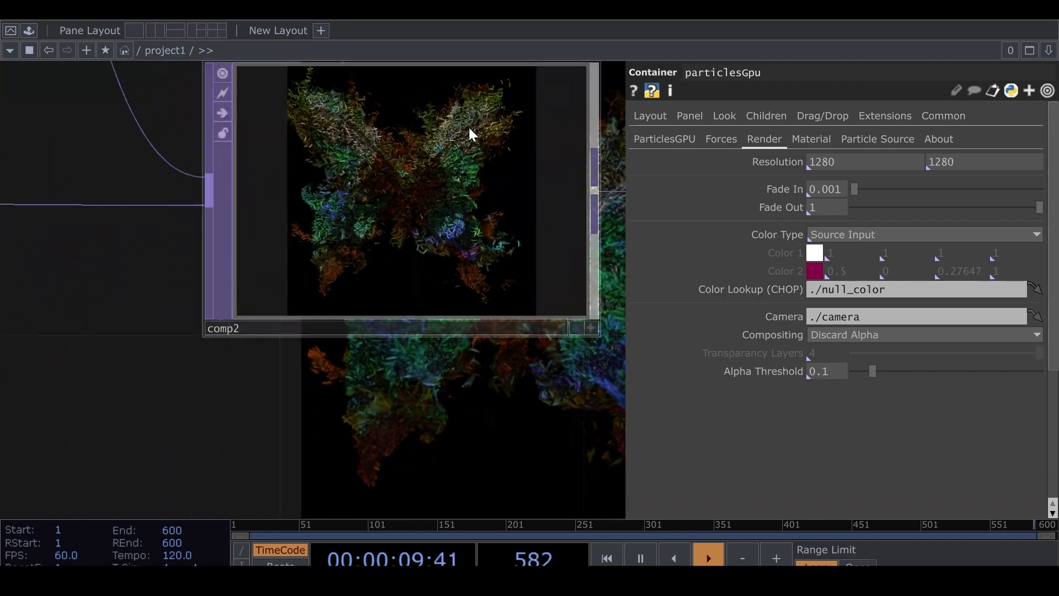
pyautogui.scroll(2, 501, 261)
pyautogui.scroll(1, 501, 261)
pyautogui.click(501, 260)
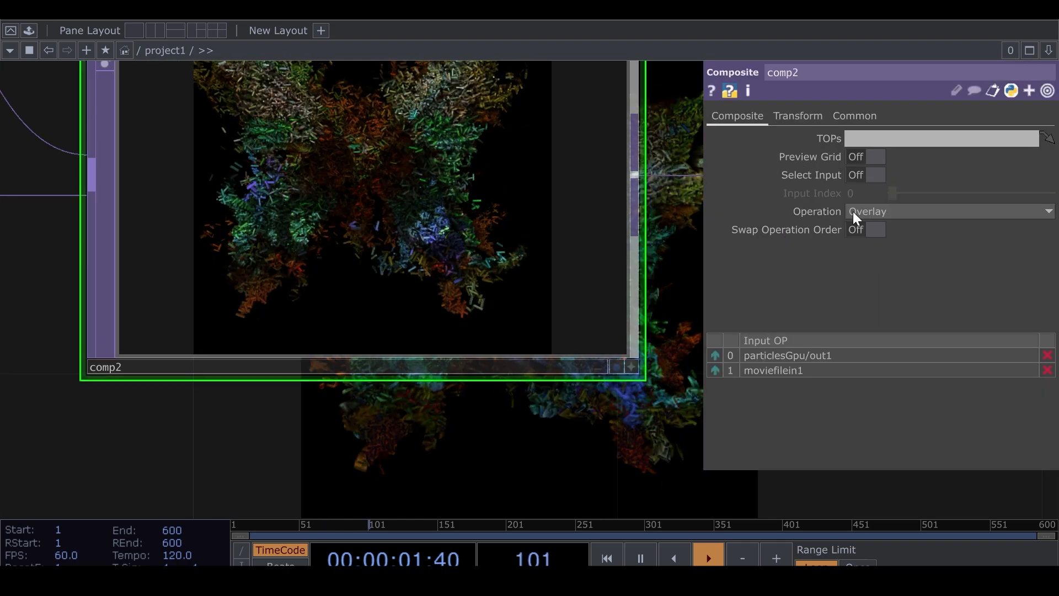
pyautogui.scroll(10, 885, 211)
pyautogui.scroll(-4, 581, 326)
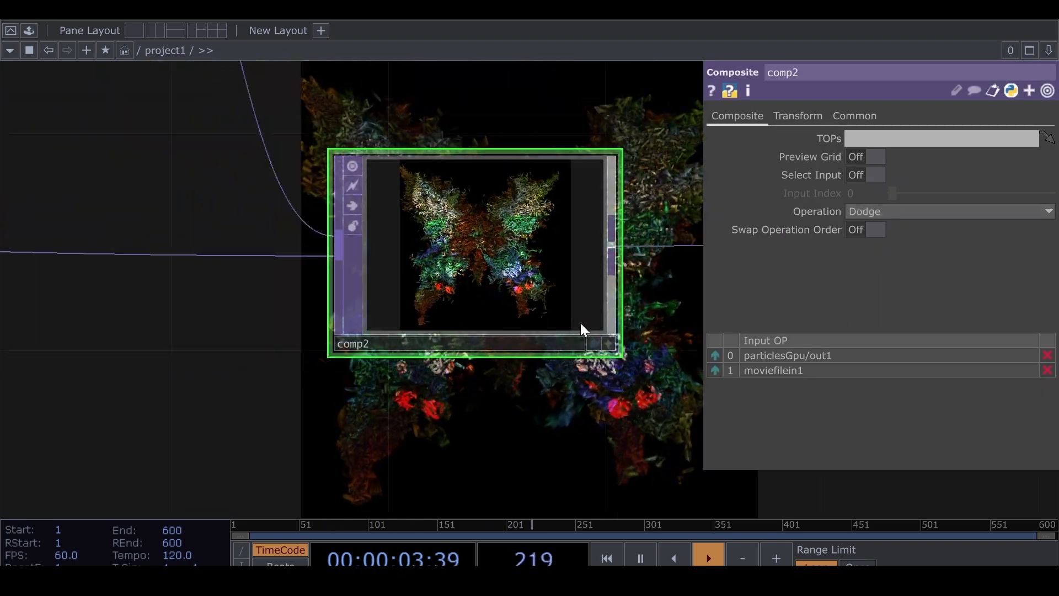
pyautogui.scroll(2, 497, 278)
pyautogui.scroll(2, 497, 277)
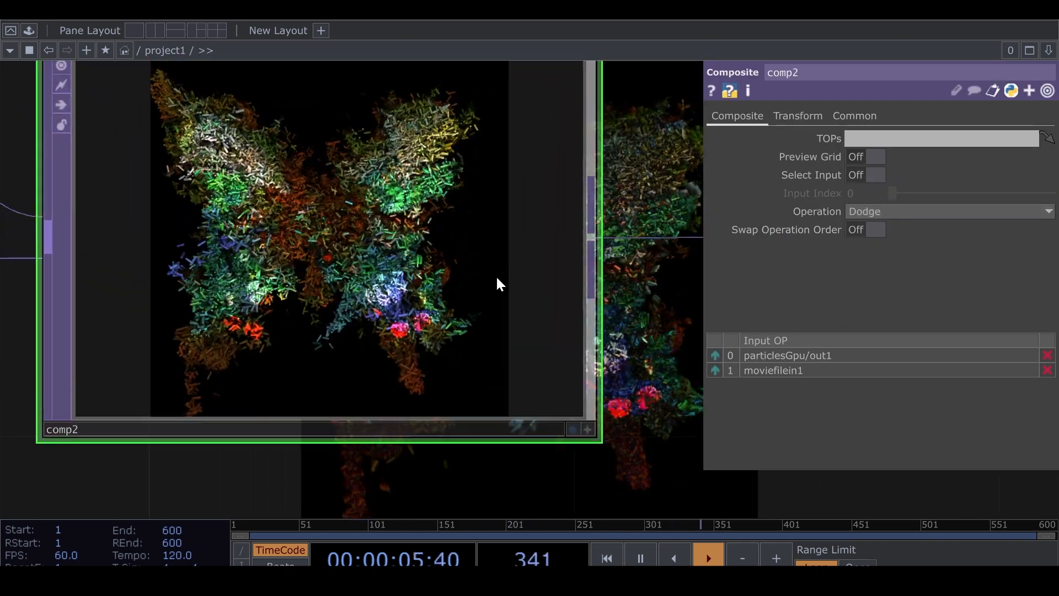
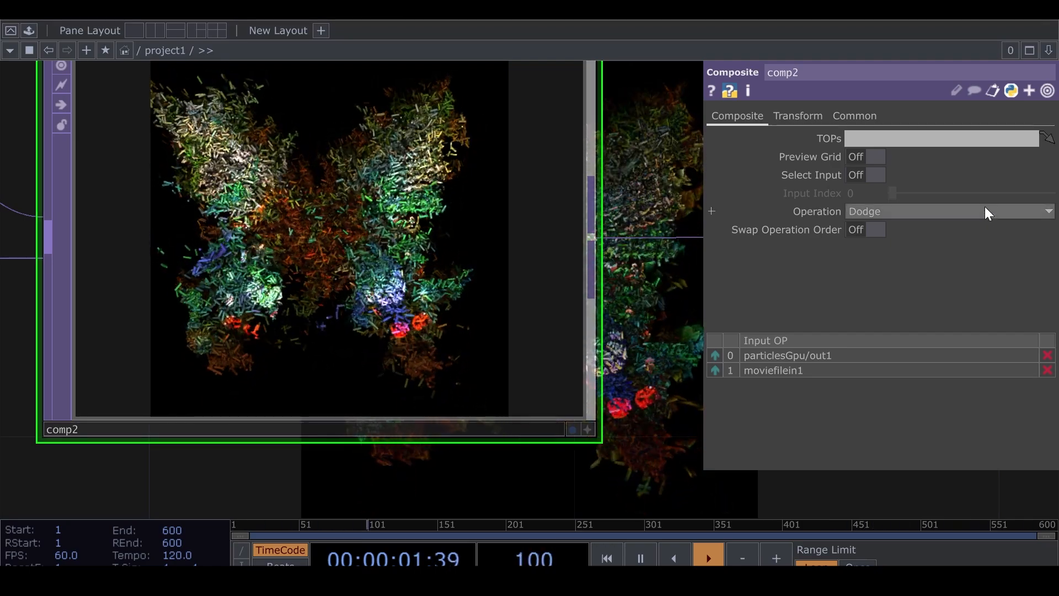
# Compare the Overlay, Difference and Dodge blend operations on comp2.
pyautogui.click(985, 208)
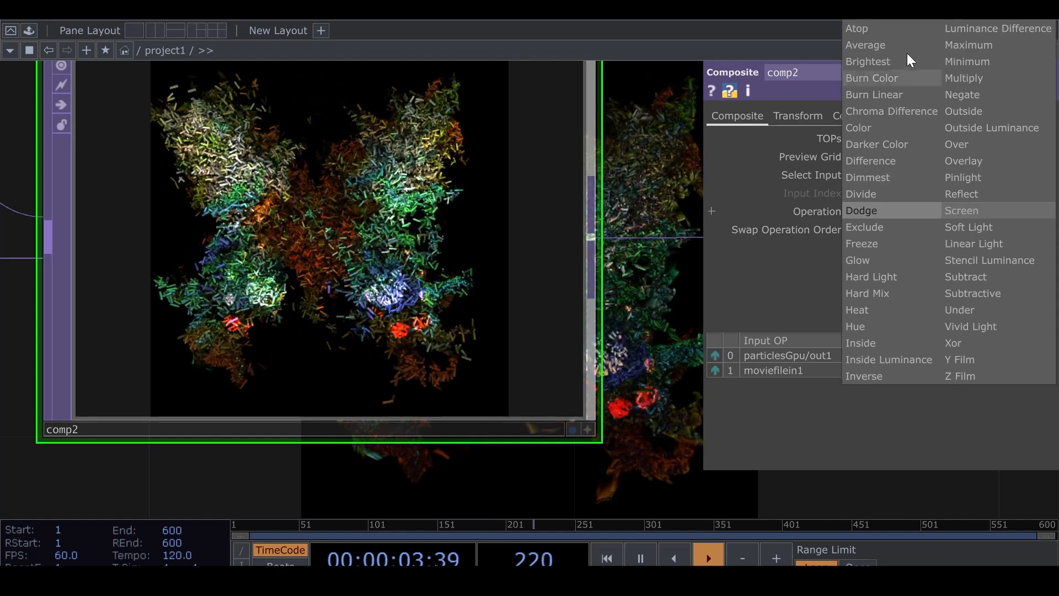
pyautogui.click(991, 161)
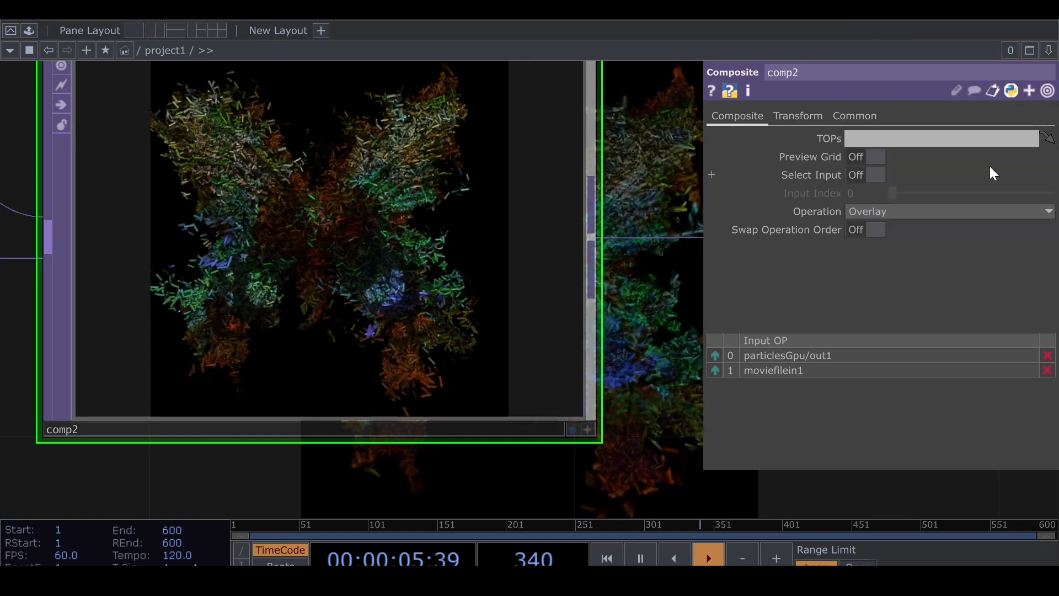
pyautogui.click(959, 212)
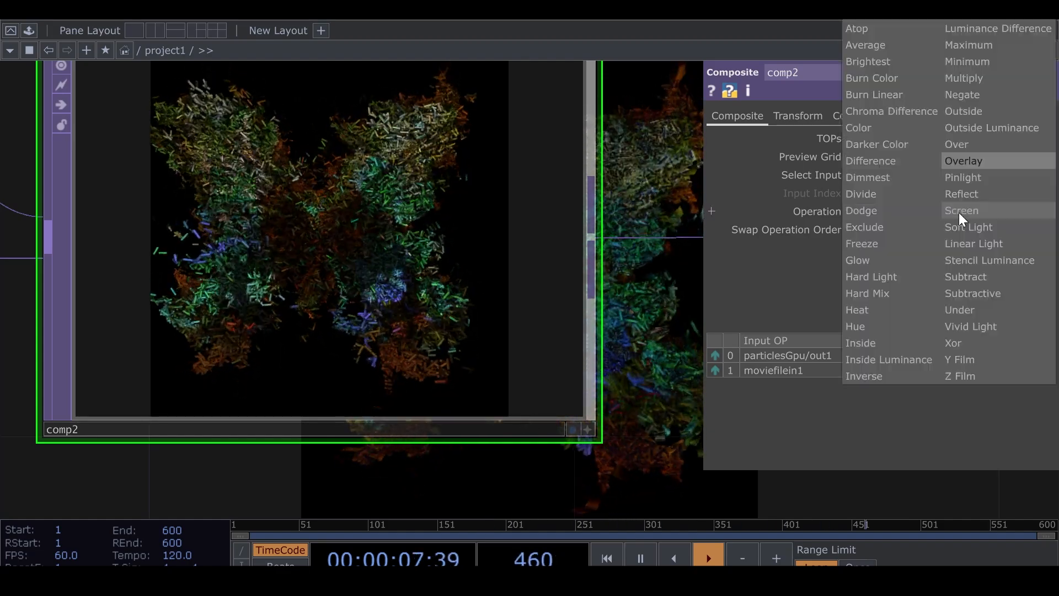
pyautogui.click(882, 166)
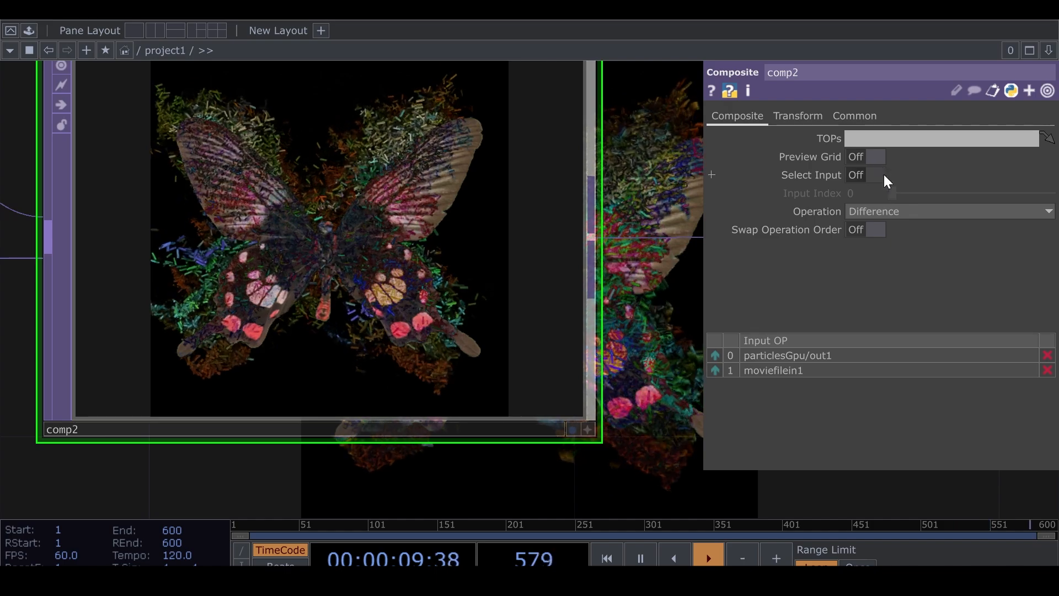
pyautogui.click(902, 212)
pyautogui.click(925, 236)
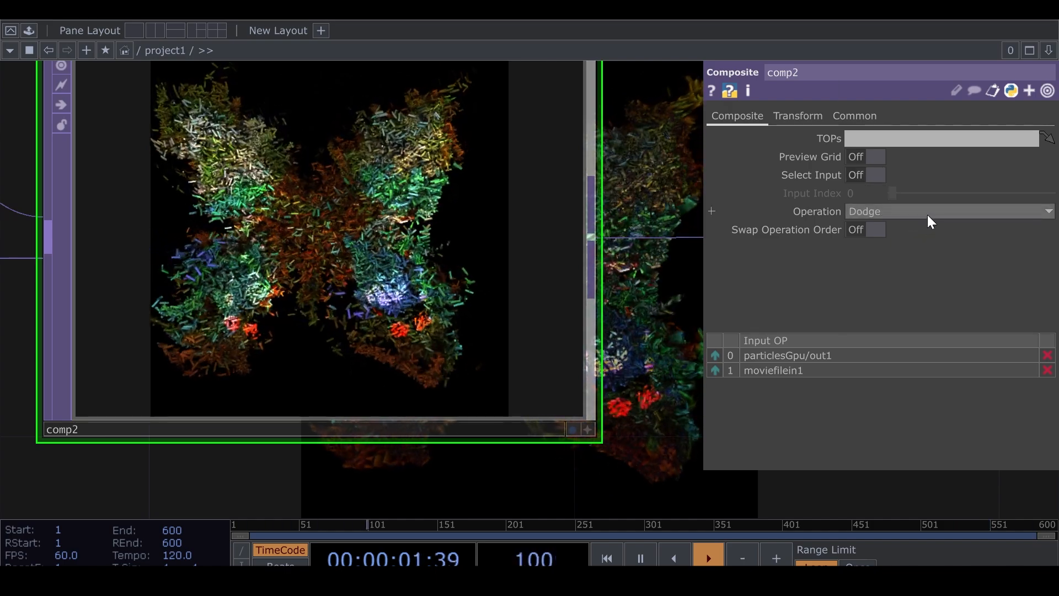
pyautogui.scroll(-2, 554, 429)
pyautogui.scroll(-5, 554, 429)
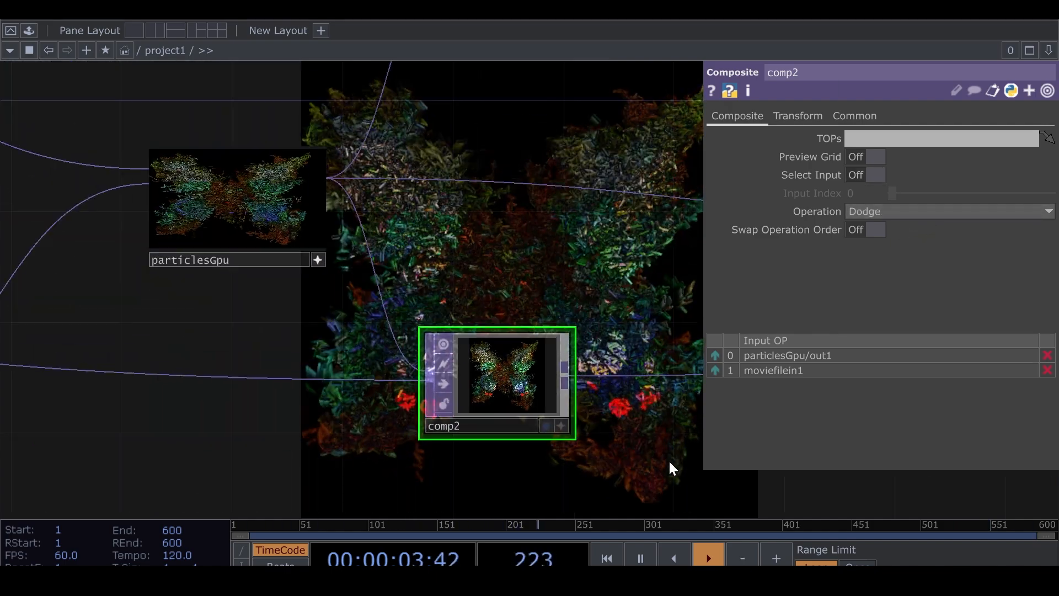
pyautogui.moveTo(669, 459); pyautogui.dragTo(320, 342)
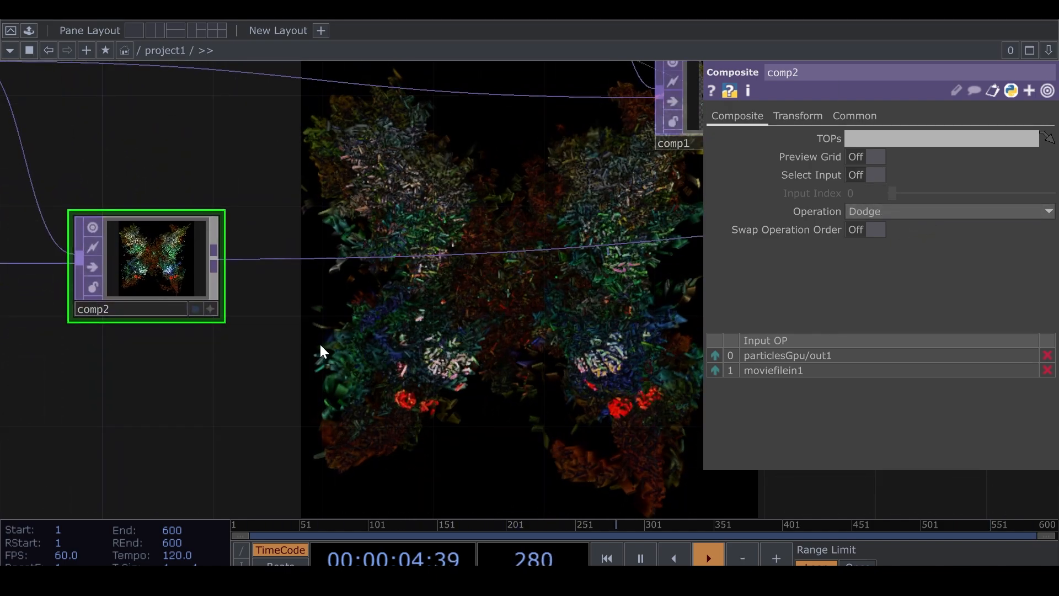
# Set comp2's blend operation to Overlay and show only its changed parameters.
pyautogui.click(916, 213)
pyautogui.click(984, 160)
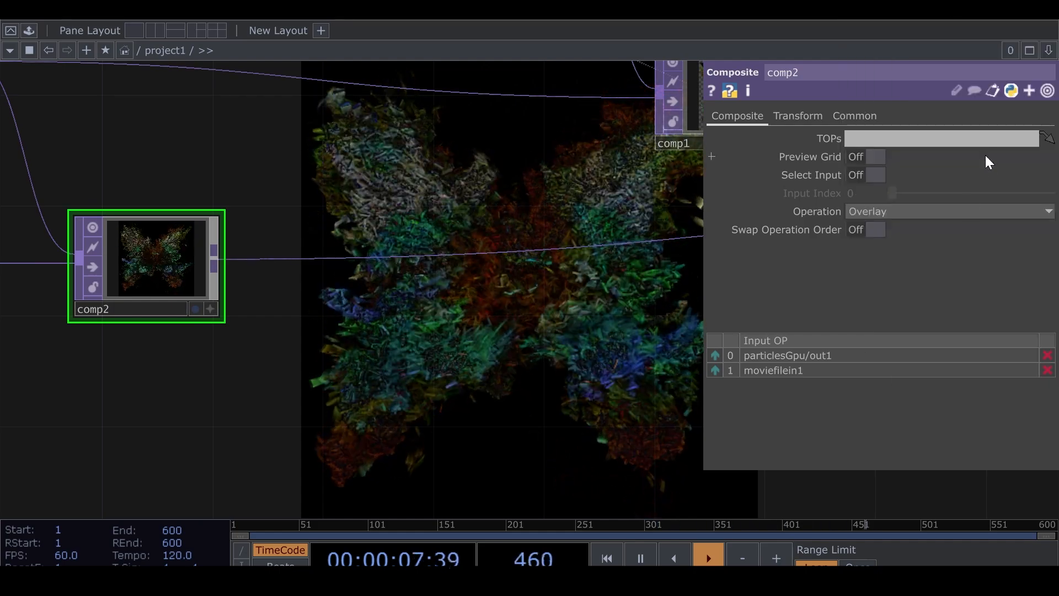
pyautogui.click(1047, 91)
# Move the comp3 node away from level2, closer to rgbkey1.
pyautogui.scroll(-4, 794, 386)
pyautogui.moveTo(969, 343); pyautogui.dragTo(727, 333)
pyautogui.scroll(3, 721, 337)
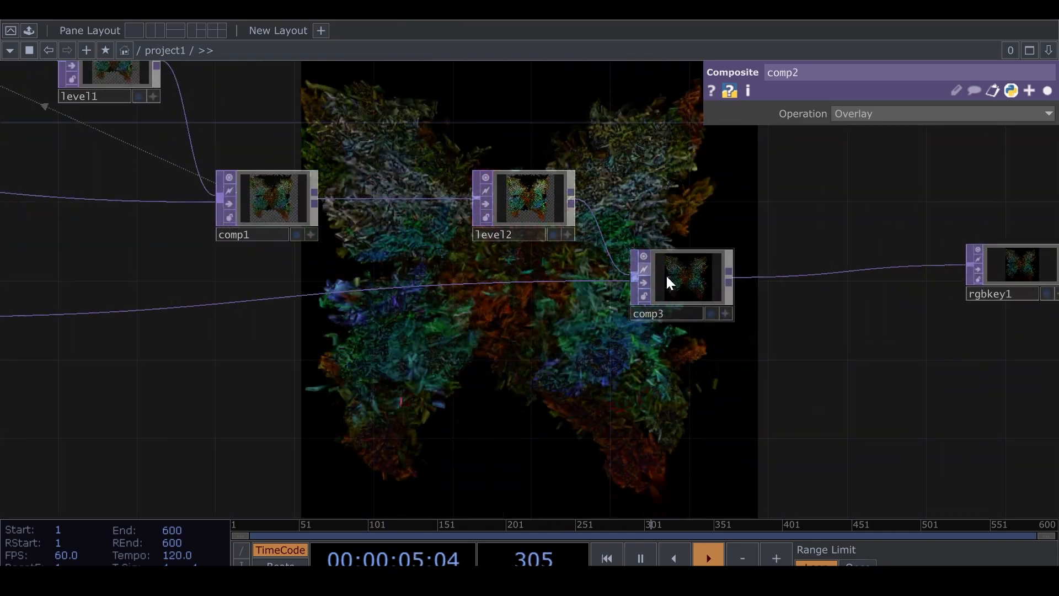
pyautogui.moveTo(665, 274); pyautogui.dragTo(764, 295)
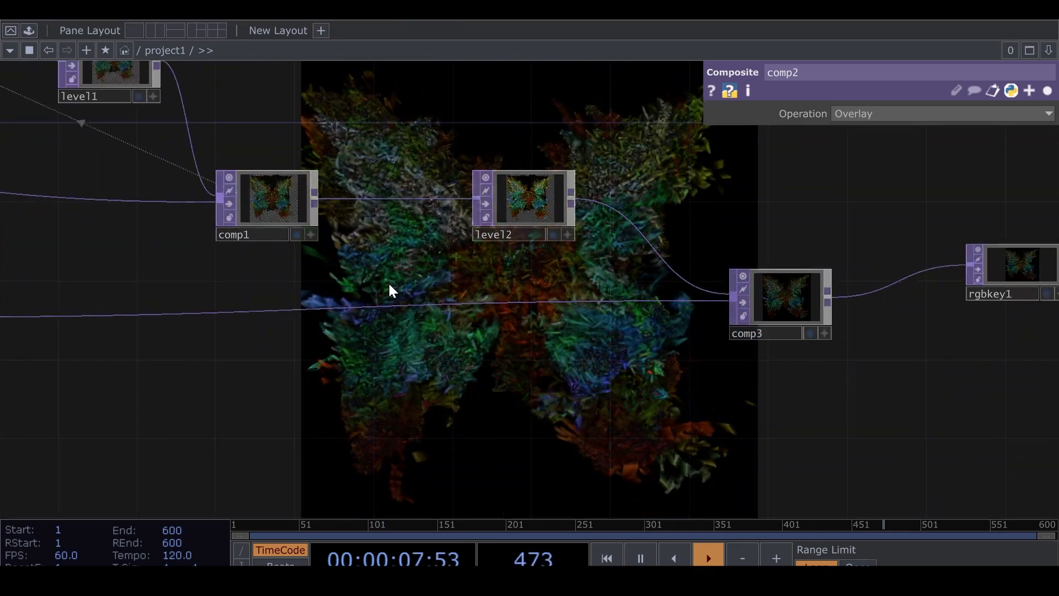
# Try the Maximum and Atop blend operations on comp3.
pyautogui.scroll(7, 555, 215)
pyautogui.scroll(-6, 519, 225)
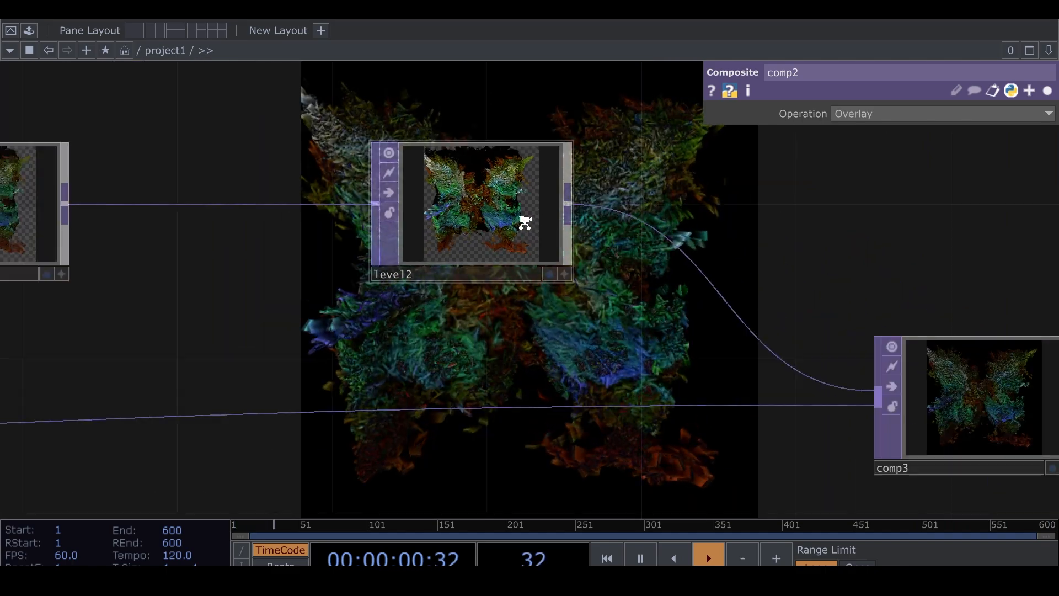
pyautogui.moveTo(662, 236); pyautogui.dragTo(452, 209)
pyautogui.click(607, 309)
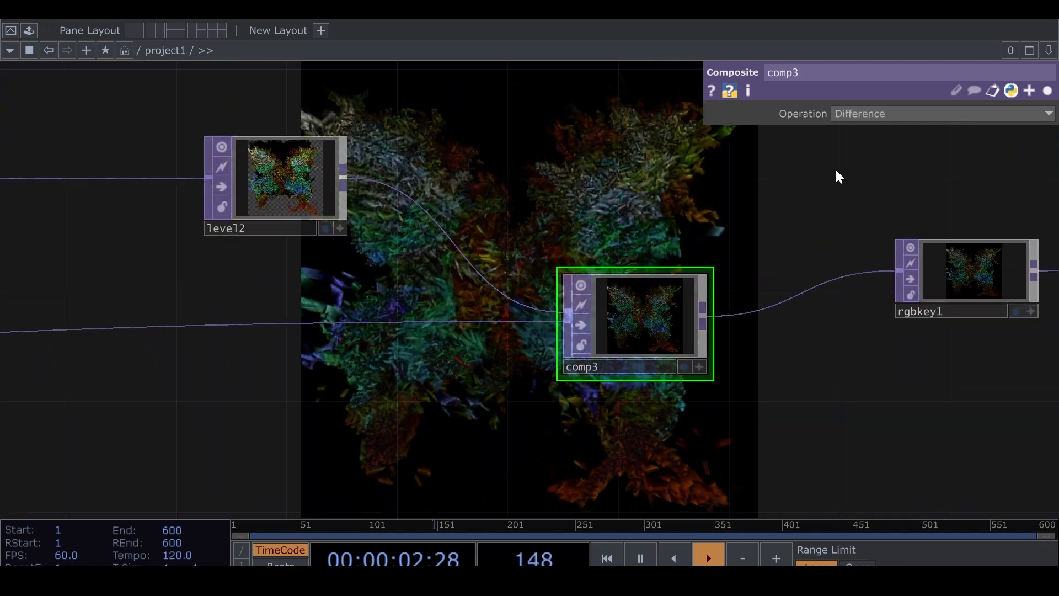
pyautogui.click(886, 117)
pyautogui.click(968, 169)
pyautogui.click(899, 117)
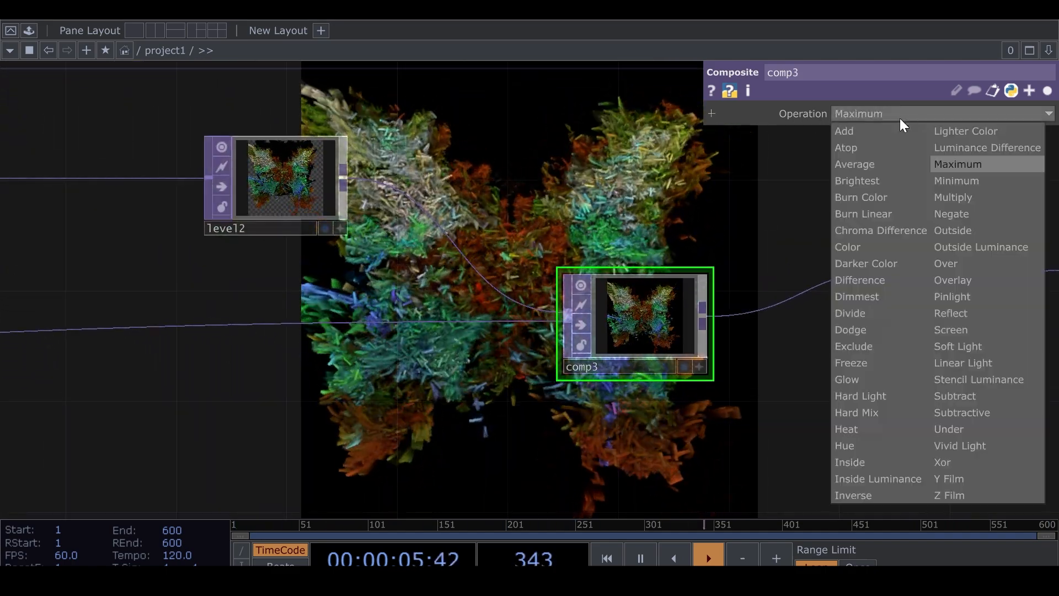
pyautogui.click(870, 143)
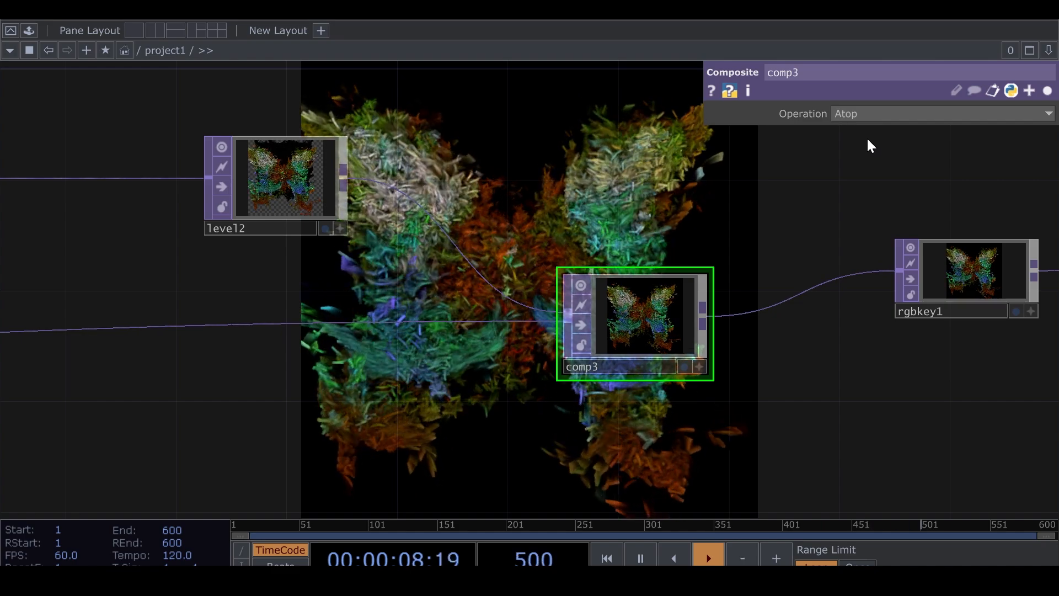
# Try the Overlay and Difference blend operations on comp3.
pyautogui.click(866, 113)
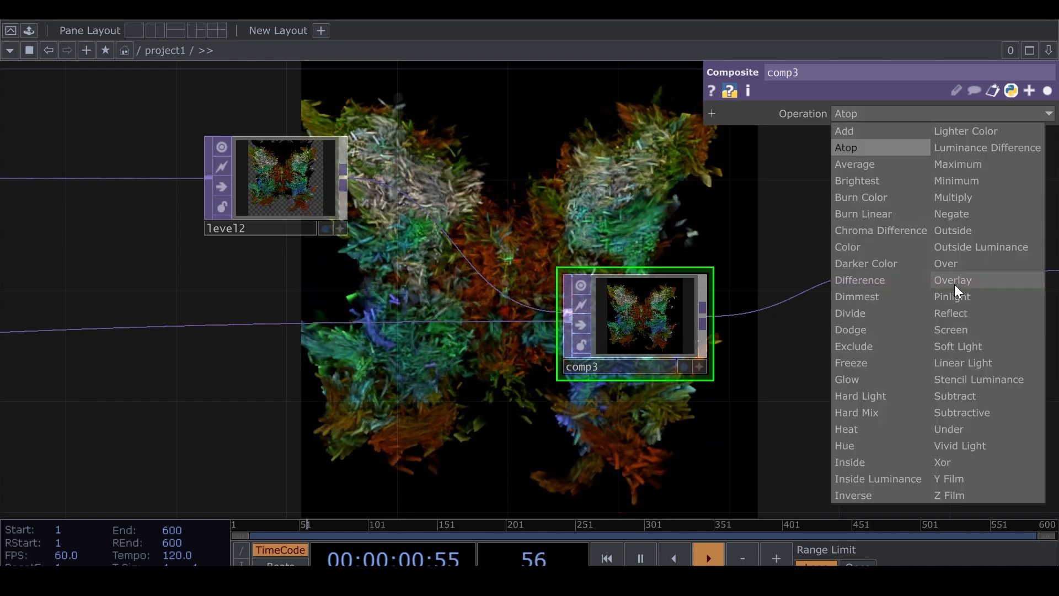
pyautogui.click(954, 284)
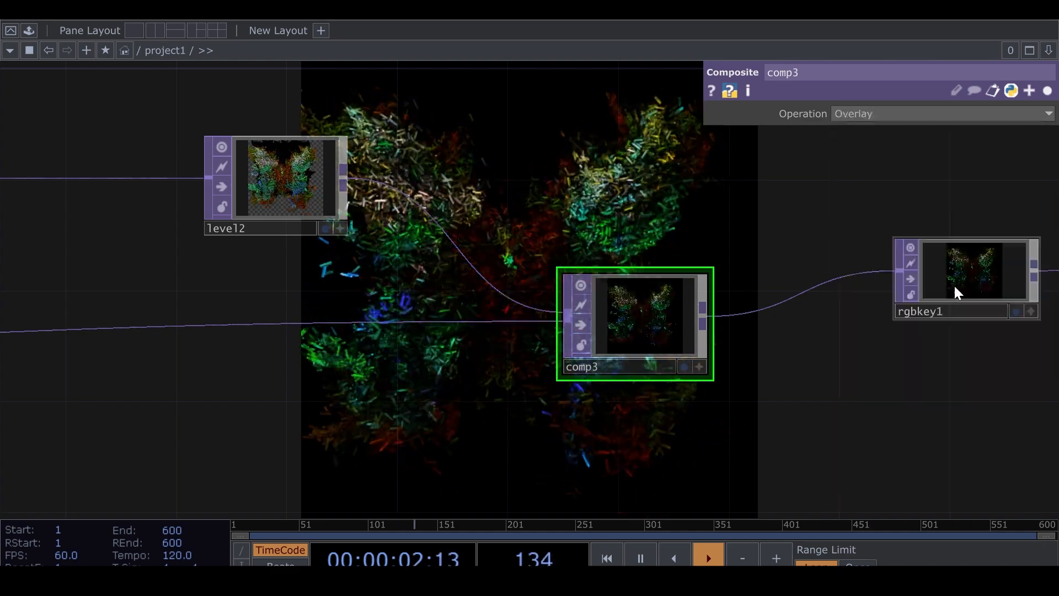
pyautogui.click(905, 117)
pyautogui.click(886, 274)
# Reposition the comp3 and level2 nodes with comp3 well below level2, and set comp3's blend operation to Reflect.
pyautogui.moveTo(672, 348); pyautogui.dragTo(561, 430)
pyautogui.moveTo(308, 220); pyautogui.dragTo(253, 192)
pyautogui.click(889, 112)
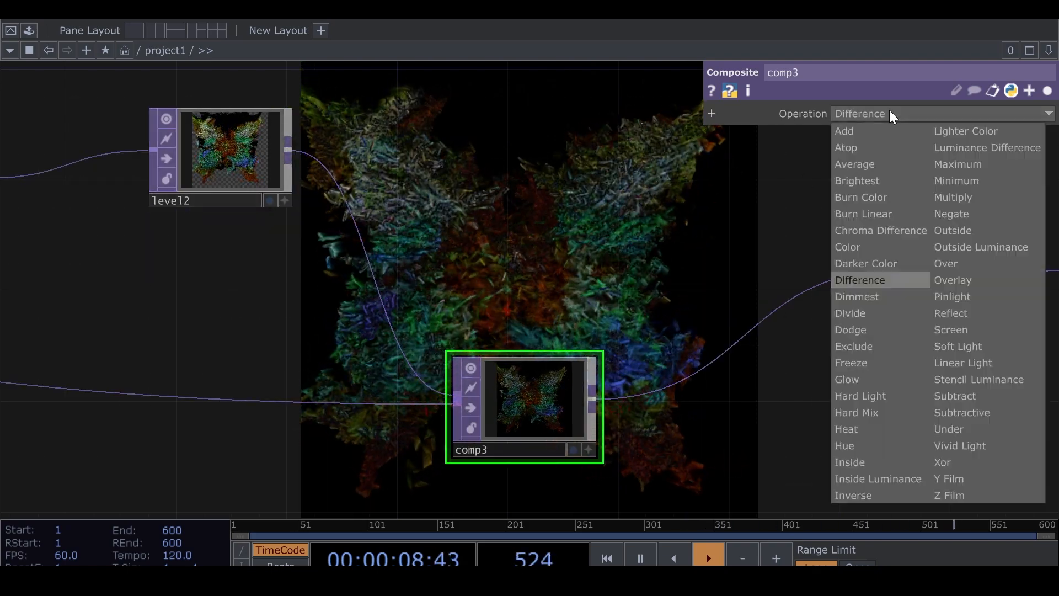
pyautogui.click(965, 310)
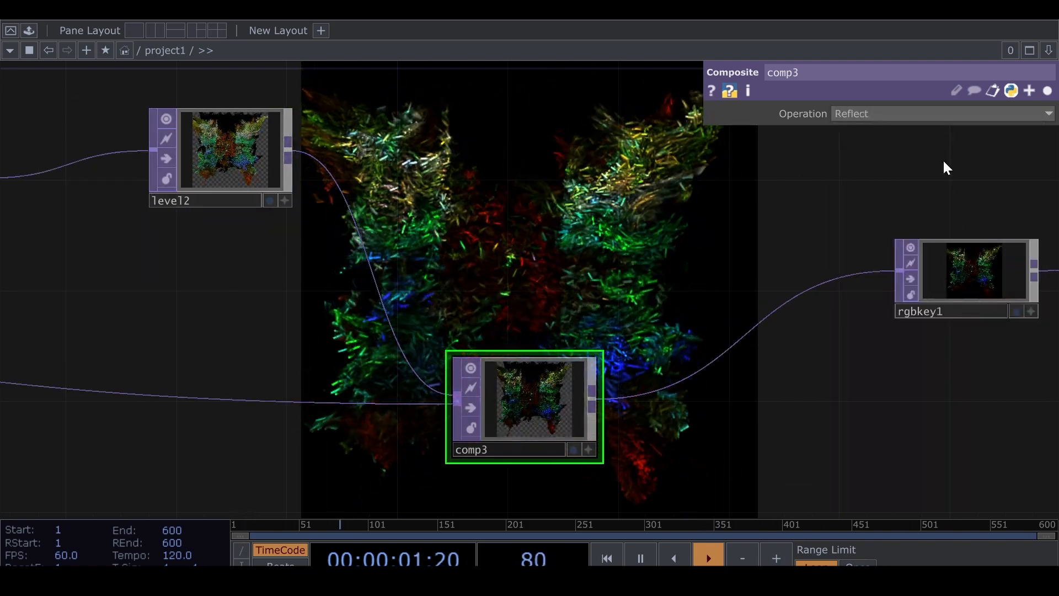
# Try the Overlay and Darker Color blend operations on comp3, and settle on Screen.
pyautogui.click(929, 112)
pyautogui.click(972, 274)
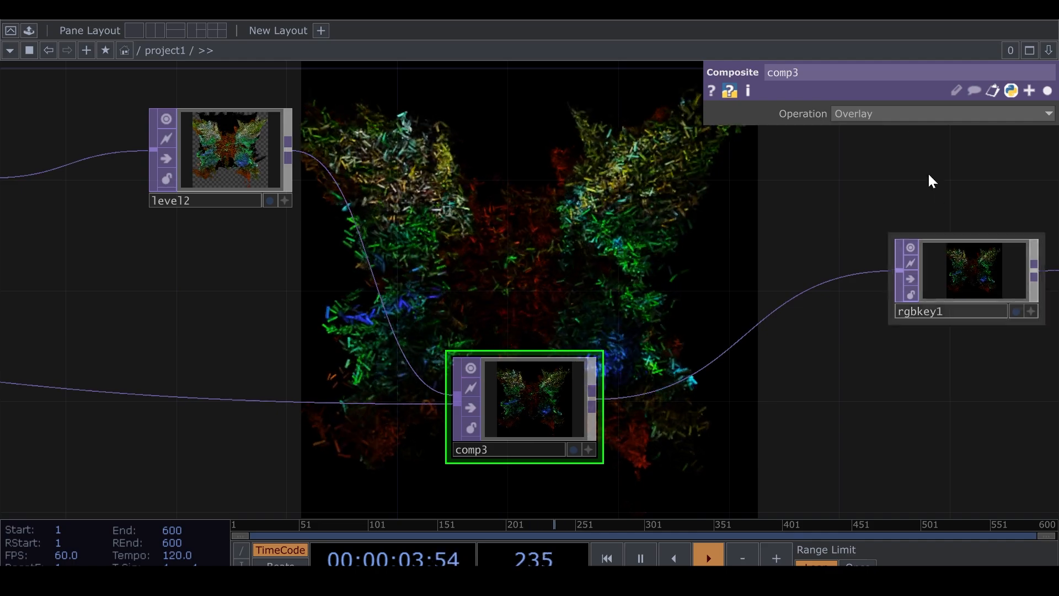
pyautogui.click(898, 114)
pyautogui.click(880, 270)
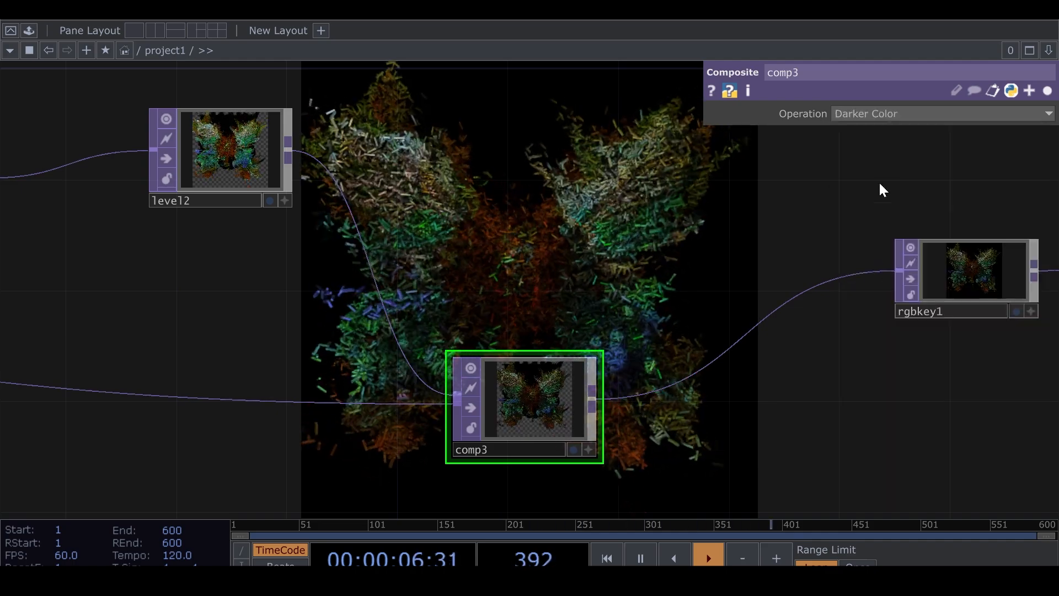
pyautogui.click(888, 113)
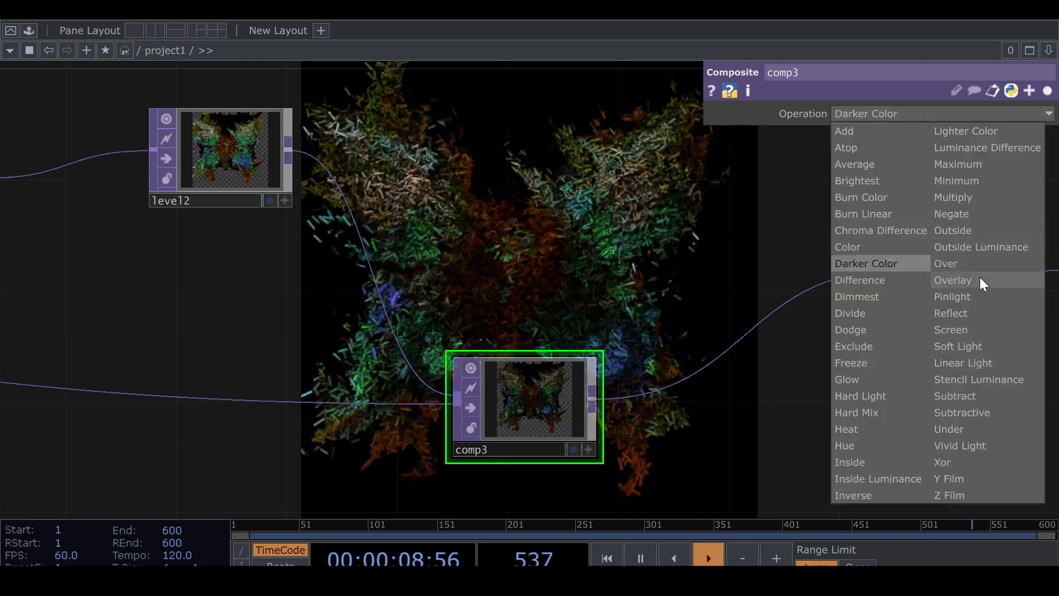
pyautogui.click(982, 326)
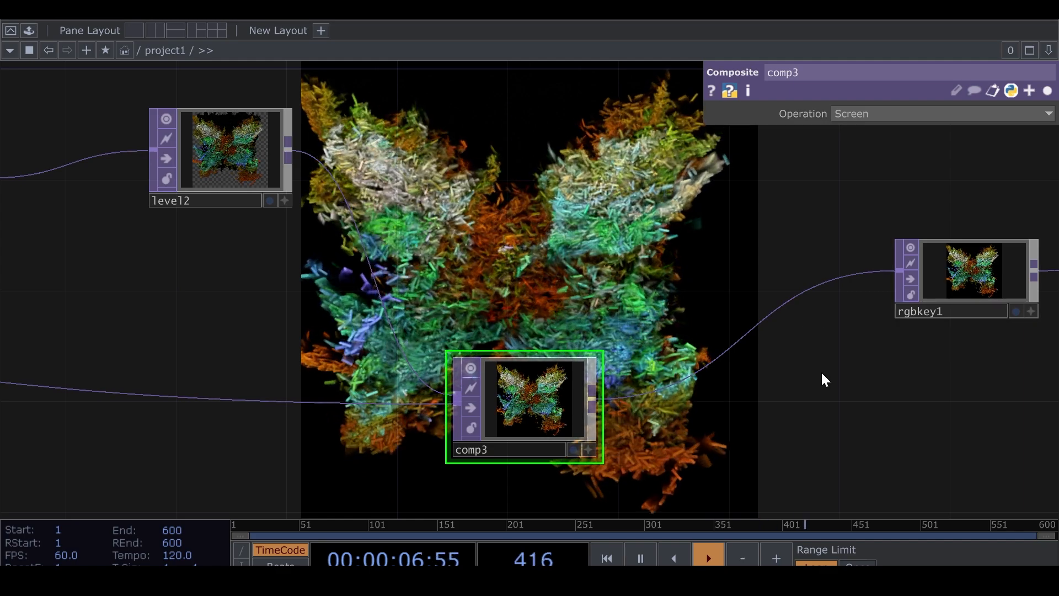
# Move rgbkey1 and null1 farther away from comp3, and feed rgbkey1 from level2 instead of comp3.
pyautogui.moveTo(821, 371); pyautogui.dragTo(415, 213)
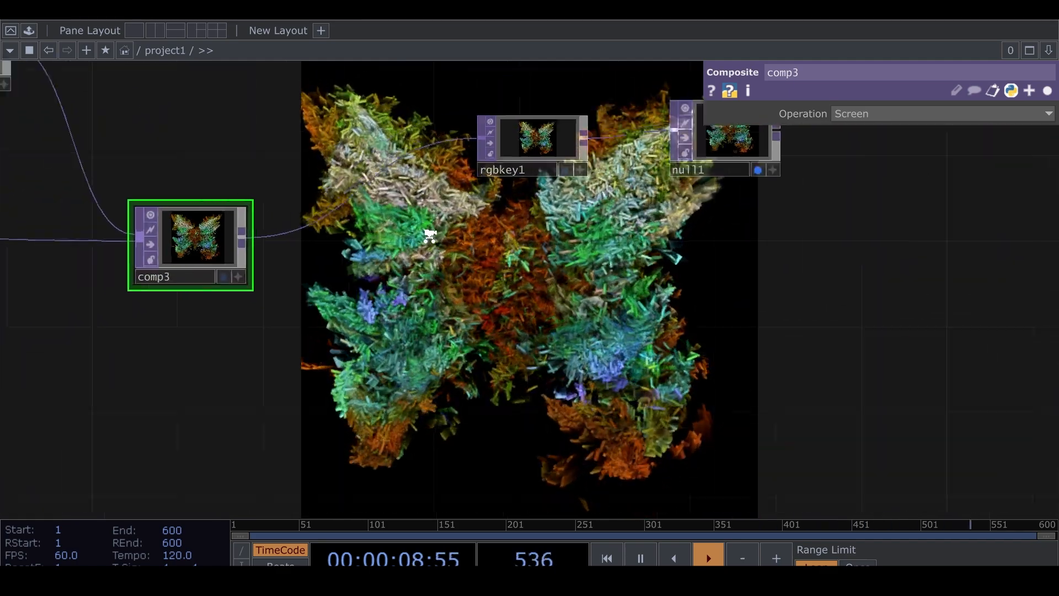
pyautogui.scroll(-5, 430, 235)
pyautogui.moveTo(441, 154); pyautogui.dragTo(719, 293, button='right')
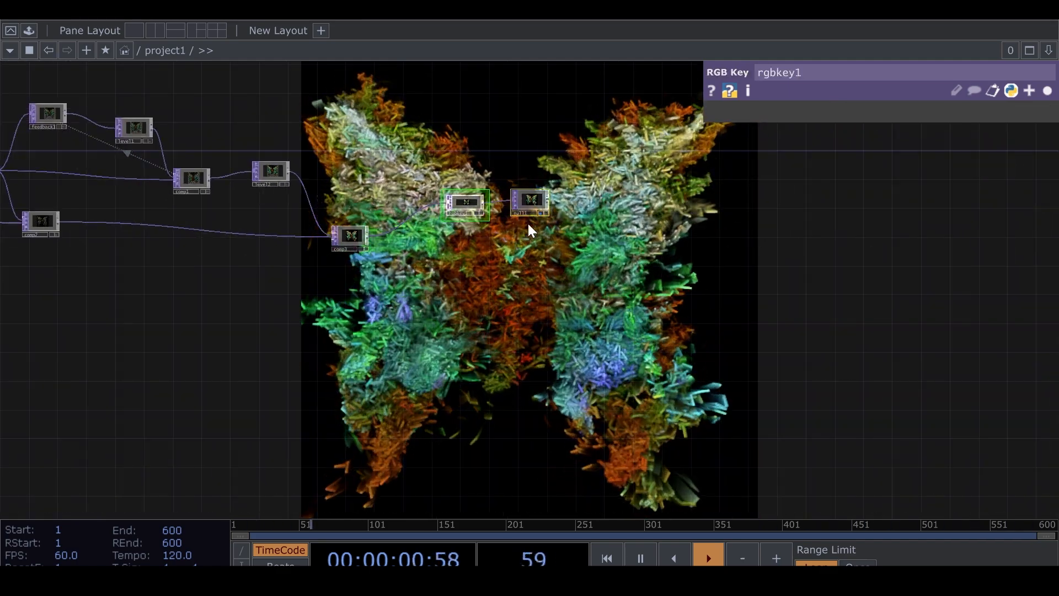
pyautogui.moveTo(465, 210); pyautogui.dragTo(688, 254)
pyautogui.moveTo(497, 289); pyautogui.dragTo(697, 309)
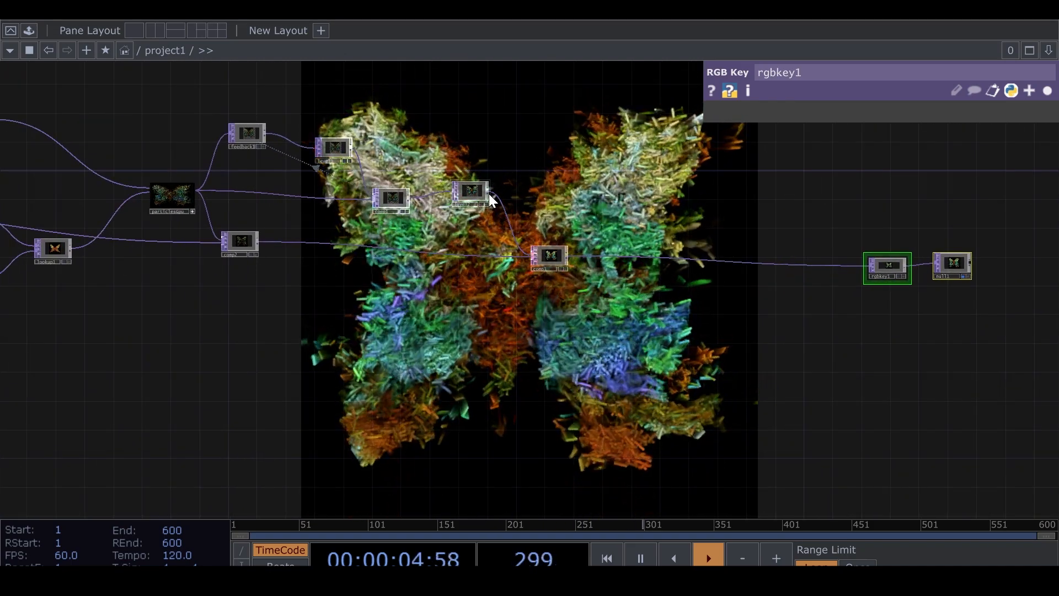
pyautogui.moveTo(492, 191); pyautogui.dragTo(485, 254)
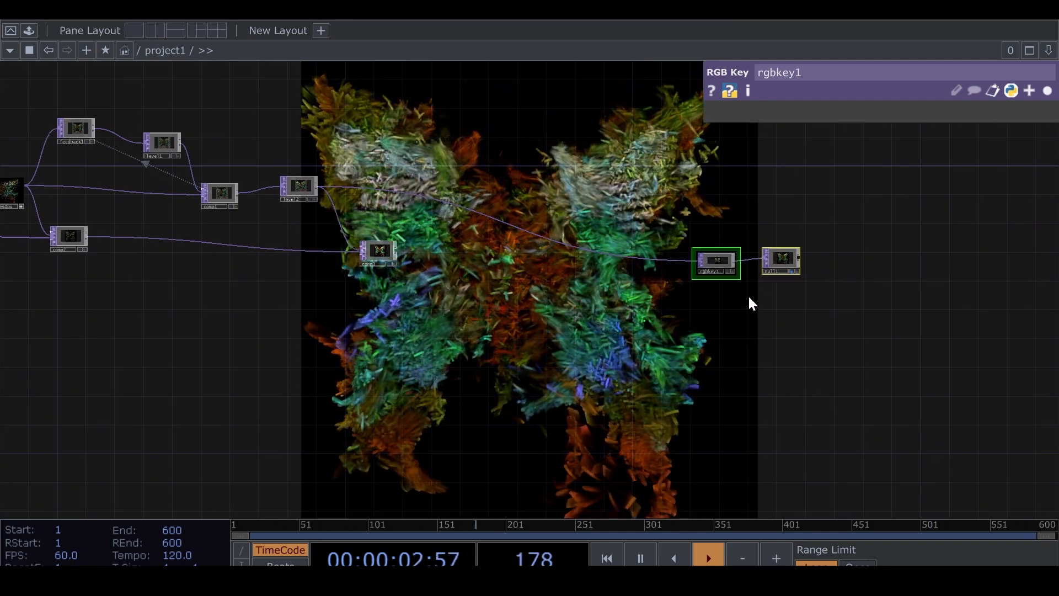
# Move the comp3 node lower and closer beneath level2, clear of the level2–rgbkey1 connection.
pyautogui.moveTo(430, 288); pyautogui.dragTo(557, 295)
pyautogui.moveTo(536, 230); pyautogui.dragTo(523, 290, button='middle')
pyautogui.scroll(4, 519, 288)
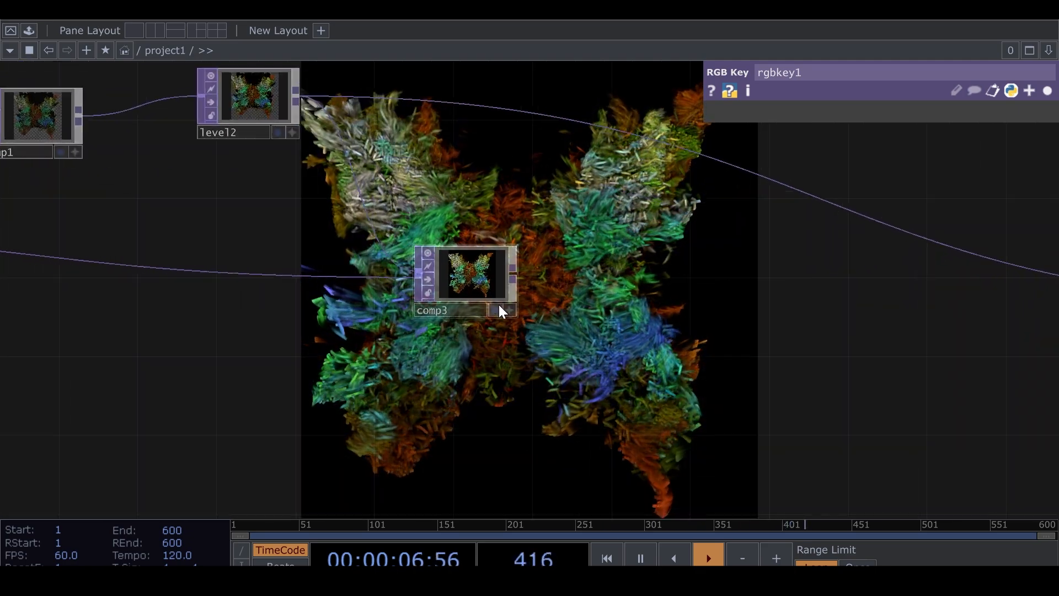
pyautogui.moveTo(441, 299); pyautogui.dragTo(362, 341)
pyautogui.moveTo(509, 271); pyautogui.dragTo(397, 349)
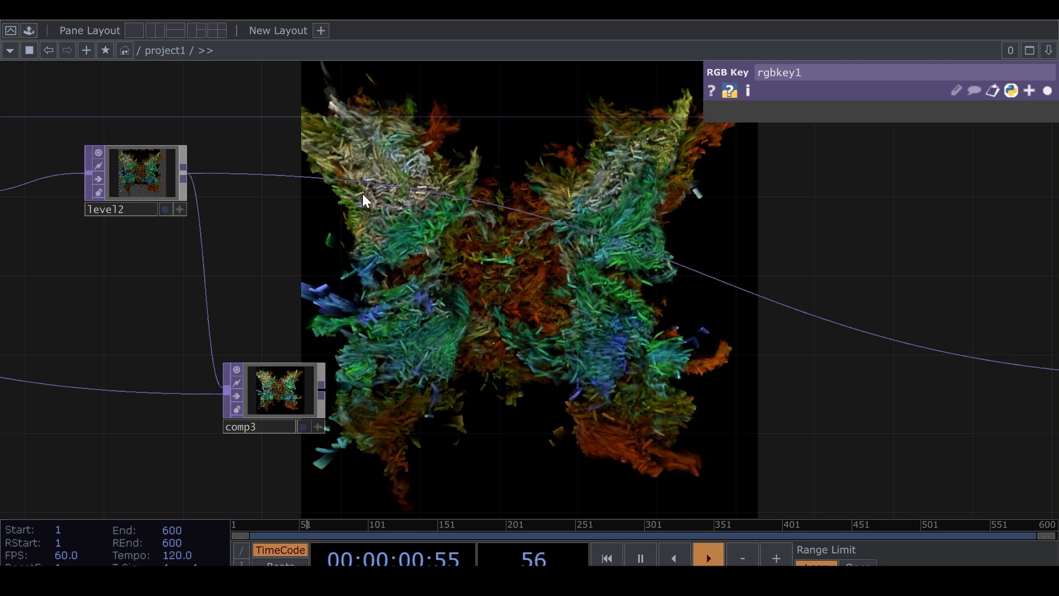
# Insert an Edge TOP into the connection between level2 and rgbkey1.
pyautogui.rightClick(363, 181)
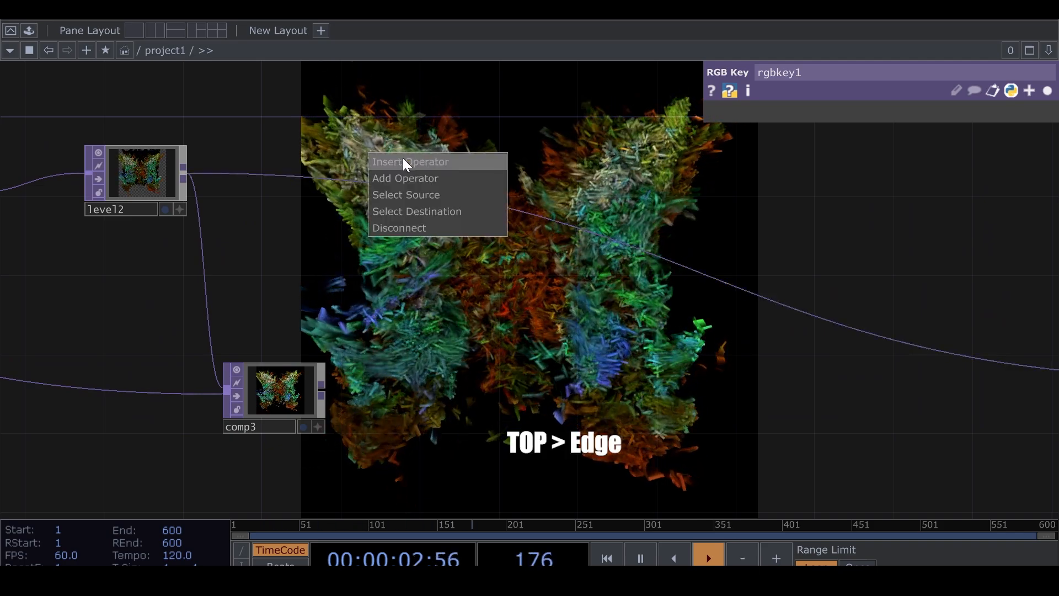
pyautogui.click(404, 157)
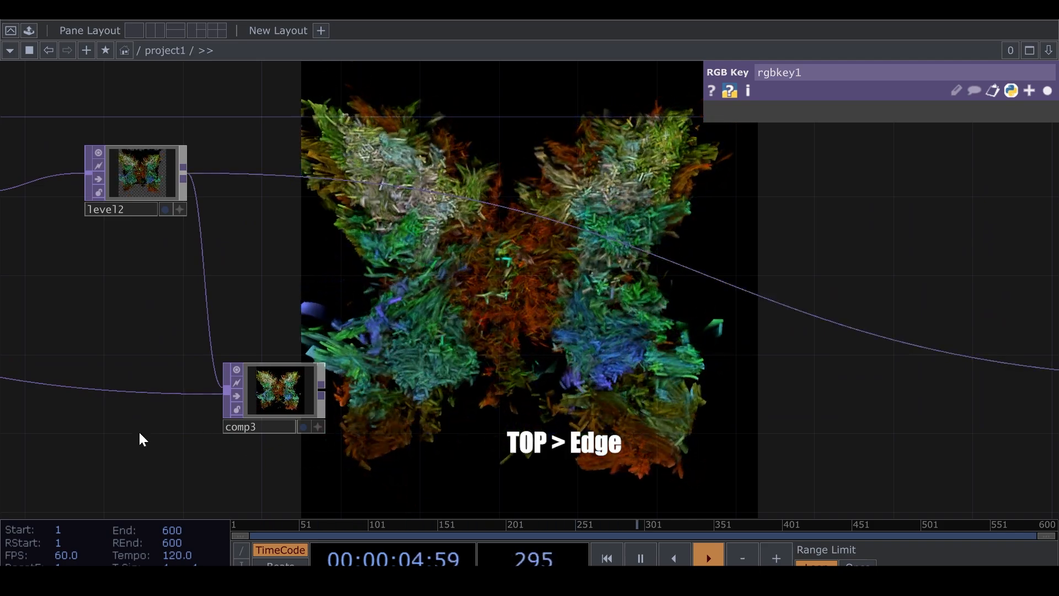
pyautogui.click(412, 235)
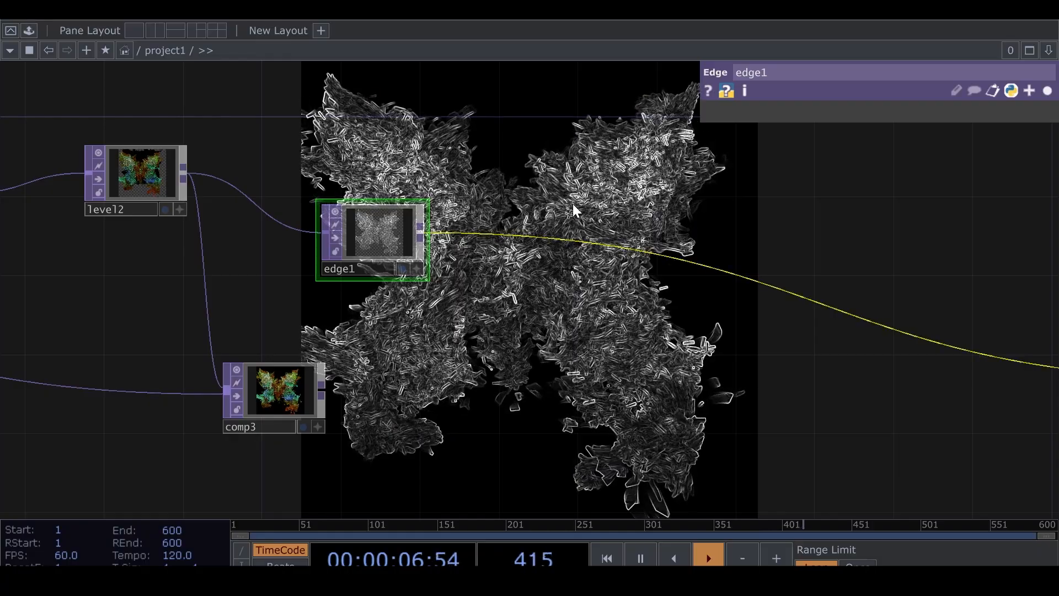
# Insert a Composite TOP between edge1 and rgbkey1, and connect level2 as its second input.
pyautogui.rightClick(529, 235)
pyautogui.click(547, 211)
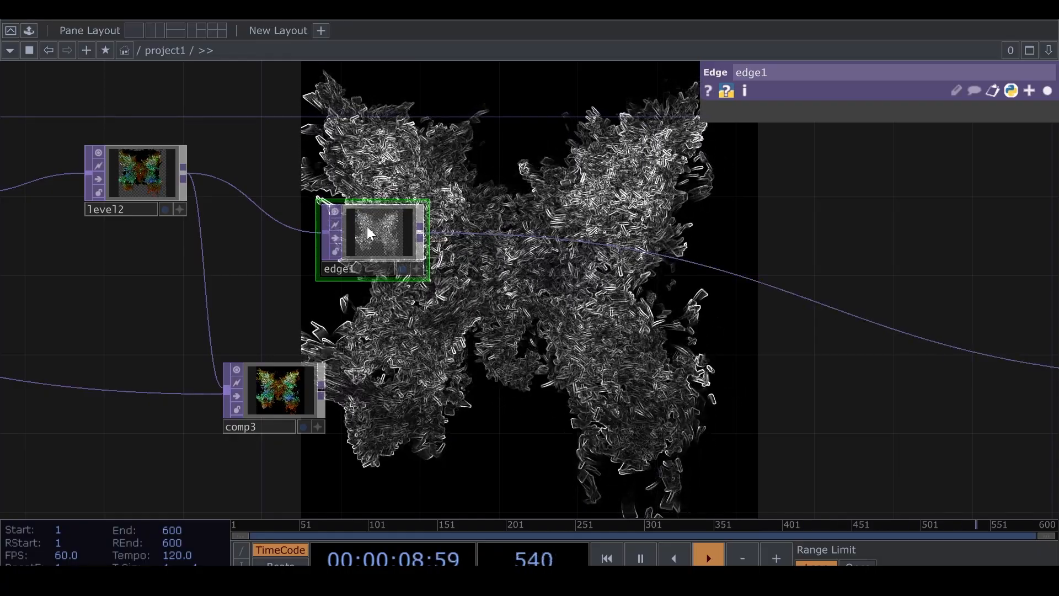
pyautogui.click(273, 230)
pyautogui.click(592, 158)
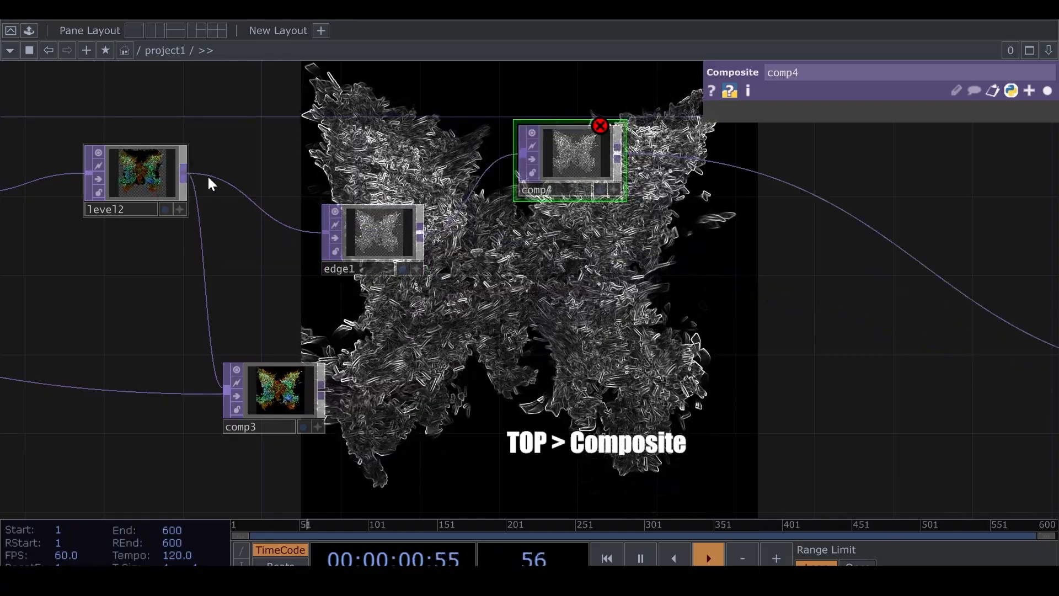
pyautogui.moveTo(185, 173); pyautogui.dragTo(522, 158)
pyautogui.moveTo(520, 237); pyautogui.dragTo(482, 259)
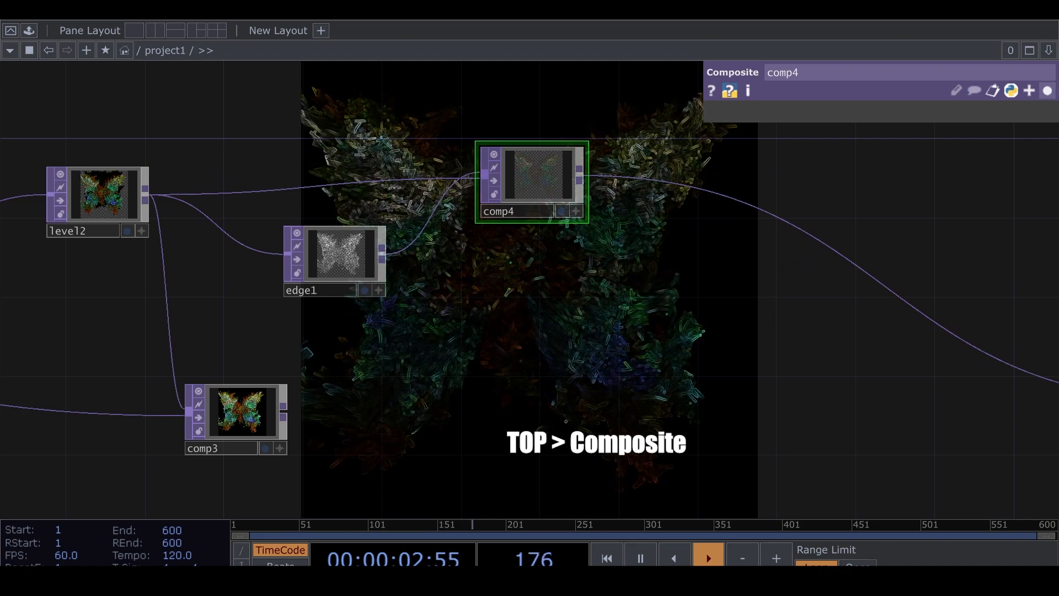
# Set comp4's blend operation to Over.
pyautogui.press('p')
pyautogui.click(1013, 209)
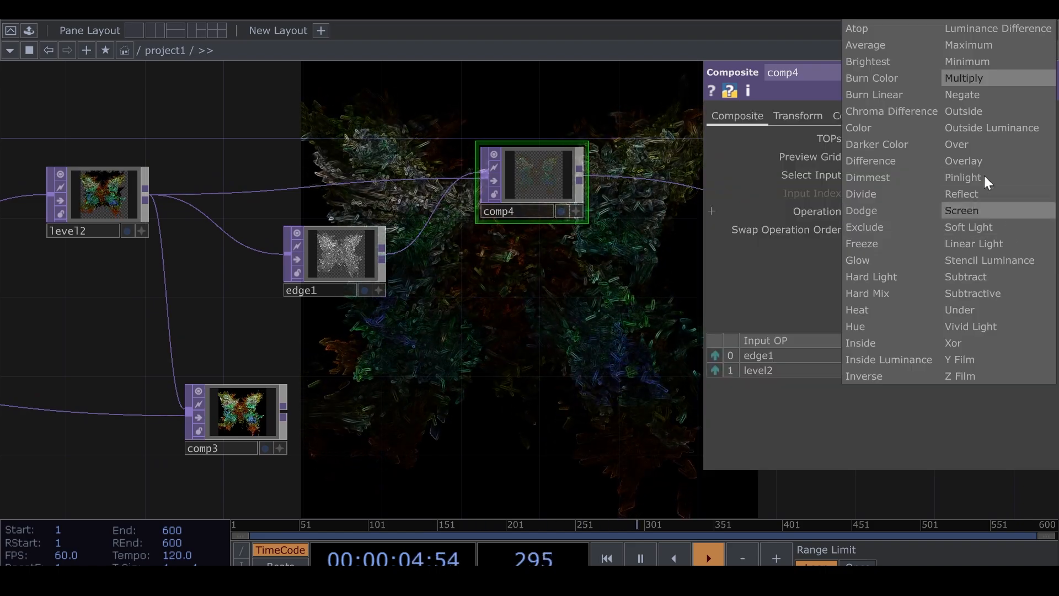
pyautogui.click(982, 146)
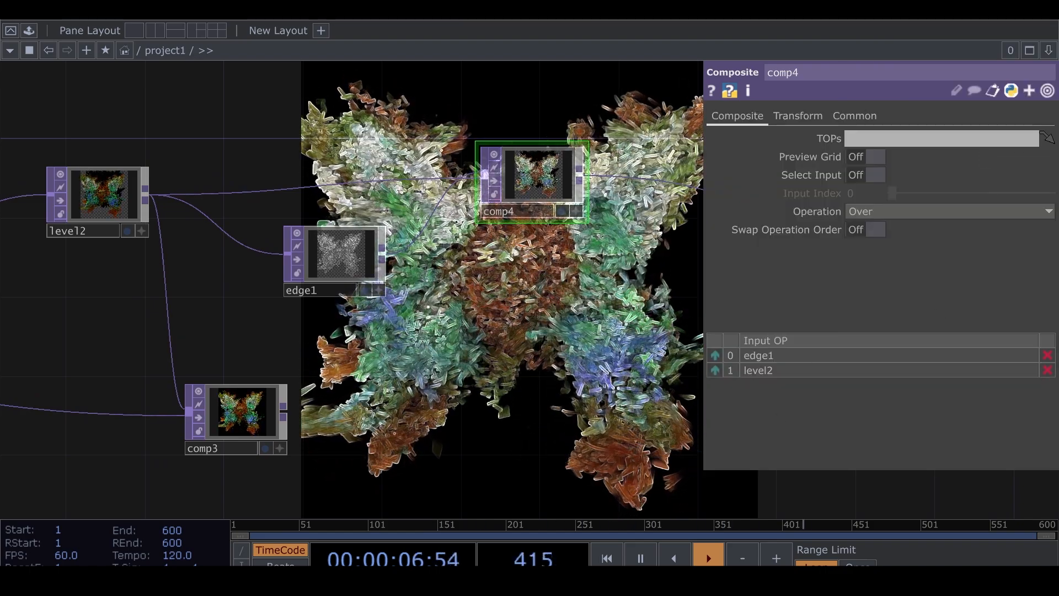
# Change edge1's edge color to black, with RGB values 0, 0, 0.
pyautogui.click(331, 260)
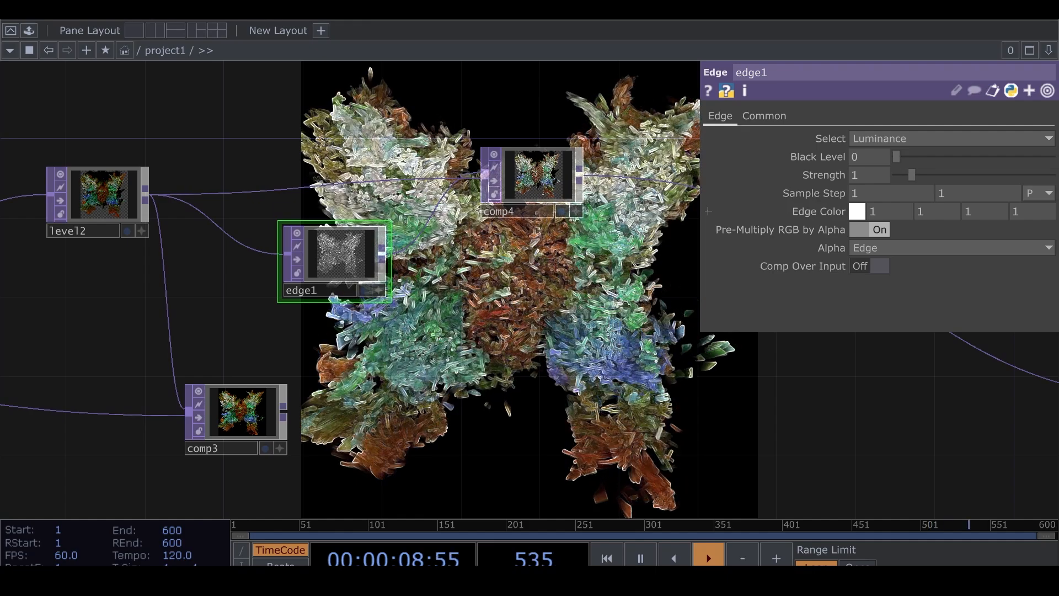
pyautogui.moveTo(859, 214); pyautogui.dragTo(800, 253, button='right')
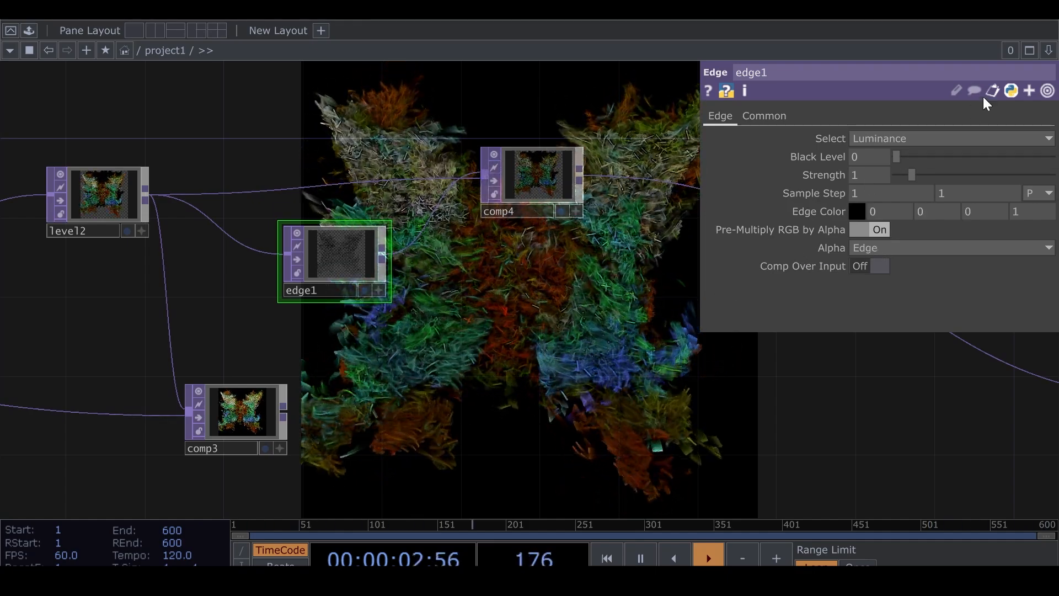
pyautogui.click(1046, 92)
# Set the opacity of level1 in the feedback loop to 0.95.
pyautogui.moveTo(686, 316); pyautogui.dragTo(642, 262)
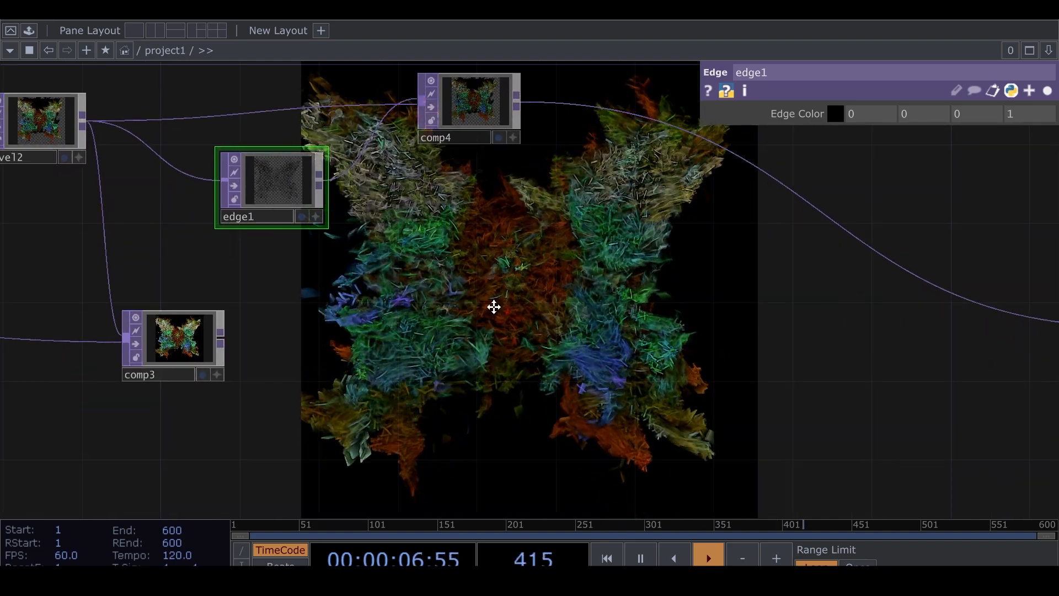
pyautogui.moveTo(494, 307); pyautogui.dragTo(811, 381)
pyautogui.moveTo(480, 345); pyautogui.dragTo(699, 412)
pyautogui.scroll(-3, 501, 356)
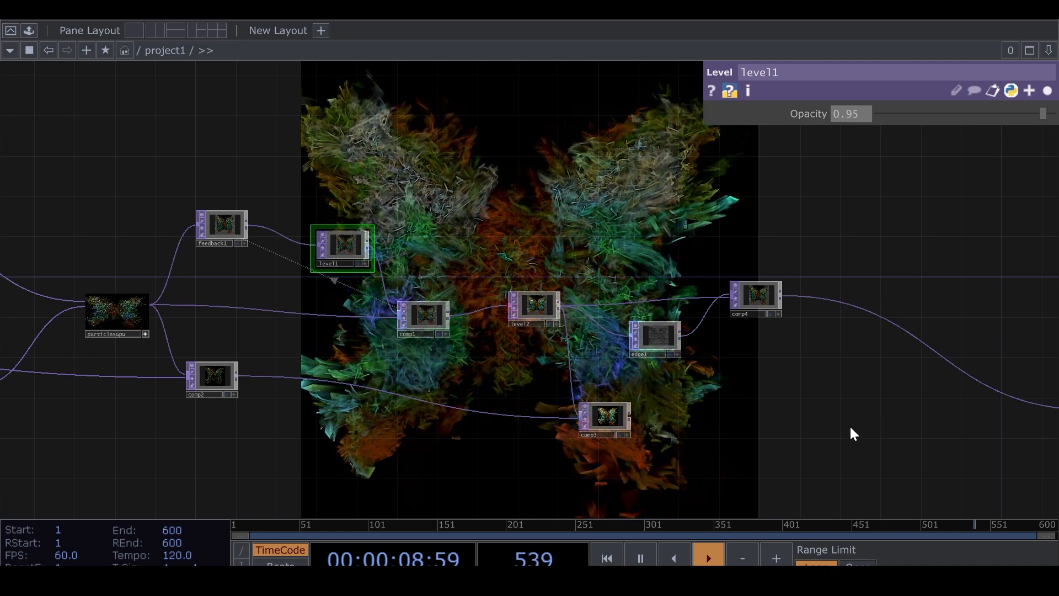
# Inspect the edge outlines up close in comp4's preview, and raise edge1's strength to about 2.07.
pyautogui.moveTo(722, 360); pyautogui.dragTo(548, 230)
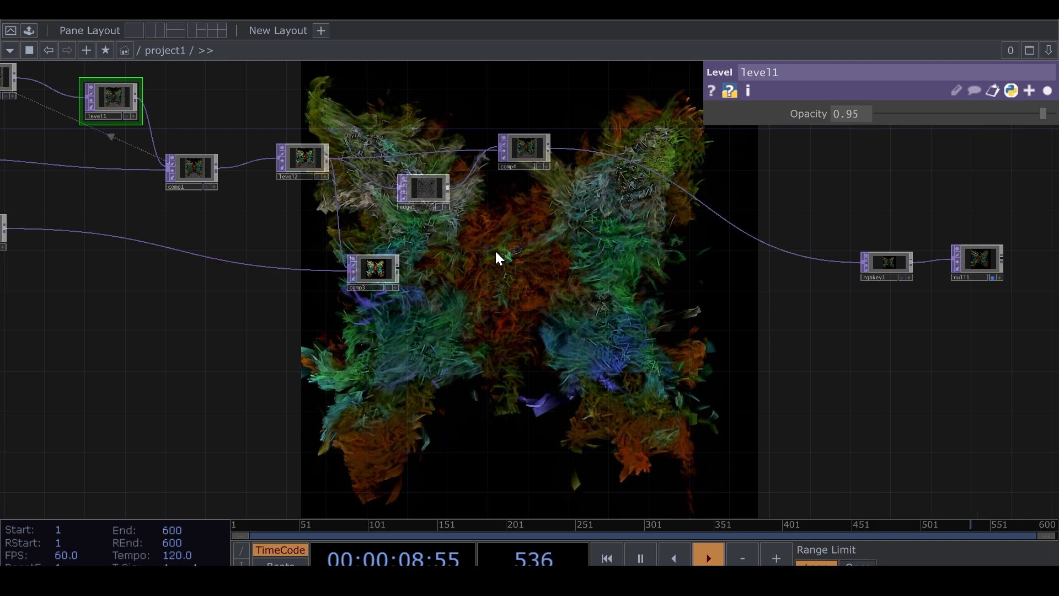
pyautogui.scroll(5, 427, 194)
pyautogui.scroll(5, 427, 200)
pyautogui.click(429, 203)
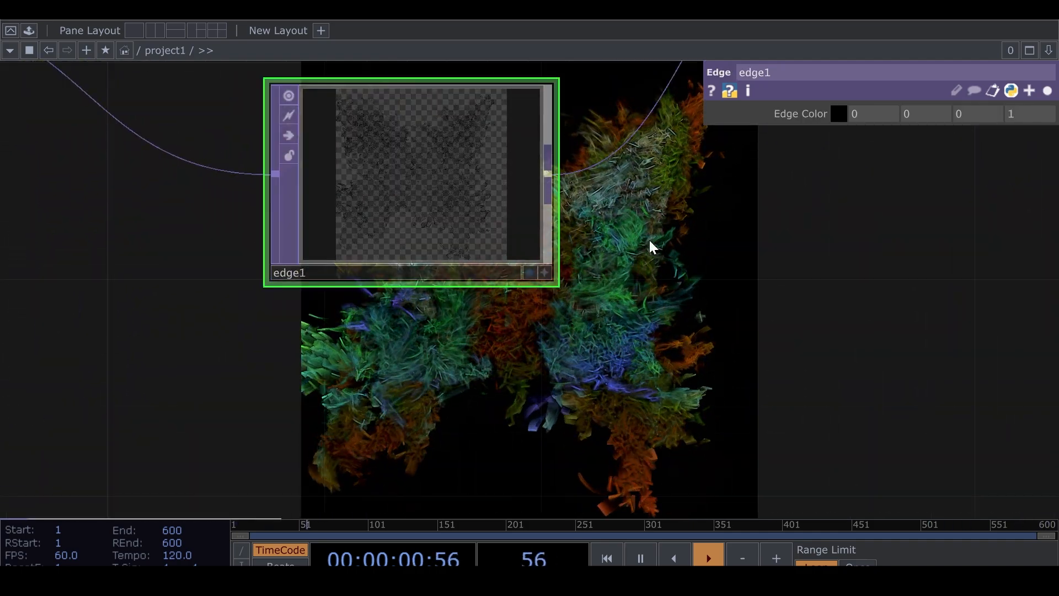
pyautogui.moveTo(631, 285); pyautogui.dragTo(493, 336)
pyautogui.moveTo(612, 259); pyautogui.dragTo(374, 373)
pyautogui.moveTo(713, 379); pyautogui.dragTo(585, 460)
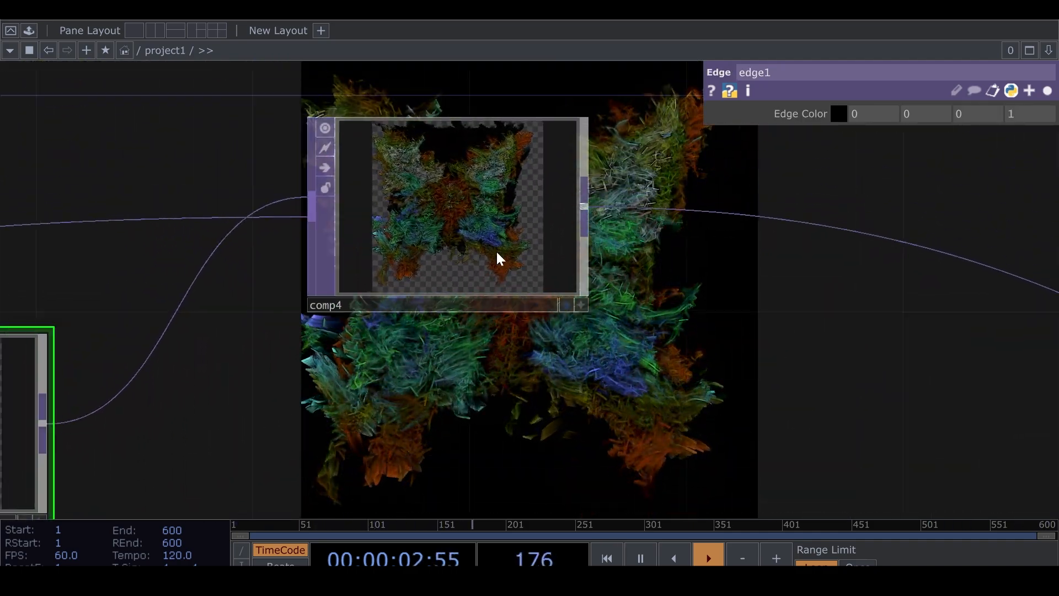
pyautogui.scroll(5, 454, 230)
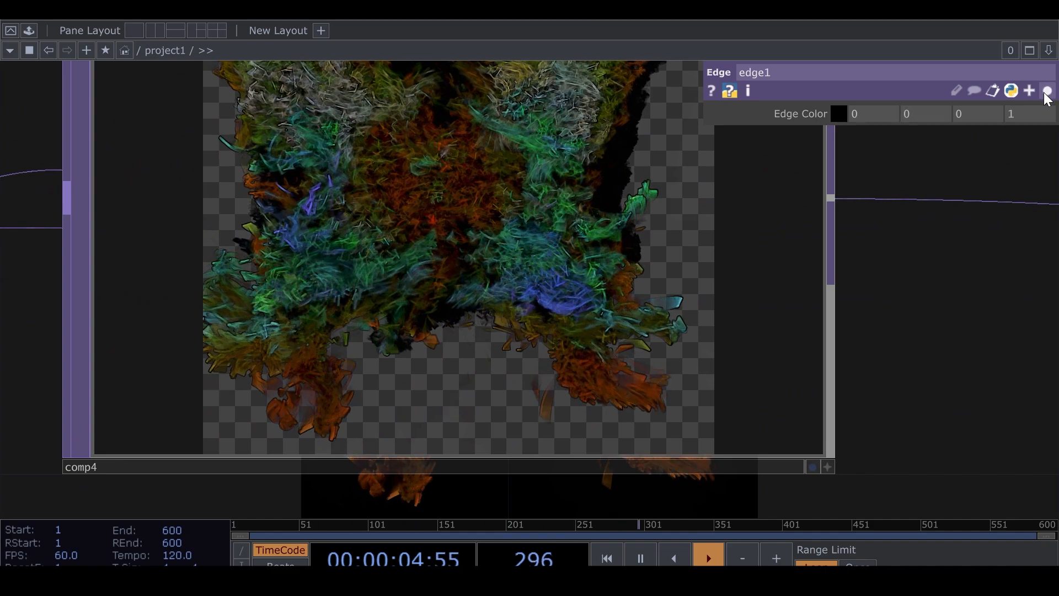
pyautogui.click(1047, 92)
pyautogui.moveTo(913, 175); pyautogui.dragTo(933, 174)
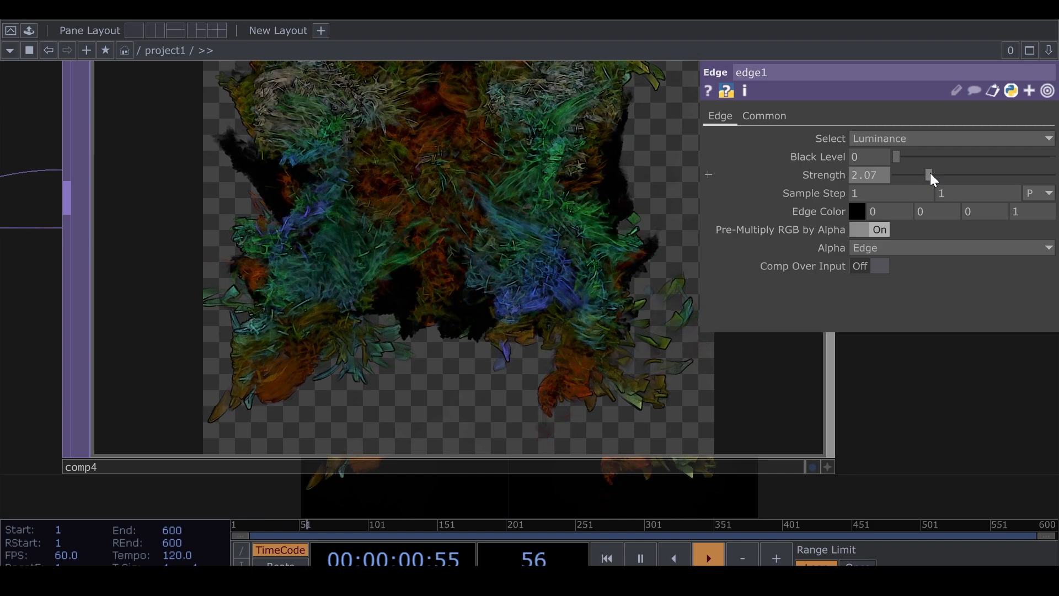
pyautogui.click(1048, 92)
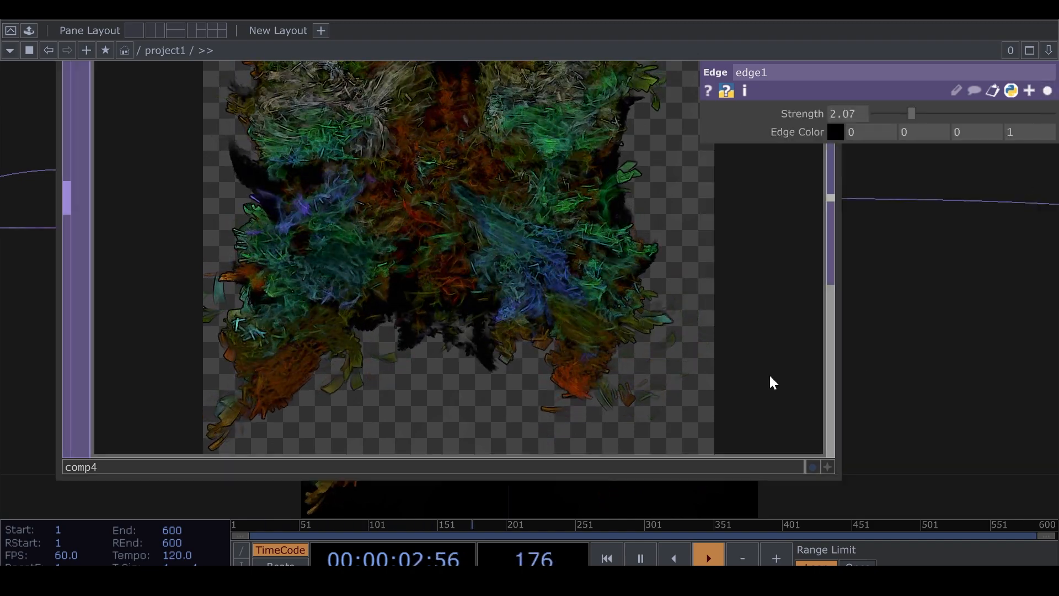
# Insert a Composite TOP between comp4 and rgbkey1, and connect comp3 as its second input.
pyautogui.scroll(-8, 508, 271)
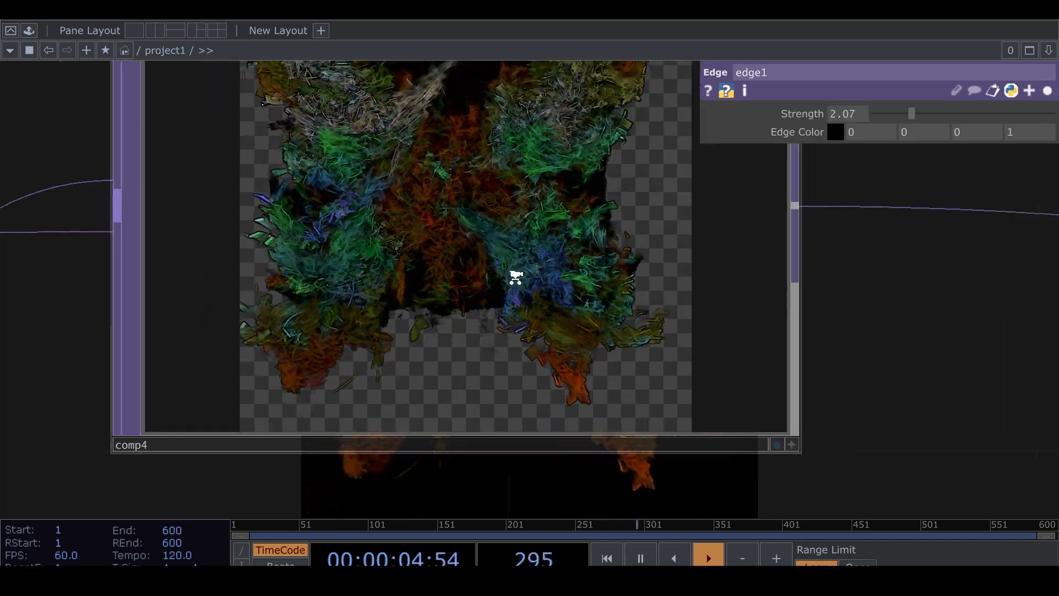
pyautogui.moveTo(666, 338); pyautogui.dragTo(589, 169)
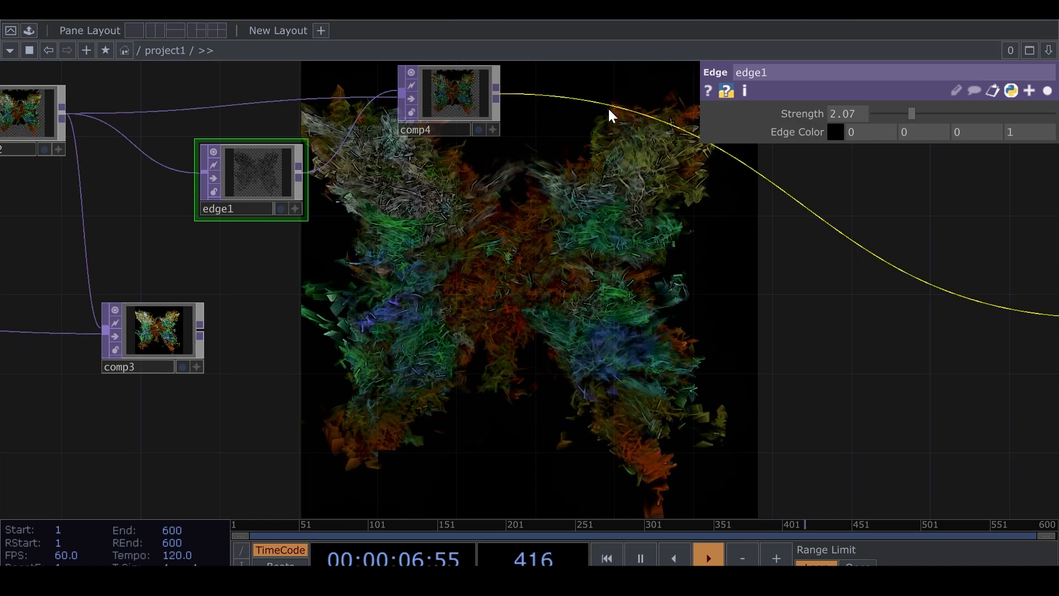
pyautogui.rightClick(611, 105)
pyautogui.click(631, 88)
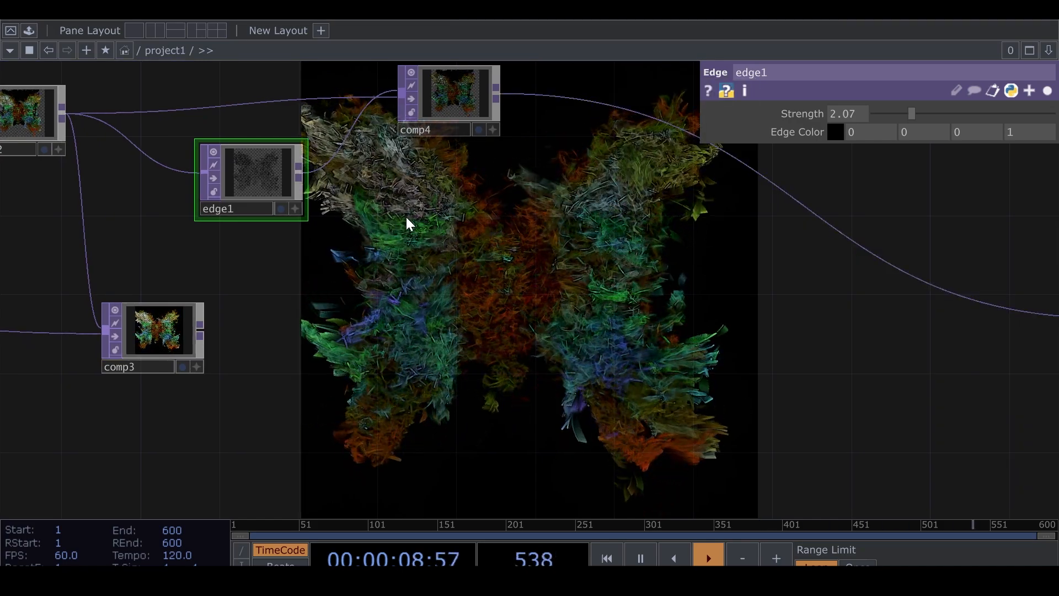
pyautogui.click(633, 291)
pyautogui.scroll(-4, 438, 277)
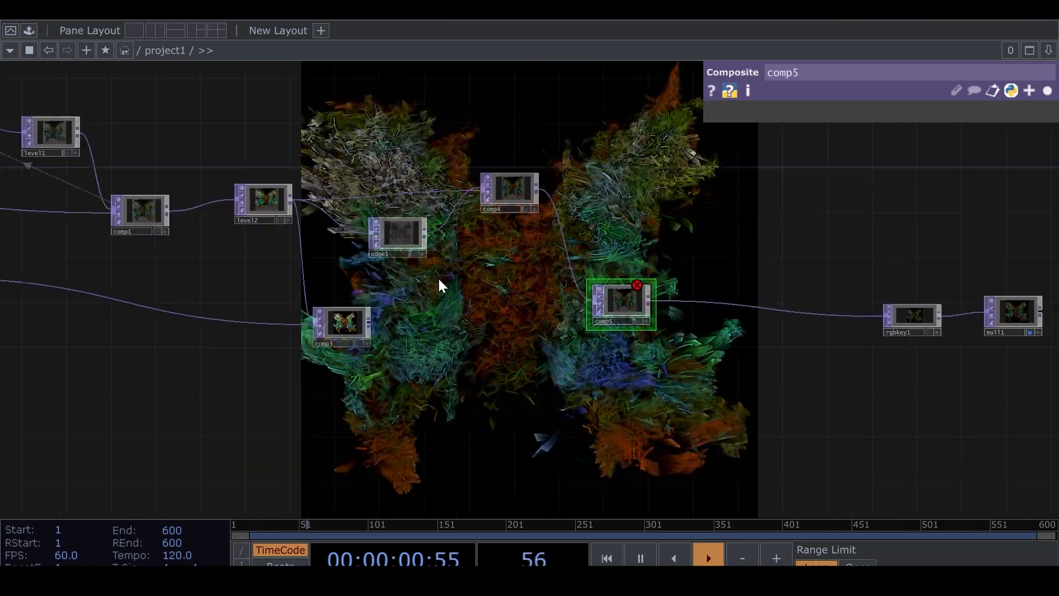
pyautogui.moveTo(324, 214); pyautogui.dragTo(588, 310)
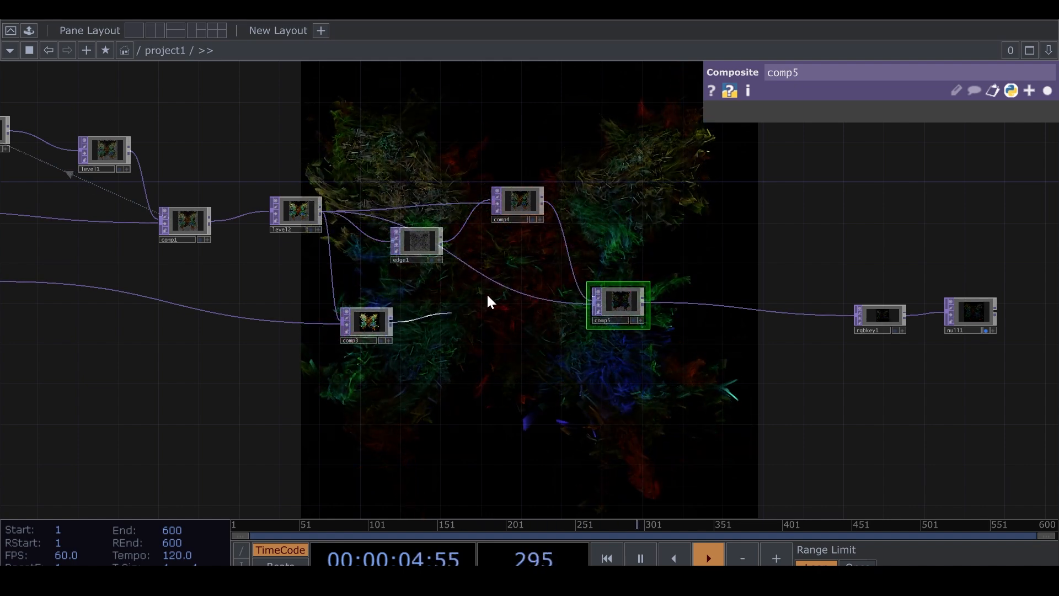
pyautogui.moveTo(494, 277); pyautogui.dragTo(495, 279)
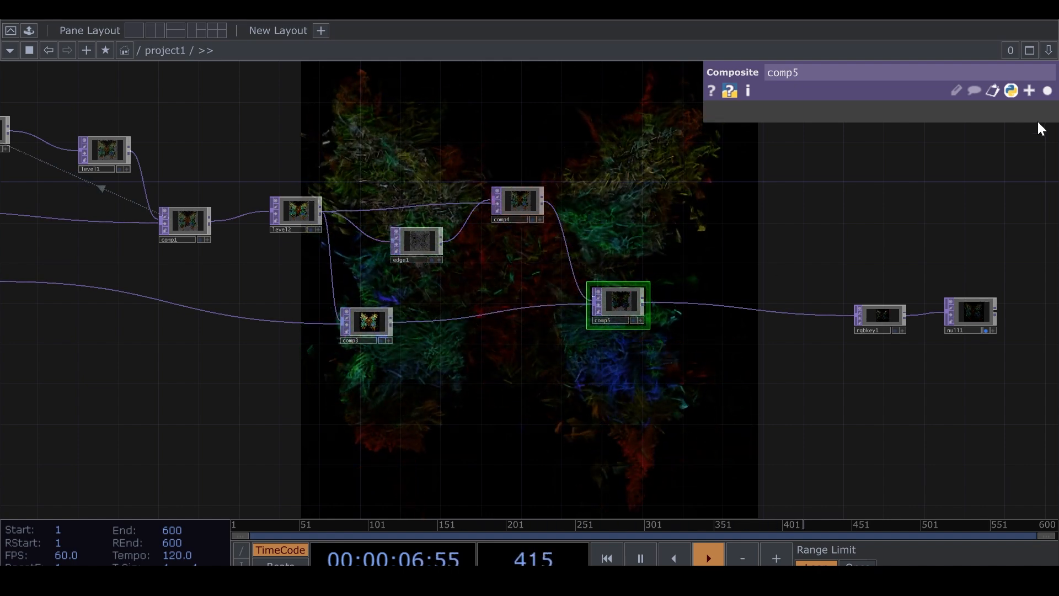
# Try the Add, Average and Screen operations on comp5.
pyautogui.click(1044, 94)
pyautogui.click(975, 210)
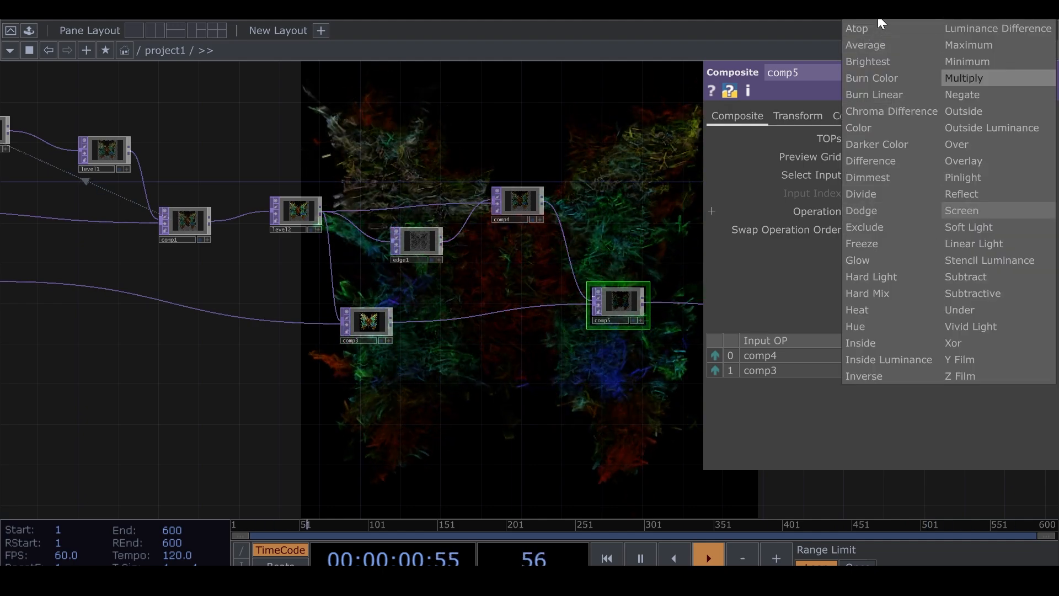
pyautogui.click(873, 28)
pyautogui.click(929, 212)
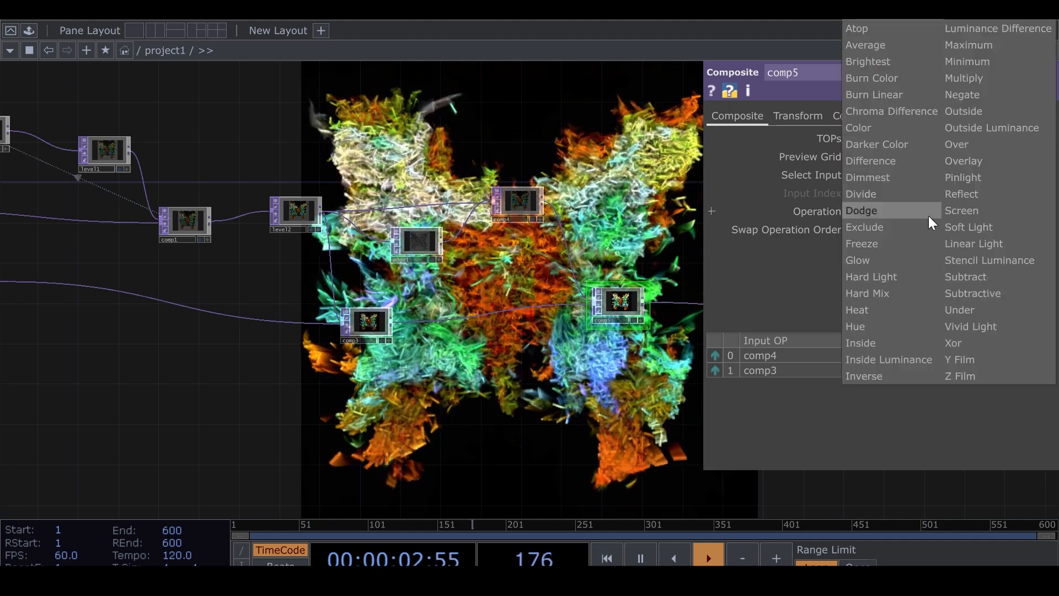
pyautogui.click(885, 44)
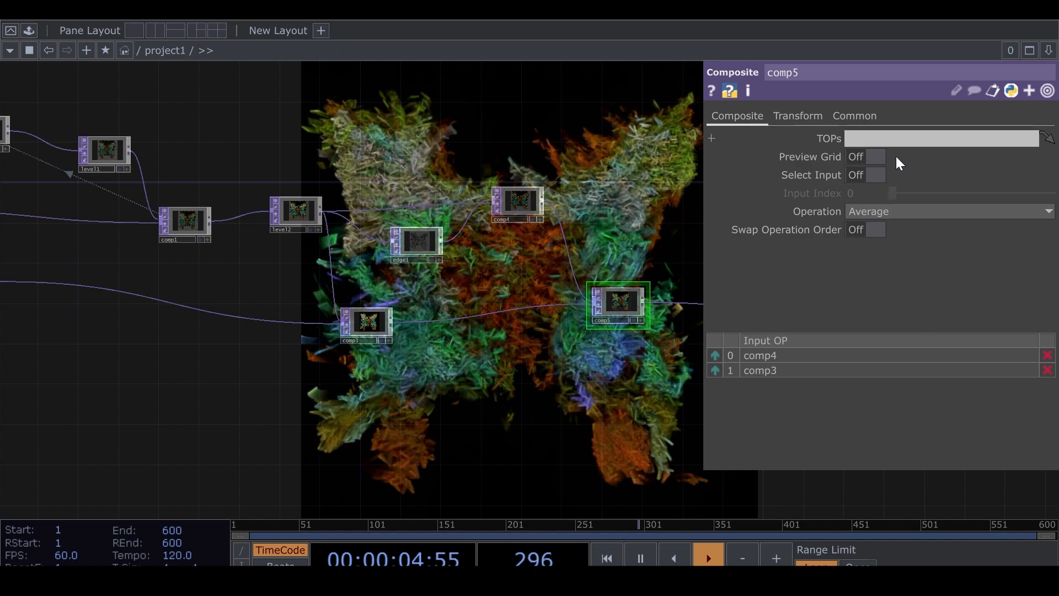
pyautogui.click(911, 211)
pyautogui.click(968, 213)
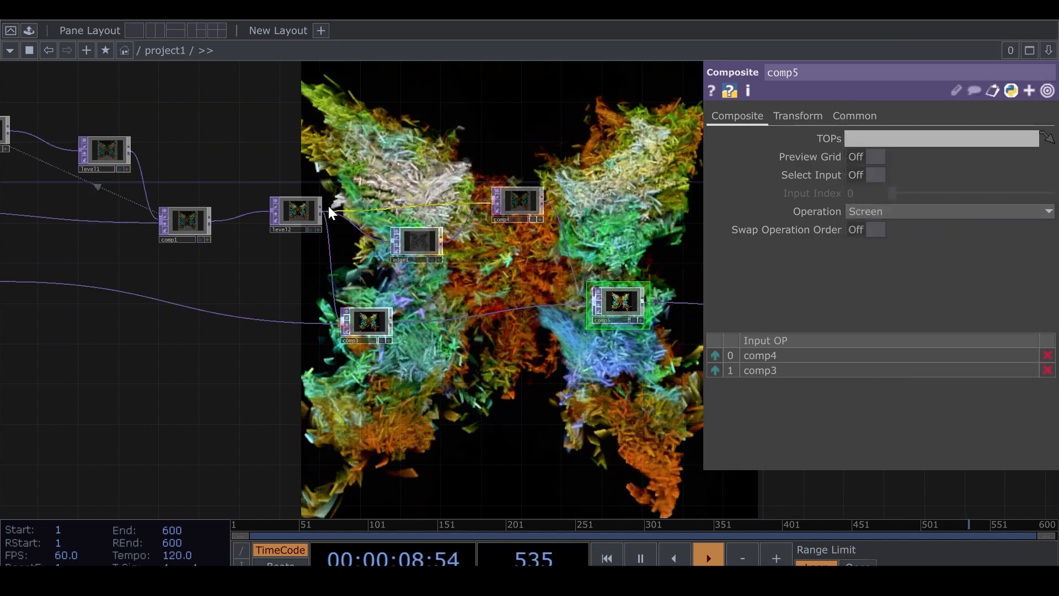
# Connect level2 as comp5's second input in place of comp3, and delete comp3.
pyautogui.moveTo(323, 213); pyautogui.dragTo(443, 320)
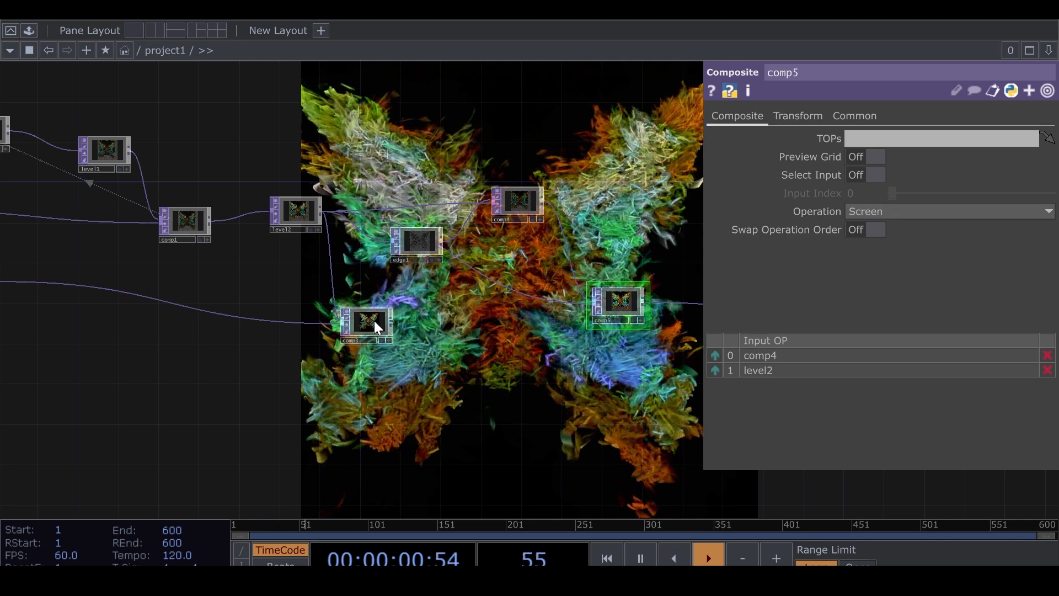
pyautogui.click(374, 317)
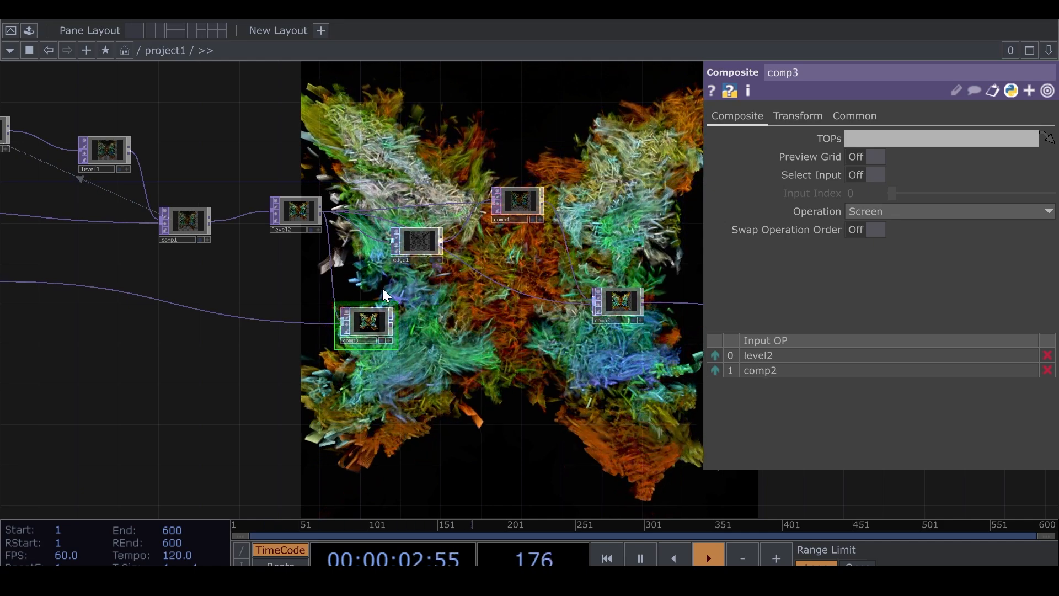
pyautogui.press('Delete')
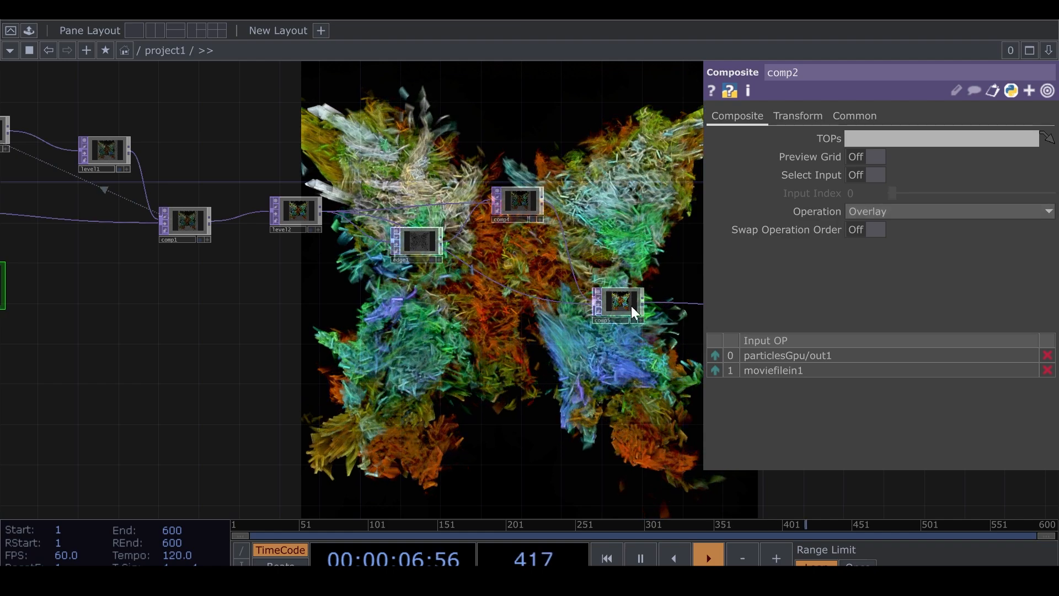
# Try the Maximum operation on comp5, and set its operation to Add.
pyautogui.click(615, 299)
pyautogui.click(888, 211)
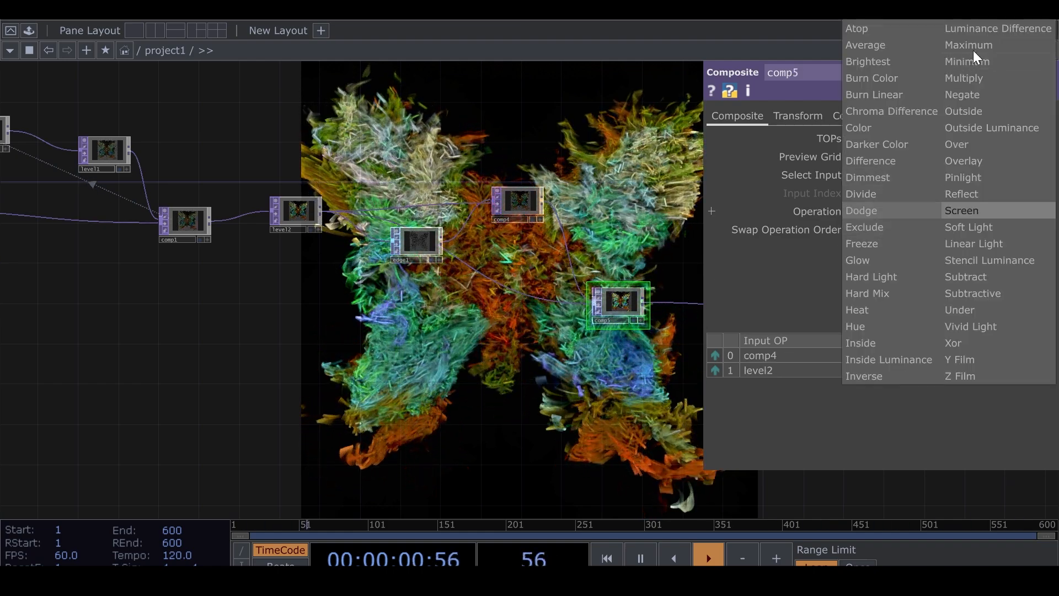
pyautogui.click(975, 50)
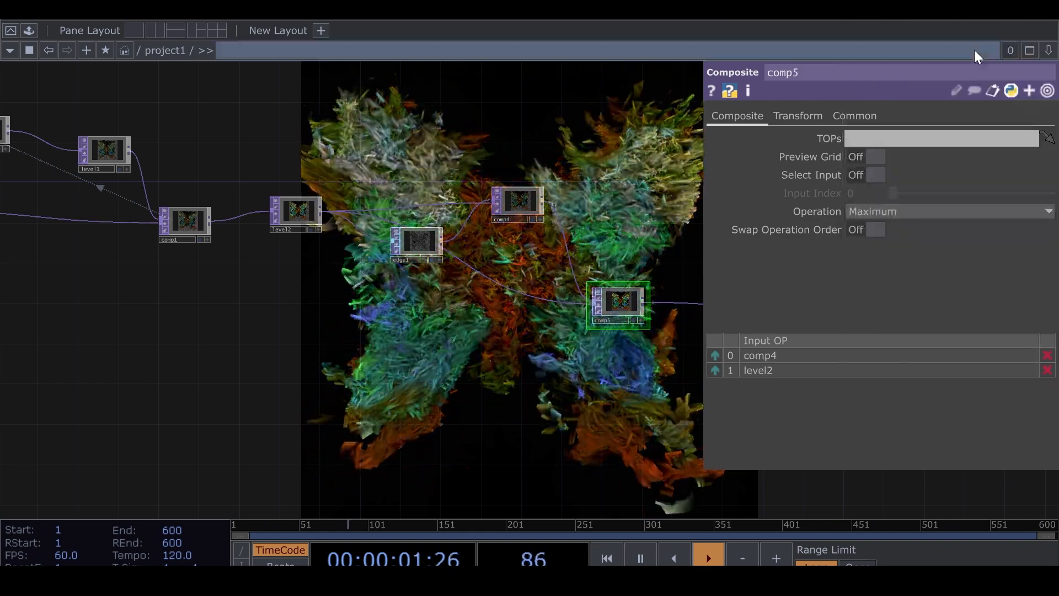
pyautogui.click(963, 211)
pyautogui.click(859, 23)
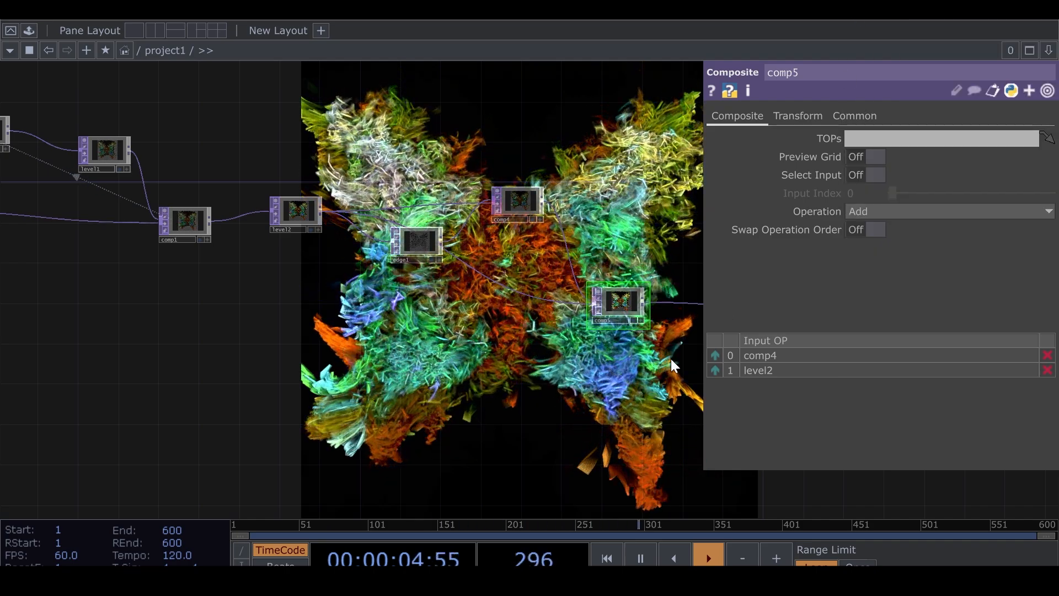
# Enter the internal network of the particlesGpu component.
pyautogui.moveTo(635, 380); pyautogui.dragTo(336, 331)
pyautogui.moveTo(335, 332); pyautogui.dragTo(326, 329)
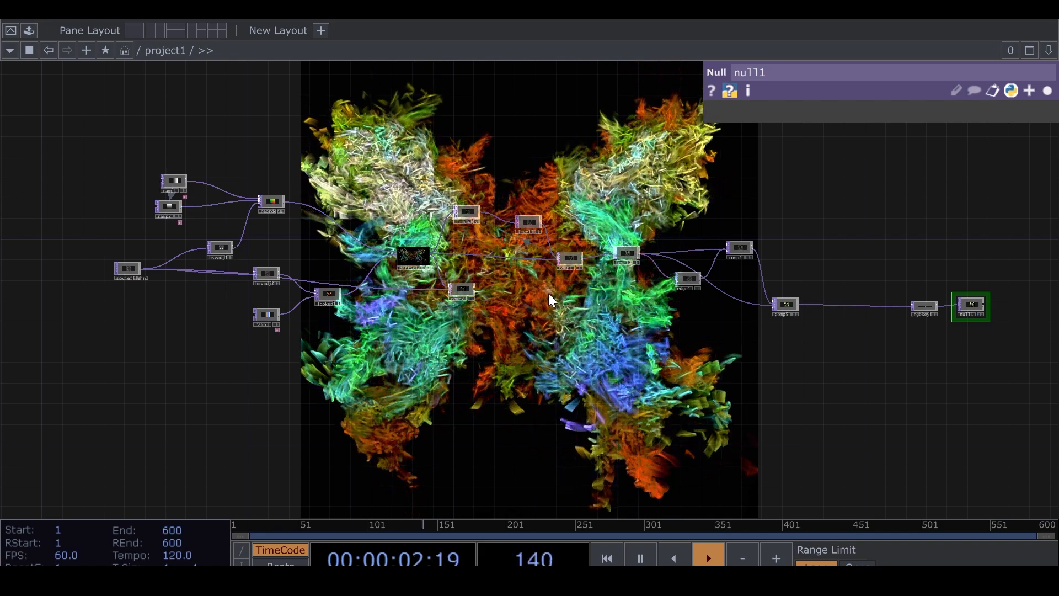
pyautogui.scroll(5, 442, 259)
pyautogui.scroll(6, 443, 256)
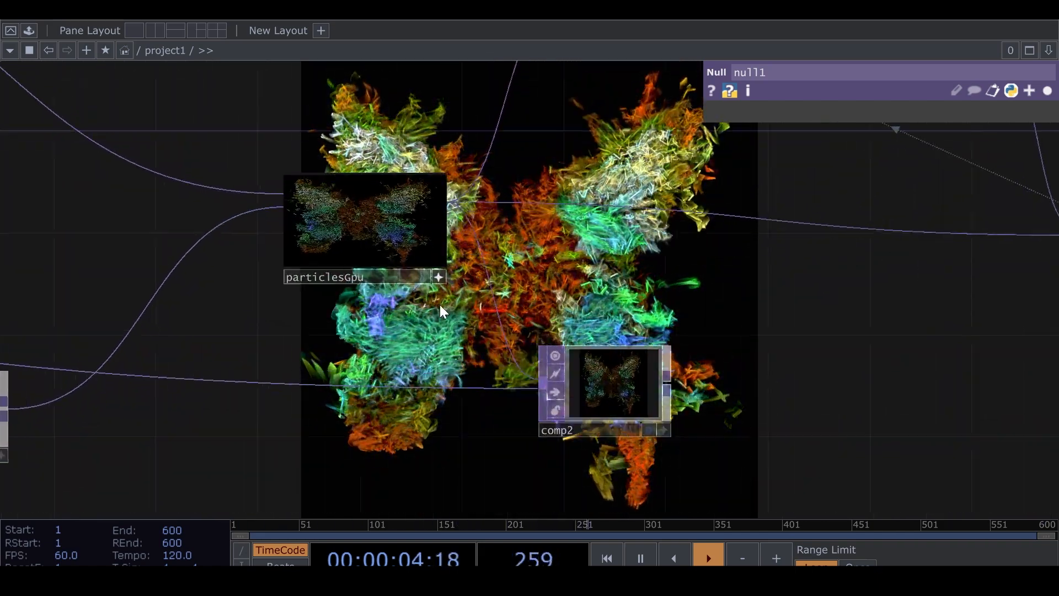
pyautogui.click(417, 214)
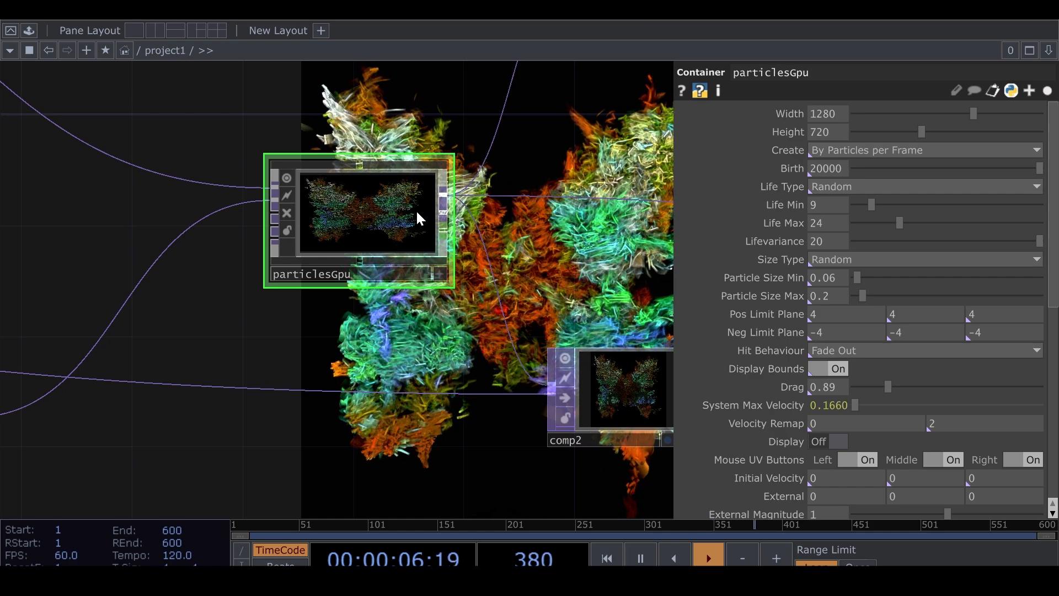
pyautogui.press('i')
# Switch the blending parameter of the phong1 particle material to constant mode and turn Blending (Transparency) off.
pyautogui.moveTo(455, 300); pyautogui.dragTo(875, 159)
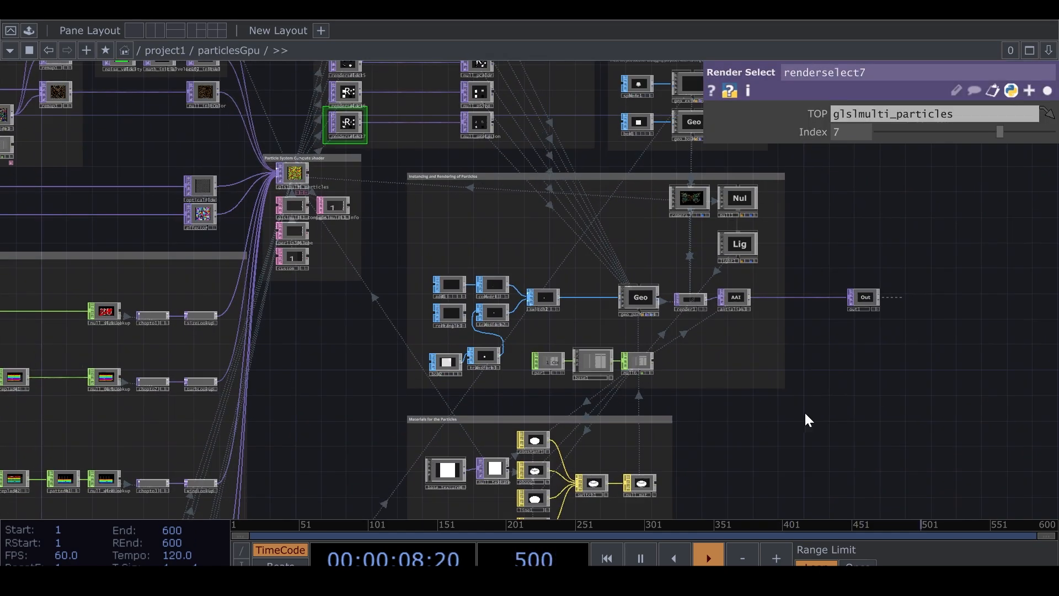
pyautogui.moveTo(806, 419); pyautogui.dragTo(764, 346)
pyautogui.scroll(5, 499, 412)
pyautogui.scroll(3, 501, 407)
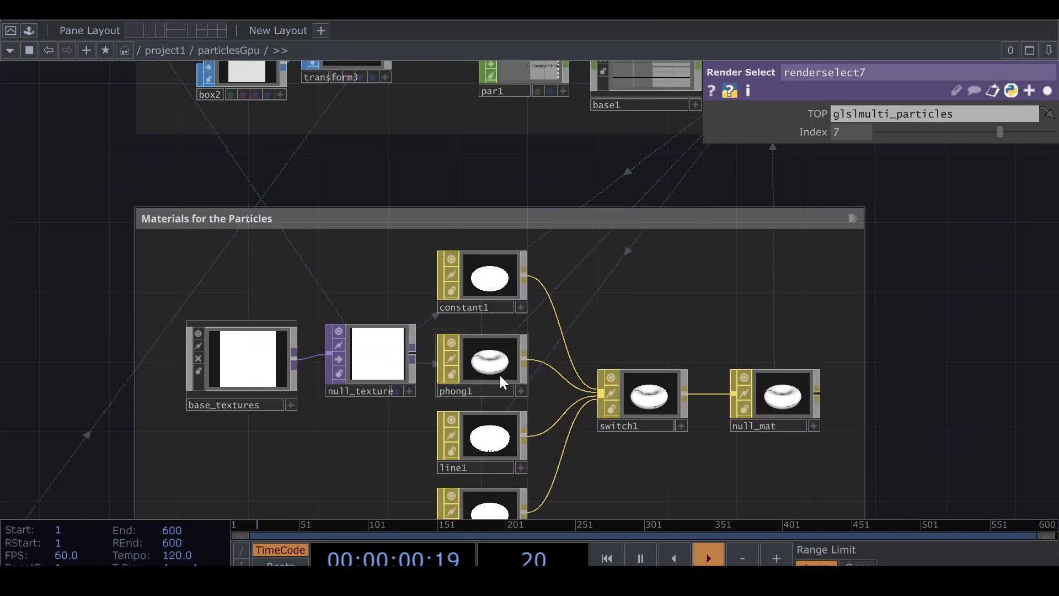
pyautogui.click(501, 373)
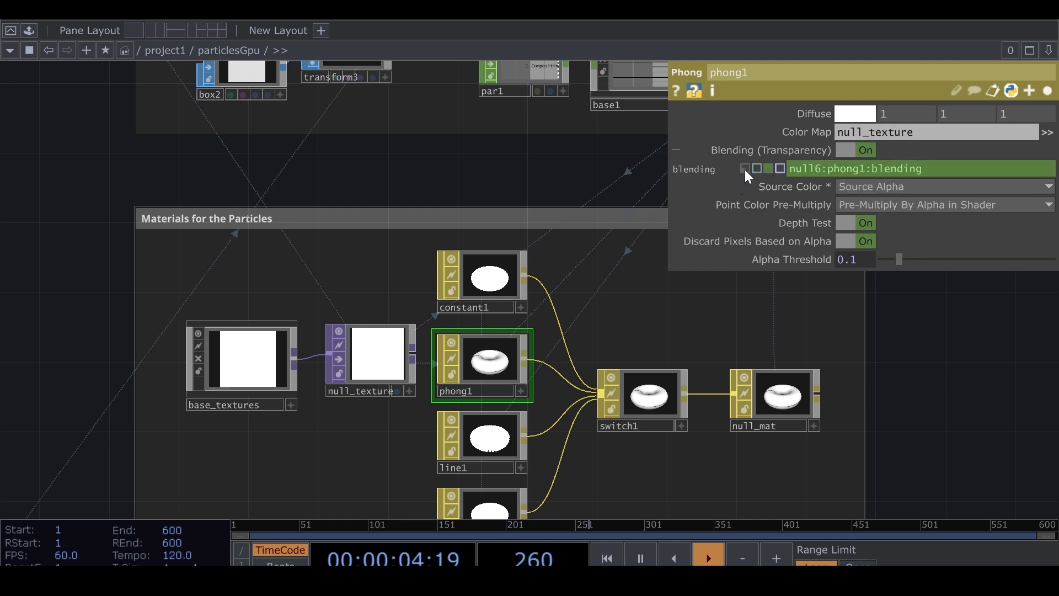
pyautogui.click(746, 169)
pyautogui.click(861, 150)
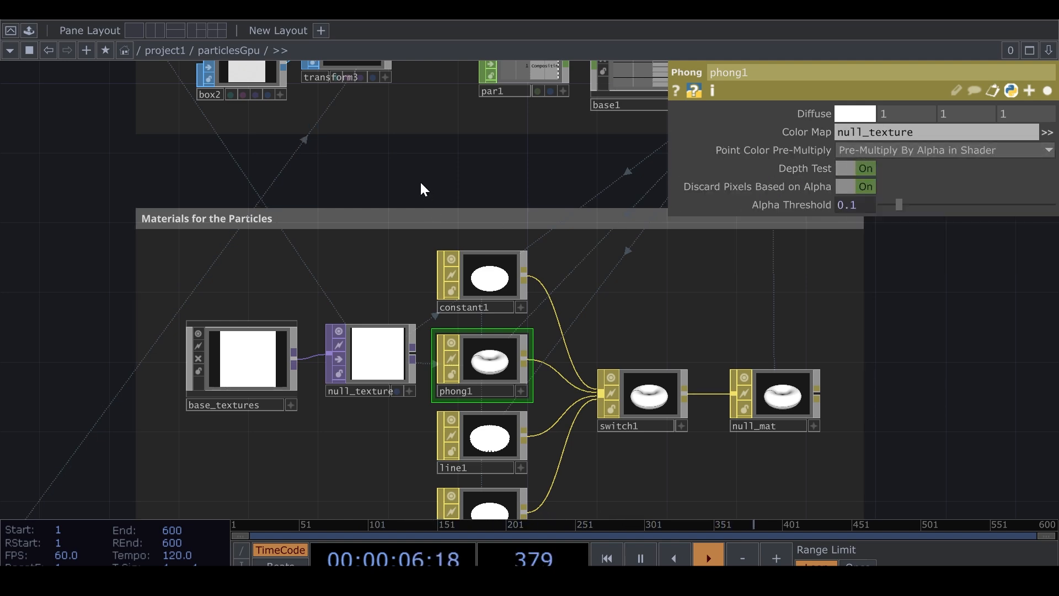
# Set box2's scale to 0.05 and transform3's uniform scale to 0.1 for the particle geometry.
pyautogui.moveTo(421, 189); pyautogui.dragTo(425, 441)
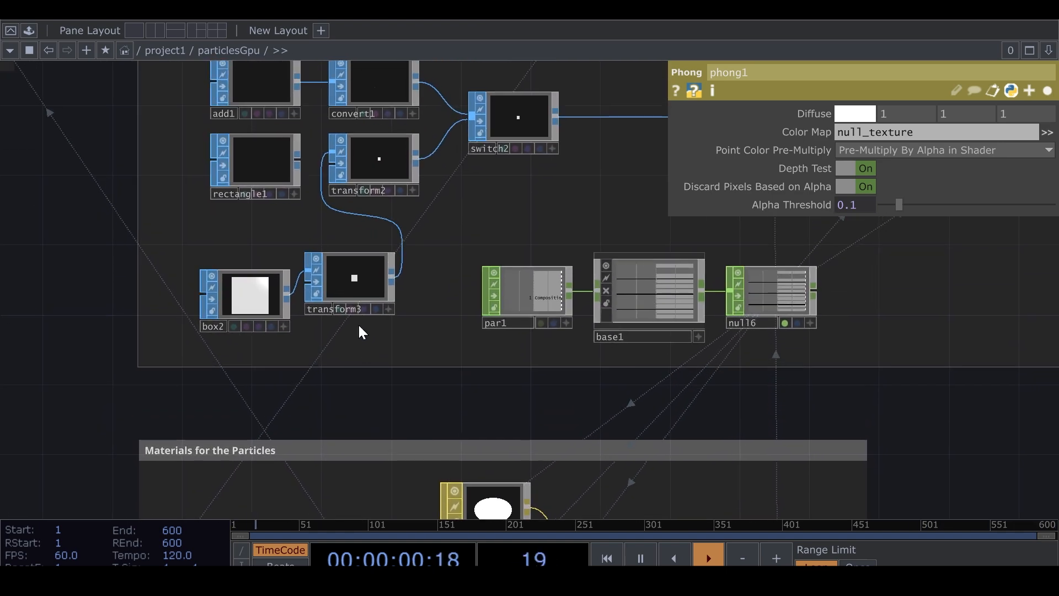
pyautogui.click(248, 298)
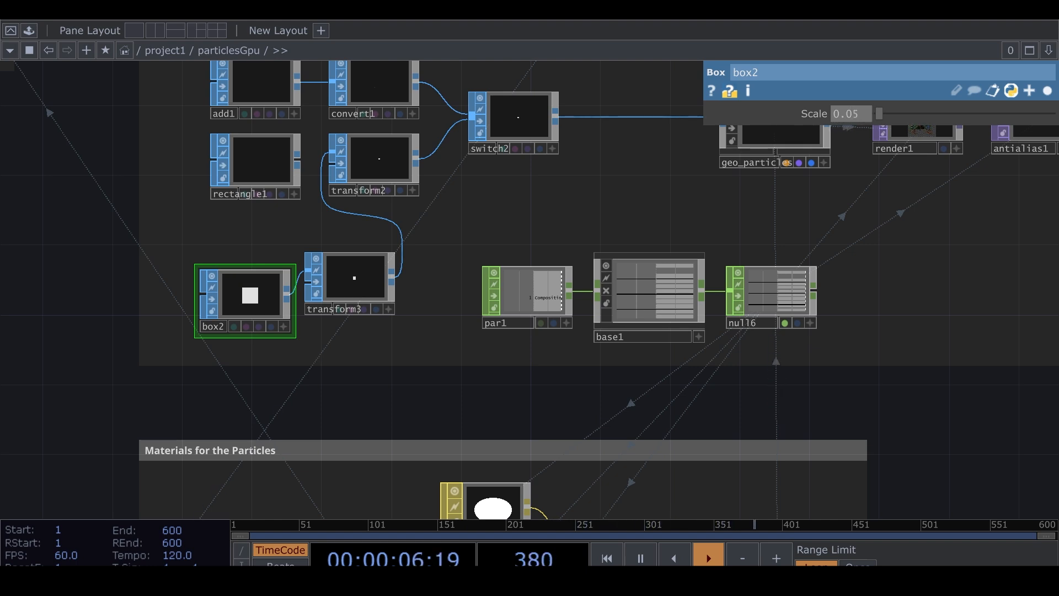
pyautogui.click(333, 274)
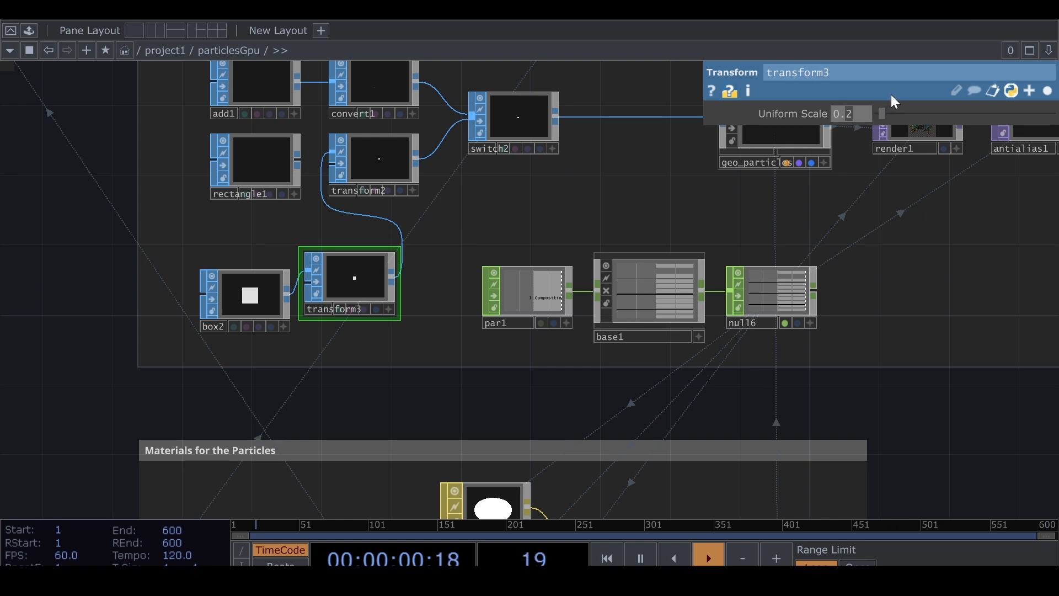
pyautogui.write('1')
pyautogui.press('Return')
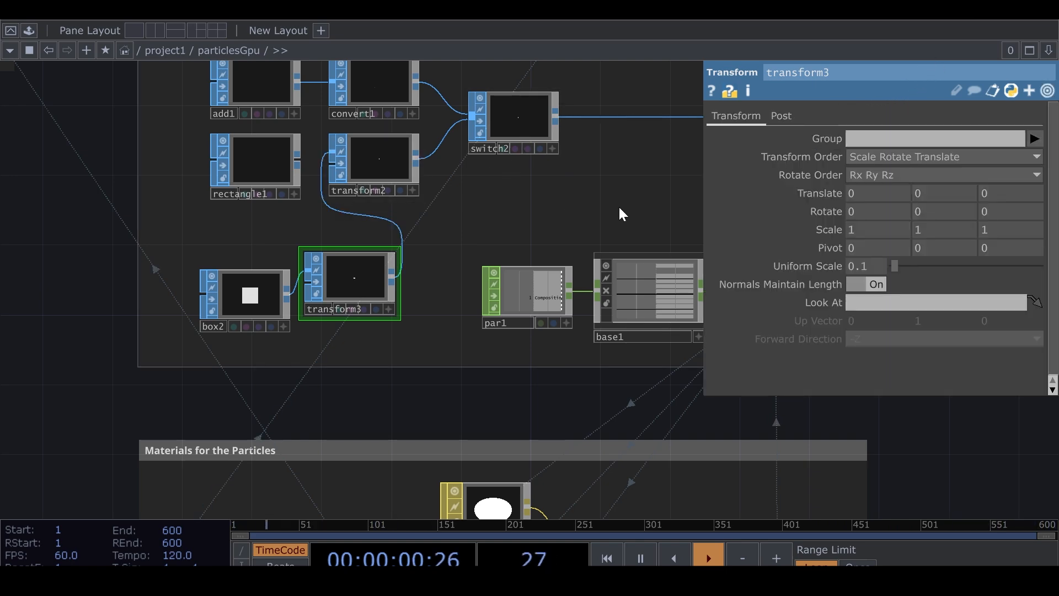
# Clear the Scale X and Scale Y instancing attributes of geo_particles, and return to the project1 network.
pyautogui.moveTo(618, 206); pyautogui.dragTo(371, 272)
pyautogui.click(480, 191)
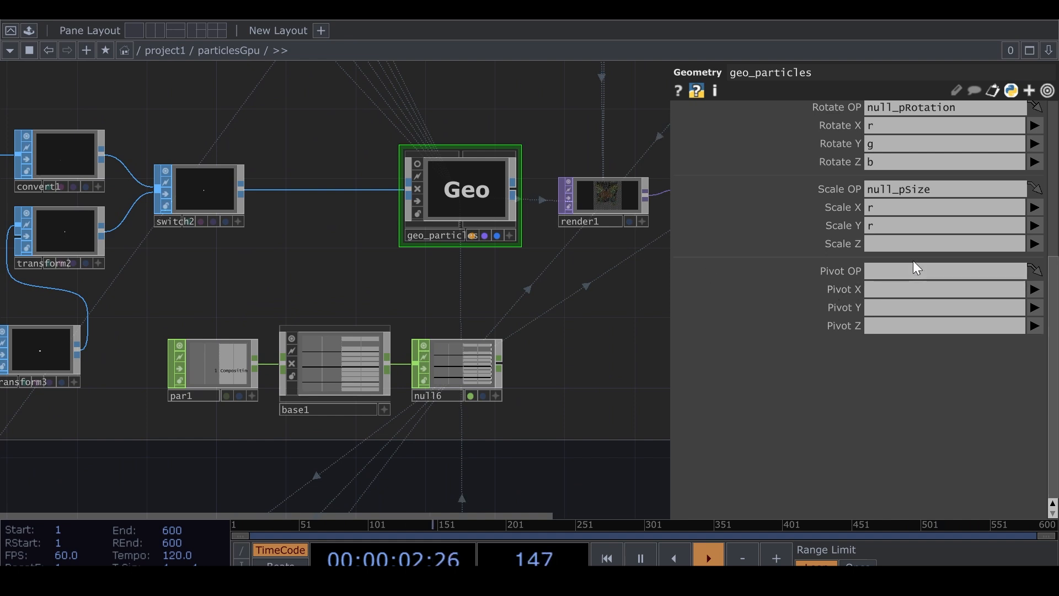
pyautogui.click(878, 208)
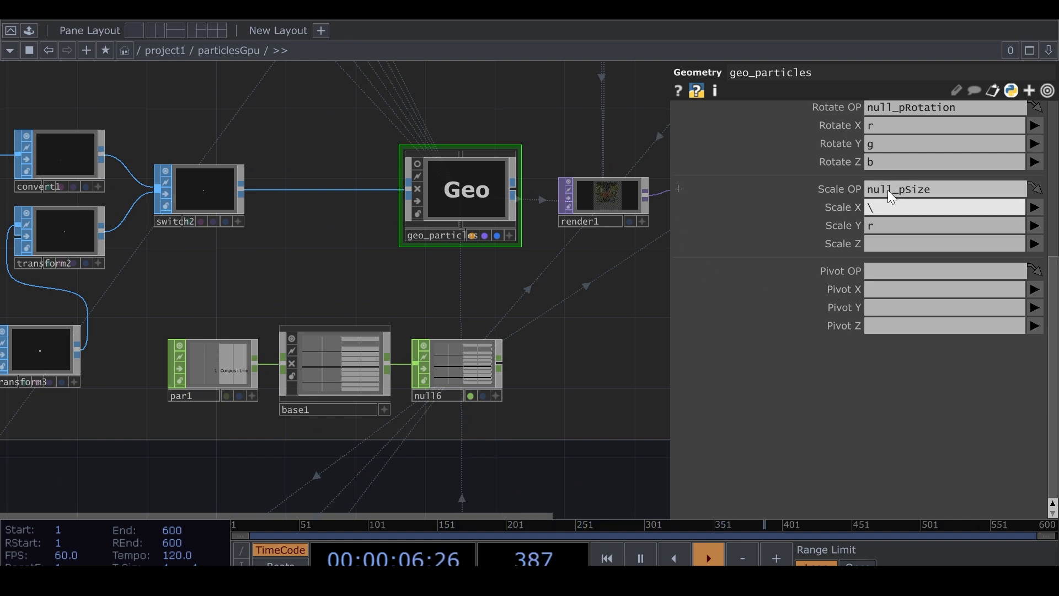
pyautogui.press('BackSpace')
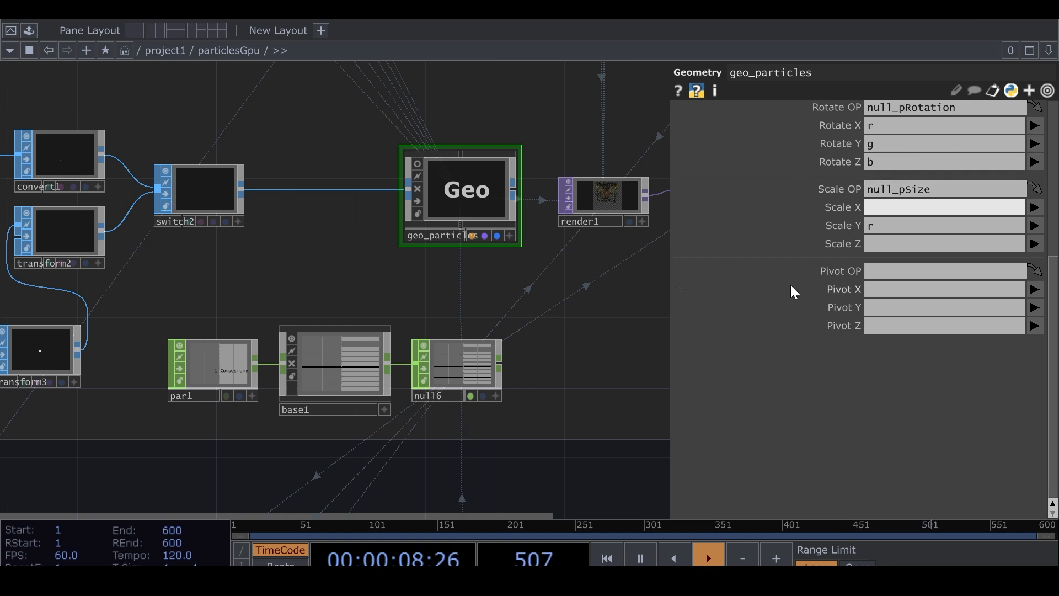
pyautogui.press('BackSpace')
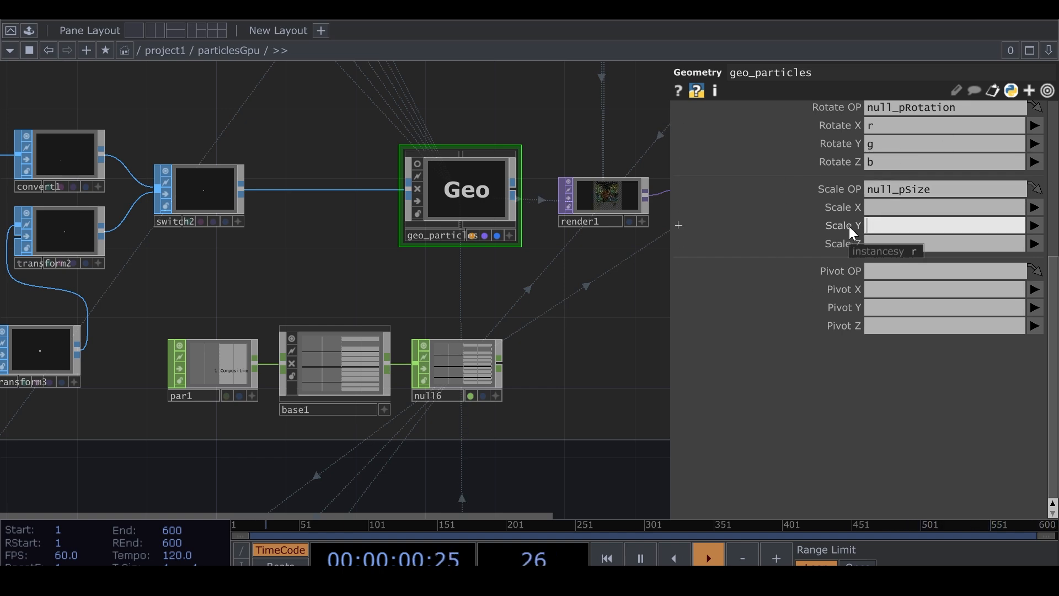
pyautogui.click(181, 50)
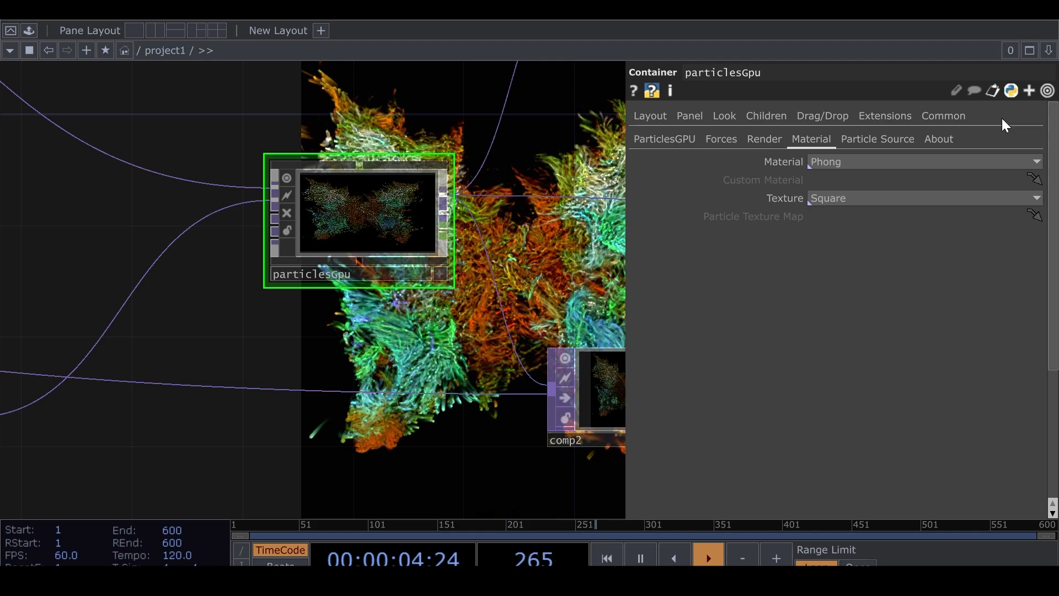
# Examine the particle shapes up close in comp2's preview.
pyautogui.click(1047, 90)
pyautogui.moveTo(607, 312); pyautogui.dragTo(205, 306)
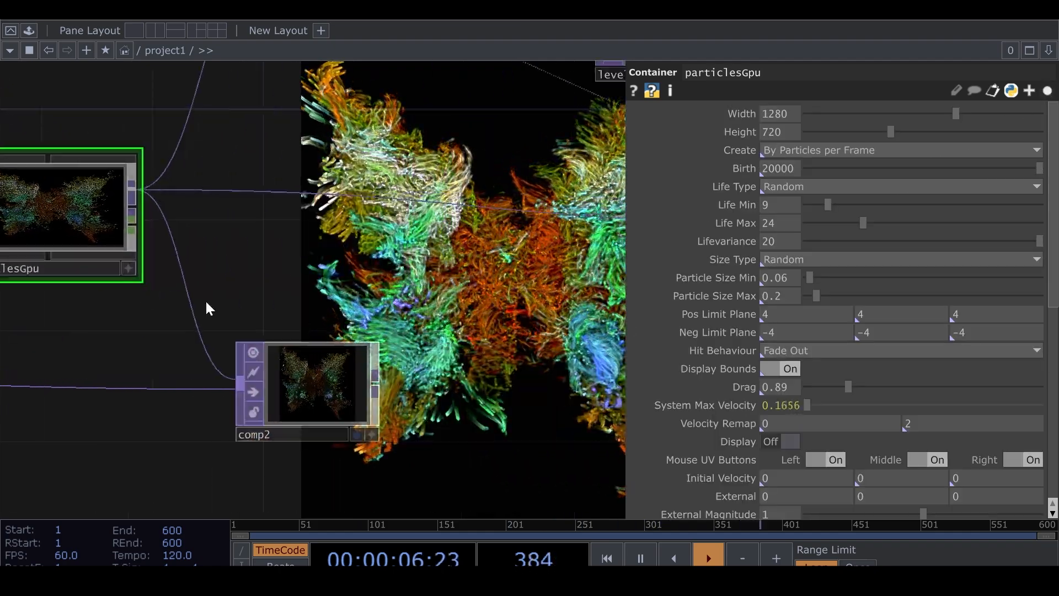
pyautogui.click(233, 375)
pyautogui.moveTo(358, 414); pyautogui.dragTo(439, 347)
pyautogui.scroll(10, 294, 356)
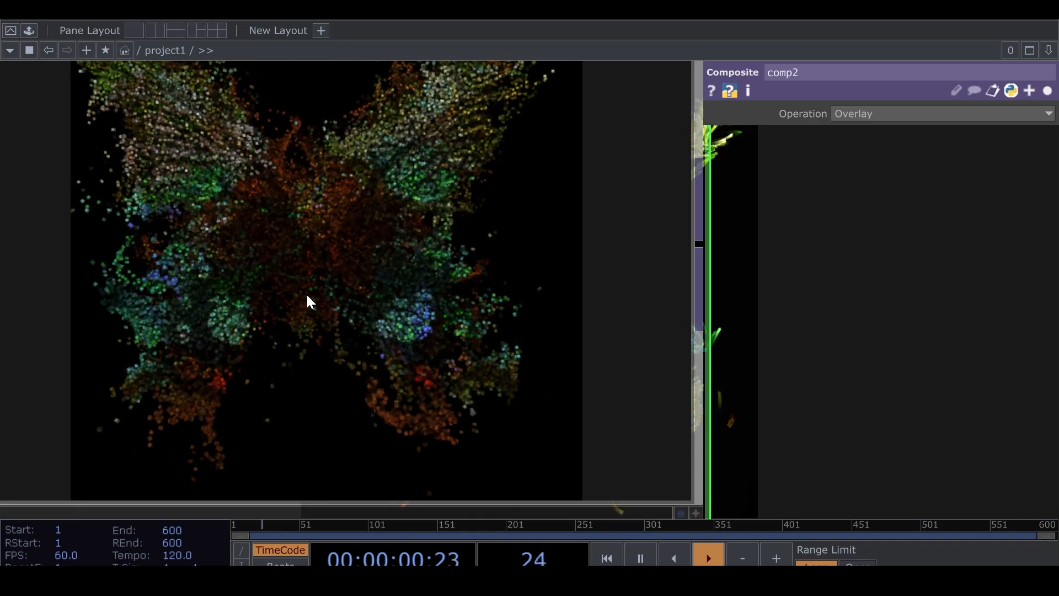
pyautogui.scroll(4, 306, 293)
pyautogui.scroll(-5, 312, 301)
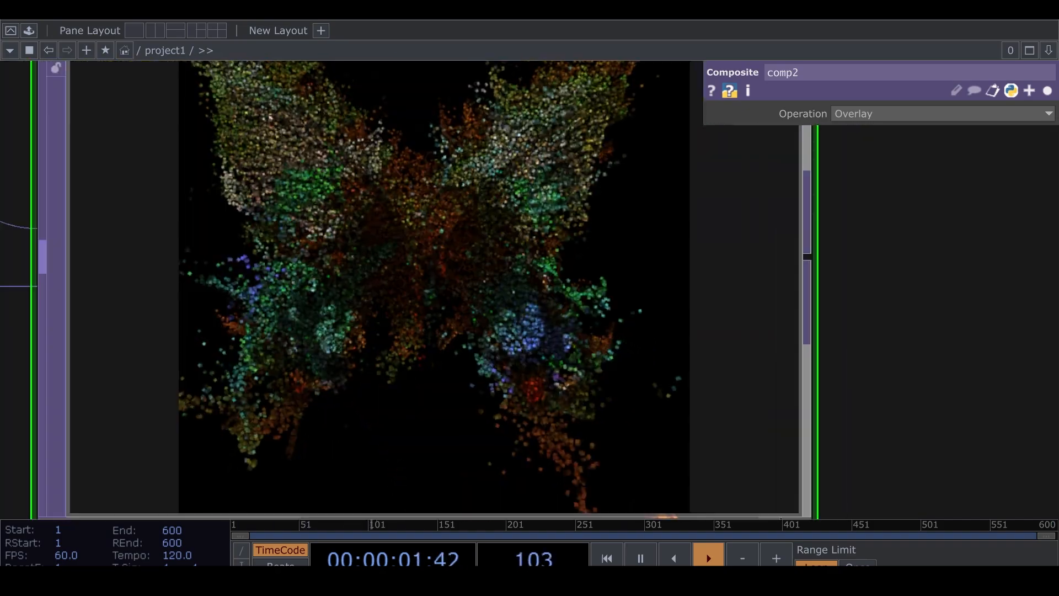
pyautogui.scroll(-7, 539, 361)
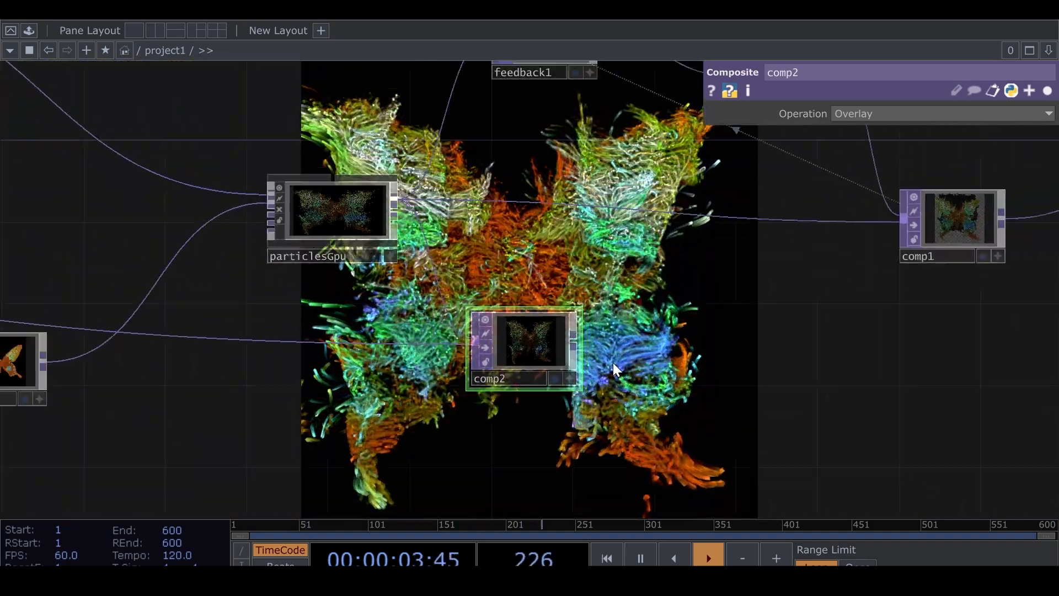
# Move comp2 along the network to just below comp5.
pyautogui.moveTo(613, 363); pyautogui.dragTo(298, 358)
pyautogui.scroll(-2, 297, 357)
pyautogui.moveTo(420, 381); pyautogui.dragTo(132, 356)
pyautogui.scroll(-3, 322, 371)
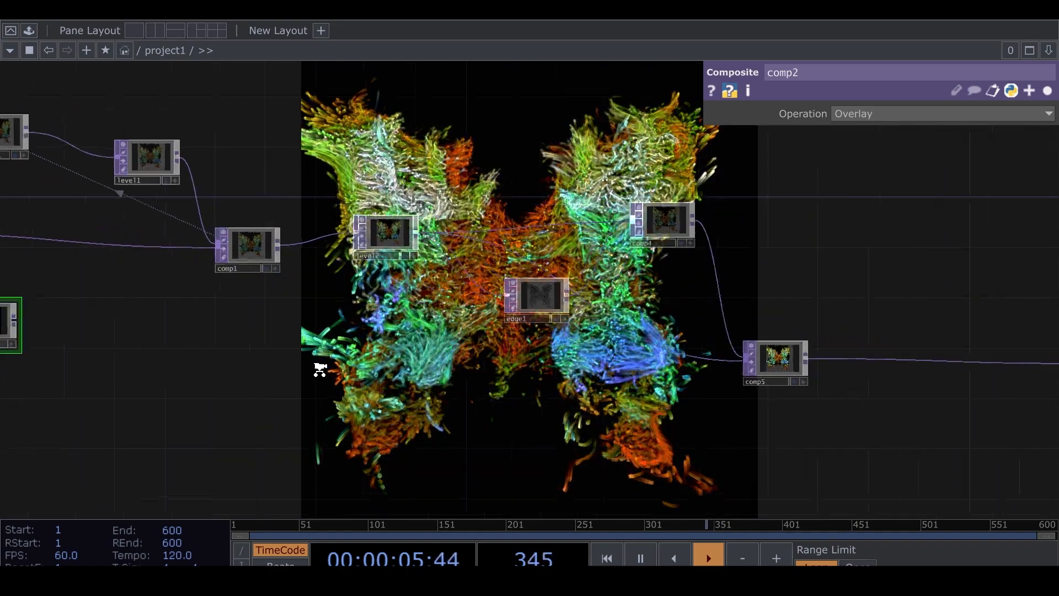
pyautogui.moveTo(57, 341); pyautogui.dragTo(674, 430)
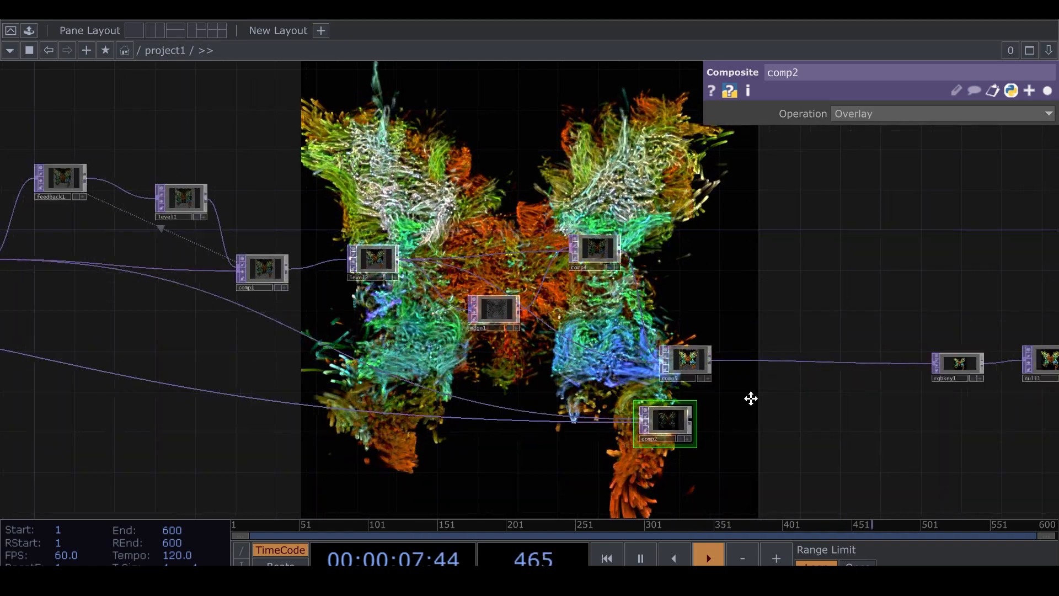
# Insert a Composite TOP between comp5 and rgbkey1, and connect comp2 as its second input.
pyautogui.moveTo(749, 397); pyautogui.dragTo(678, 309)
pyautogui.scroll(5, 706, 267)
pyautogui.rightClick(704, 272)
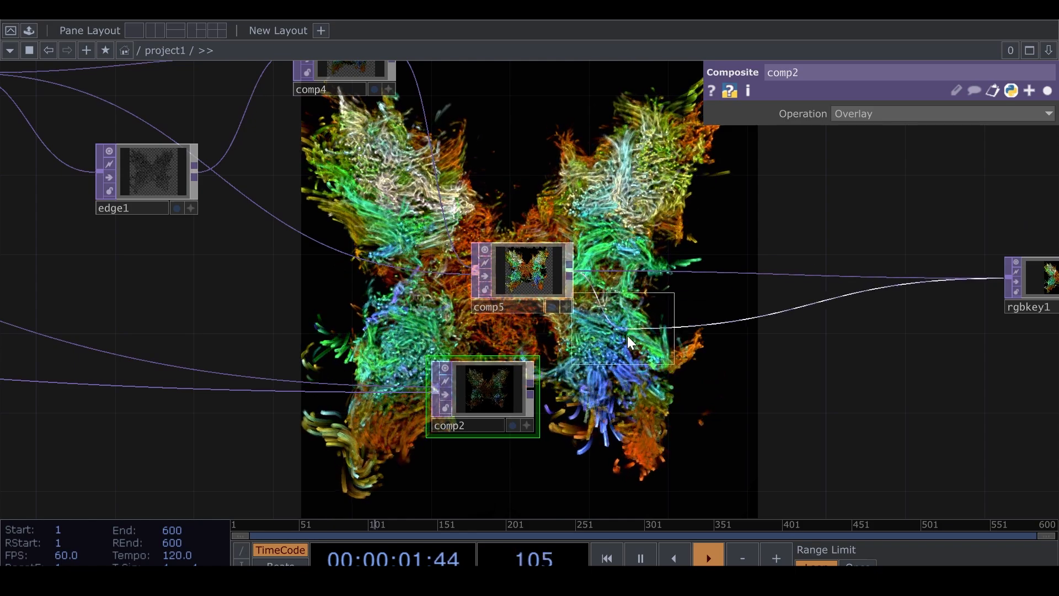
pyautogui.click(624, 331)
pyautogui.moveTo(531, 389); pyautogui.dragTo(640, 332)
# Set comp3's composite operation to Difference and show only its changed parameters.
pyautogui.moveTo(1033, 108)
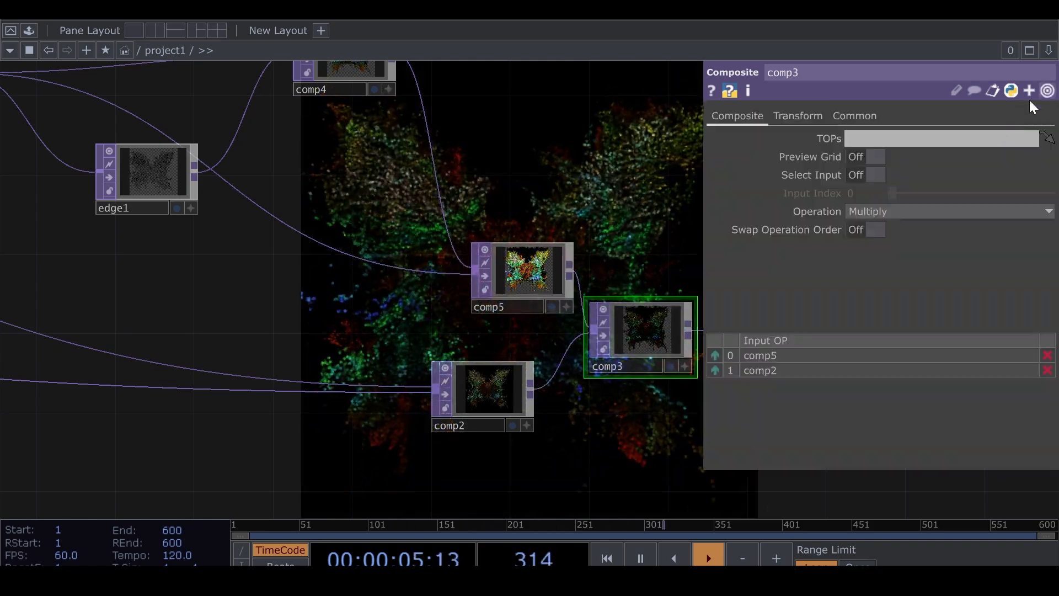
pyautogui.click(929, 210)
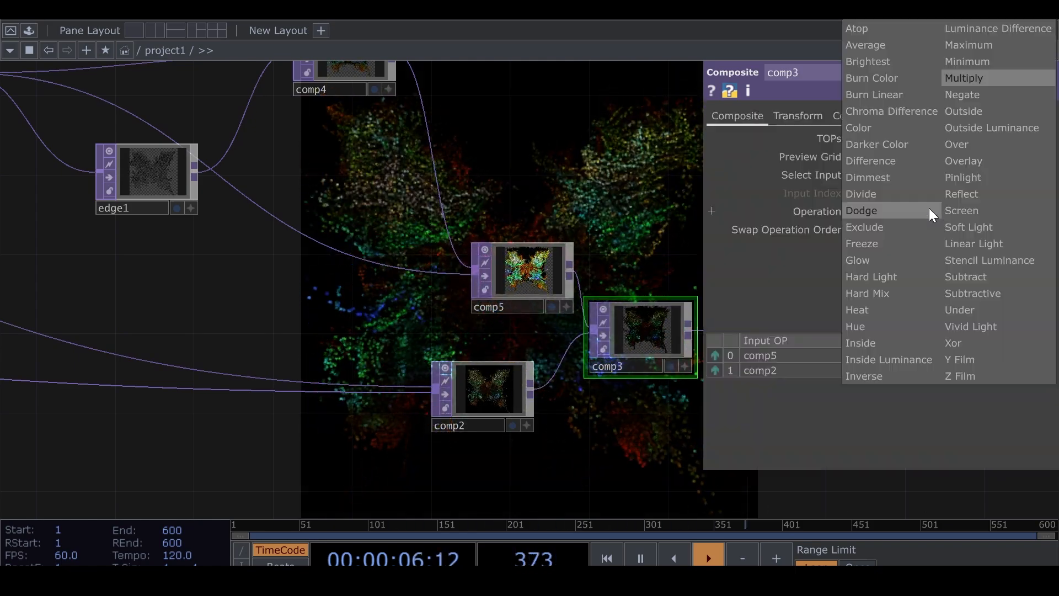
pyautogui.click(883, 163)
pyautogui.moveTo(556, 250); pyautogui.dragTo(293, 232)
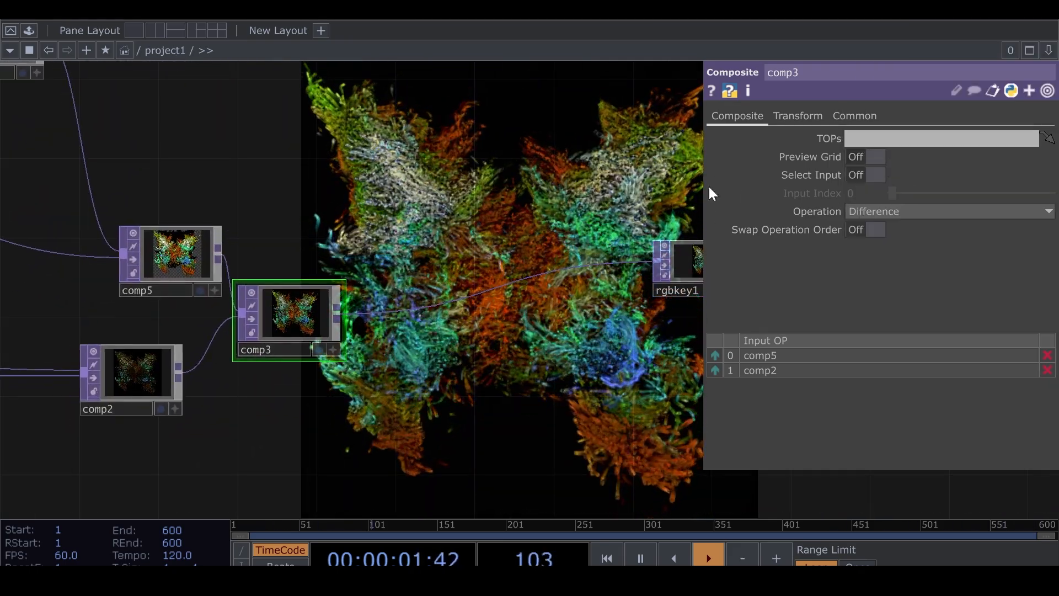
pyautogui.click(1048, 90)
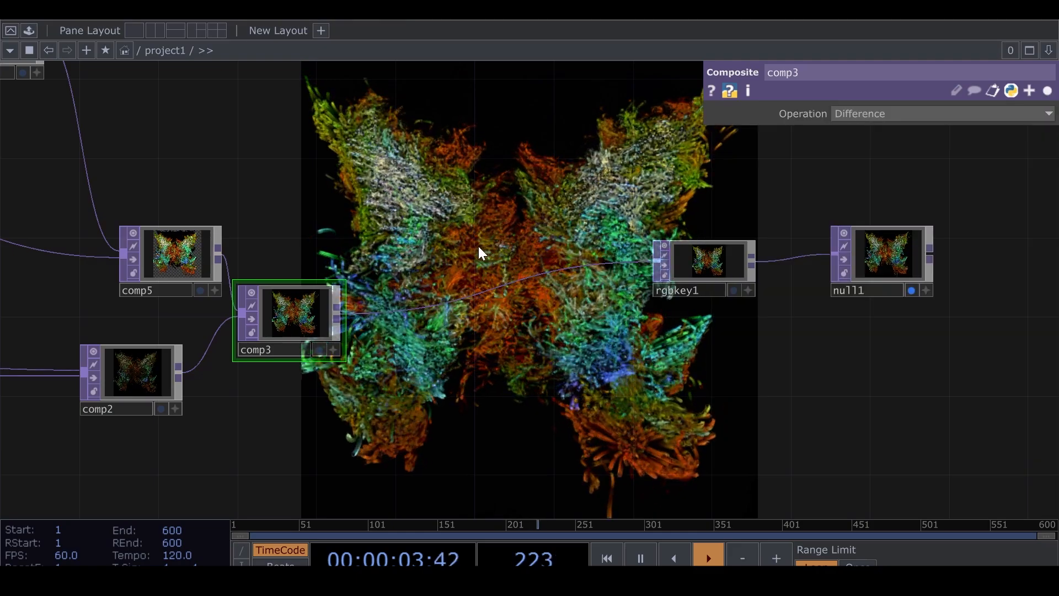
# Move rgbkey1 and null1 further along the network to make room after comp3.
pyautogui.moveTo(512, 254); pyautogui.dragTo(574, 260)
pyautogui.scroll(-5, 598, 306)
pyautogui.moveTo(597, 332); pyautogui.dragTo(448, 312)
pyautogui.moveTo(496, 217)
pyautogui.mouseDown(button='right')
pyautogui.moveTo(652, 288)
pyautogui.moveTo(635, 284)
pyautogui.mouseUp(button='right')
pyautogui.moveTo(540, 270); pyautogui.dragTo(722, 283)
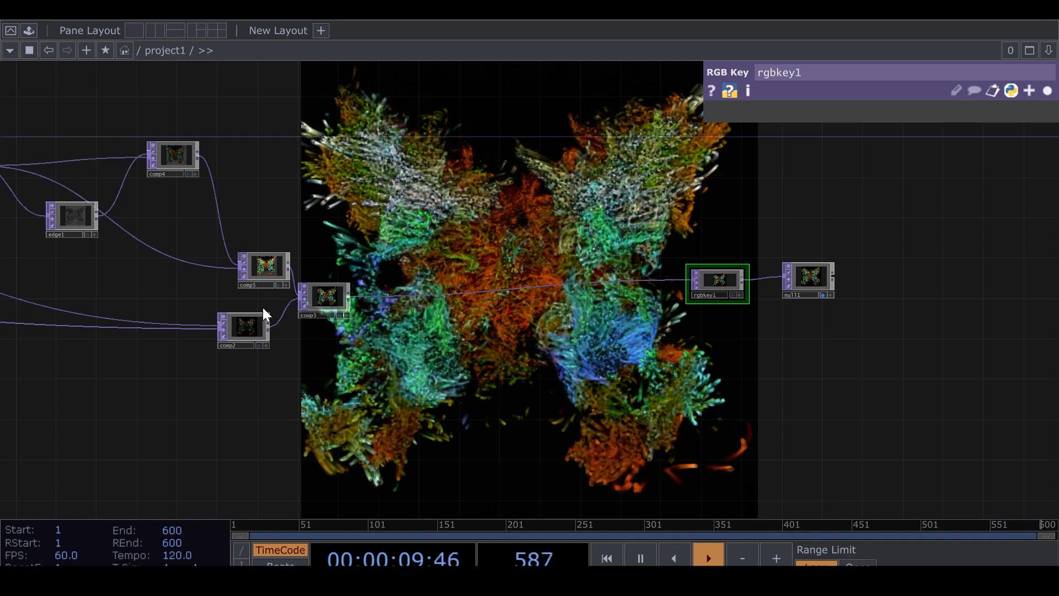
# Add a Level TOP just above the wire between comp3 and rgbkey1, and feed it from comp3.
pyautogui.click(396, 244)
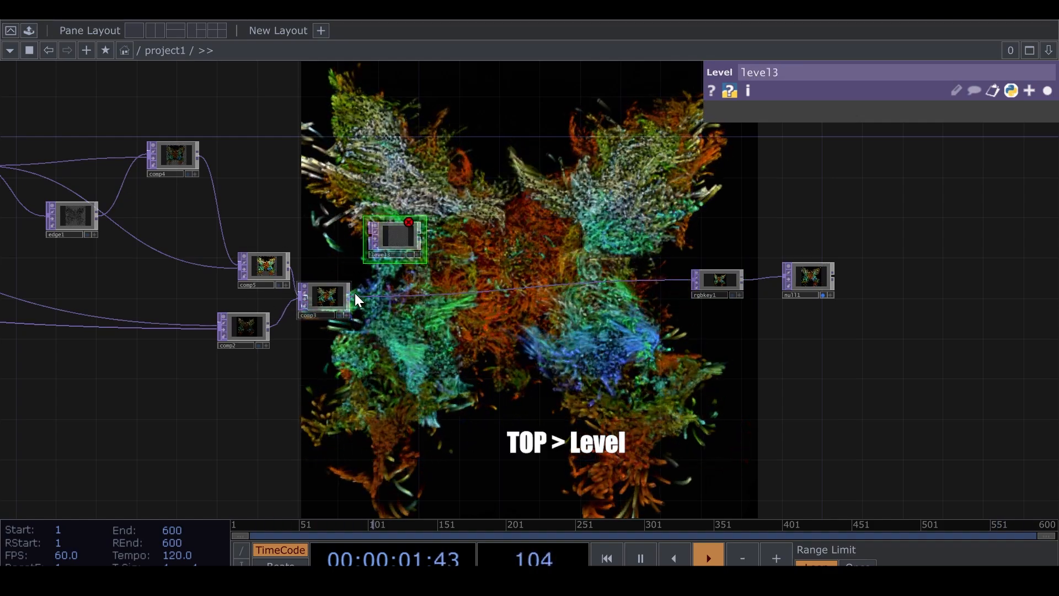
pyautogui.moveTo(355, 293); pyautogui.dragTo(372, 244)
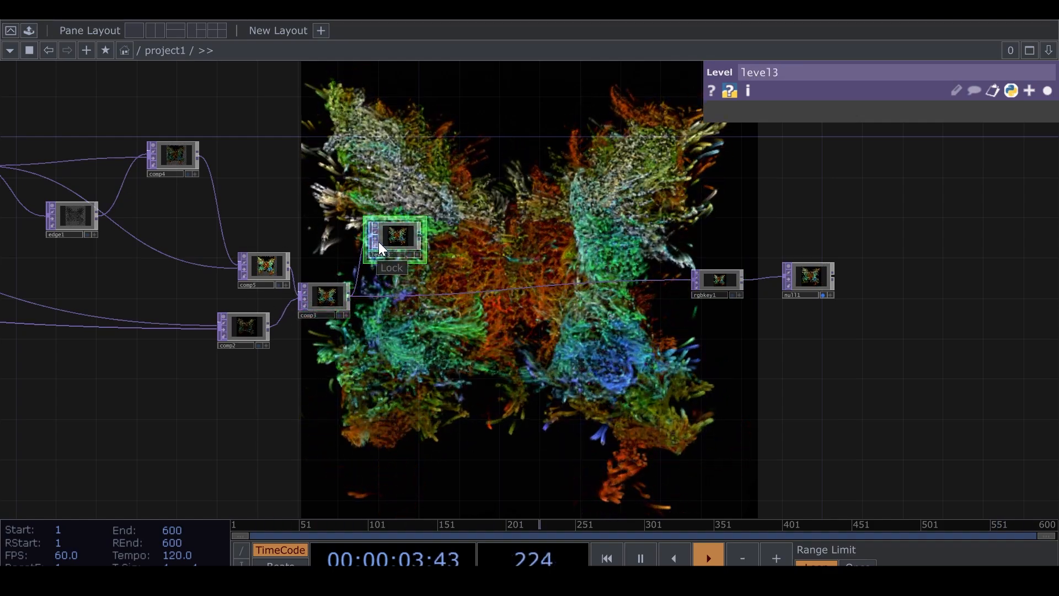
pyautogui.scroll(5, 413, 235)
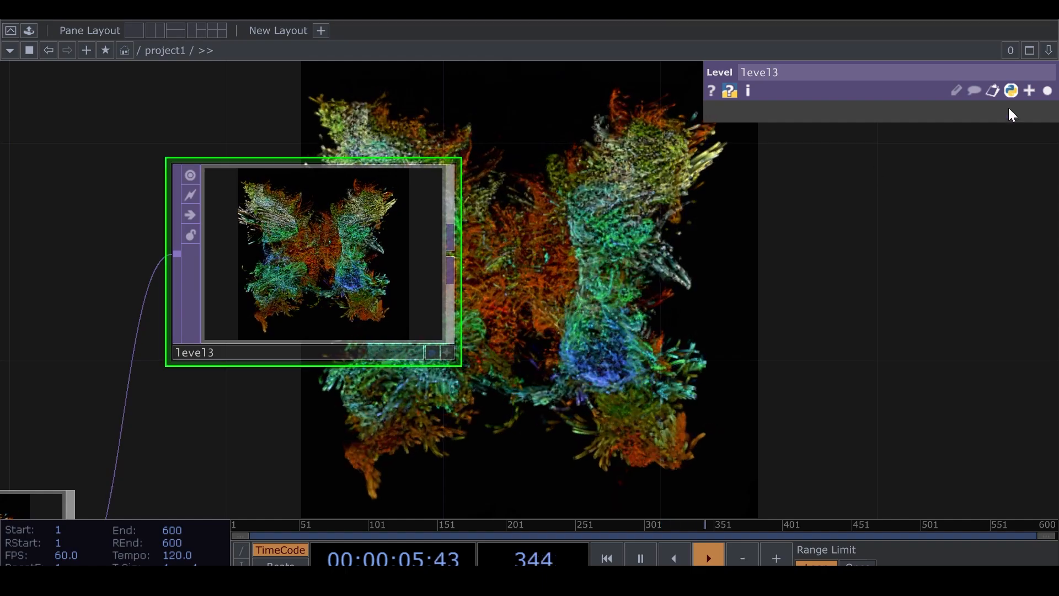
# Set level3's Black Level to 0.17 and its High G and High B to 0.859.
pyautogui.click(1048, 93)
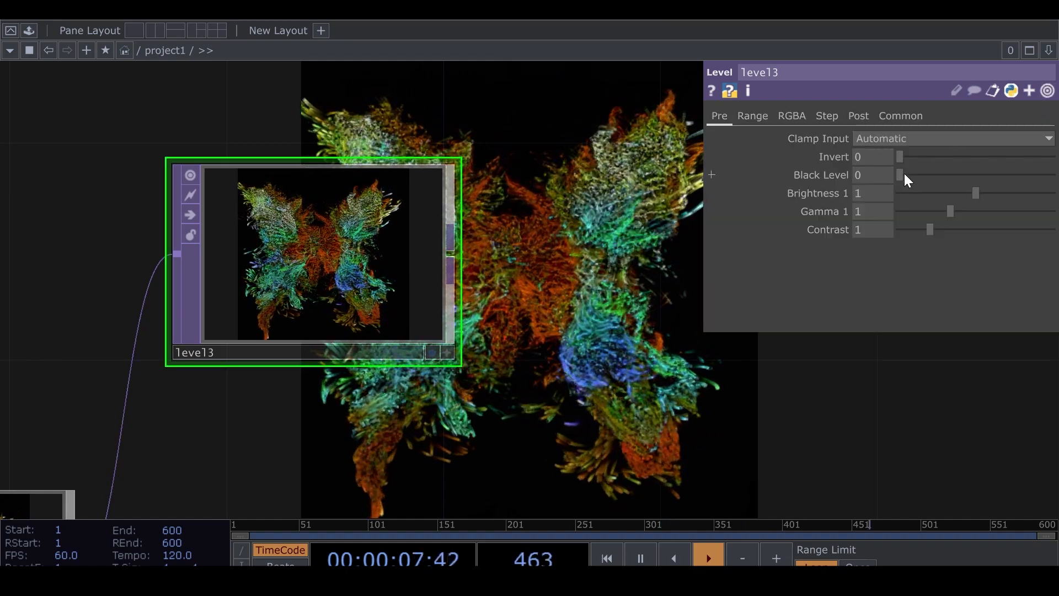
pyautogui.moveTo(905, 174); pyautogui.dragTo(916, 177)
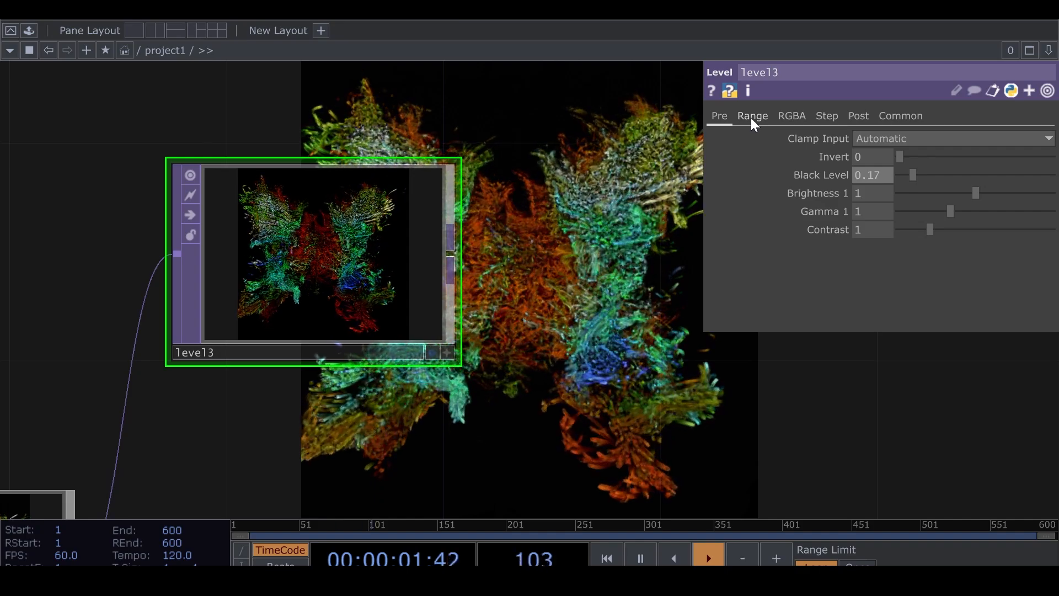
pyautogui.click(752, 118)
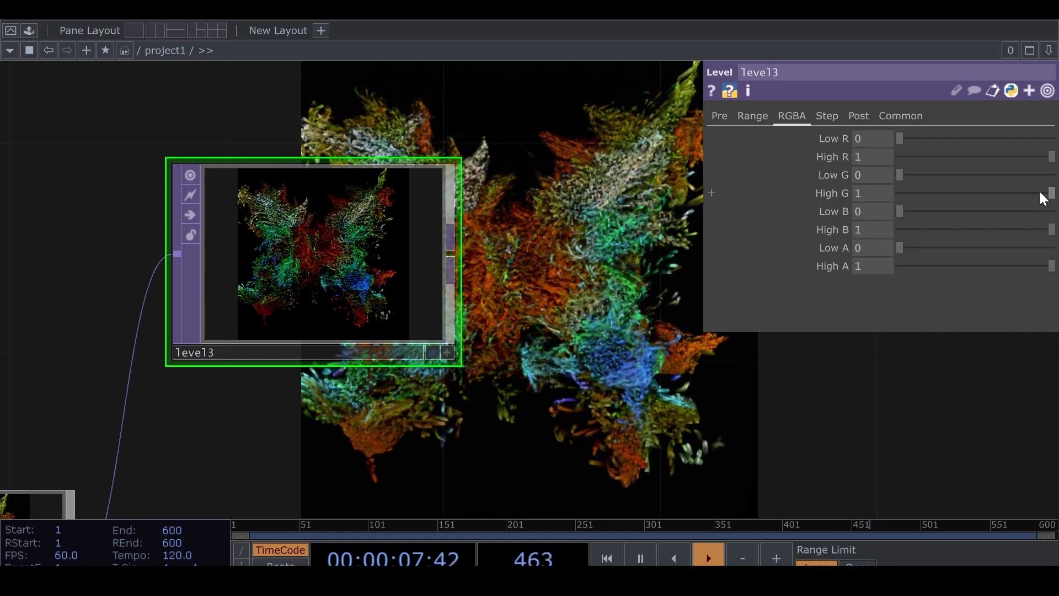
pyautogui.moveTo(1040, 191); pyautogui.dragTo(1034, 230)
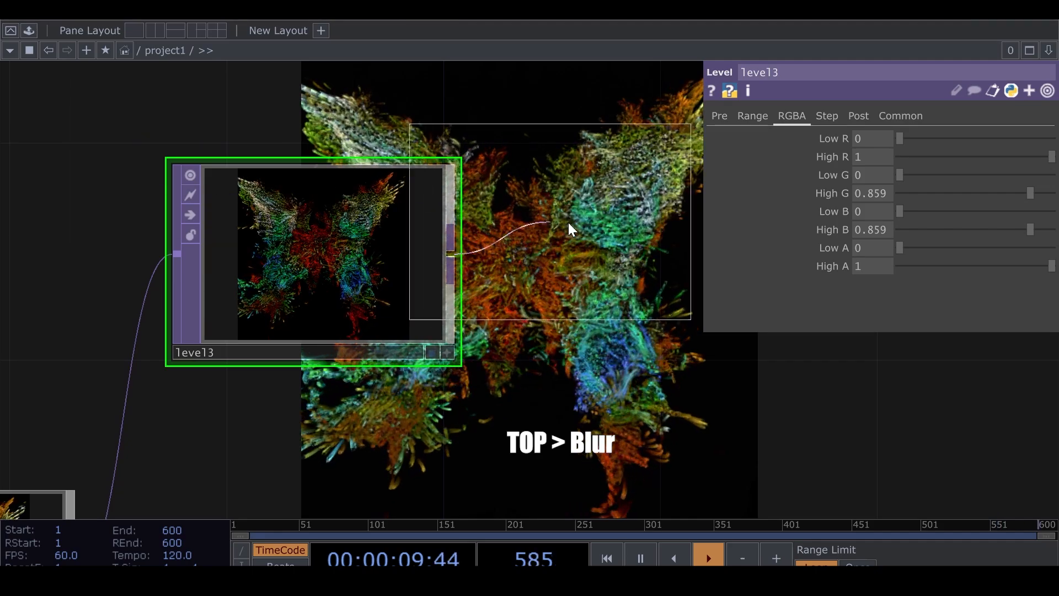
# Add a Blur TOP after level3 with Filter Size 16 and Pre-Shrink 3.
pyautogui.click(671, 204)
pyautogui.moveTo(538, 363); pyautogui.dragTo(358, 329)
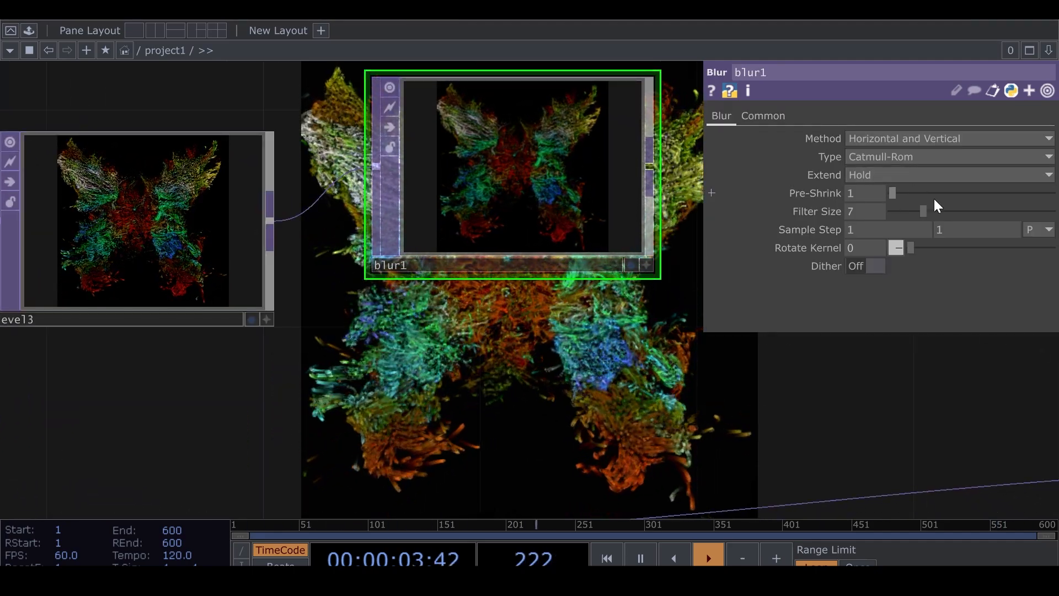
pyautogui.moveTo(939, 212); pyautogui.dragTo(950, 193)
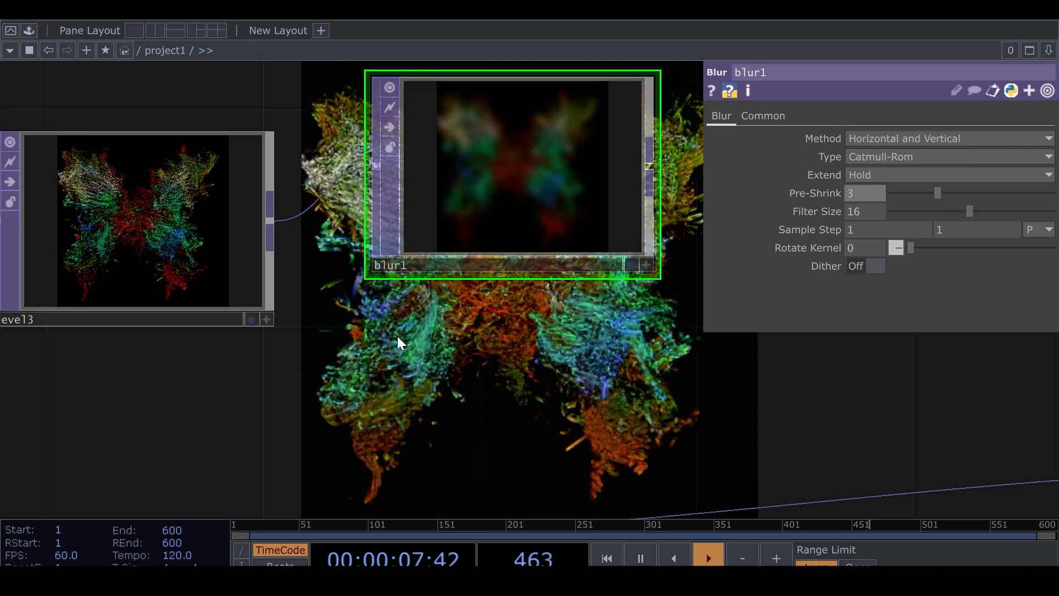
# Add a Level TOP after blur1 and set its Brightness 1 to 1.11 and Contrast to 1.39.
pyautogui.scroll(-3, 393, 336)
pyautogui.moveTo(293, 340); pyautogui.dragTo(76, 268)
pyautogui.rightClick(358, 146)
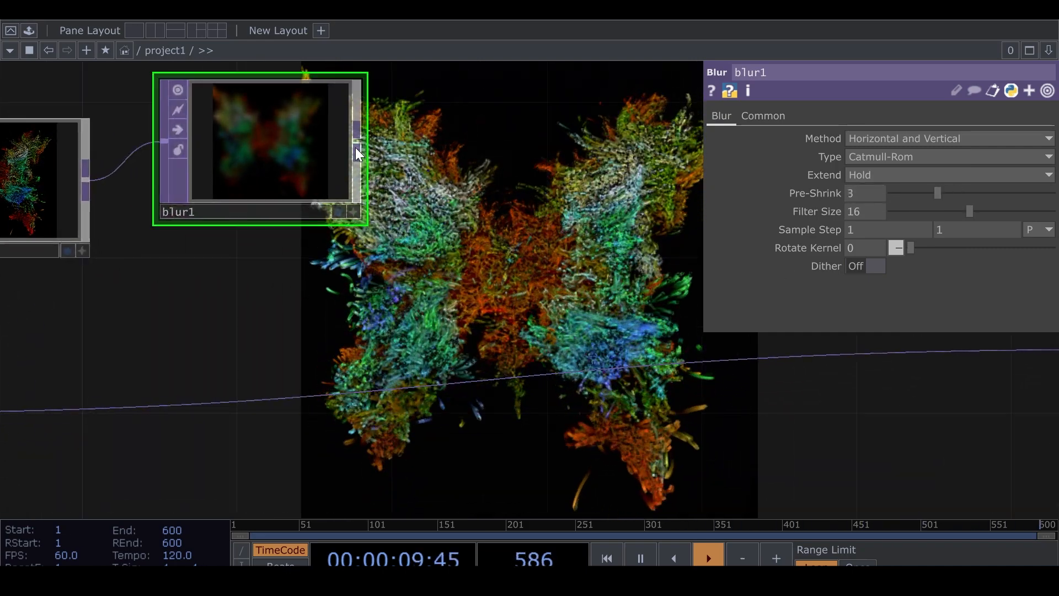
pyautogui.click(178, 296)
pyautogui.click(509, 157)
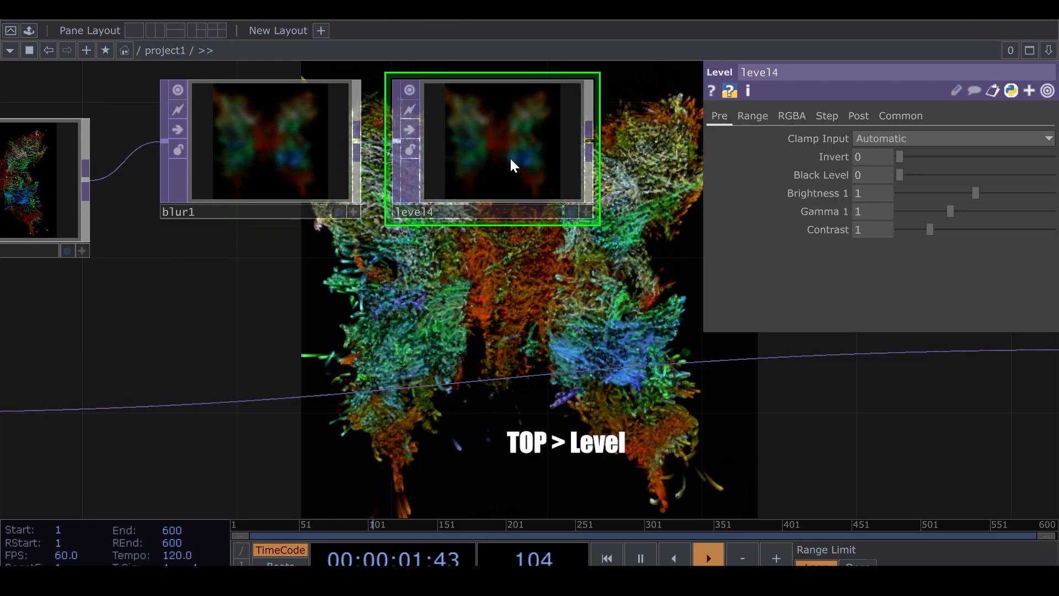
pyautogui.moveTo(937, 230); pyautogui.dragTo(940, 231)
pyautogui.moveTo(976, 193); pyautogui.dragTo(988, 197)
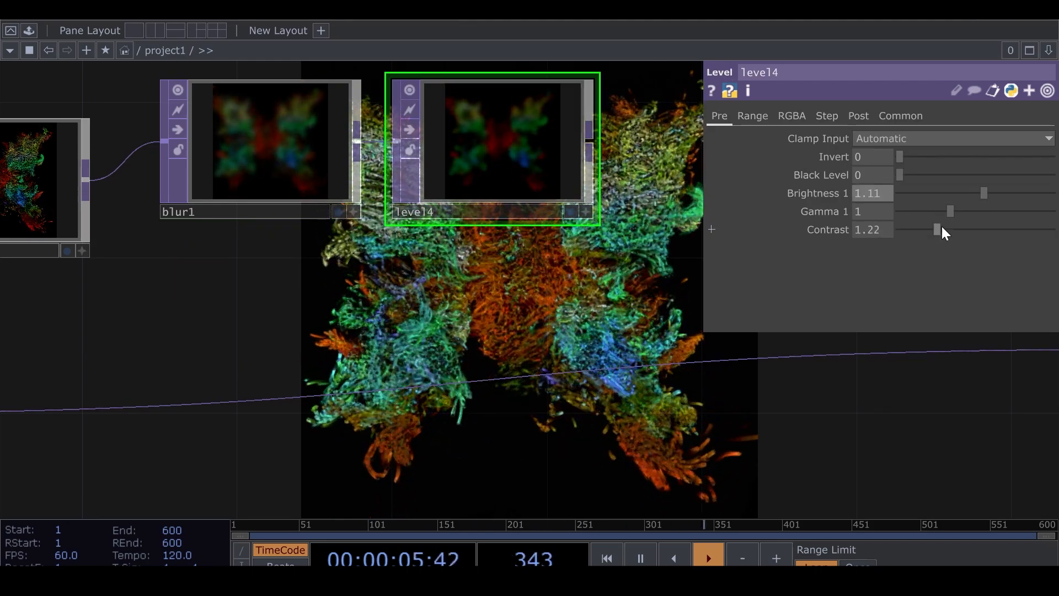
pyautogui.moveTo(942, 226); pyautogui.dragTo(944, 232)
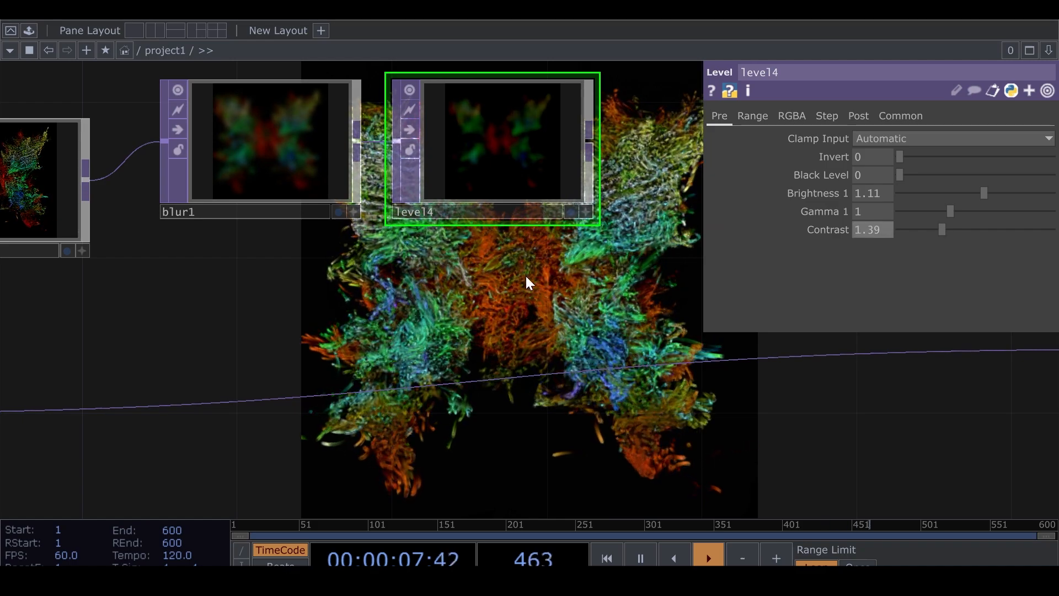
# Add a Composite TOP below level4, with level4 as its first input and comp3 as its second.
pyautogui.scroll(-3, 525, 274)
pyautogui.moveTo(473, 292); pyautogui.dragTo(278, 256)
pyautogui.rightClick(376, 139)
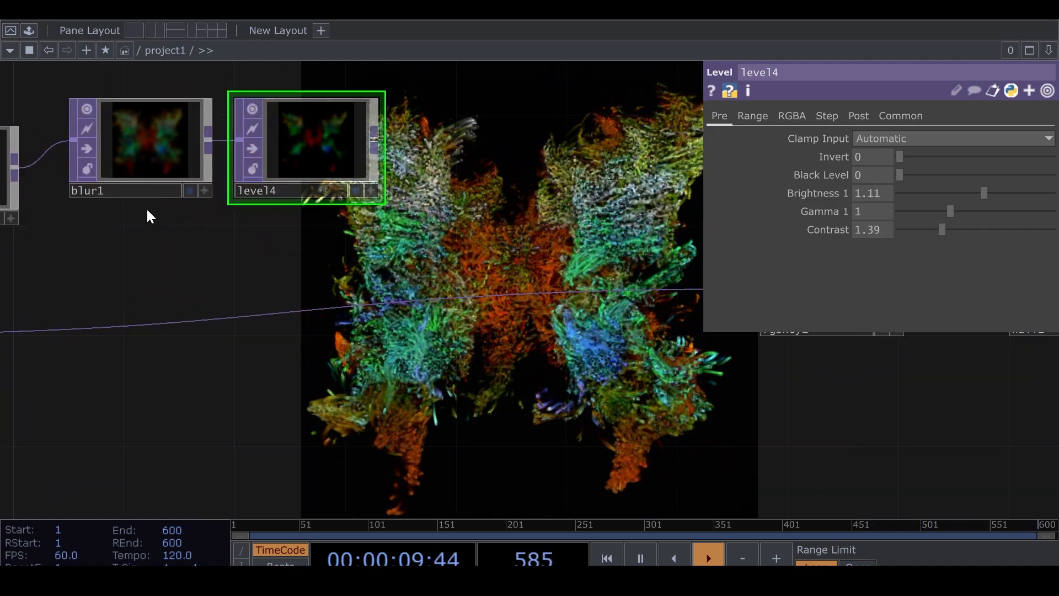
pyautogui.click(124, 221)
pyautogui.click(388, 313)
pyautogui.scroll(-3, 379, 329)
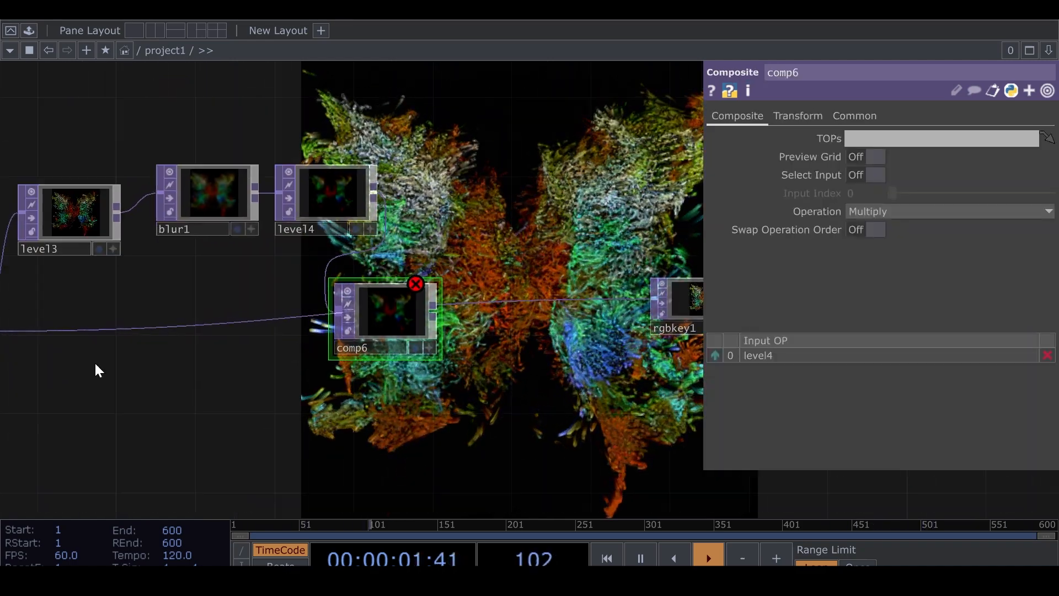
pyautogui.moveTo(94, 362); pyautogui.dragTo(237, 345)
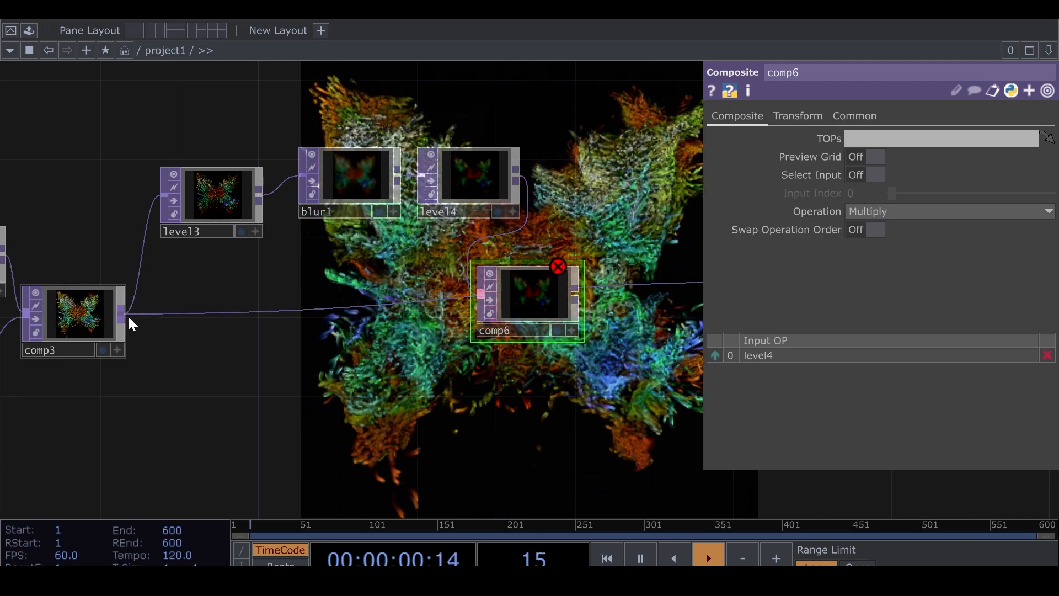
pyautogui.click(120, 313)
pyautogui.click(486, 310)
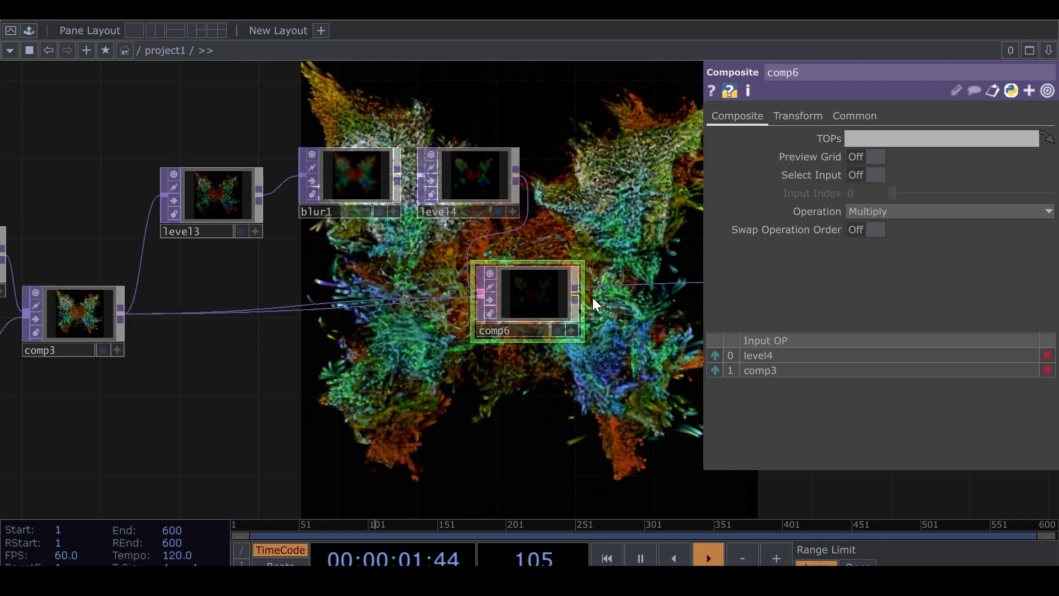
# Set comp6's operation to Screen and connect its output to rgbkey1 in place of comp3.
pyautogui.click(883, 213)
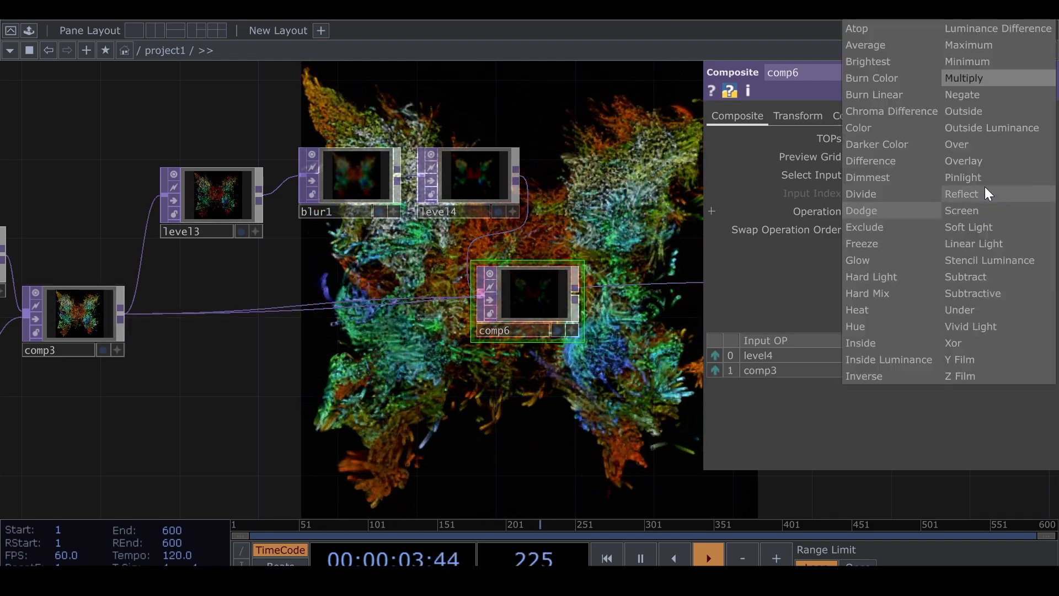
pyautogui.click(981, 213)
pyautogui.click(575, 302)
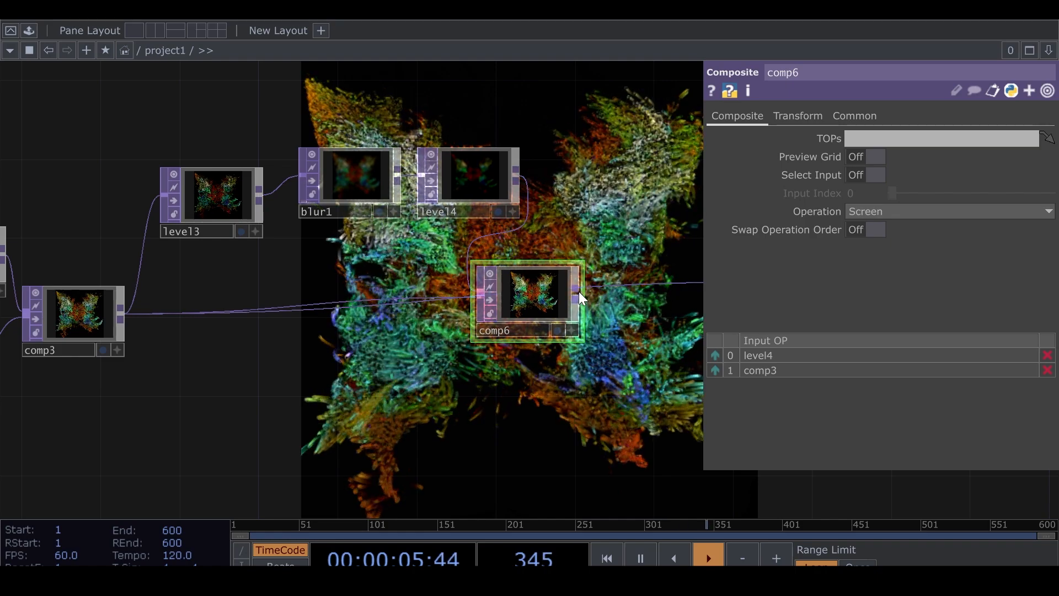
pyautogui.click(601, 290)
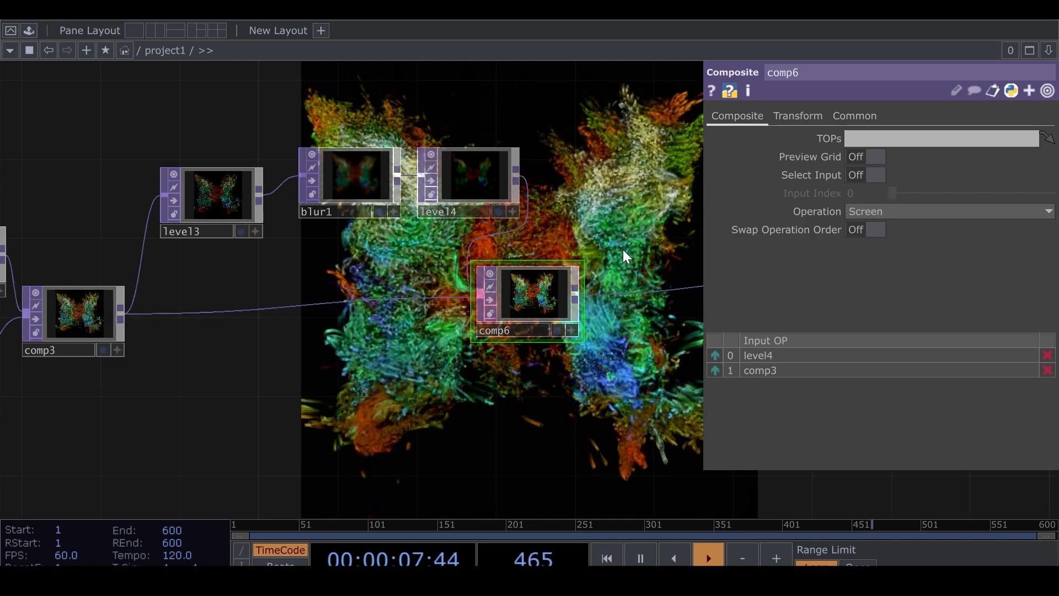
pyautogui.moveTo(624, 244); pyautogui.dragTo(426, 321)
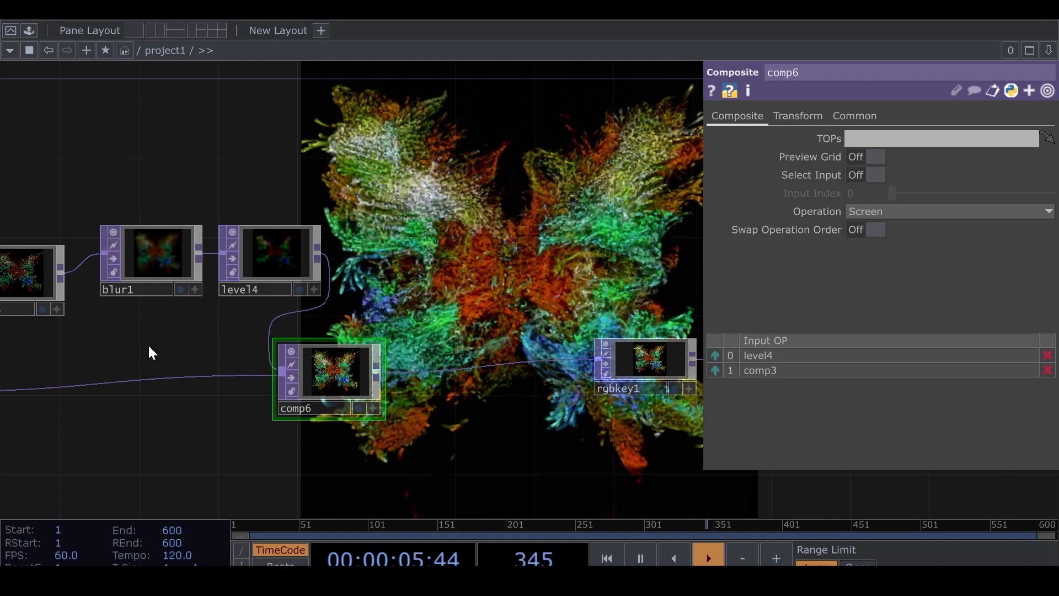
# Review the network from comp6 back to the feedback loop, checking level1's opacity and the edge and composite wiring.
pyautogui.moveTo(260, 373); pyautogui.dragTo(459, 419)
pyautogui.scroll(-5, 590, 244)
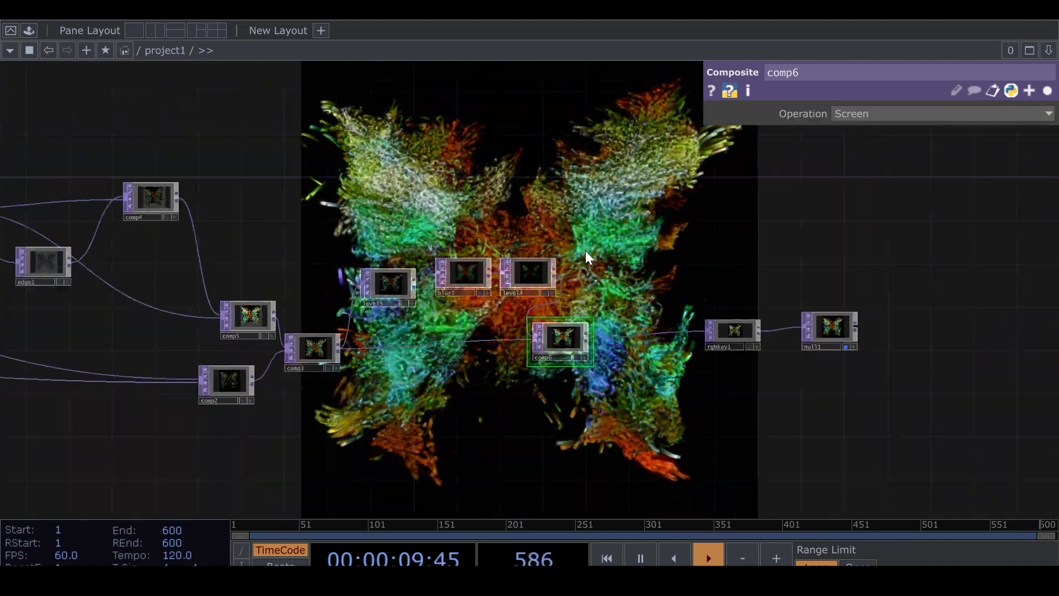
pyautogui.moveTo(446, 368); pyautogui.dragTo(815, 350)
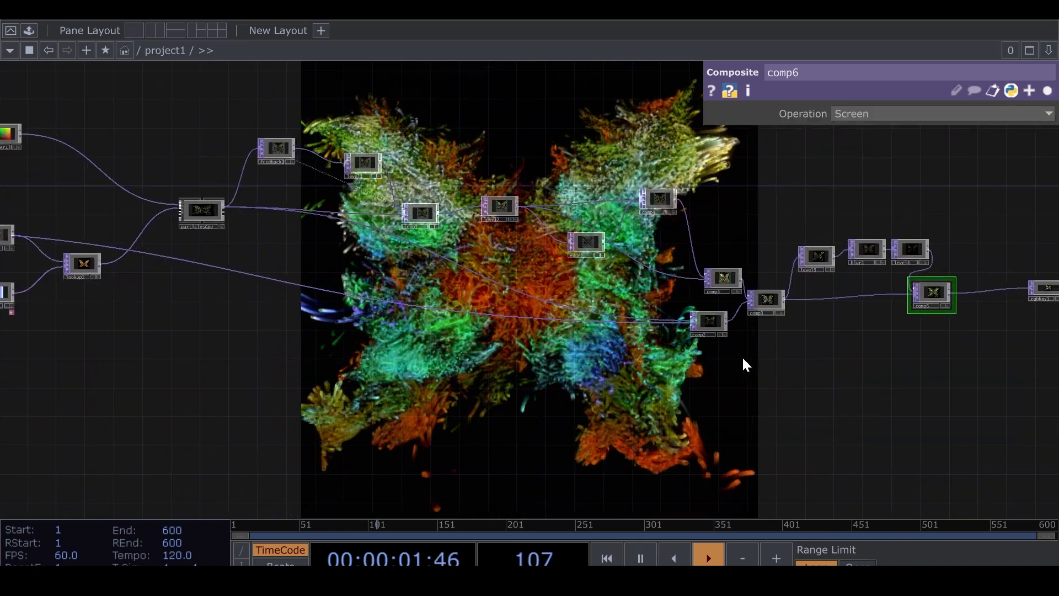
pyautogui.scroll(2, 268, 152)
pyautogui.scroll(6, 268, 152)
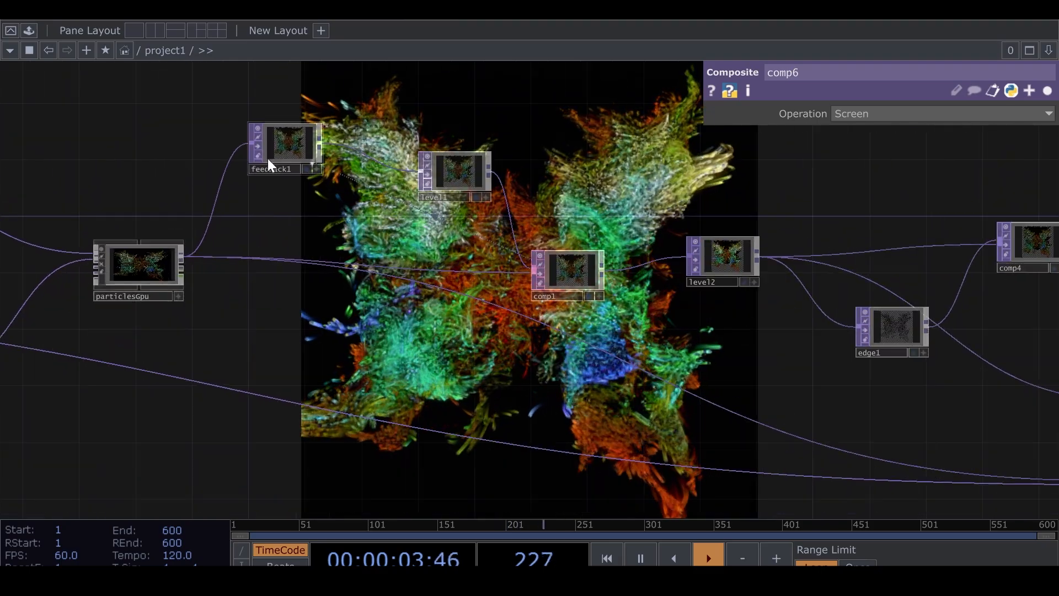
pyautogui.moveTo(240, 264); pyautogui.dragTo(55, 289)
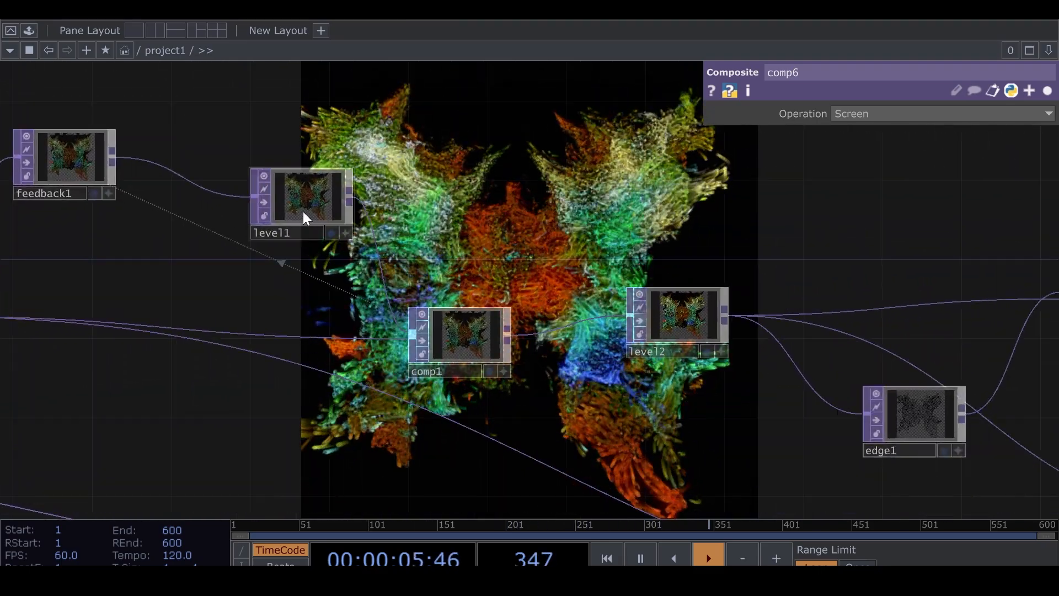
pyautogui.click(304, 194)
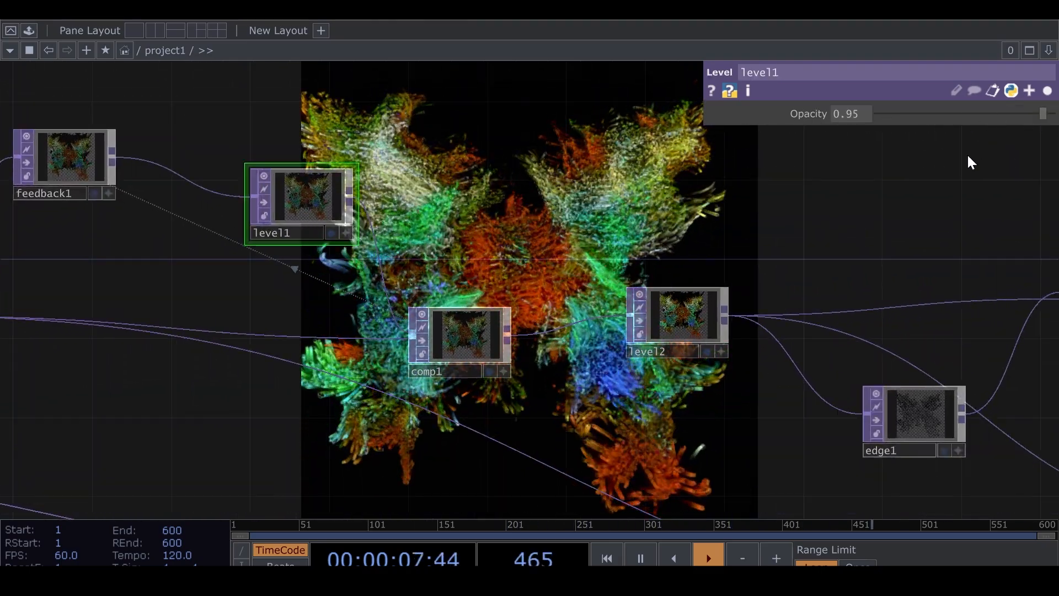
pyautogui.moveTo(929, 206); pyautogui.dragTo(475, 122)
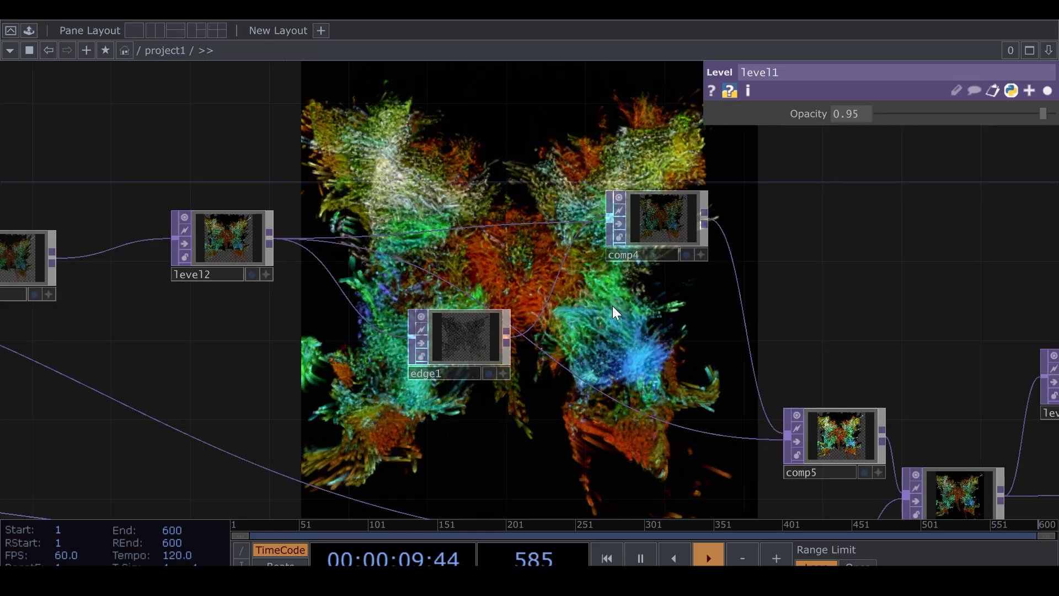
pyautogui.moveTo(634, 304); pyautogui.dragTo(770, 285)
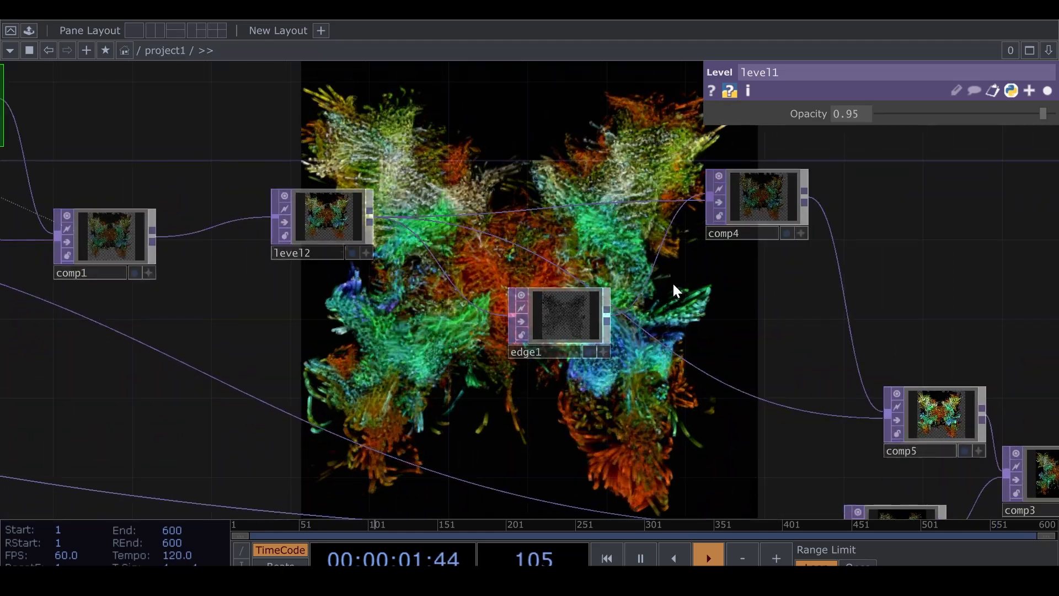
# Connect comp1 directly to comp4 in place of level2, and move level2 up clear of the new wire.
pyautogui.moveTo(200, 270); pyautogui.dragTo(182, 255)
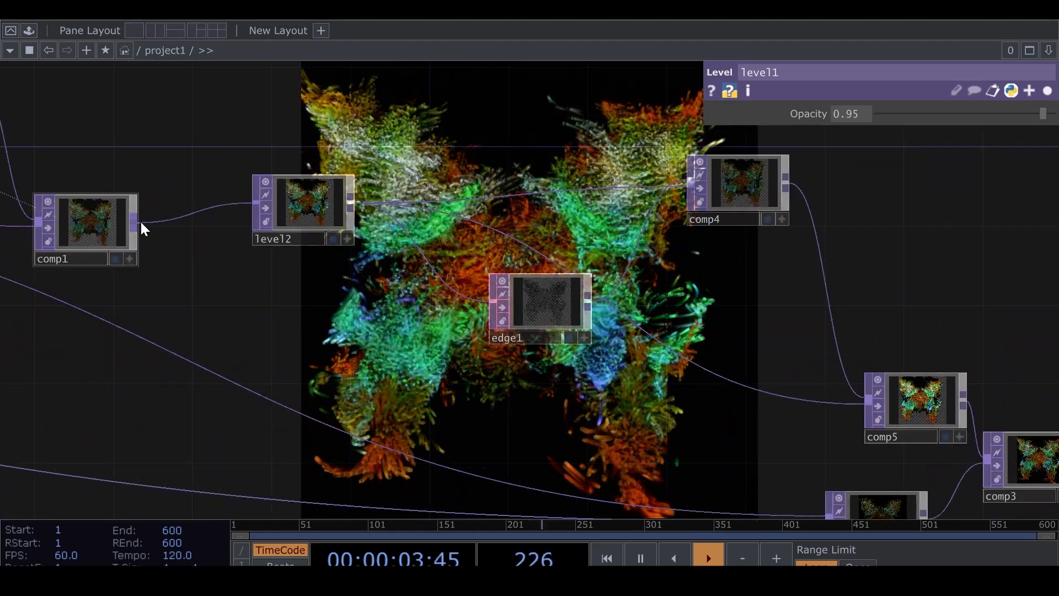
pyautogui.moveTo(140, 220)
pyautogui.mouseDown()
pyautogui.moveTo(456, 210)
pyautogui.moveTo(463, 197)
pyautogui.mouseUp()
pyautogui.moveTo(331, 215); pyautogui.dragTo(330, 156)
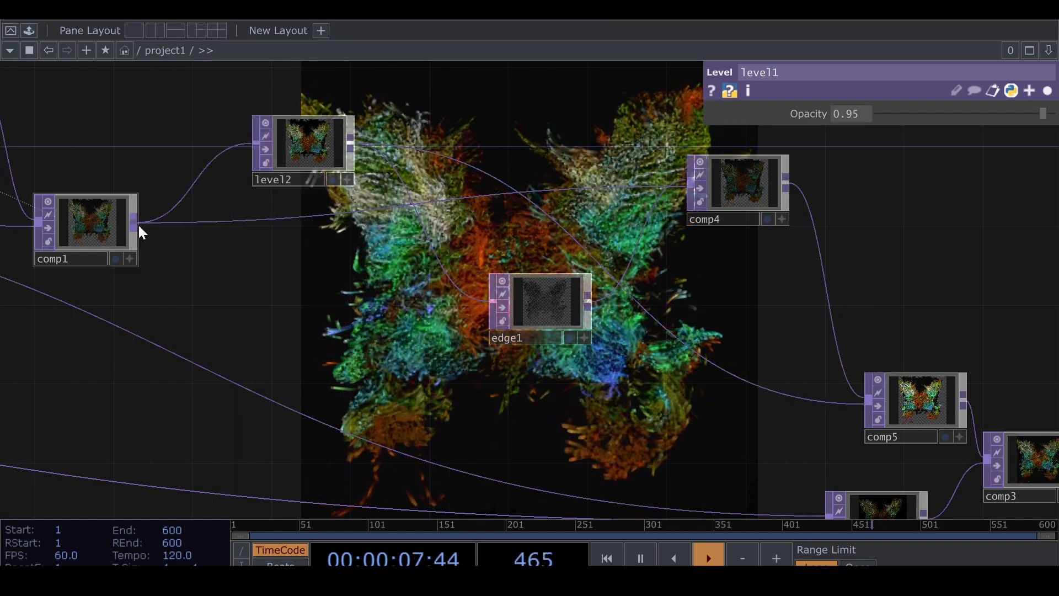
# Connect comp1 directly to edge1 in place of level2.
pyautogui.moveTo(137, 223); pyautogui.dragTo(436, 264)
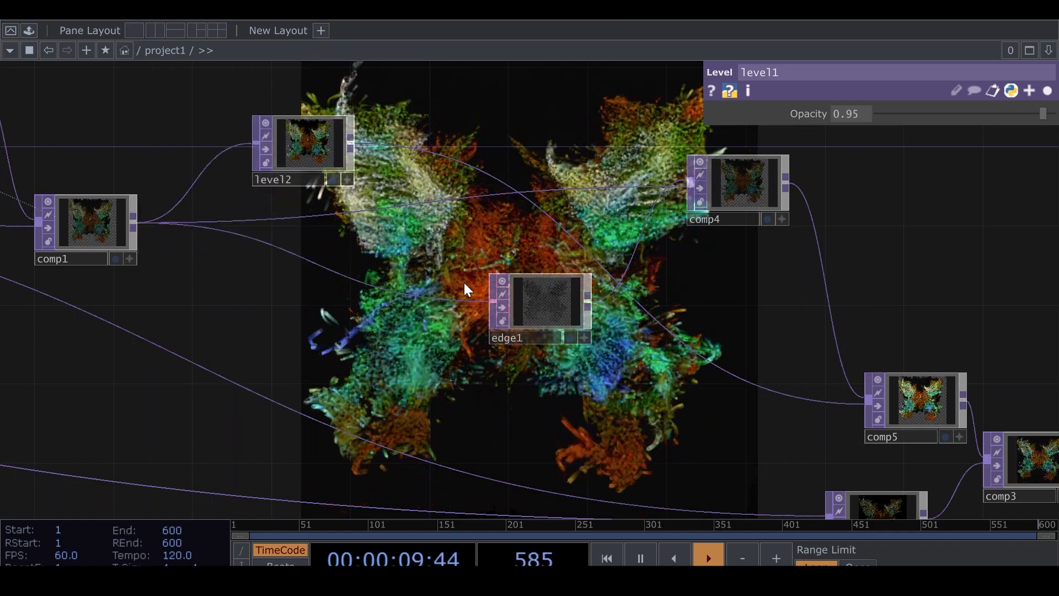
pyautogui.moveTo(552, 313); pyautogui.dragTo(472, 312)
pyautogui.scroll(-3, 517, 341)
pyautogui.moveTo(436, 389); pyautogui.dragTo(174, 385)
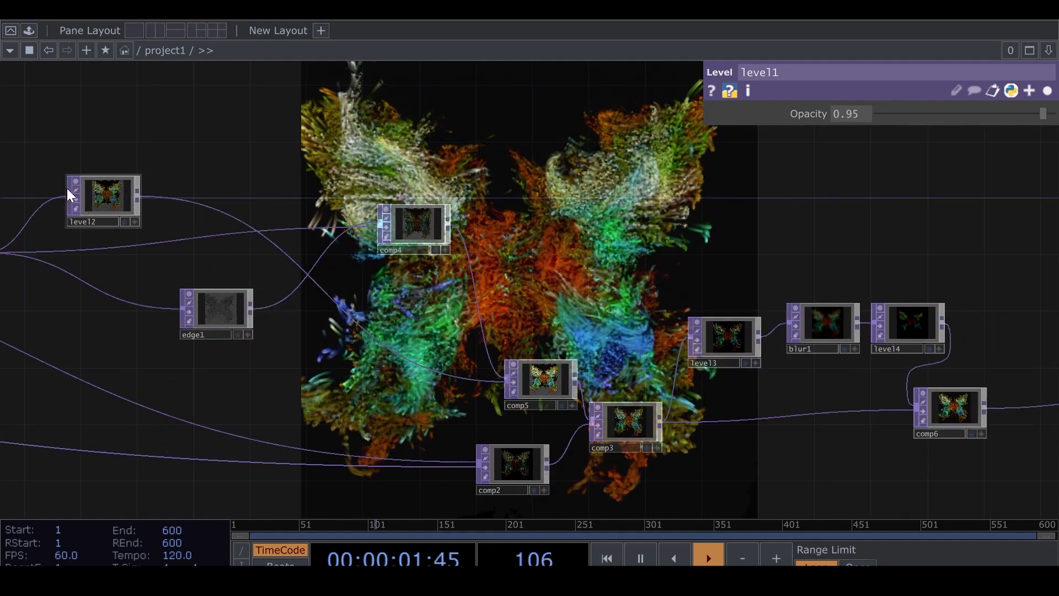
# Connect comp1 directly to comp5, and reposition level2 so that it sits between comp5 and comp3 in the chain.
pyautogui.moveTo(111, 202); pyautogui.dragTo(327, 370)
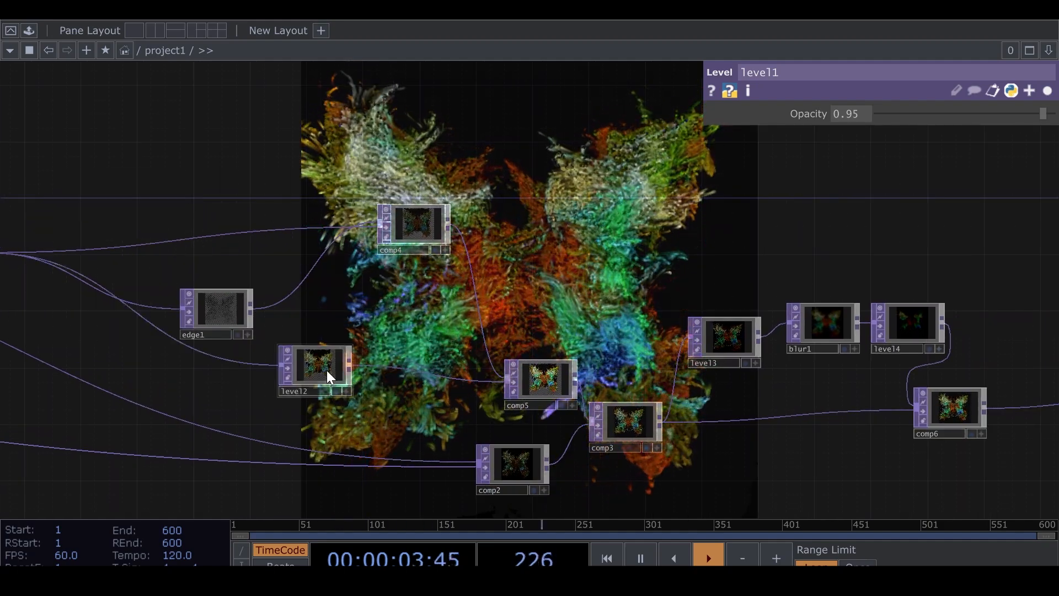
pyautogui.scroll(-2, 112, 326)
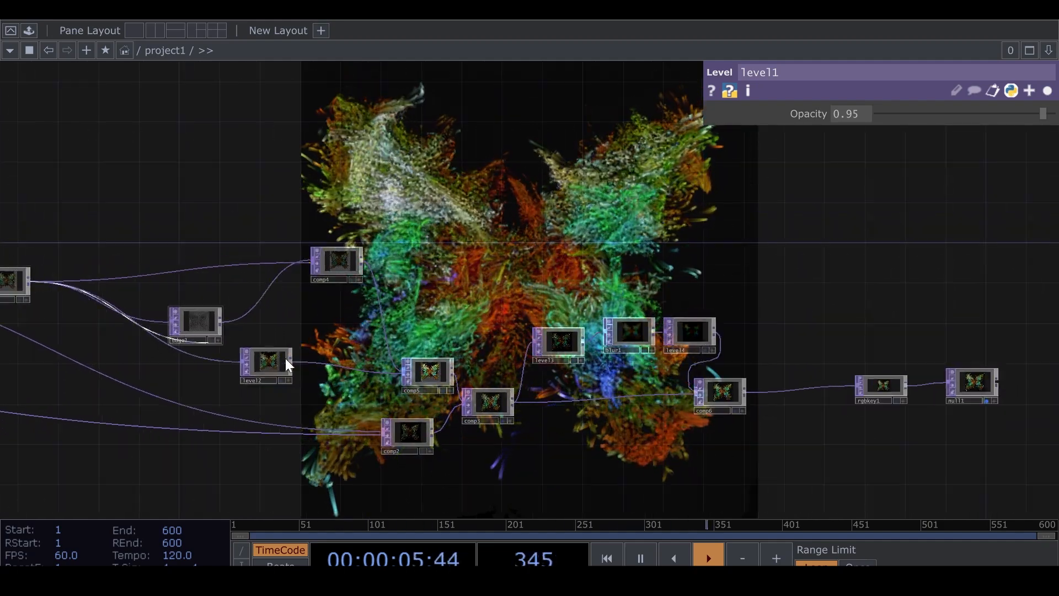
pyautogui.moveTo(279, 362); pyautogui.dragTo(456, 301)
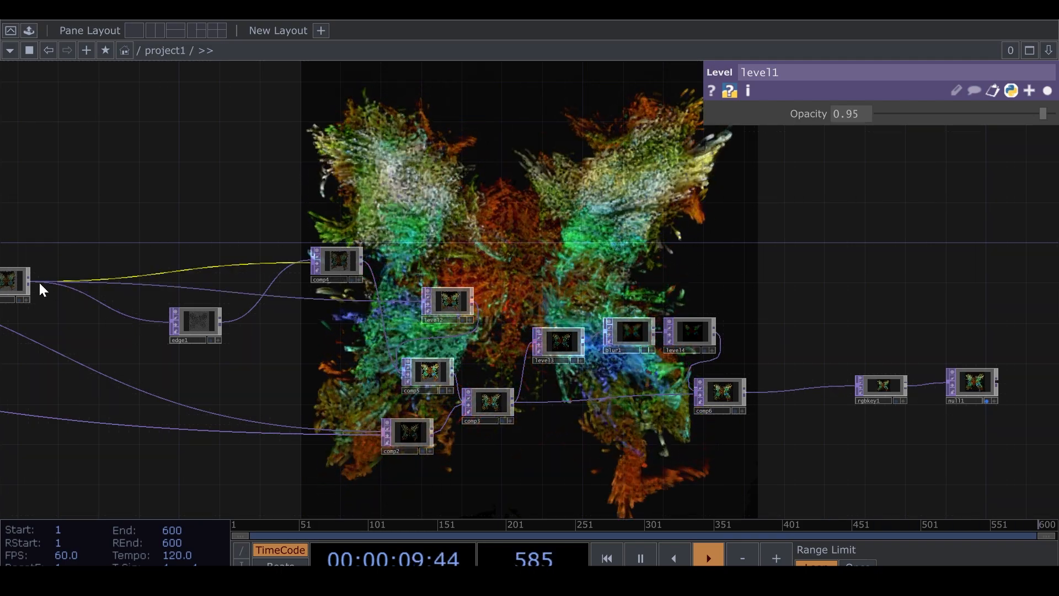
pyautogui.moveTo(29, 281); pyautogui.dragTo(422, 274)
pyautogui.scroll(-3, 430, 348)
pyautogui.scroll(5, 431, 346)
pyautogui.moveTo(490, 276); pyautogui.dragTo(439, 390)
pyautogui.moveTo(366, 360); pyautogui.dragTo(335, 344)
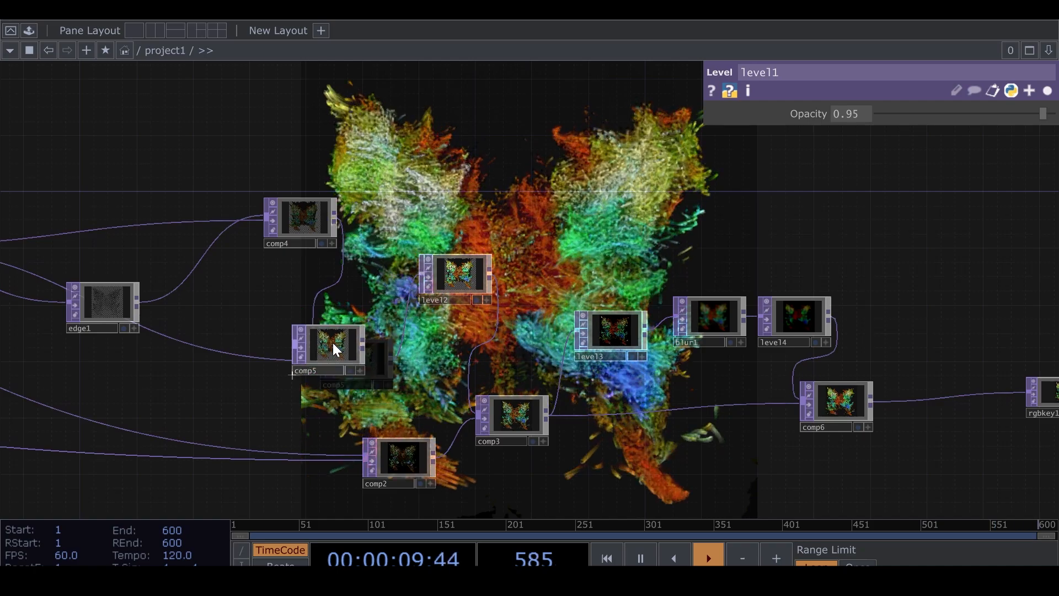
pyautogui.moveTo(454, 278); pyautogui.dragTo(426, 334)
# Set level2's Brightness 1 to 1.276 and its Contrast to 1.12.
pyautogui.scroll(3, 358, 373)
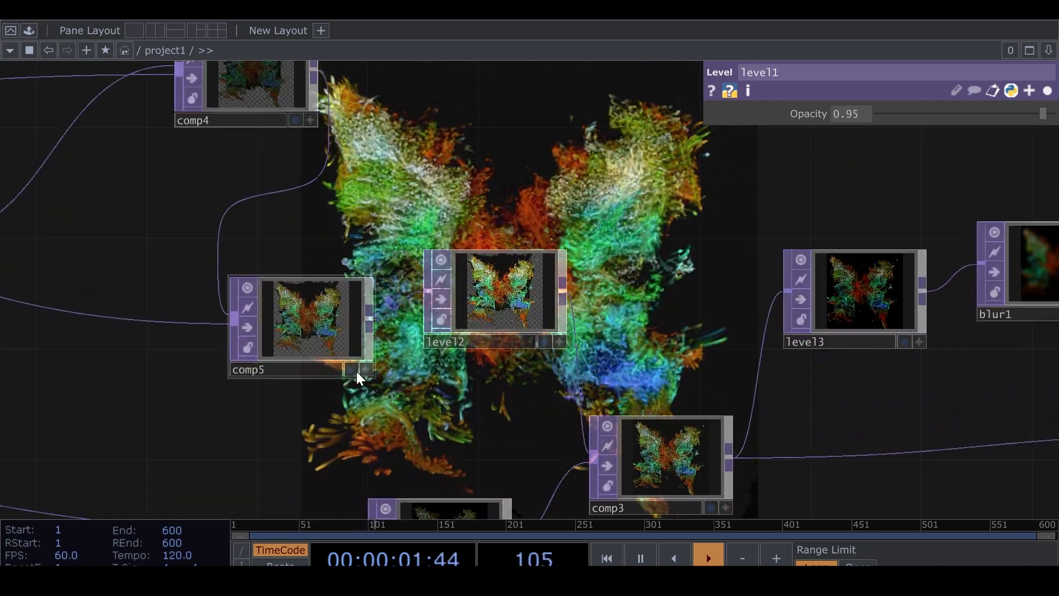
pyautogui.scroll(6, 336, 364)
pyautogui.scroll(-6, 378, 312)
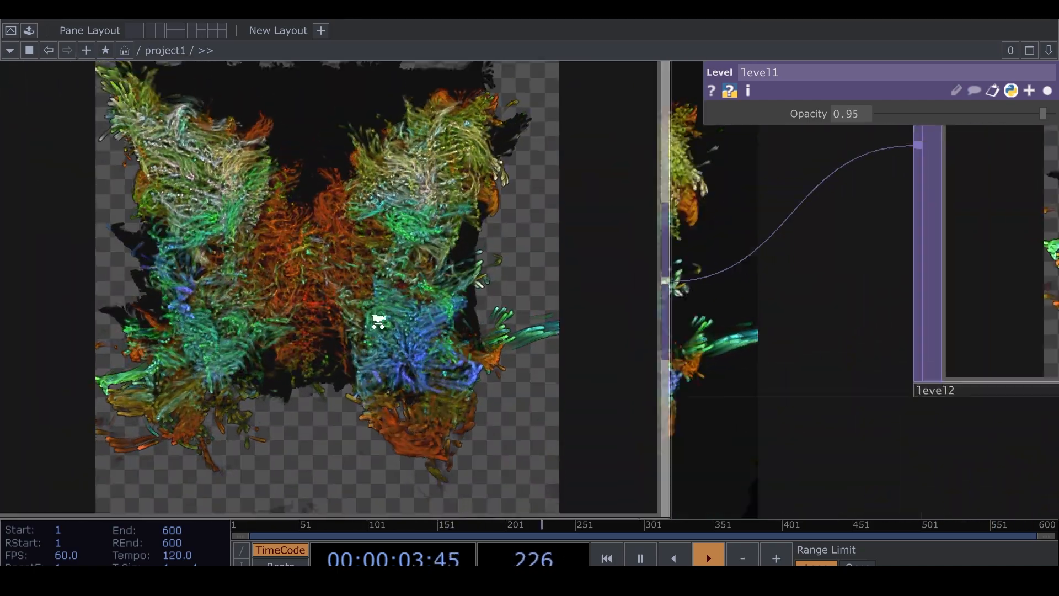
pyautogui.moveTo(675, 431); pyautogui.dragTo(415, 418)
pyautogui.scroll(6, 501, 248)
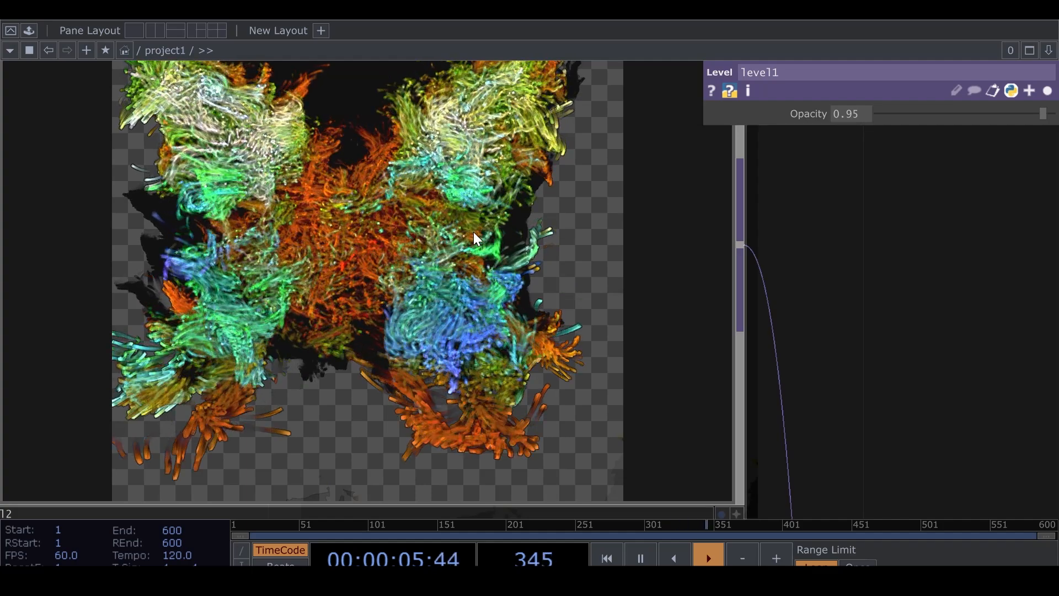
pyautogui.click(474, 232)
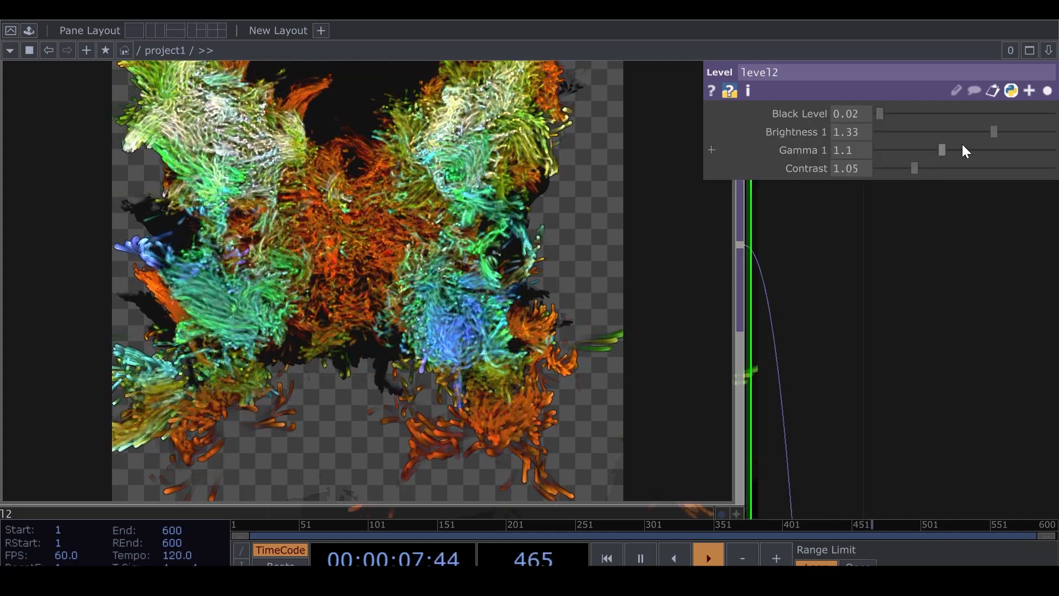
pyautogui.moveTo(991, 130); pyautogui.dragTo(991, 138)
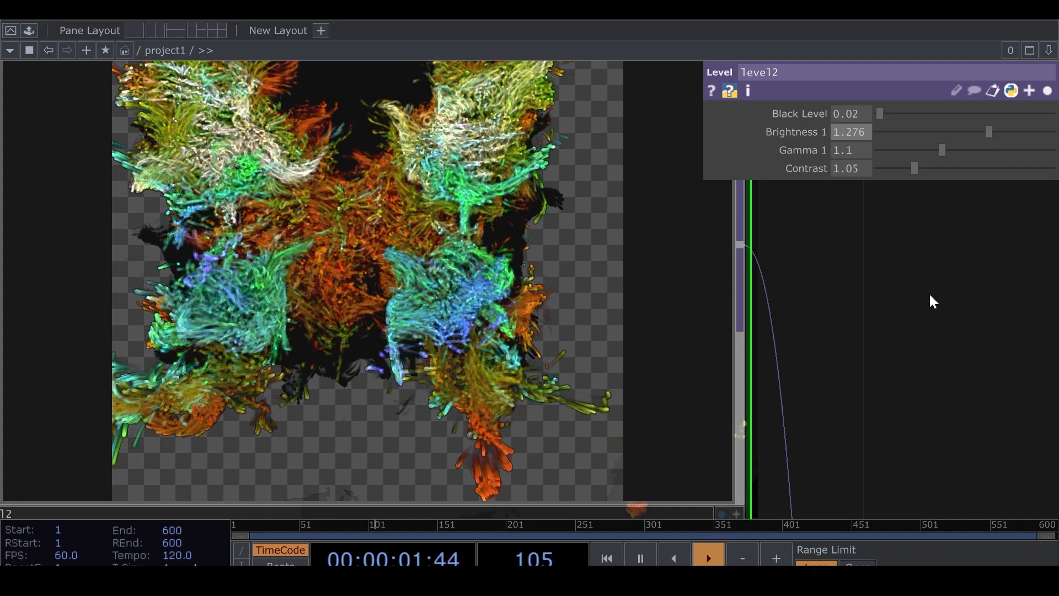
pyautogui.moveTo(918, 169); pyautogui.dragTo(921, 169)
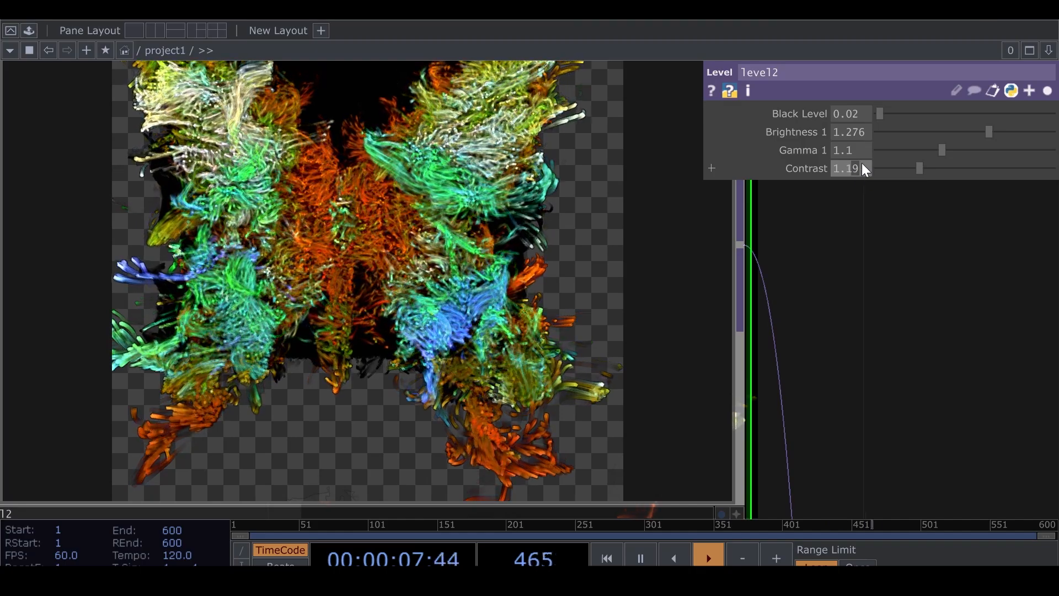
pyautogui.write('2')
pyautogui.press('Return')
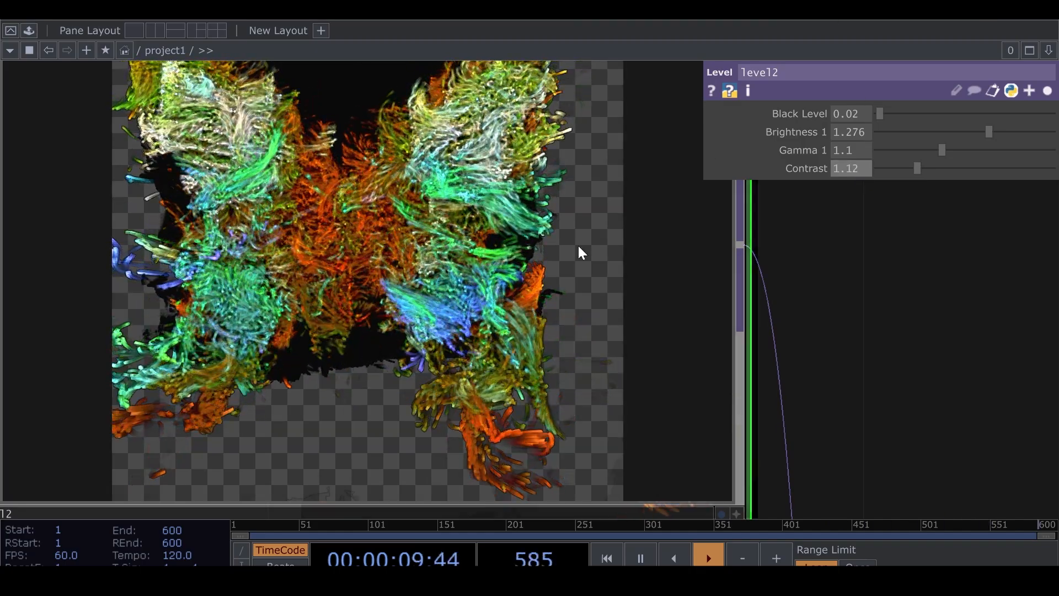
# Examine the butterfly output at close range and the node chain from level2 through the blur layer to comp6.
pyautogui.scroll(-9, 544, 276)
pyautogui.moveTo(733, 336); pyautogui.dragTo(272, 323)
pyautogui.moveTo(363, 341); pyautogui.dragTo(209, 254)
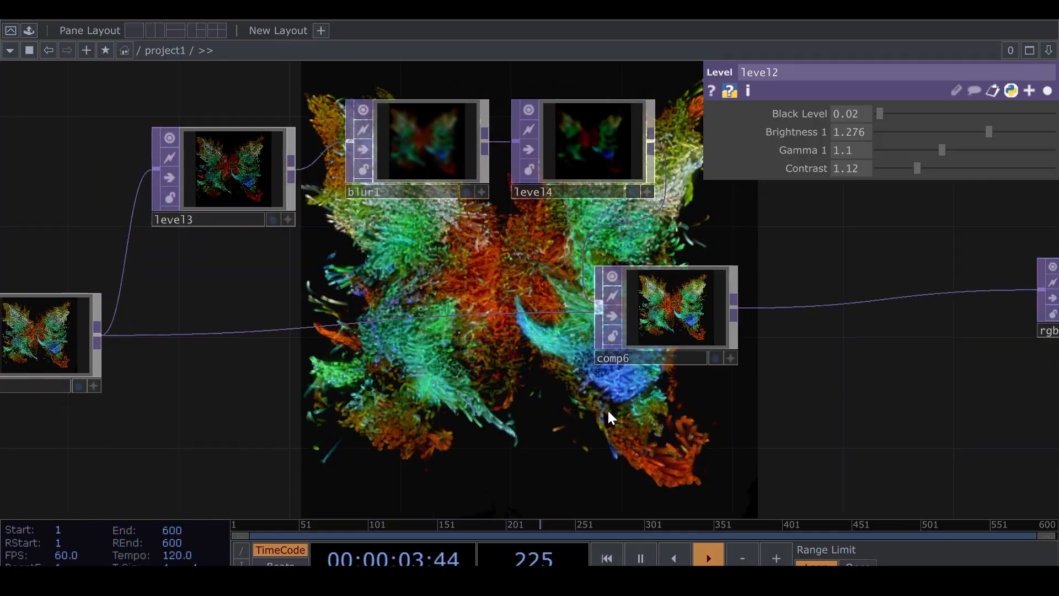
pyautogui.moveTo(843, 415); pyautogui.dragTo(1044, 355)
pyautogui.moveTo(499, 381); pyautogui.dragTo(697, 389)
pyautogui.scroll(10, 441, 282)
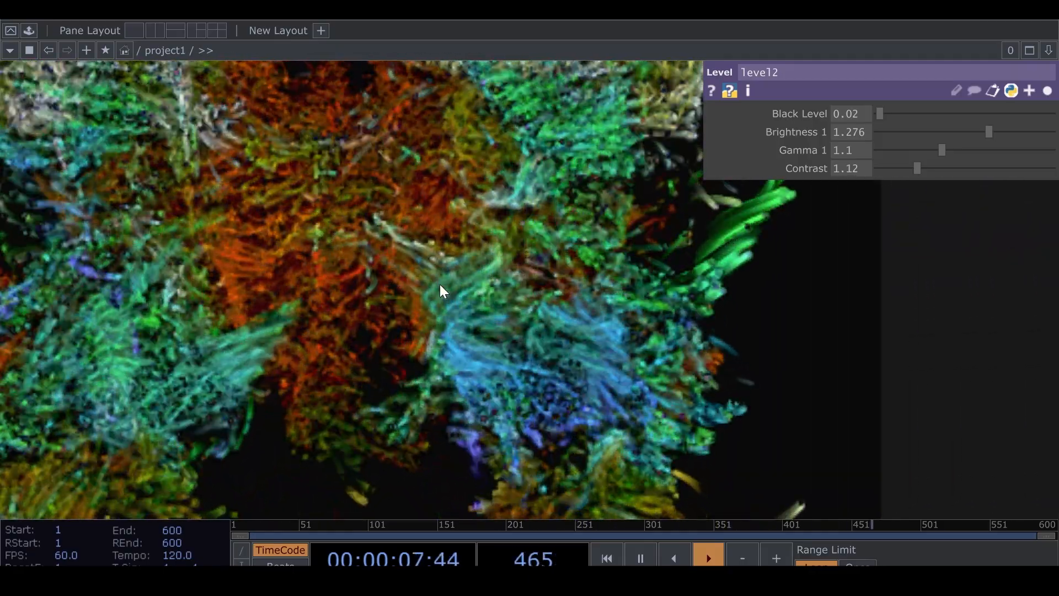
pyautogui.scroll(-10, 440, 287)
pyautogui.scroll(-8, 442, 309)
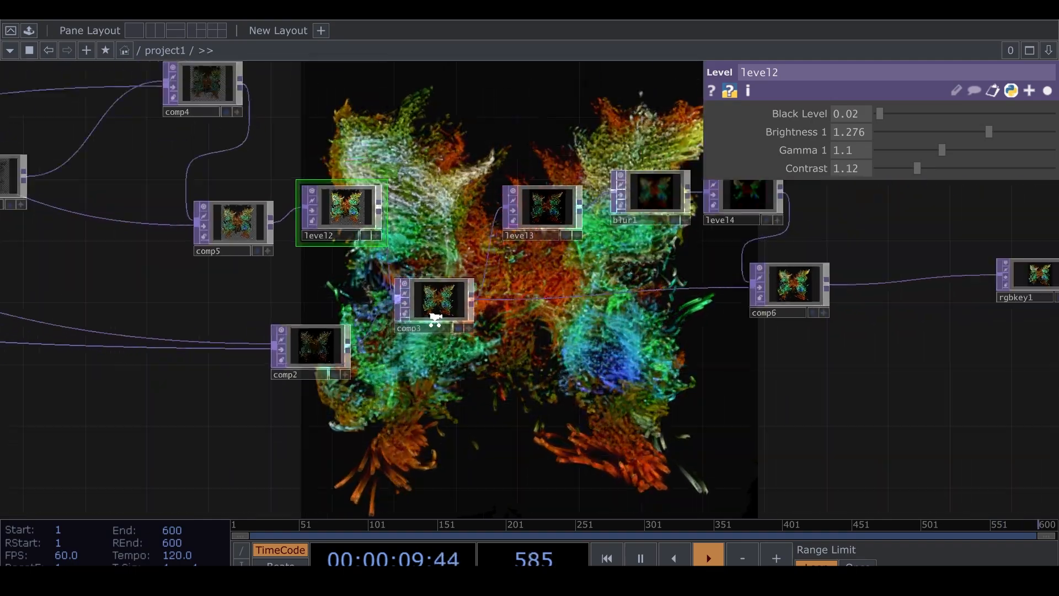
# Copy the Resolution parameter of ramp1 at the start of the network.
pyautogui.scroll(2, 314, 370)
pyautogui.scroll(5, 287, 276)
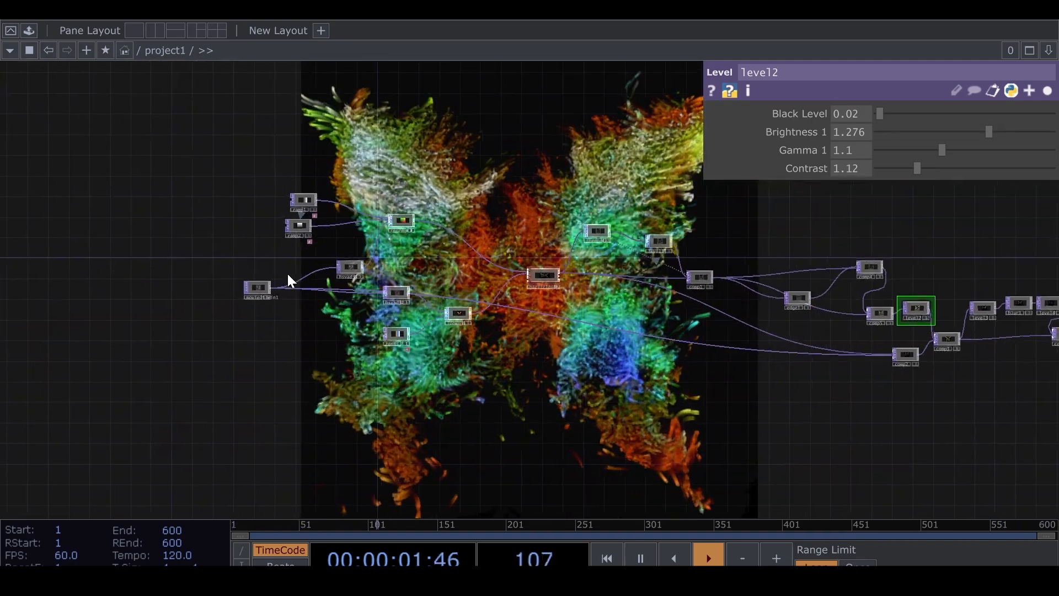
pyautogui.click(224, 309)
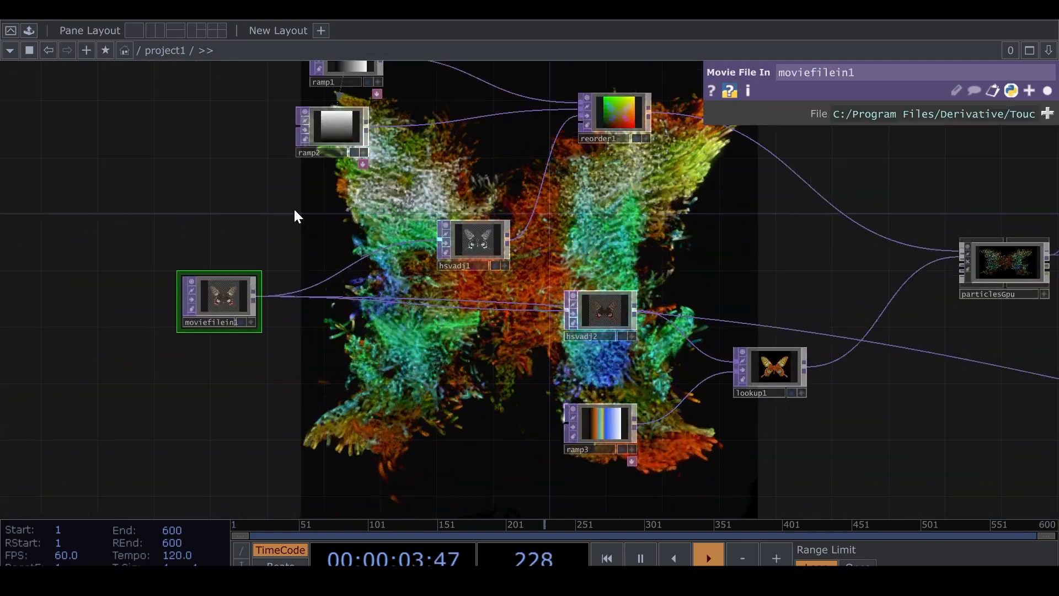
pyautogui.moveTo(293, 207); pyautogui.dragTo(272, 247)
pyautogui.click(1048, 91)
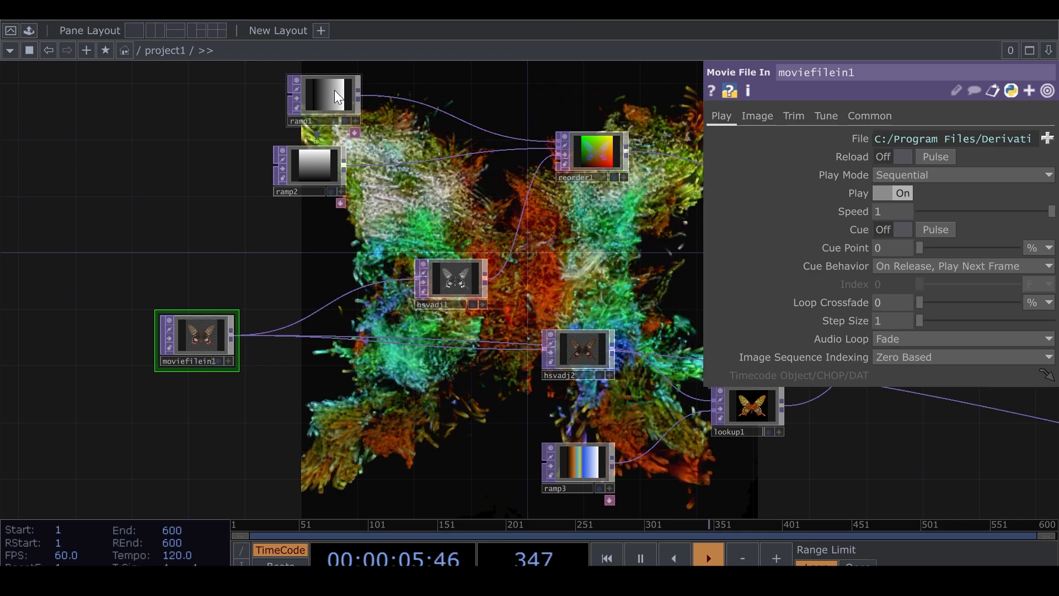
pyautogui.click(334, 91)
pyautogui.rightClick(839, 154)
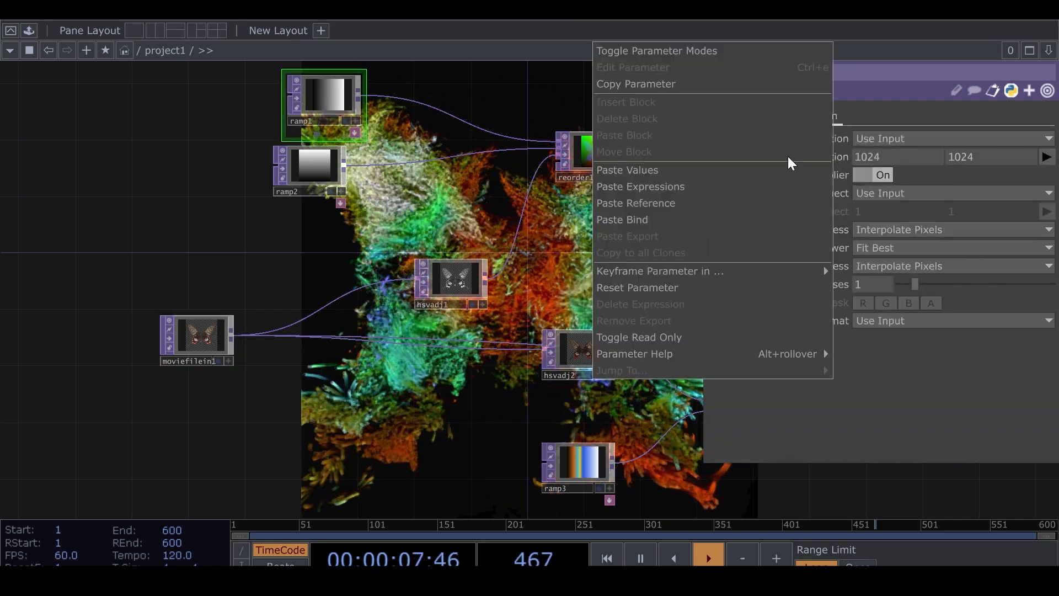
pyautogui.click(721, 84)
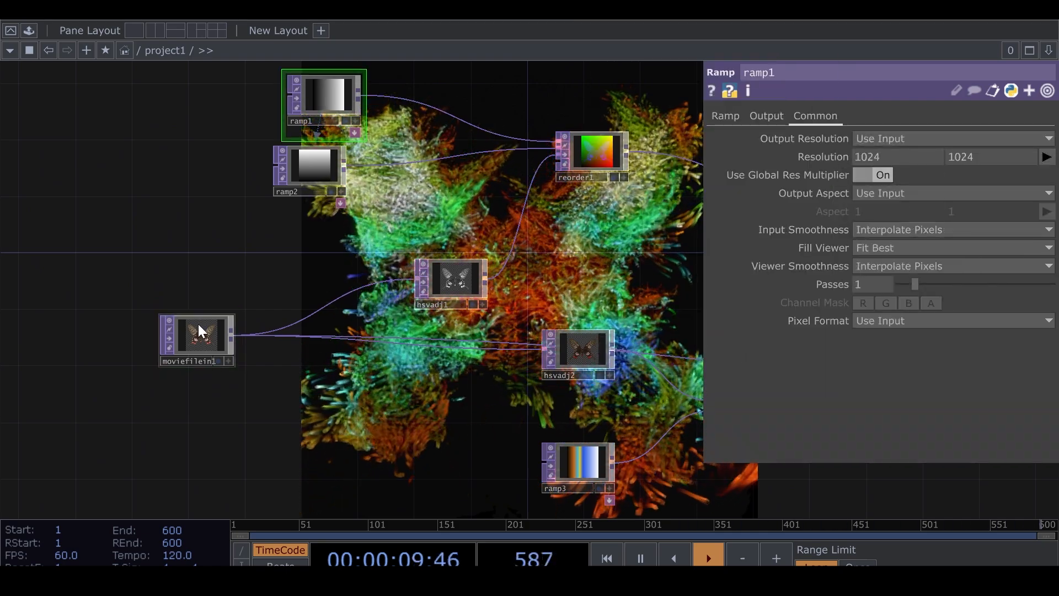
# Set moviefilein1's output resolution to Custom Resolution and paste ramp1's copied Resolution as a reference.
pyautogui.click(202, 332)
pyautogui.click(878, 118)
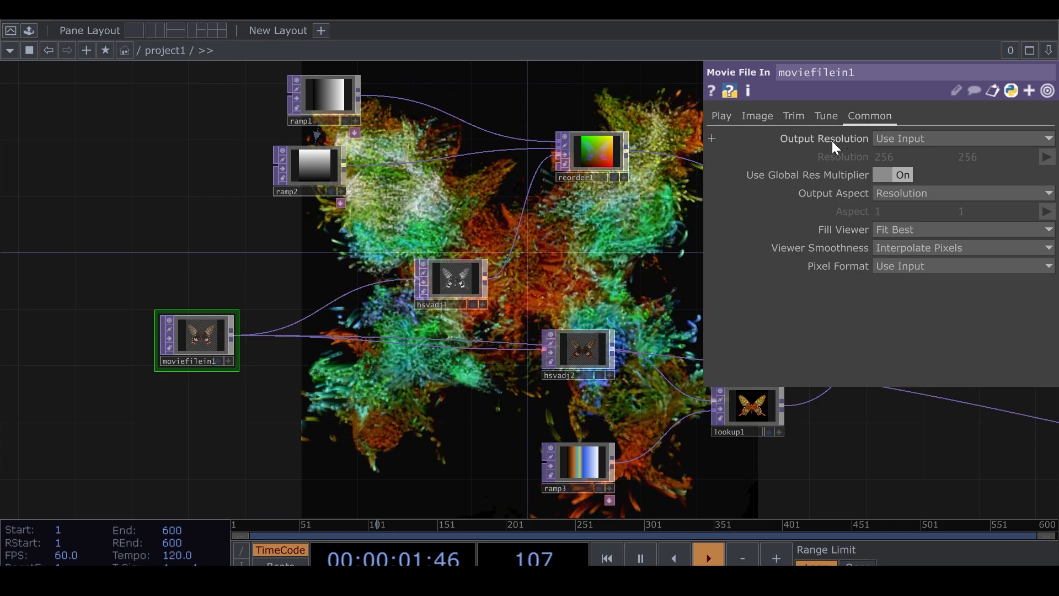
pyautogui.click(887, 139)
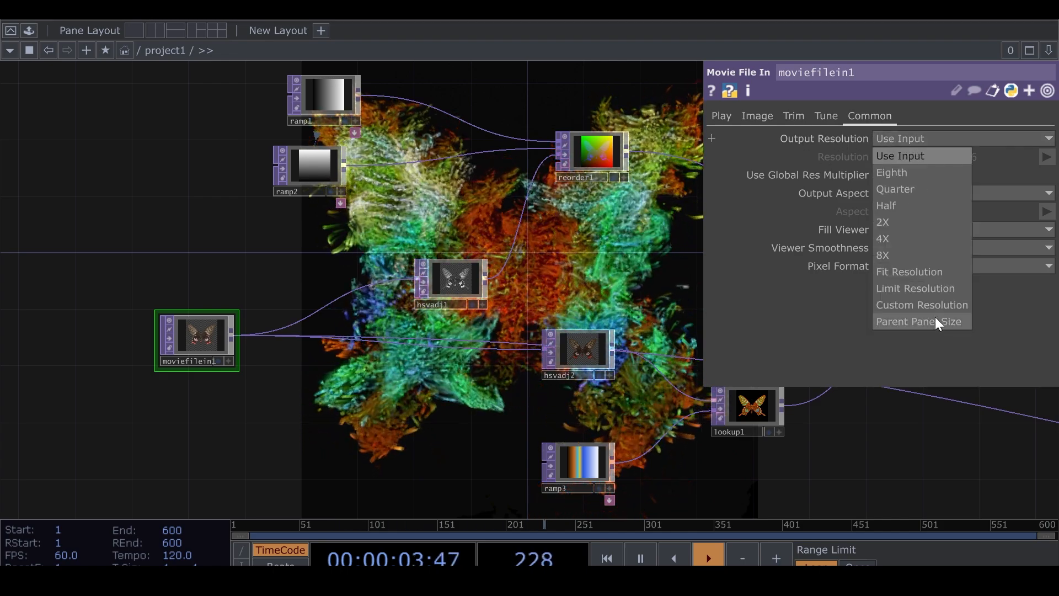
pyautogui.click(938, 305)
pyautogui.rightClick(836, 158)
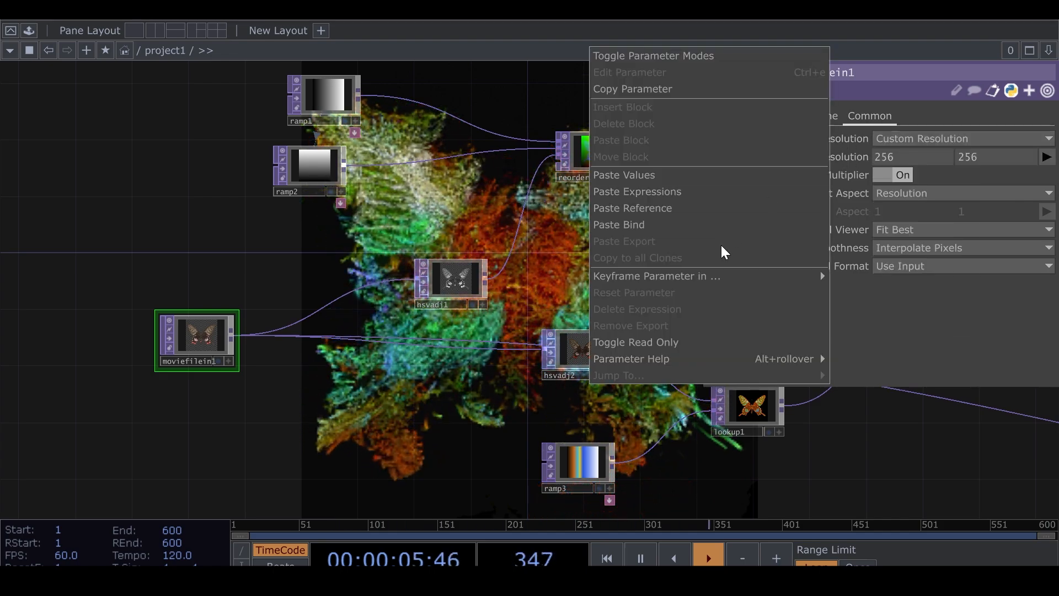
pyautogui.click(694, 213)
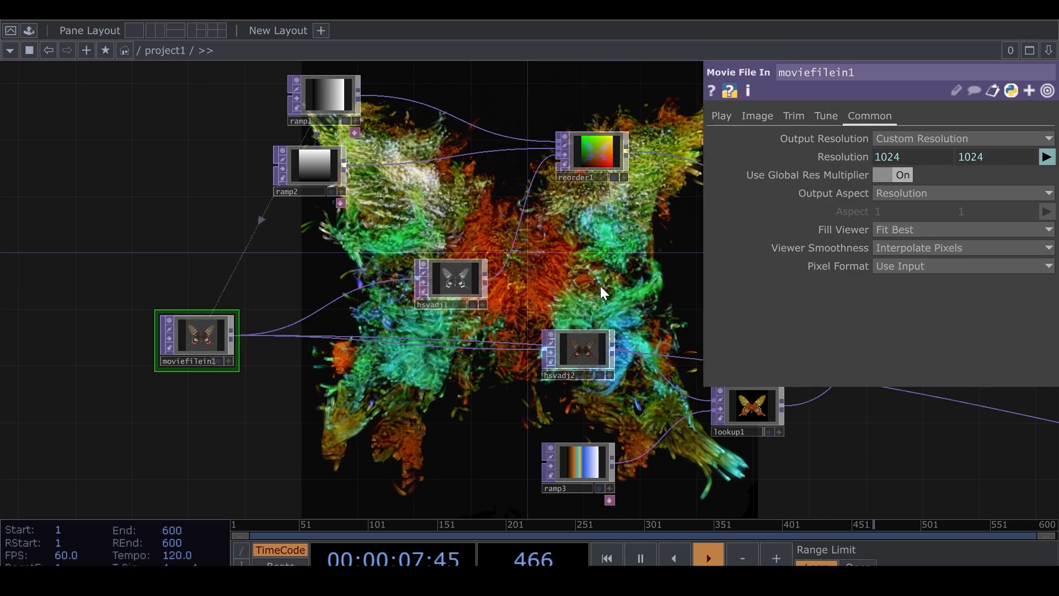
pyautogui.click(1048, 91)
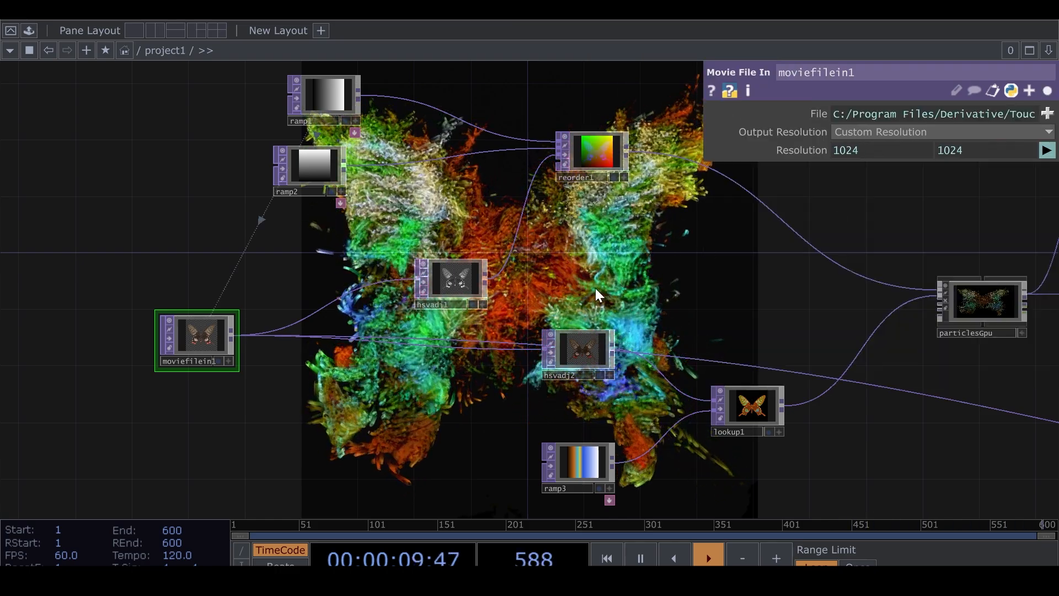
# Move comp3 slightly away from comp2, and raise level2's Brightness 1 to 1.495, Gamma 1 to 1.14 and Contrast to 1.41.
pyautogui.moveTo(743, 282); pyautogui.dragTo(504, 198)
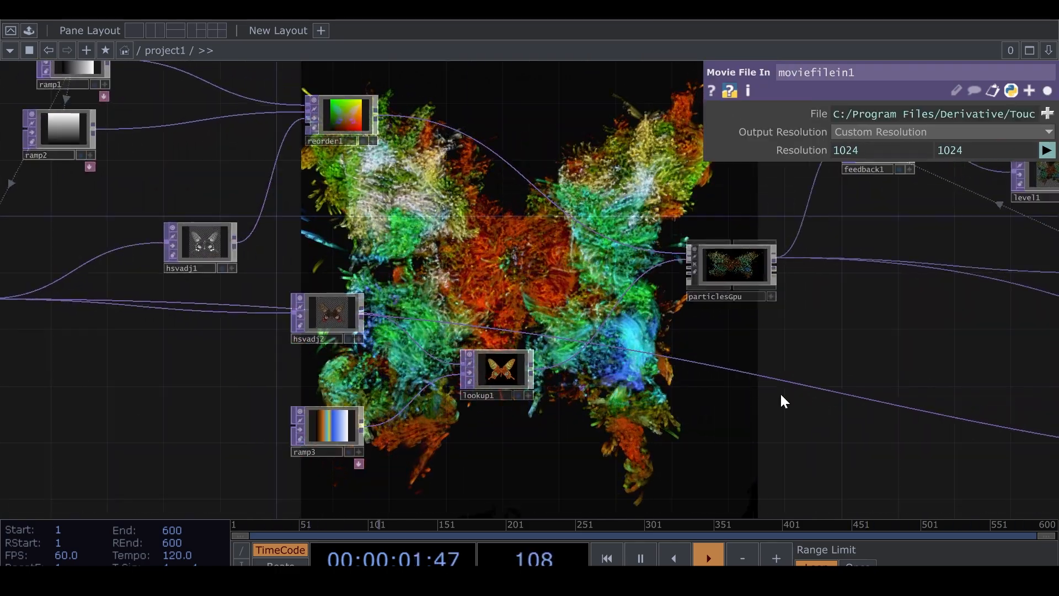
pyautogui.moveTo(598, 383); pyautogui.dragTo(88, 357)
pyautogui.scroll(-3, 499, 374)
pyautogui.moveTo(718, 445); pyautogui.dragTo(243, 356)
pyautogui.moveTo(724, 395); pyautogui.dragTo(581, 385)
pyautogui.scroll(5, 495, 284)
pyautogui.click(394, 215)
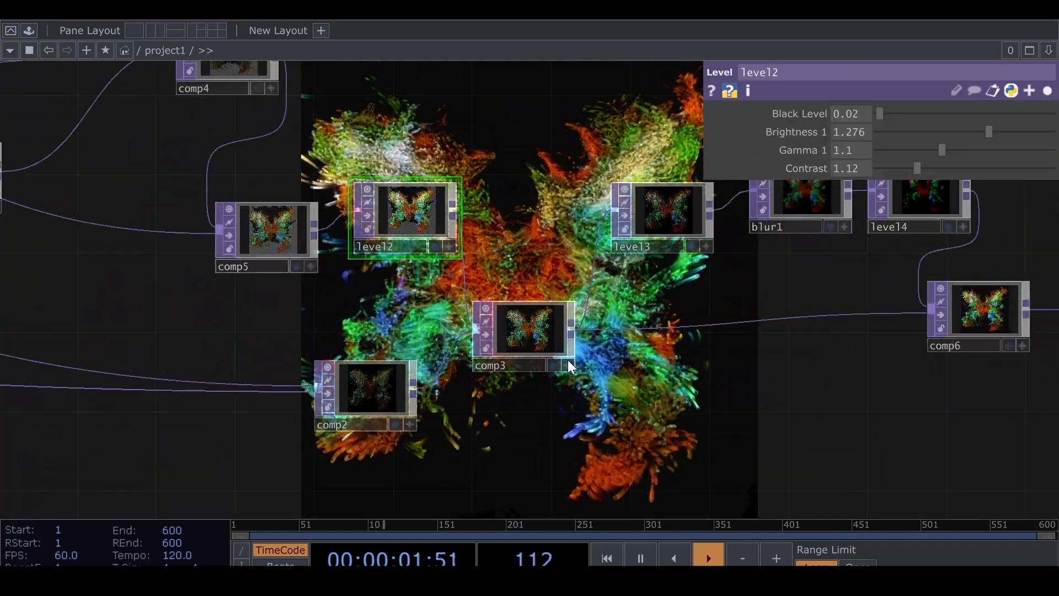
pyautogui.moveTo(534, 352); pyautogui.dragTo(572, 351)
pyautogui.moveTo(991, 133); pyautogui.dragTo(1007, 133)
pyautogui.moveTo(942, 150); pyautogui.dragTo(929, 174)
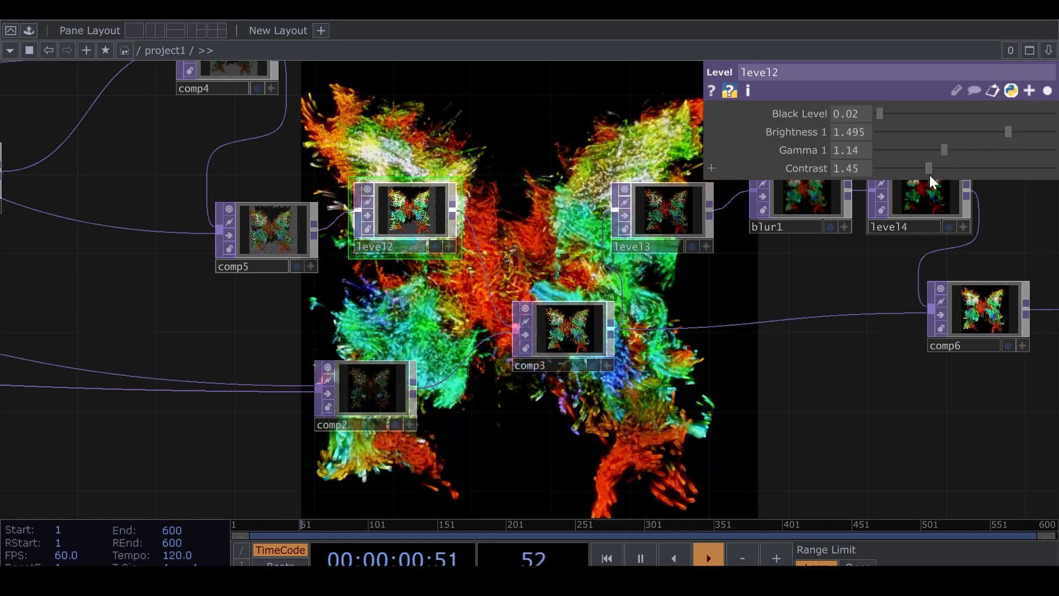
pyautogui.moveTo(836, 401); pyautogui.dragTo(501, 295)
# Set level2's Contrast to 1.3, Brightness 1 to 1.4 and Gamma 1 to 1.2.
pyautogui.click(869, 170)
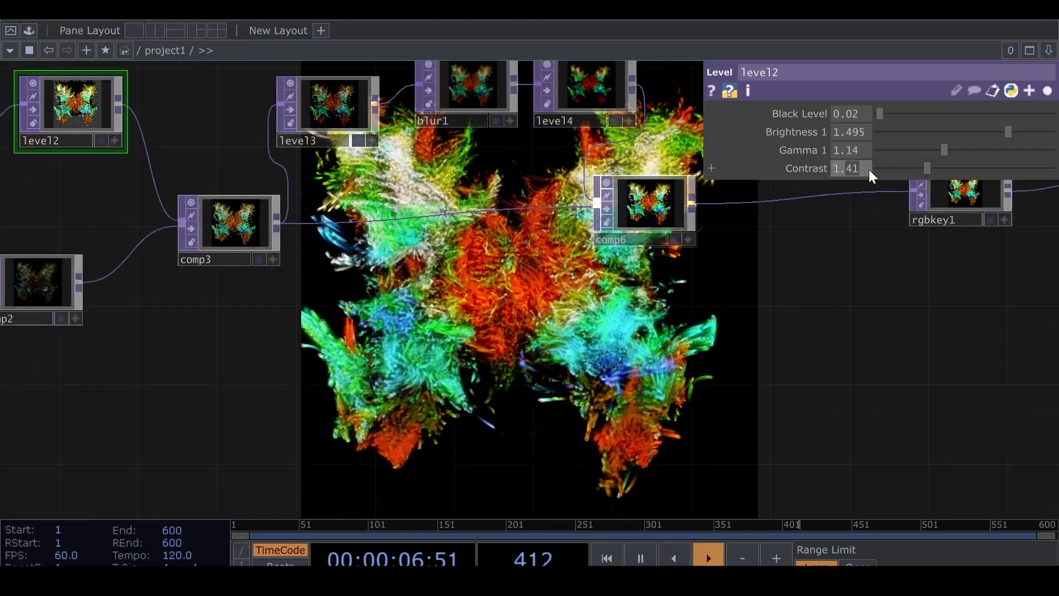
pyautogui.write('1.3')
pyautogui.press('Return')
pyautogui.click(859, 133)
pyautogui.write('1.4')
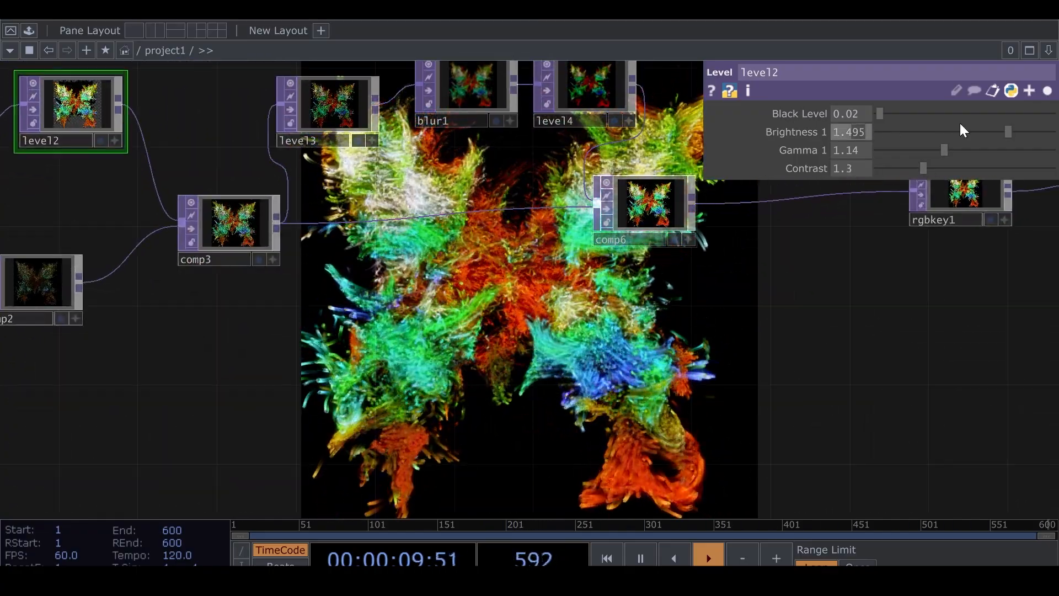
pyautogui.press('Return')
pyautogui.moveTo(857, 151); pyautogui.dragTo(873, 152)
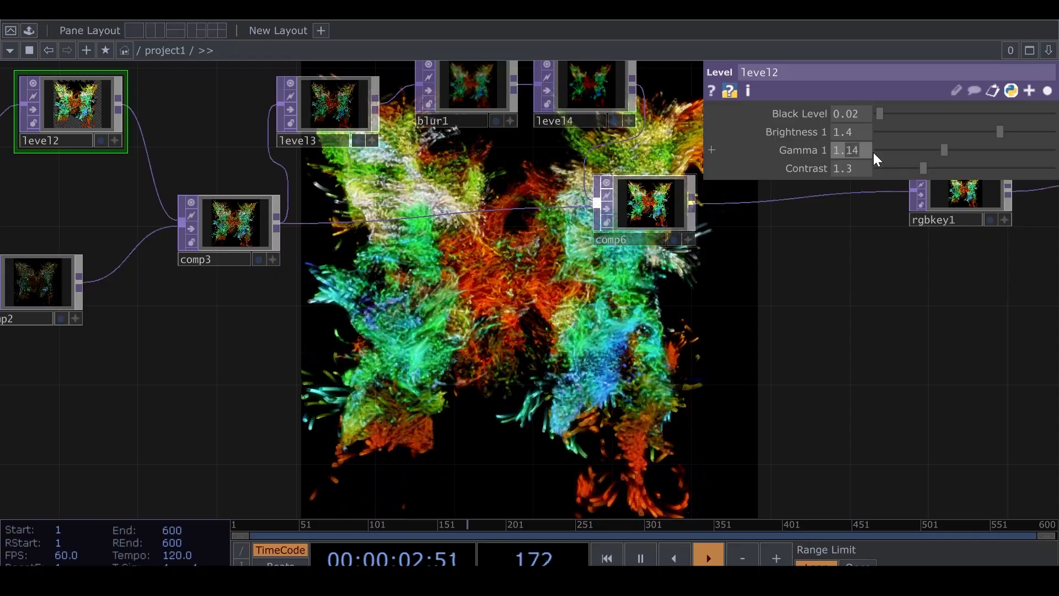
pyautogui.write('2')
pyautogui.press('Return')
# Try a Black Level of 0.057 on level2, and set it back to 0.02.
pyautogui.moveTo(583, 310); pyautogui.dragTo(416, 319)
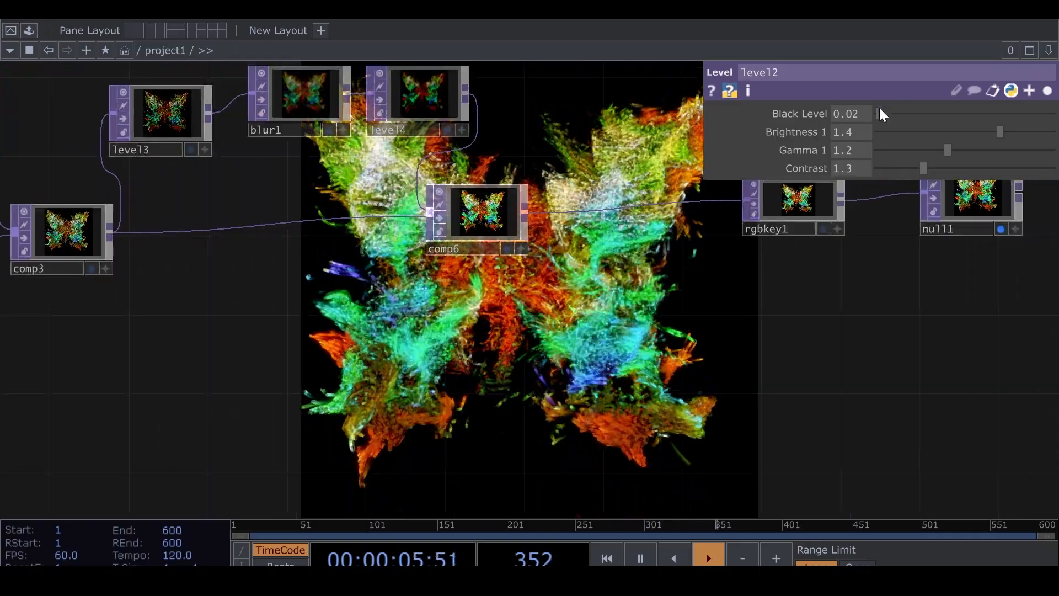
pyautogui.moveTo(878, 109); pyautogui.dragTo(873, 112)
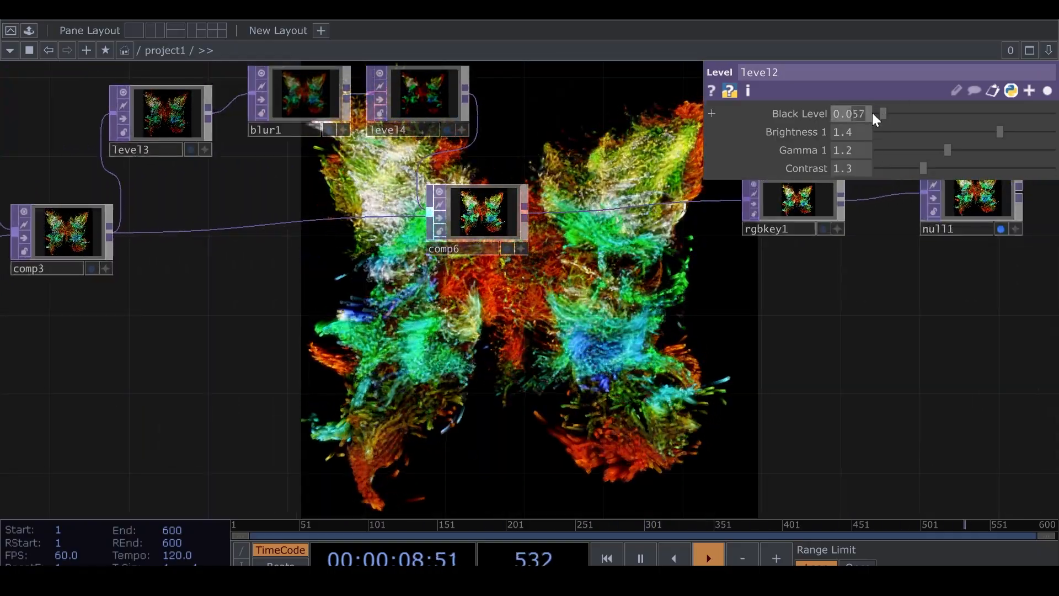
pyautogui.write('2')
pyautogui.press('Return')
pyautogui.moveTo(570, 385); pyautogui.dragTo(516, 428)
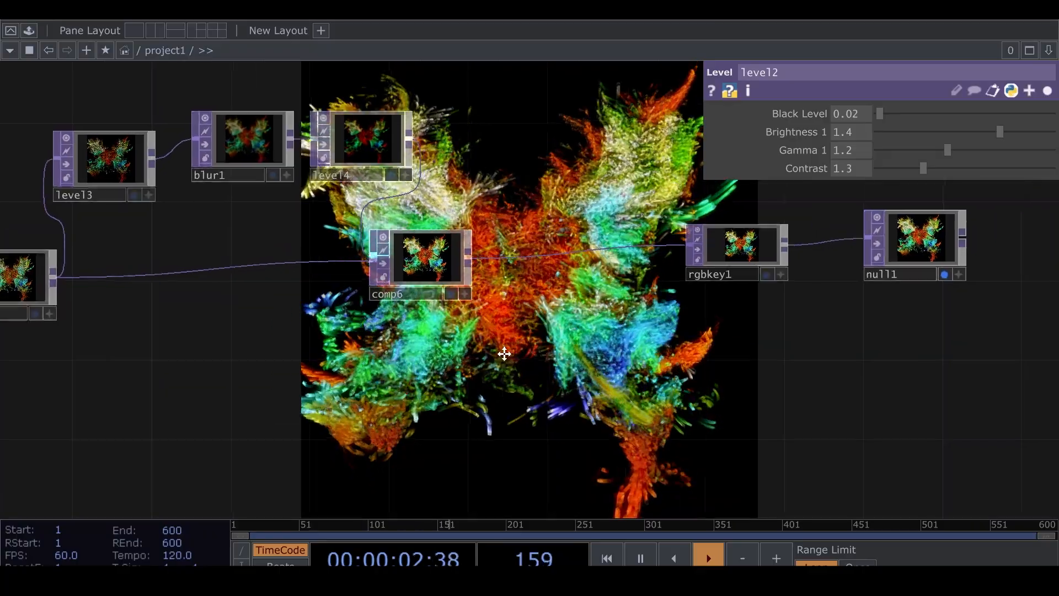
# Move null1 and rgbkey1 farther from comp6 to make room for another operator between comp6 and rgbkey1.
pyautogui.moveTo(504, 355); pyautogui.dragTo(812, 359)
pyautogui.click(342, 289)
pyautogui.moveTo(714, 342); pyautogui.dragTo(243, 309)
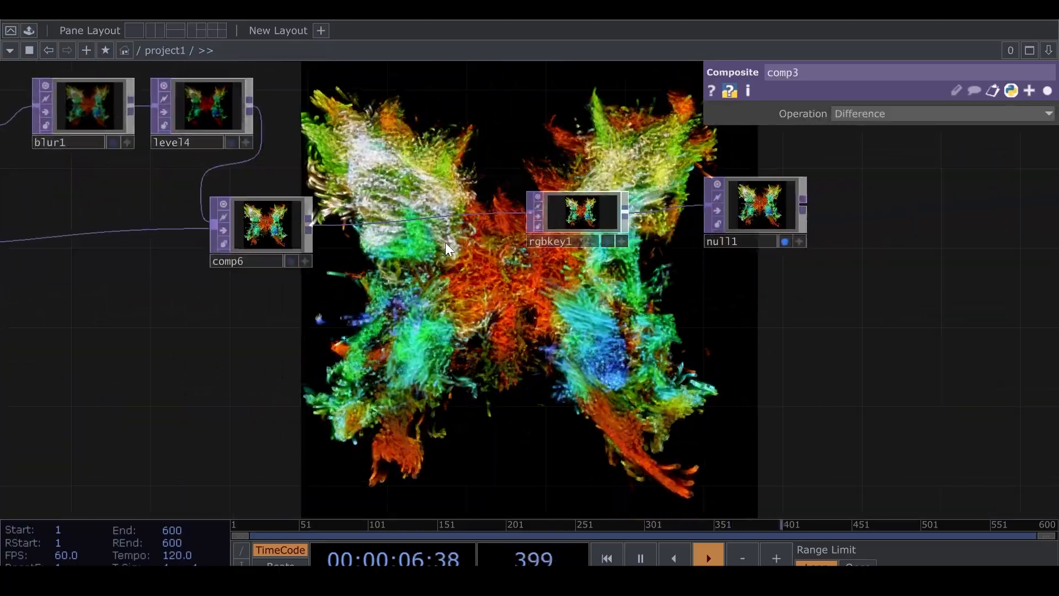
pyautogui.moveTo(755, 207); pyautogui.dragTo(955, 207)
pyautogui.moveTo(590, 215); pyautogui.dragTo(711, 214)
# Insert an HSV Adjust operator between comp6 and rgbkey1, and show its full parameter list.
pyautogui.rightClick(389, 222)
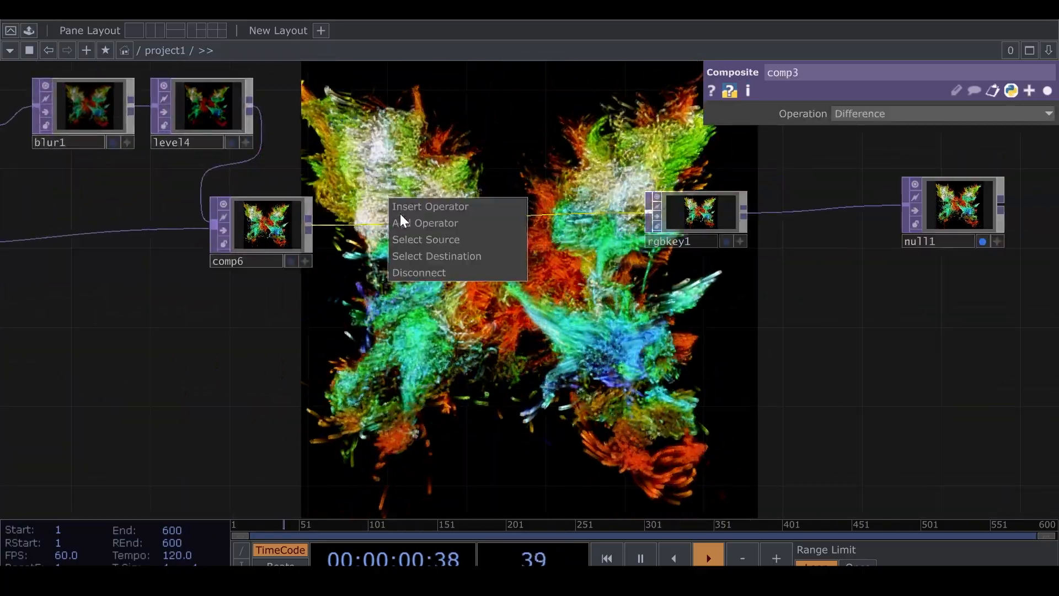
pyautogui.click(403, 212)
pyautogui.click(284, 153)
pyautogui.click(385, 232)
pyautogui.click(1048, 91)
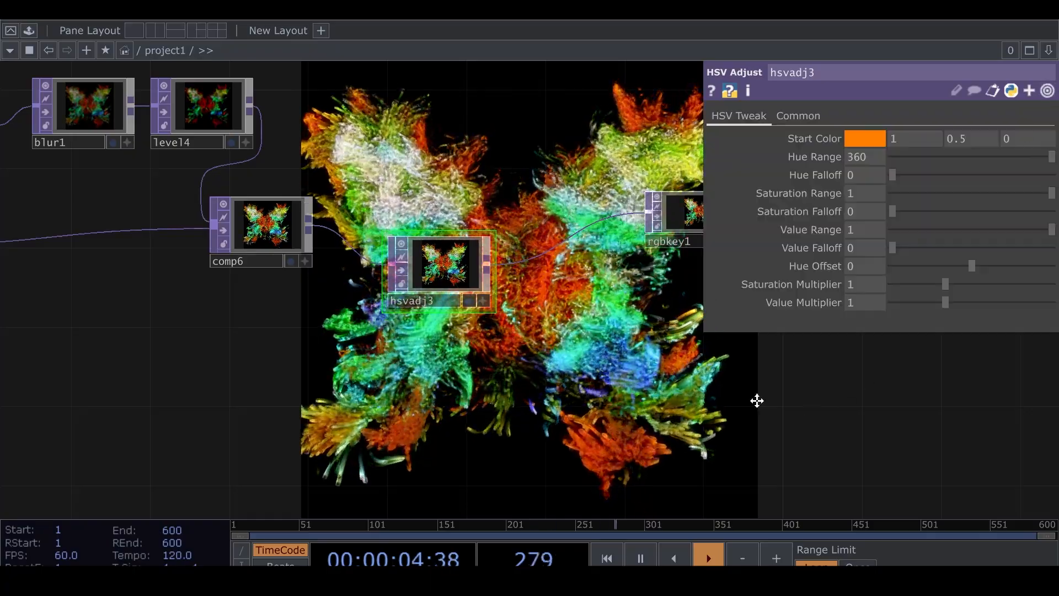
# Try a Saturation Multiplier of 0.78, a Value Multiplier of 1.05 and Hue Offsets of -13 and -5 on hsvadj3.
pyautogui.moveTo(758, 400); pyautogui.dragTo(677, 402)
pyautogui.moveTo(944, 284); pyautogui.dragTo(954, 303)
pyautogui.doubleClick(863, 305)
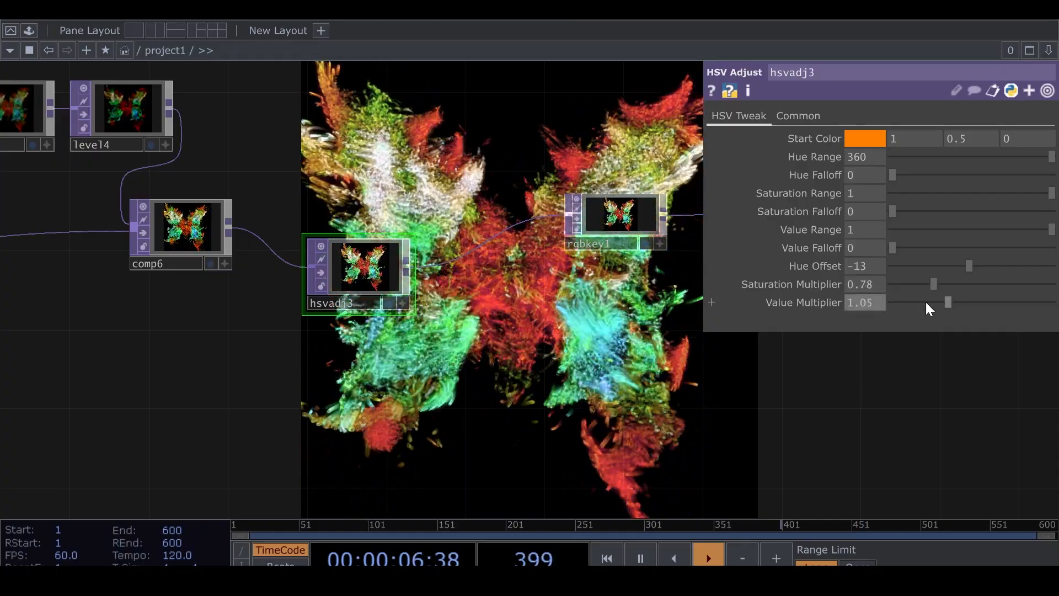
pyautogui.write('05')
pyautogui.press('Return')
pyautogui.write('5')
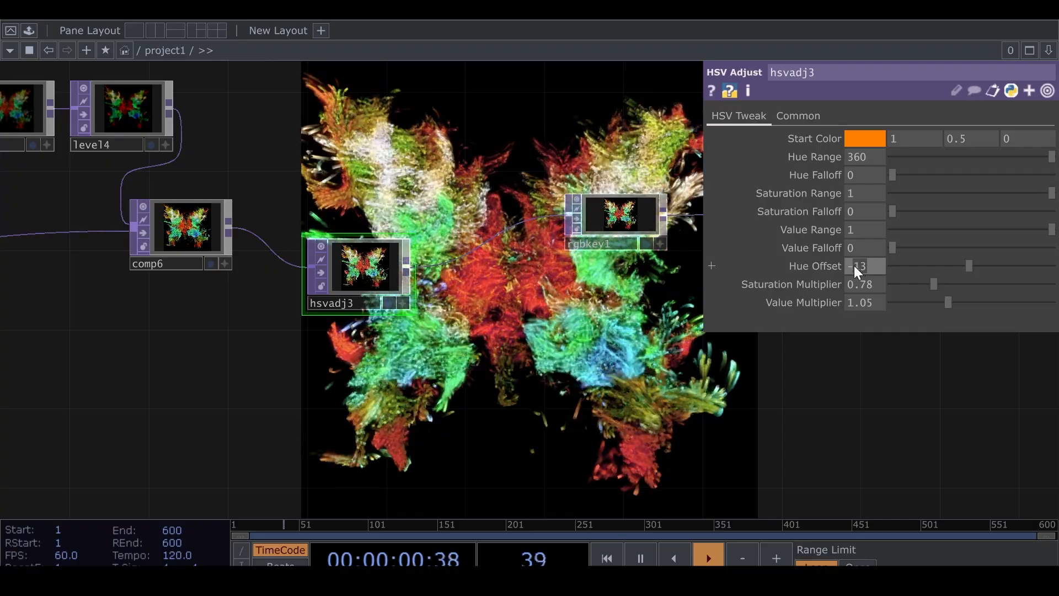
pyautogui.press('Return')
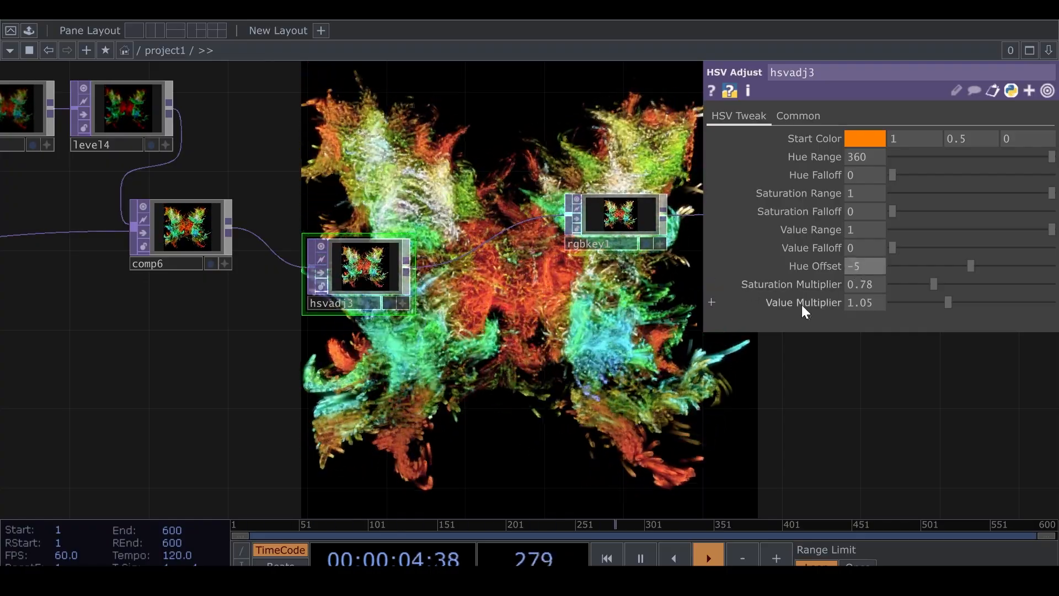
# Reset hsvadj3's Hue Offset to 0 and Value Multiplier to 1, and set its Saturation Multiplier to 0.82.
pyautogui.doubleClick(812, 263)
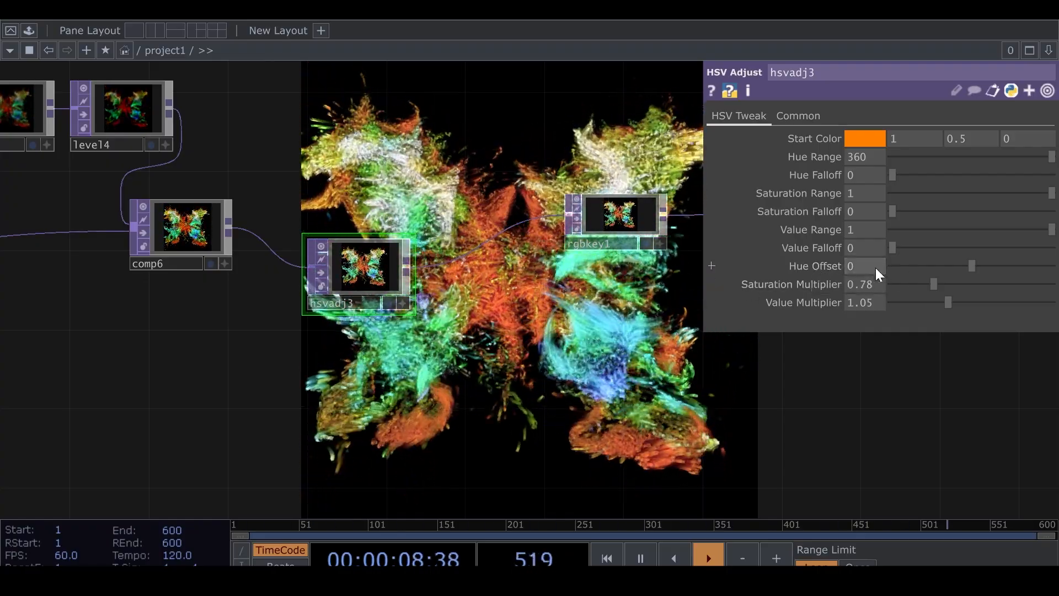
pyautogui.moveTo(934, 282); pyautogui.dragTo(936, 282)
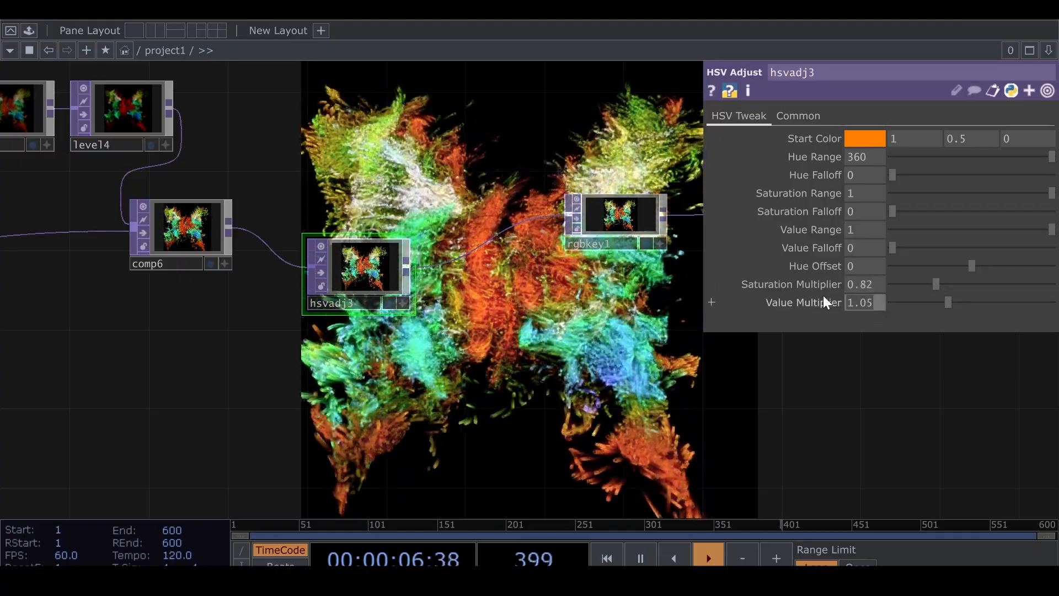
pyautogui.doubleClick(825, 302)
# Select level1 to show its Post parameters, and move edge1 lower, away from the wires leaving comp1.
pyautogui.scroll(-5, 508, 296)
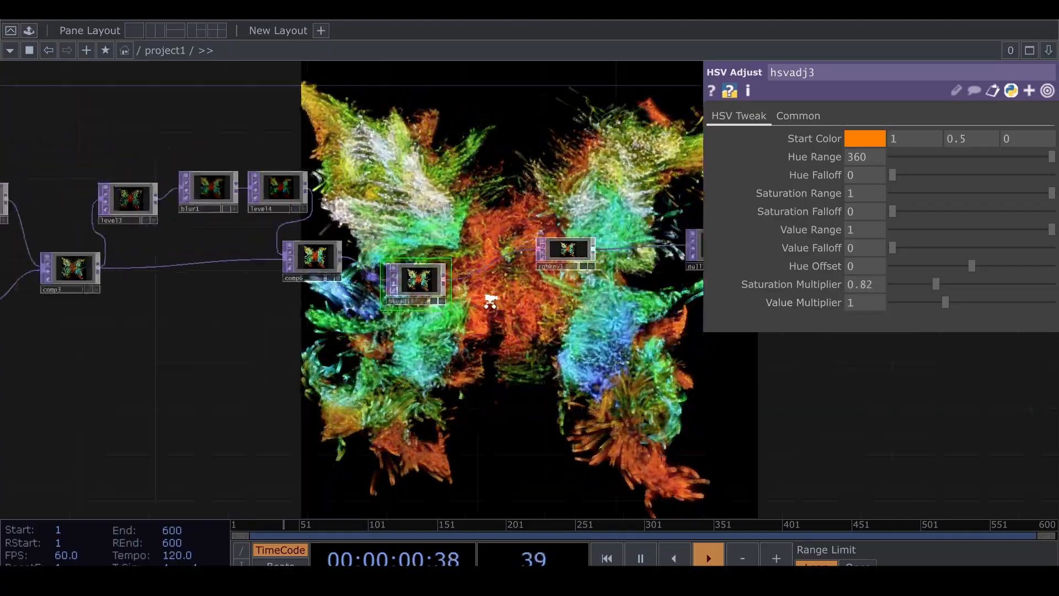
pyautogui.moveTo(140, 341); pyautogui.dragTo(556, 404)
pyautogui.moveTo(142, 182); pyautogui.dragTo(401, 214)
pyautogui.scroll(5, 194, 170)
pyautogui.click(195, 170)
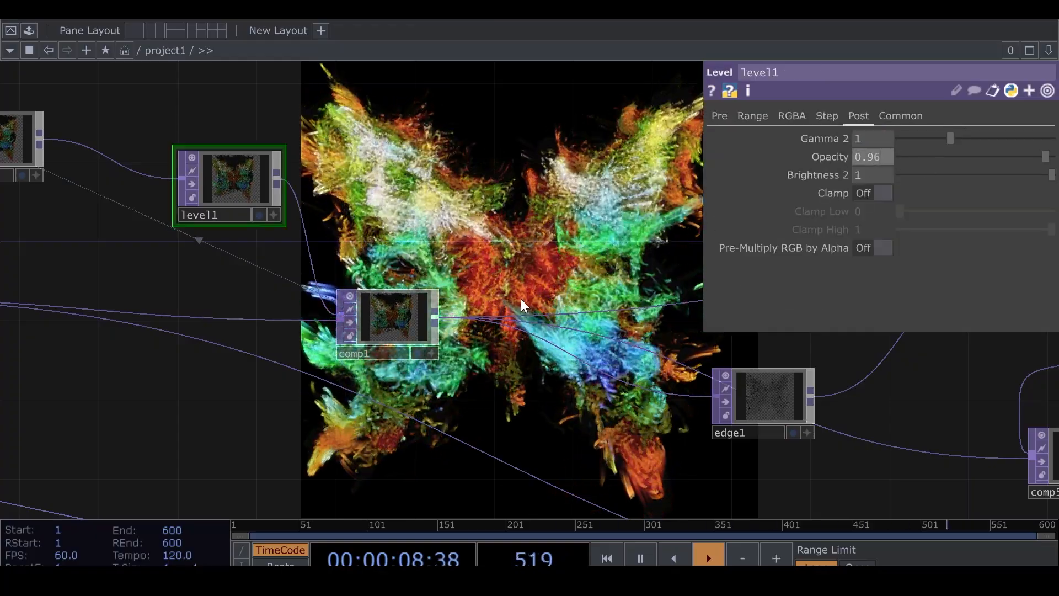
pyautogui.scroll(-4, 557, 411)
pyautogui.moveTo(672, 455); pyautogui.dragTo(359, 370)
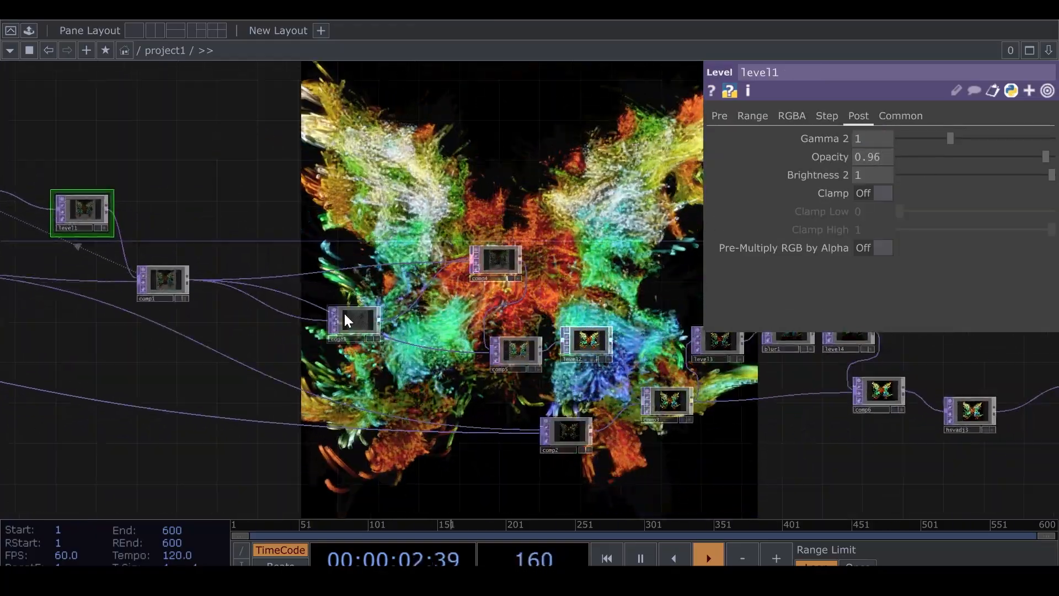
pyautogui.moveTo(344, 313); pyautogui.dragTo(322, 363)
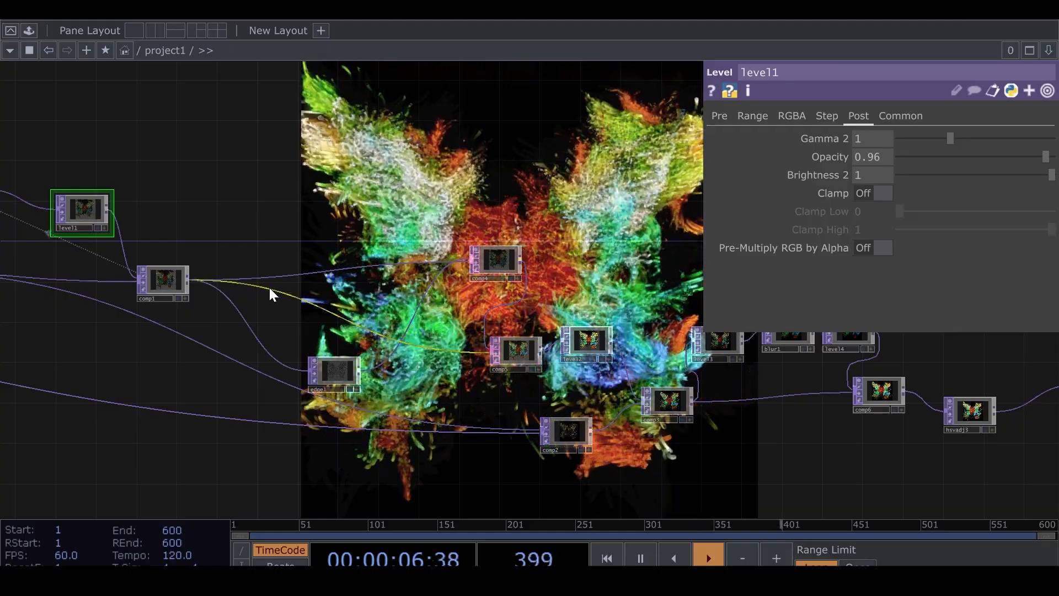
# Try feeding edge1 directly from the particle system's output, and undo that connection.
pyautogui.moveTo(177, 350); pyautogui.dragTo(272, 331)
pyautogui.scroll(-3, 272, 331)
pyautogui.moveTo(75, 282); pyautogui.dragTo(376, 351)
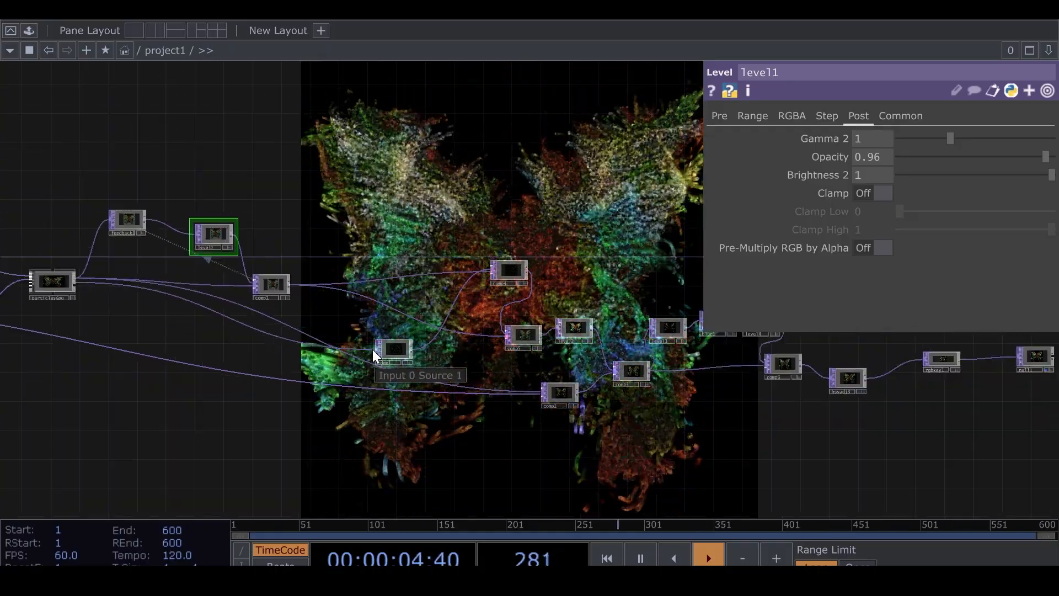
pyautogui.hotkey('ctrl', 'z')
# Limit the parameter display to non-default values, and select level2 to show its level settings.
pyautogui.moveTo(549, 222); pyautogui.dragTo(275, 221)
pyautogui.moveTo(795, 405); pyautogui.dragTo(436, 418)
pyautogui.click(1047, 92)
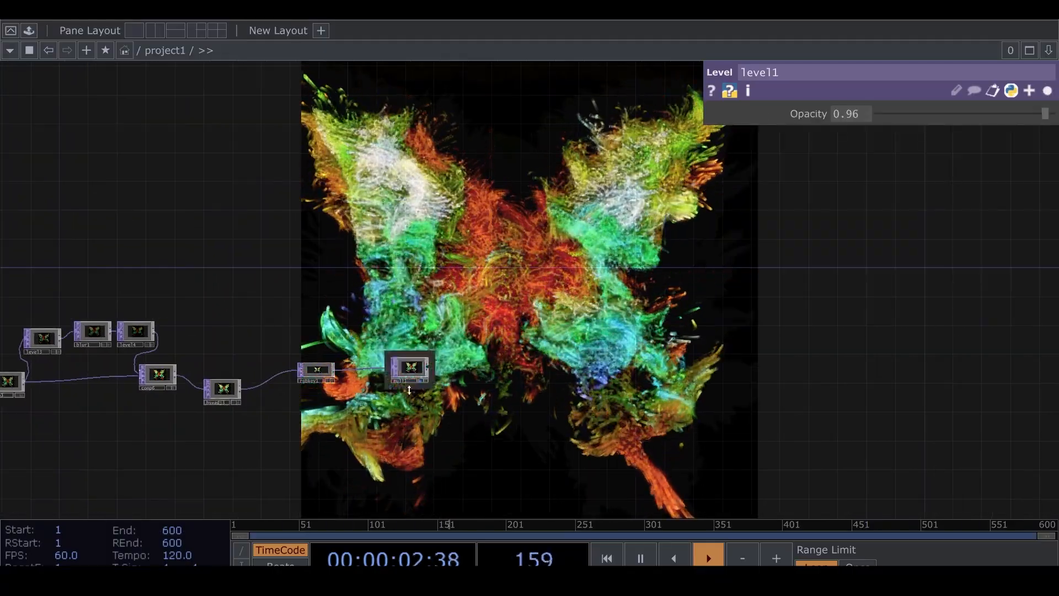
pyautogui.moveTo(66, 422); pyautogui.dragTo(167, 415)
pyautogui.scroll(5, 62, 363)
pyautogui.moveTo(62, 364); pyautogui.dragTo(196, 375)
pyautogui.click(203, 318)
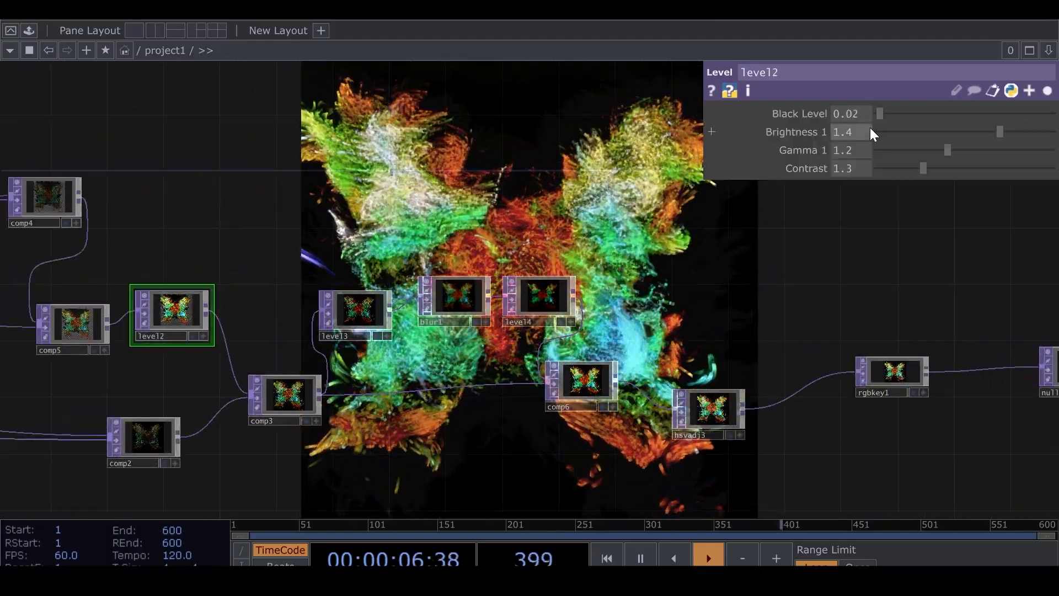